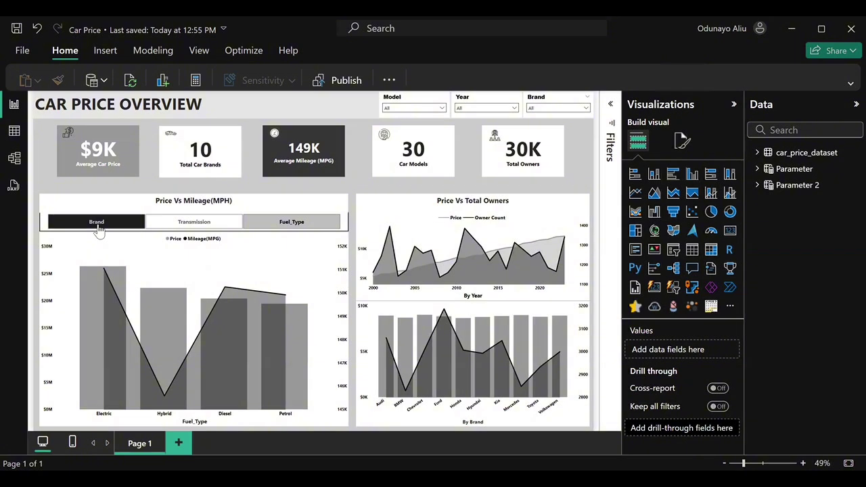
- Switch the Price Vs Mileage chart through Brand, Transmission and Fuel_Type, and inspect the price of each fuel type
{"action": "left_click", "coordinate": [98, 230]}
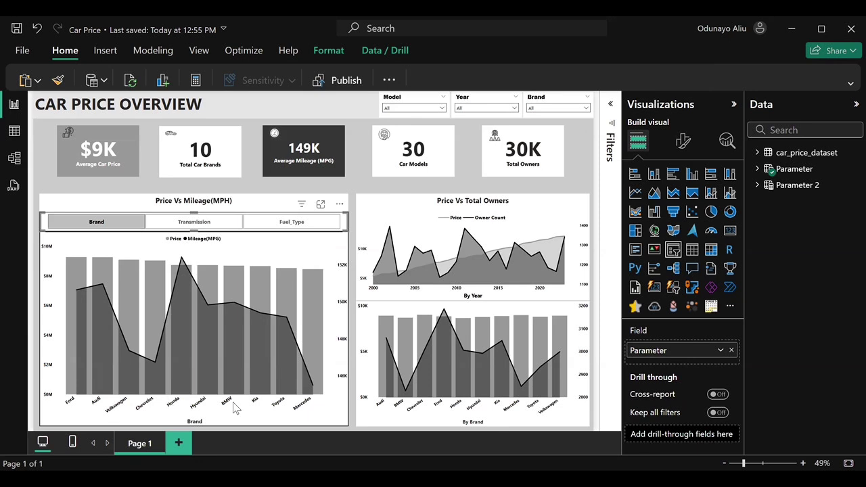
{"action": "left_click", "coordinate": [195, 224]}
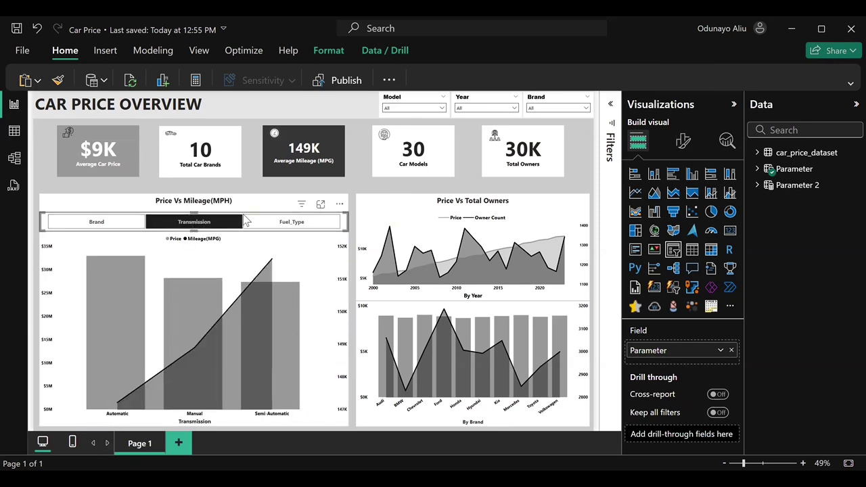
{"action": "left_click", "coordinate": [298, 223]}
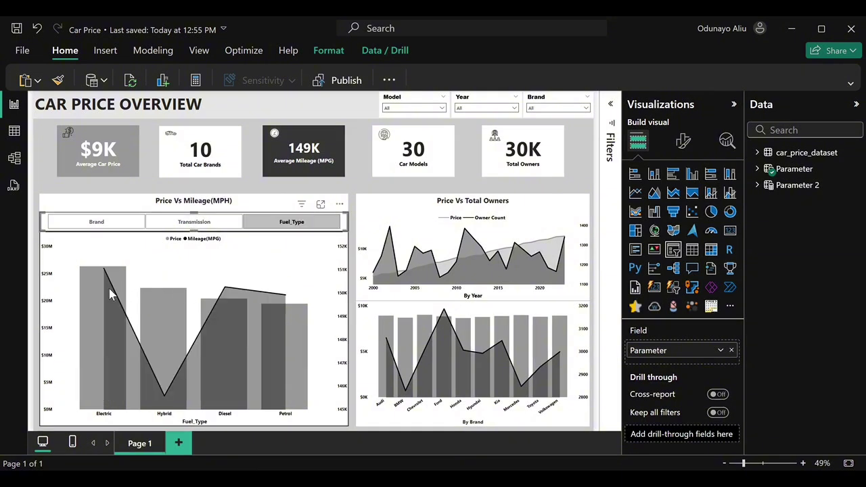
{"action": "mouse_move", "coordinate": [112, 290]}
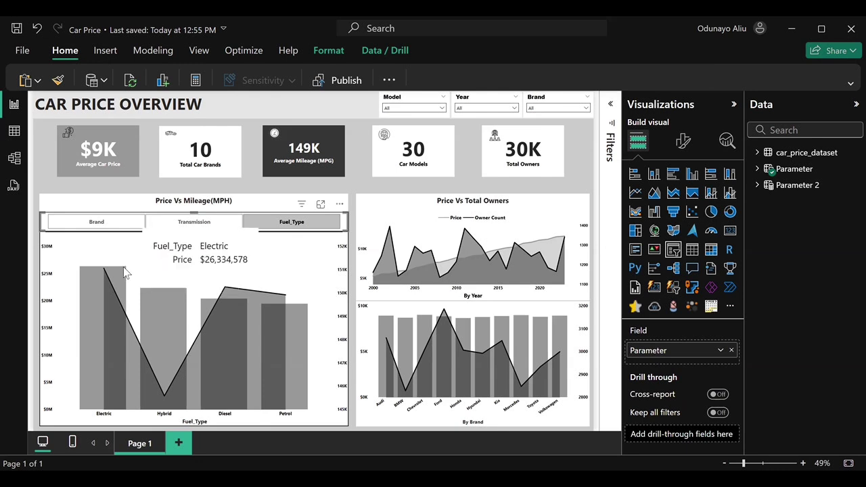
{"action": "mouse_move", "coordinate": [216, 332]}
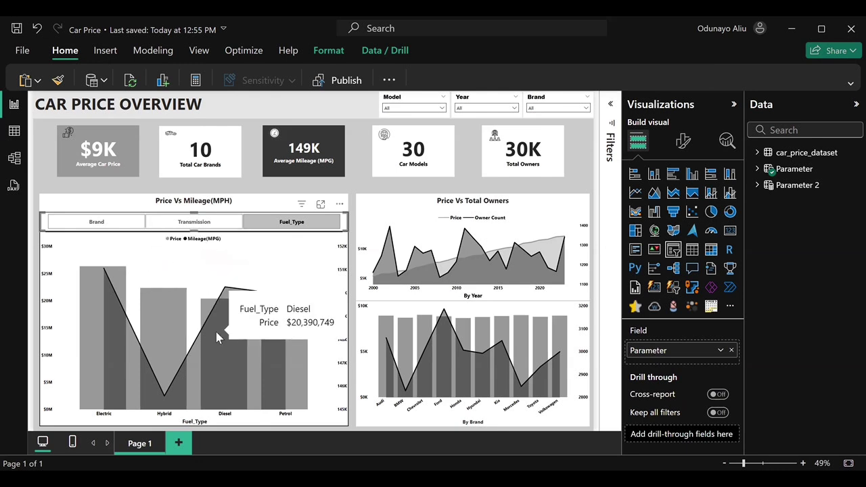
{"action": "mouse_move", "coordinate": [300, 333]}
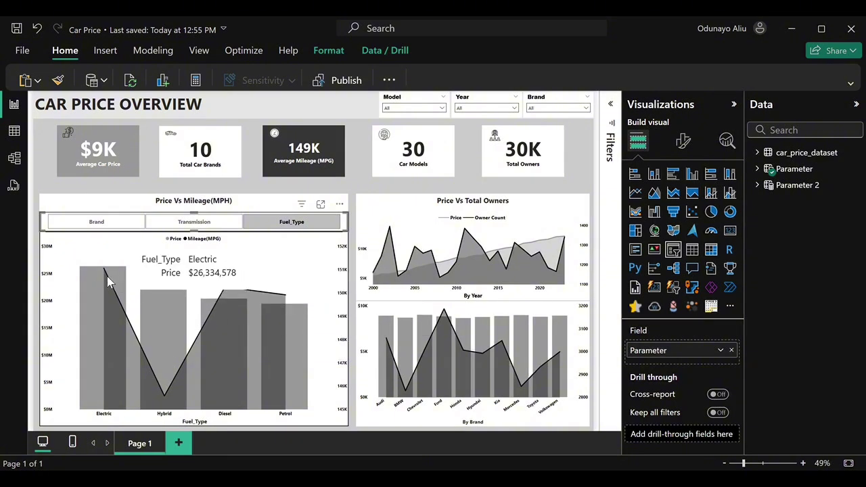
{"action": "mouse_move", "coordinate": [134, 340]}
{"action": "mouse_move", "coordinate": [166, 397]}
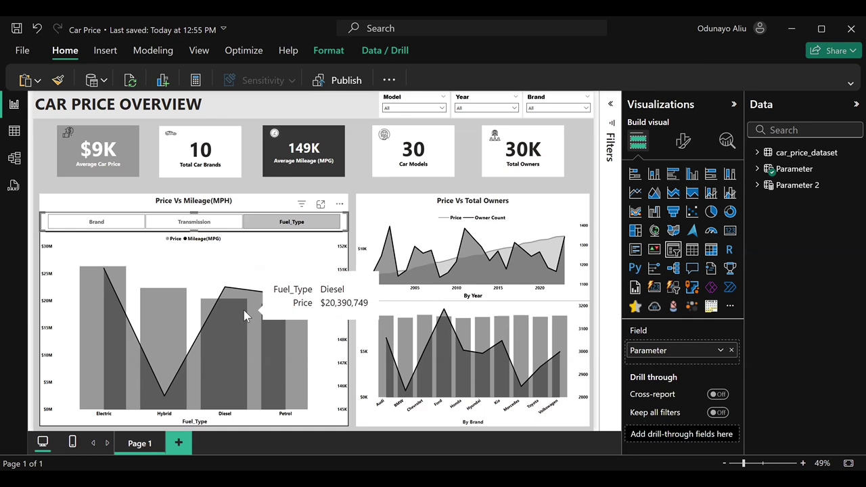
- View the Price Vs Mileage chart by Transmission, return it to Fuel_Type, and inspect the Price Vs Total Owners chart by year
{"action": "left_click", "coordinate": [220, 222]}
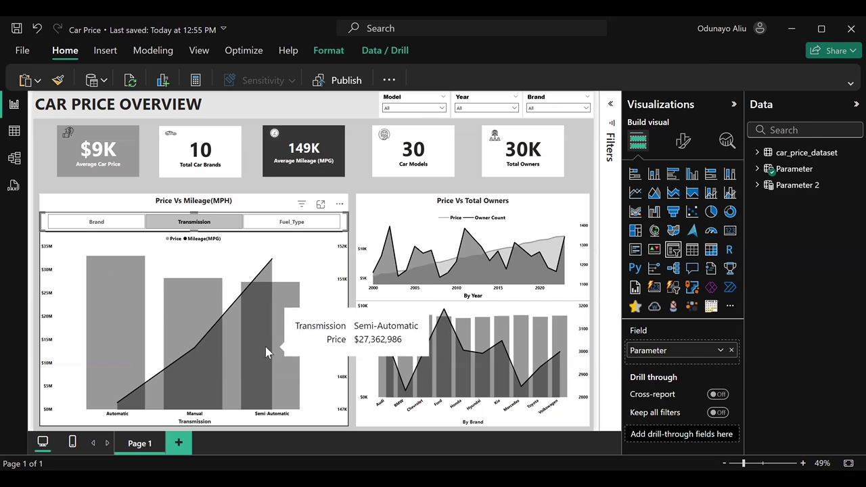
{"action": "left_click", "coordinate": [292, 222]}
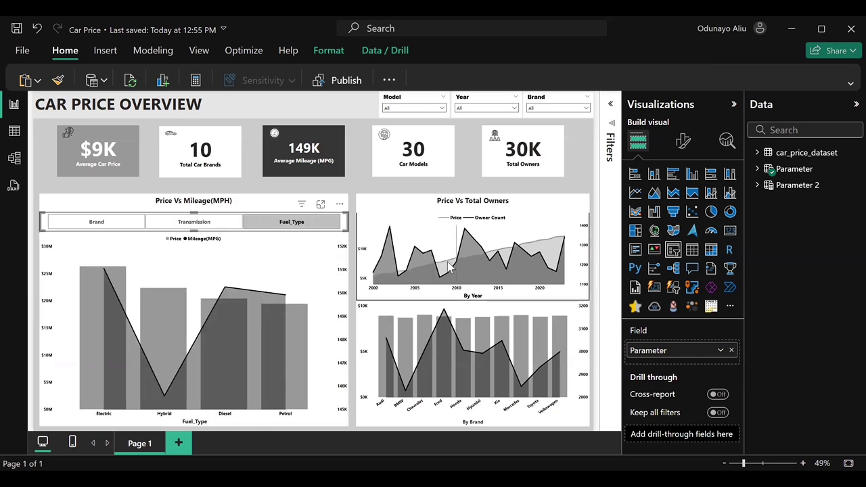
{"action": "mouse_move", "coordinate": [450, 269]}
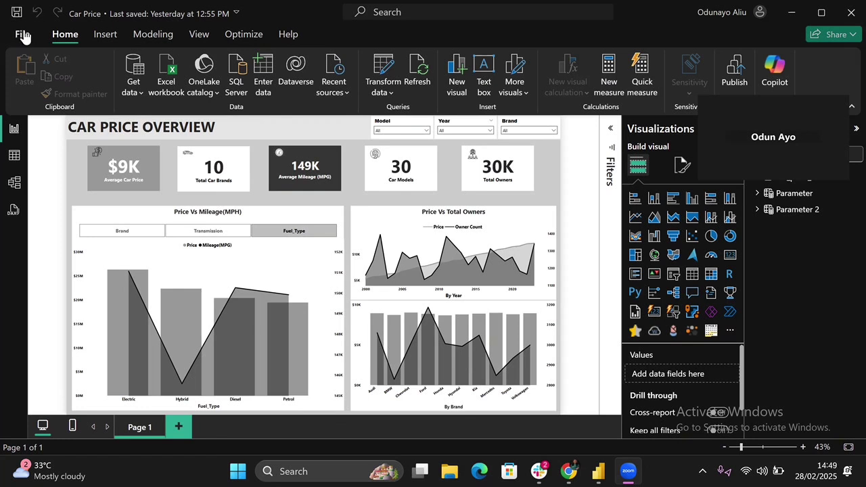
- Create a new blank report
{"action": "left_click", "coordinate": [23, 35]}
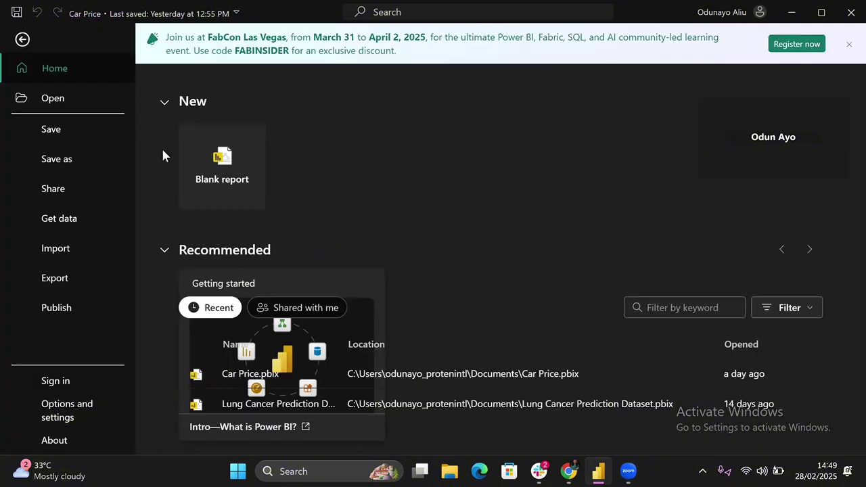
{"action": "left_click", "coordinate": [230, 197]}
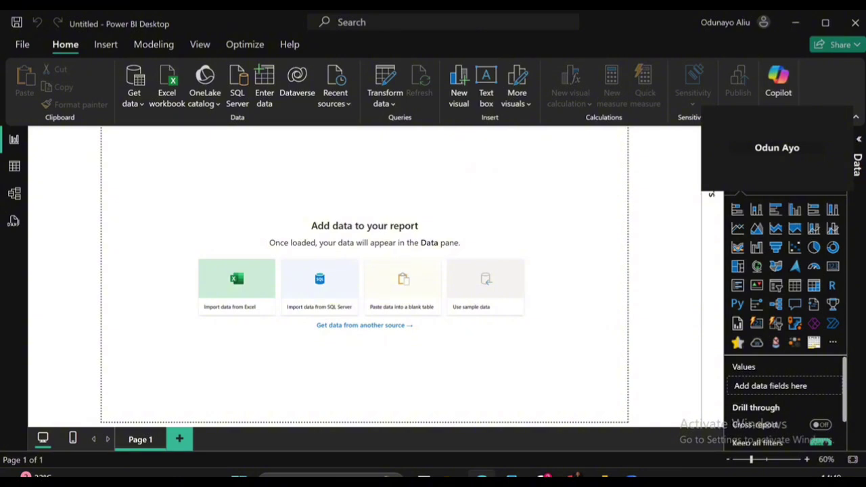
- Switch to the Edge browser, search the web for "kaggle dataset" and open Kaggle's open datasets page
{"action": "left_click", "coordinate": [482, 476]}
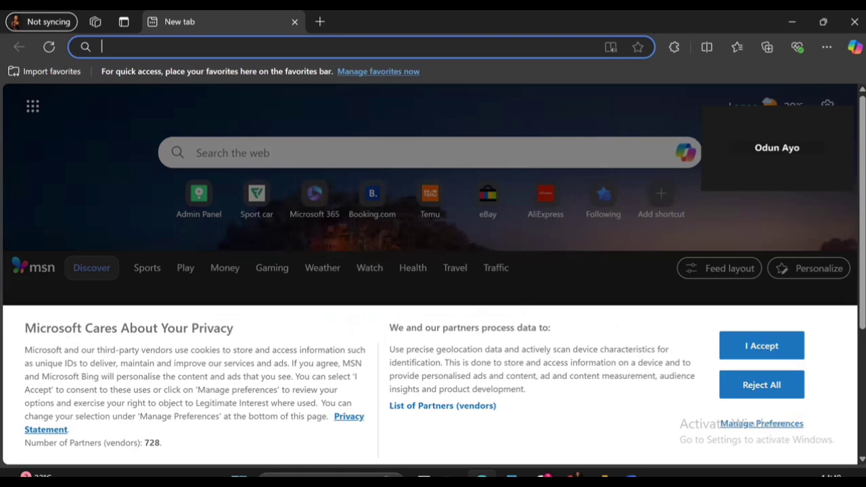
{"action": "type", "text": "k"}
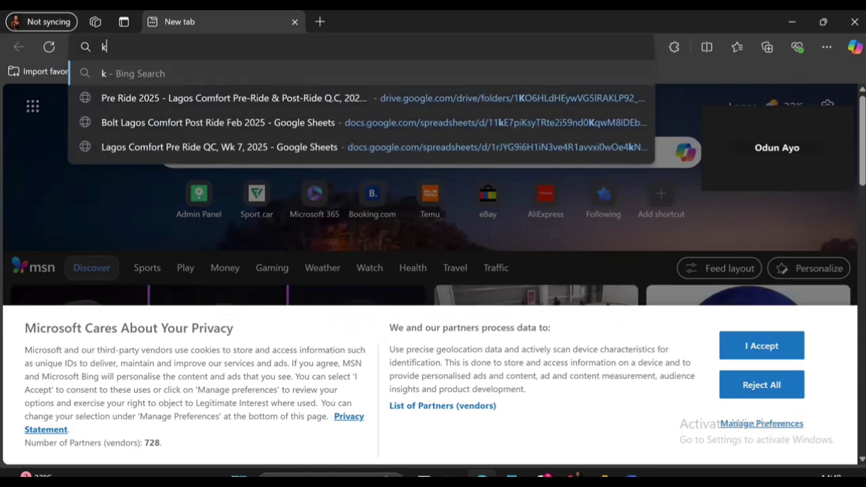
{"action": "type", "text": "agl"}
{"action": "key", "text": "BackSpace"}
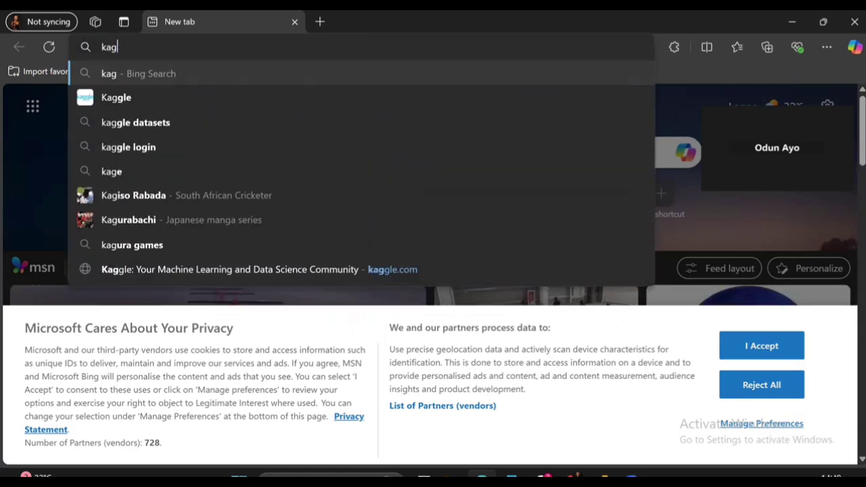
{"action": "key", "text": "BackSpace"}
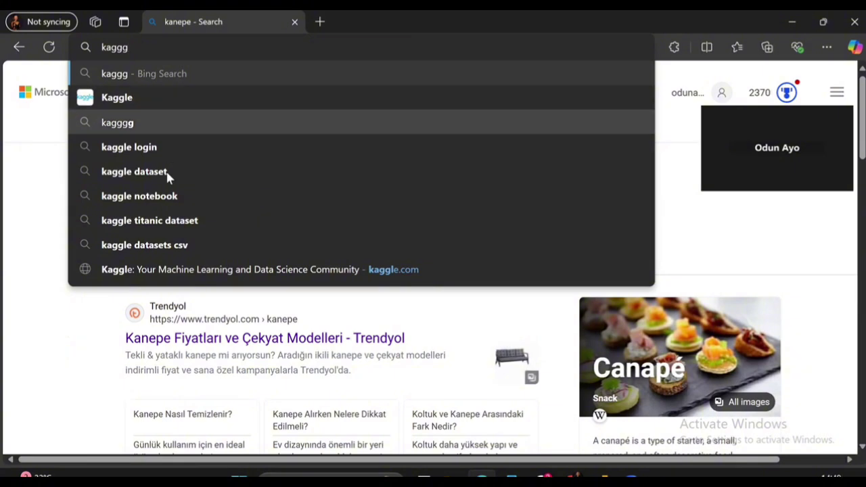
{"action": "left_click", "coordinate": [167, 174]}
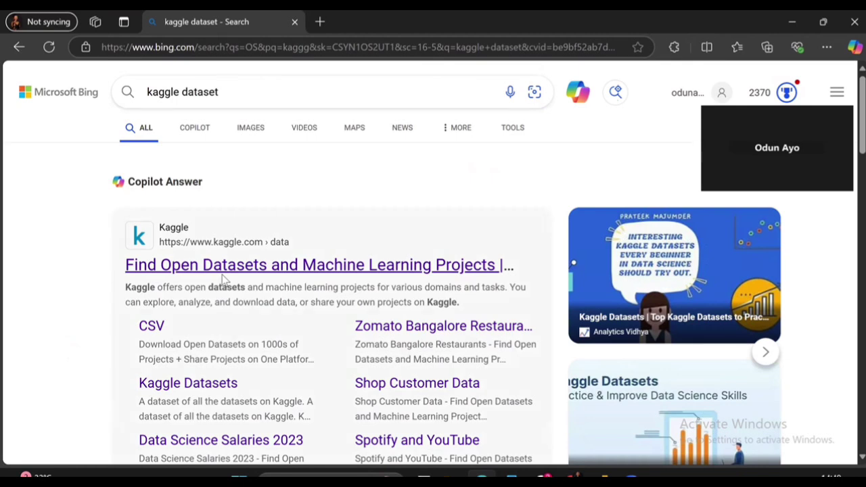
{"action": "left_click", "coordinate": [268, 267]}
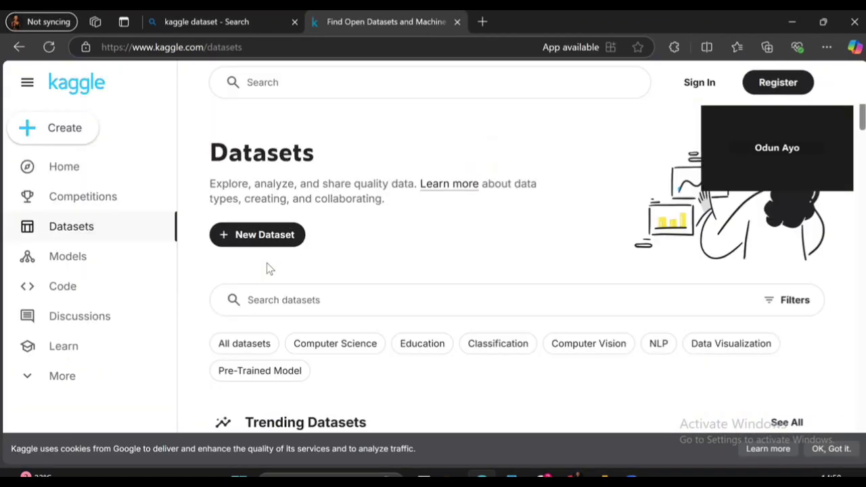
- Search Kaggle's datasets for "car price dataset" and open the Car Price Dataset page
{"action": "scroll", "coordinate": [267, 269], "scroll_direction": "down", "scroll_amount": 2}
{"action": "scroll", "coordinate": [267, 269], "scroll_direction": "up", "scroll_amount": 2}
{"action": "left_click", "coordinate": [287, 296]}
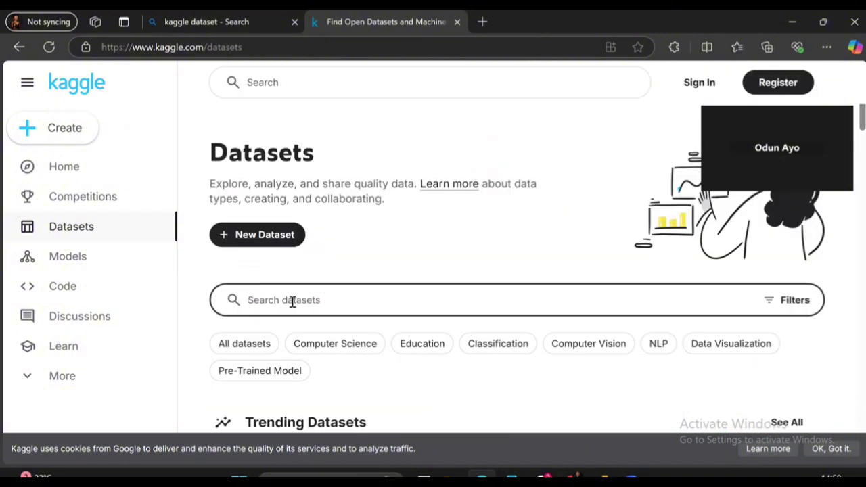
{"action": "type", "text": "car pr"}
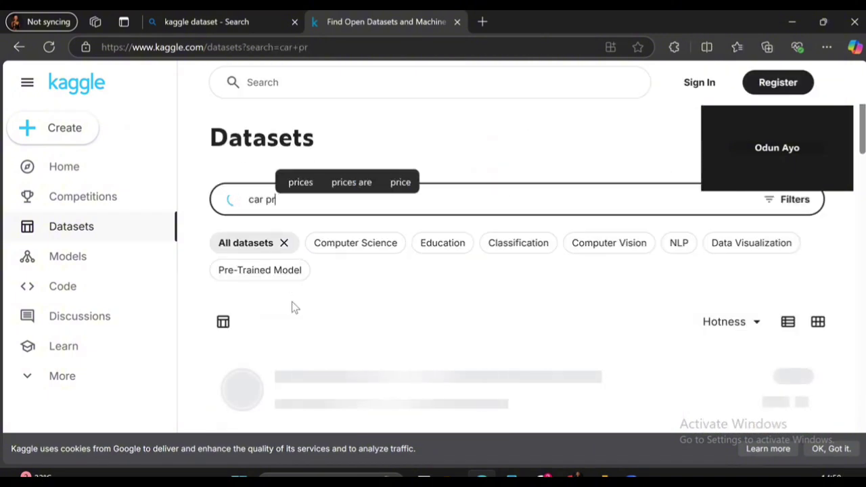
{"action": "type", "text": "ice data"}
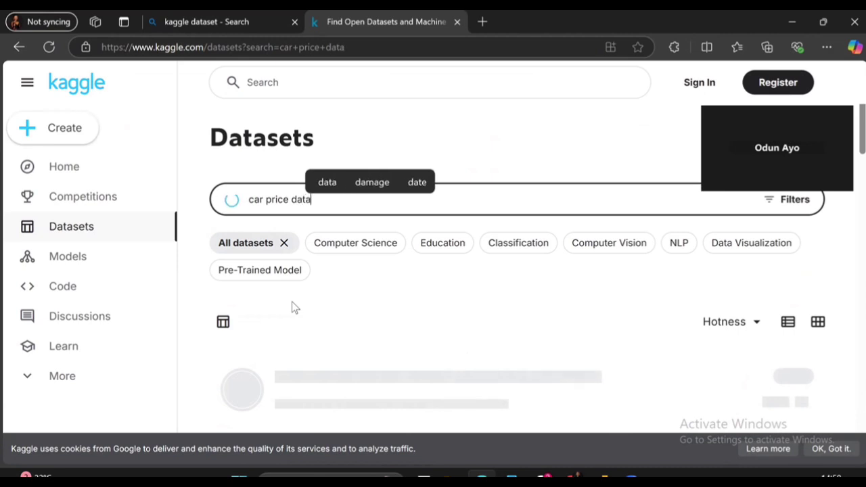
{"action": "type", "text": "set"}
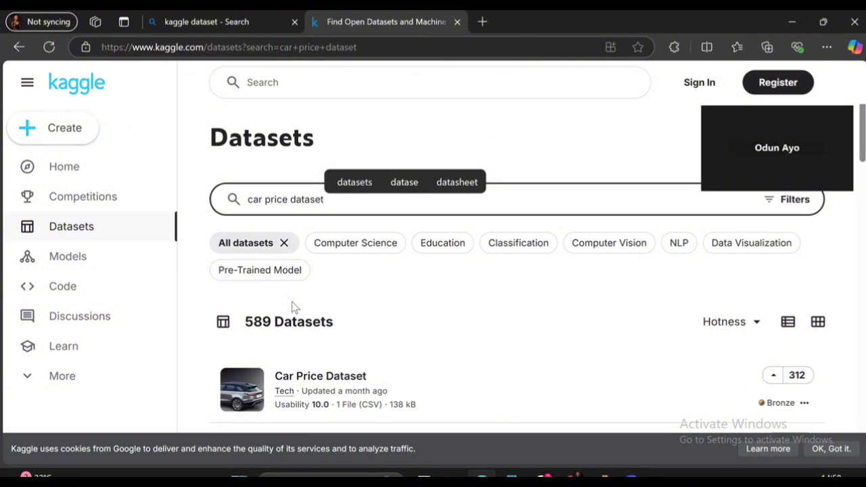
{"action": "scroll", "coordinate": [331, 341], "scroll_direction": "down", "scroll_amount": 1}
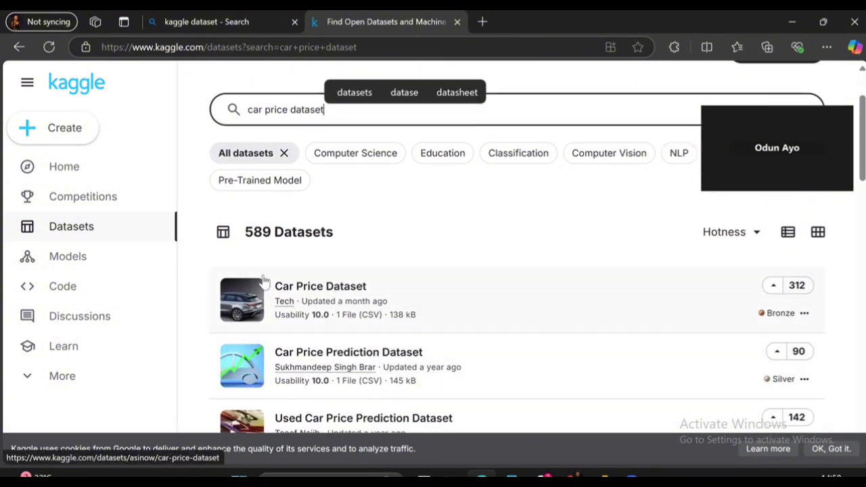
{"action": "left_click", "coordinate": [304, 286]}
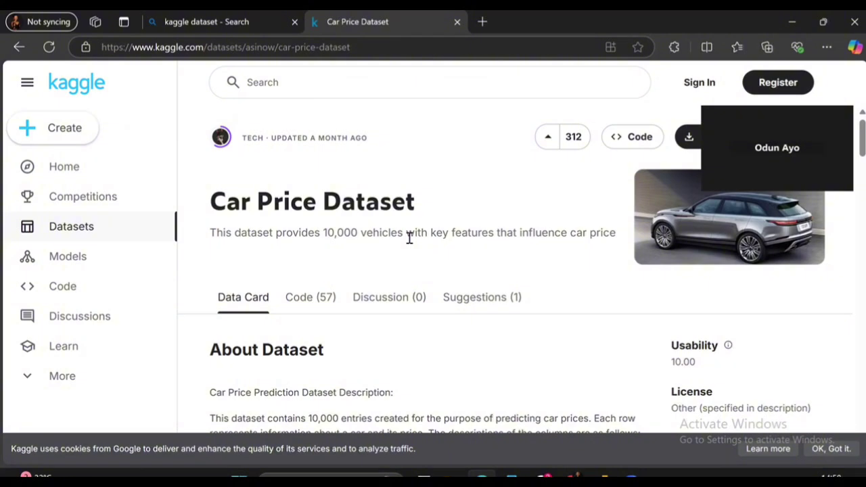
- Examine the Car Price Dataset's description, columns and sample rows in the car_price_dataset.csv preview
{"action": "scroll", "coordinate": [409, 238], "scroll_direction": "down", "scroll_amount": 8}
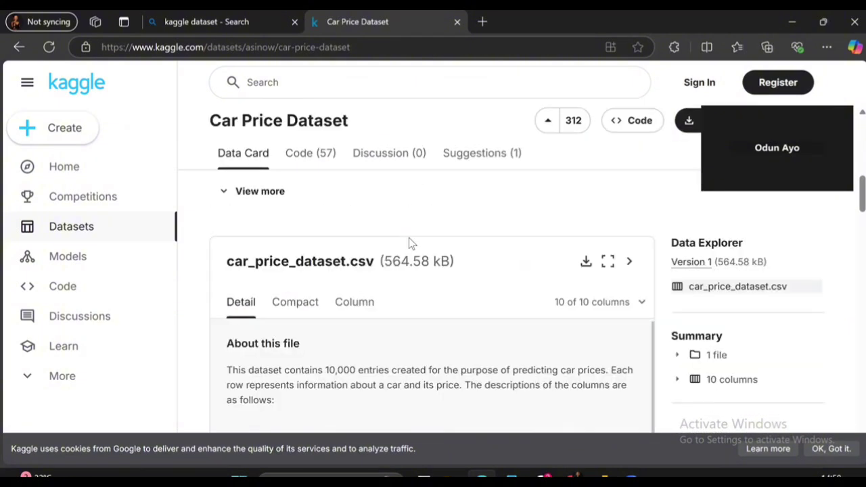
{"action": "scroll", "coordinate": [409, 237], "scroll_direction": "up", "scroll_amount": 4}
{"action": "scroll", "coordinate": [408, 238], "scroll_direction": "down", "scroll_amount": 1}
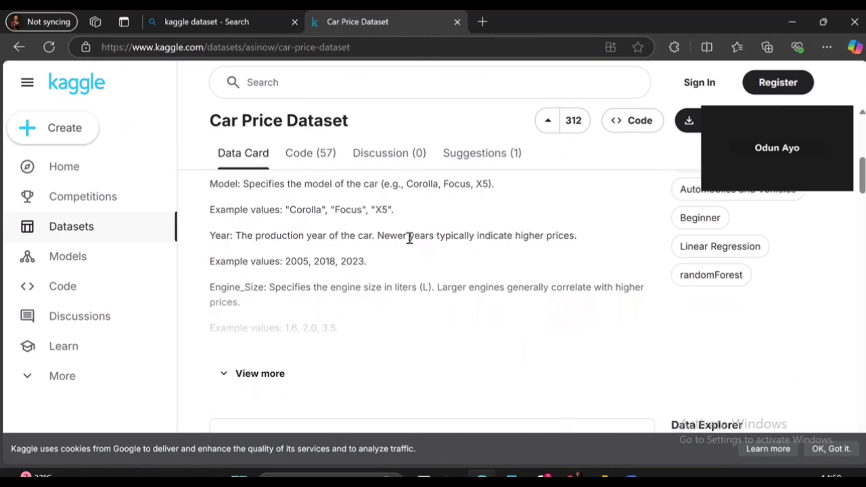
{"action": "scroll", "coordinate": [381, 314], "scroll_direction": "down", "scroll_amount": 5}
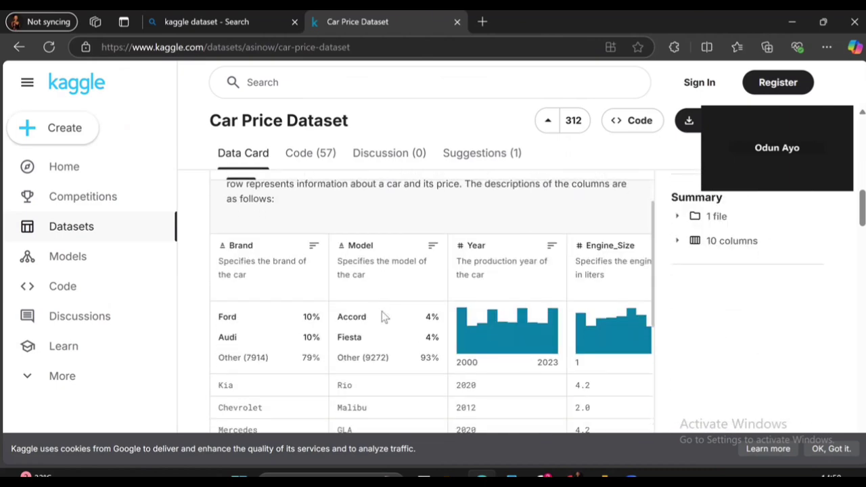
{"action": "scroll", "coordinate": [382, 316], "scroll_direction": "right", "scroll_amount": 10}
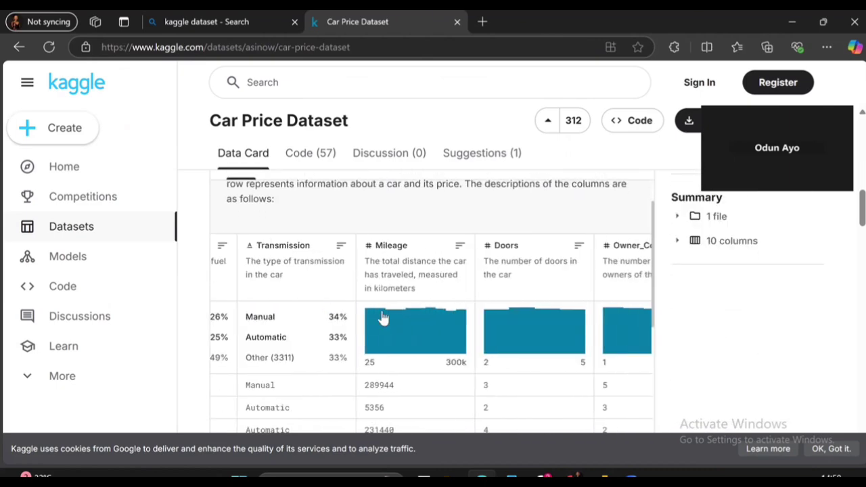
{"action": "scroll", "coordinate": [382, 316], "scroll_direction": "left", "scroll_amount": 10}
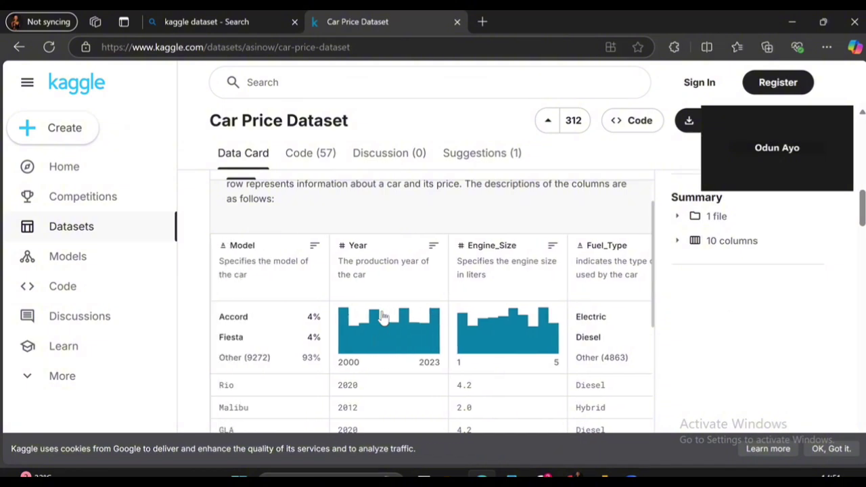
{"action": "scroll", "coordinate": [382, 316], "scroll_direction": "up", "scroll_amount": 1}
{"action": "scroll", "coordinate": [383, 318], "scroll_direction": "down", "scroll_amount": 2}
{"action": "scroll", "coordinate": [383, 316], "scroll_direction": "down", "scroll_amount": 2}
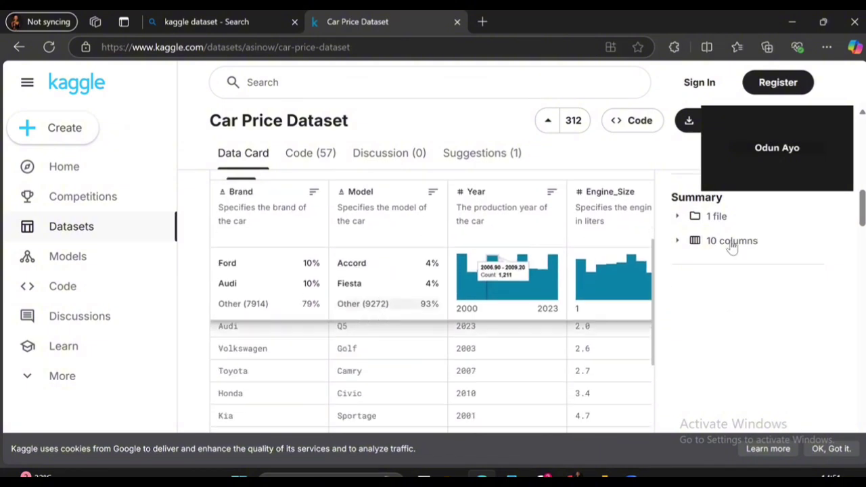
- Try to download the Car Price Dataset as a zip and view the available Kaggle sign-in options
{"action": "left_click", "coordinate": [690, 124]}
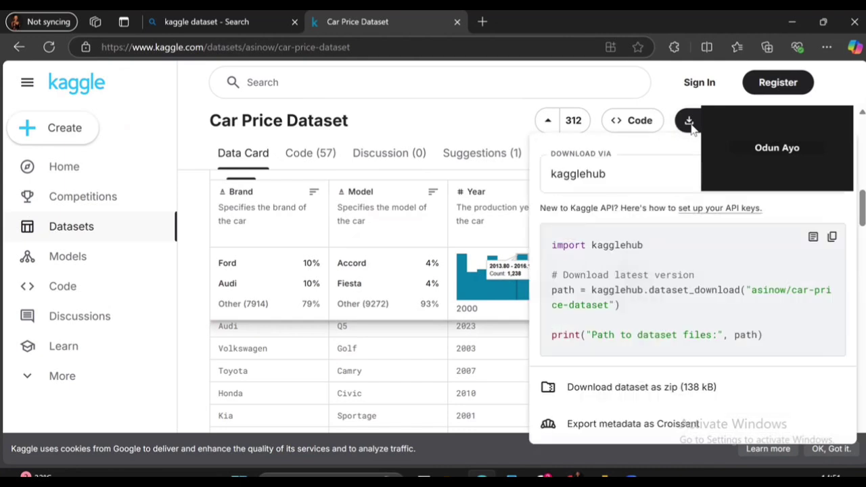
{"action": "left_click", "coordinate": [584, 392]}
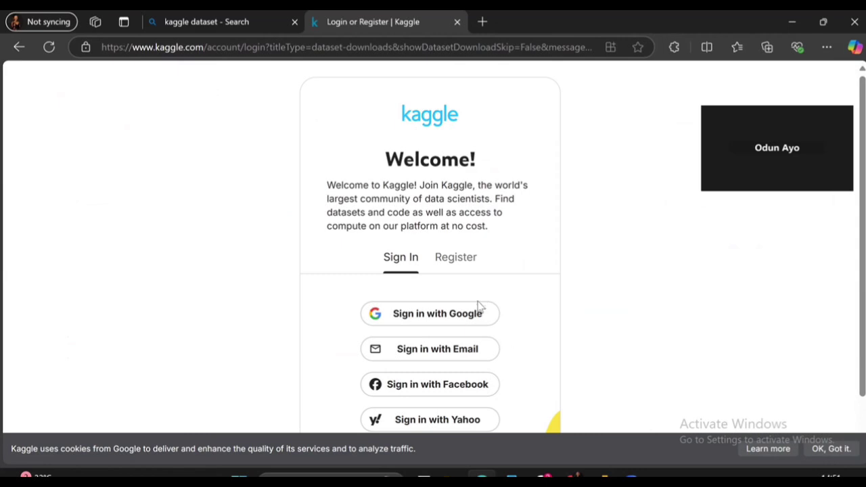
{"action": "scroll", "coordinate": [474, 314], "scroll_direction": "down", "scroll_amount": 1}
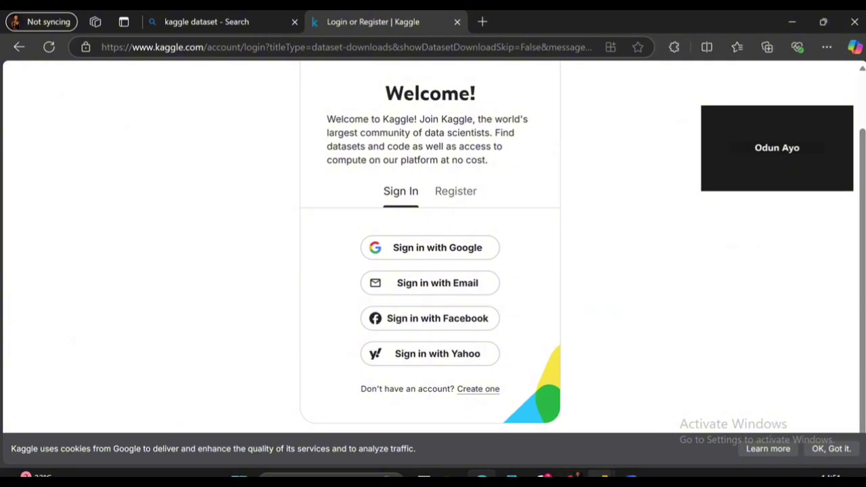
- Switch to Power BI Desktop, import car_price_dataset.csv from Downloads as a Text/CSV source and open it for transformation in Power Query
{"action": "mouse_move", "coordinate": [602, 476]}
{"action": "left_click", "coordinate": [646, 422]}
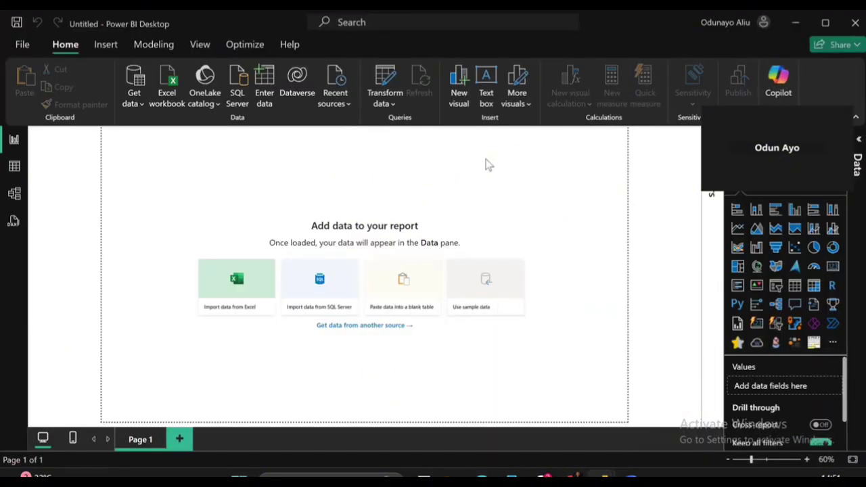
{"action": "left_click", "coordinate": [138, 106]}
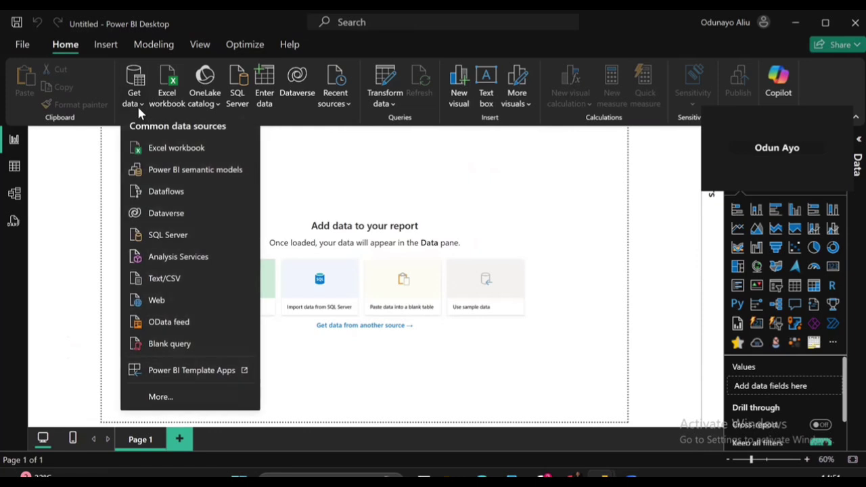
{"action": "left_click", "coordinate": [192, 278]}
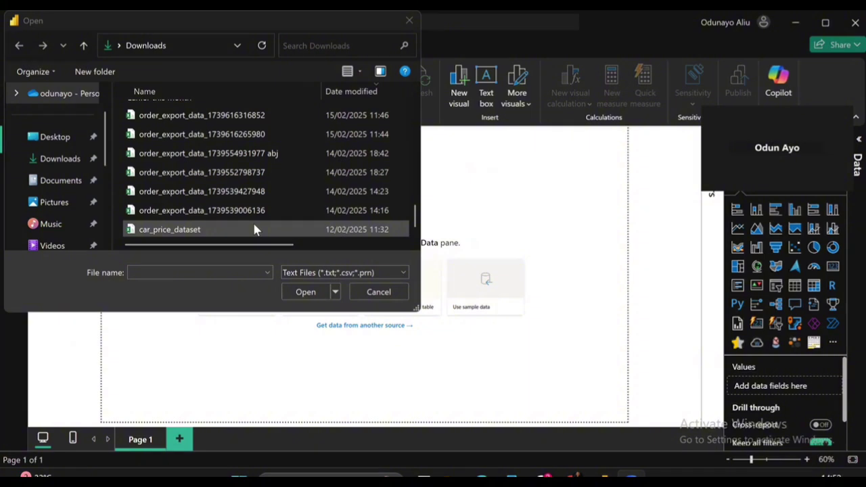
{"action": "double_click", "coordinate": [254, 229]}
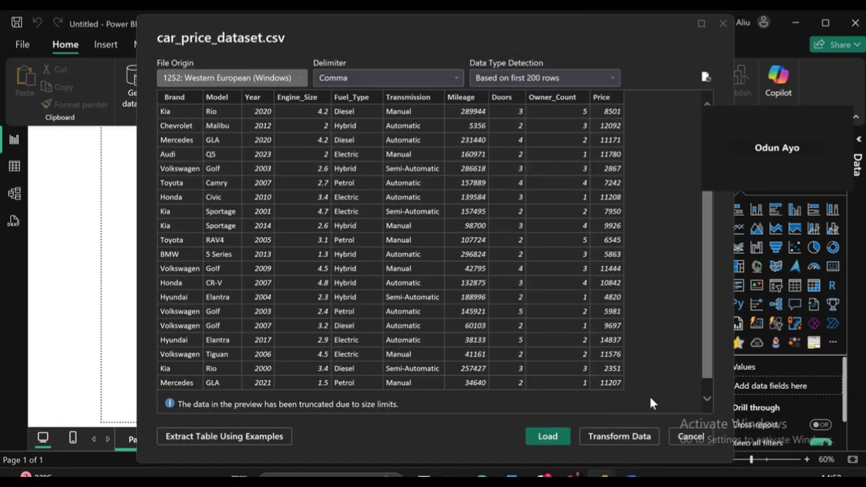
{"action": "left_click", "coordinate": [617, 438]}
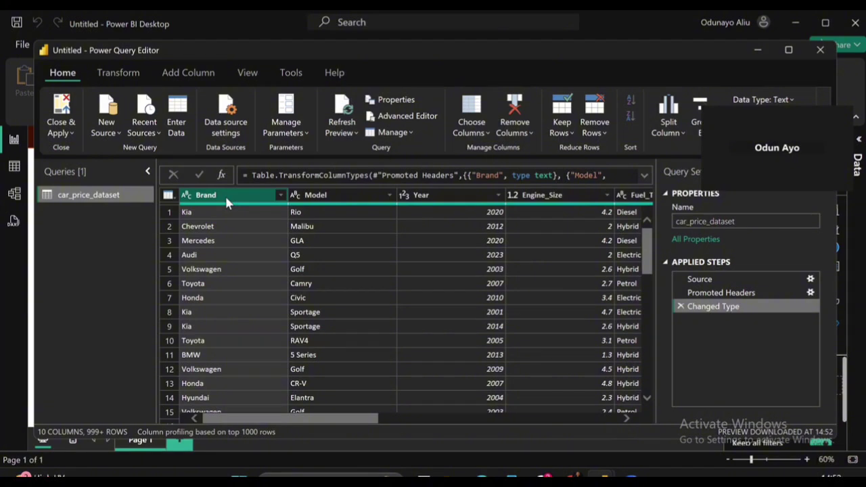
- Remove duplicate rows across all columns of car_price_dataset, and apply the query to the report with the table's fields expanded
{"action": "key", "text": "ctrl+a"}
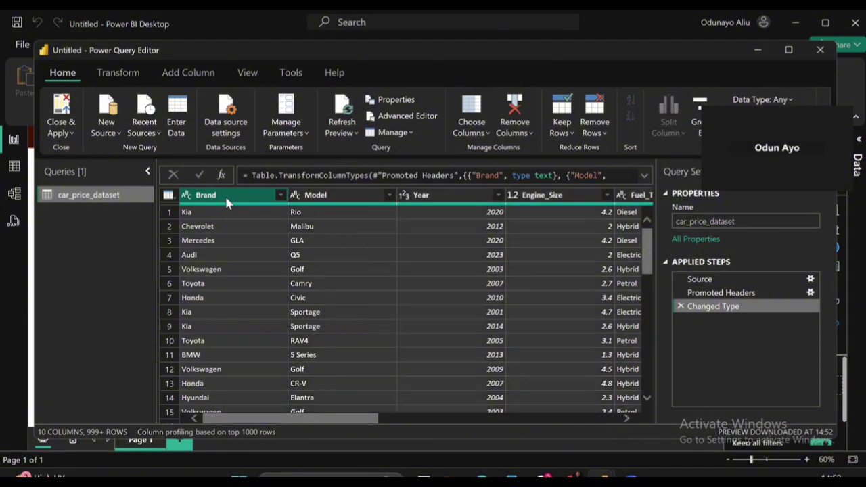
{"action": "left_click", "coordinate": [600, 130]}
{"action": "left_click", "coordinate": [635, 209]}
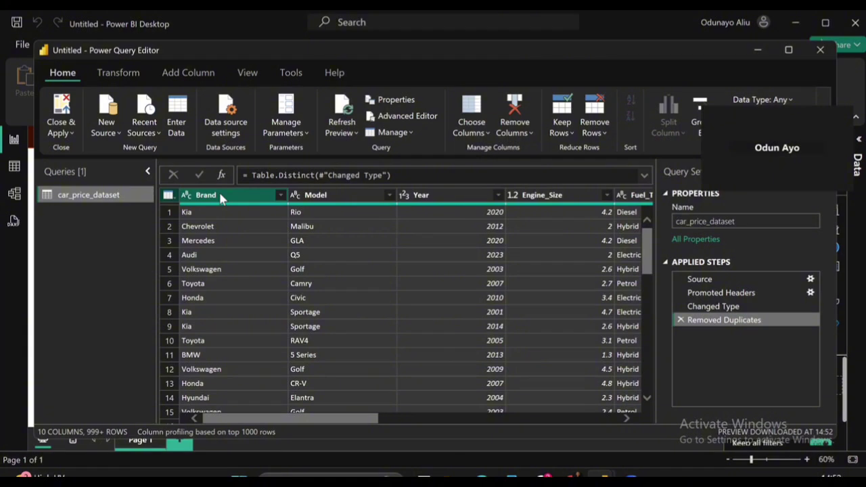
{"action": "left_click", "coordinate": [58, 109]}
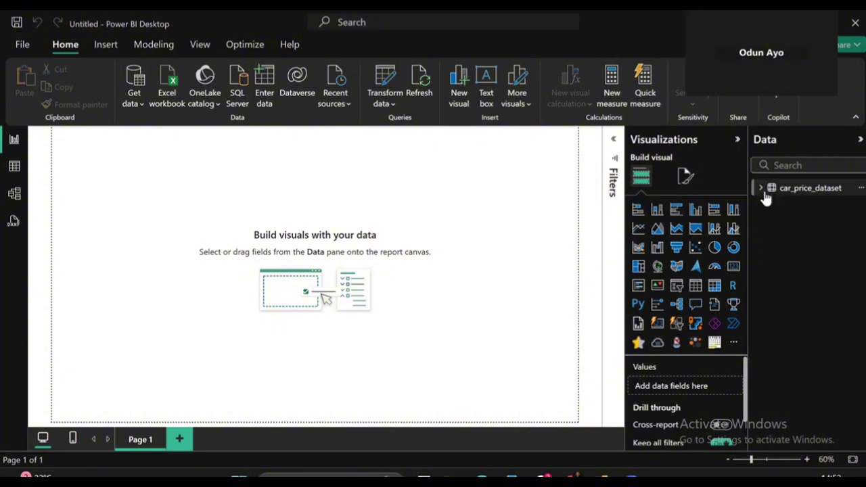
{"action": "left_click", "coordinate": [759, 190]}
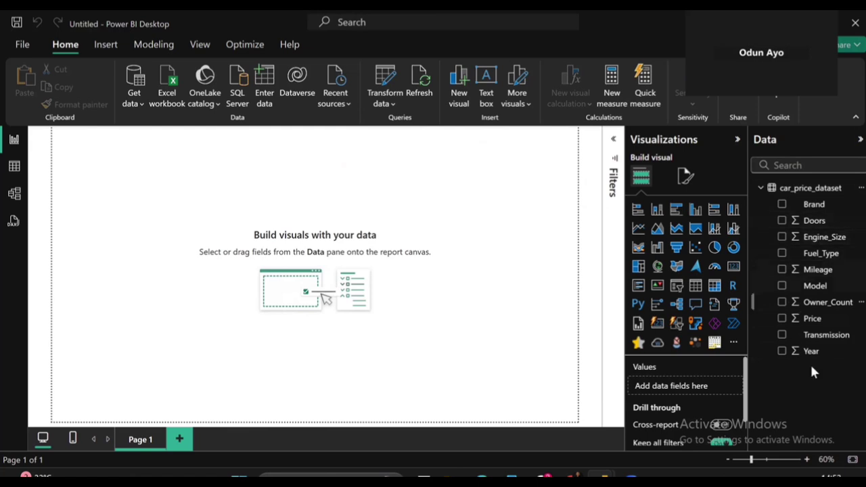
- Set the report page's canvas type to Custom with a height of 1020 px and a width of 1680 px
{"action": "left_click", "coordinate": [685, 178]}
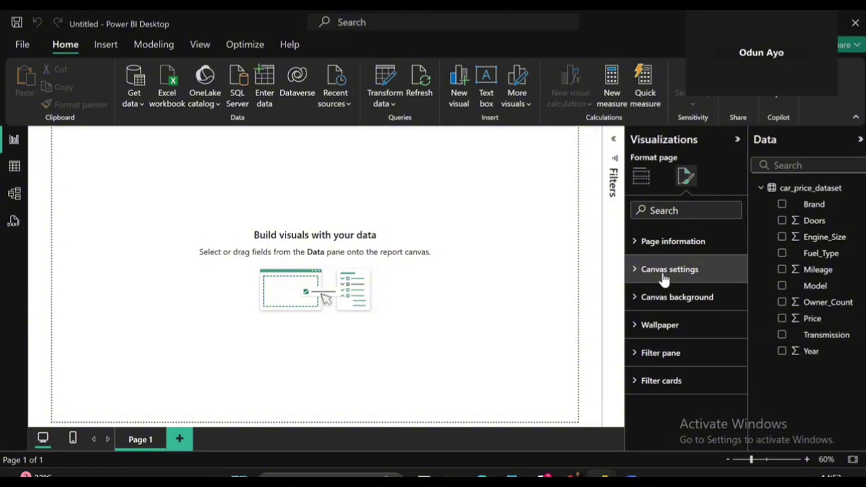
{"action": "left_click", "coordinate": [665, 277]}
{"action": "left_click", "coordinate": [729, 321]}
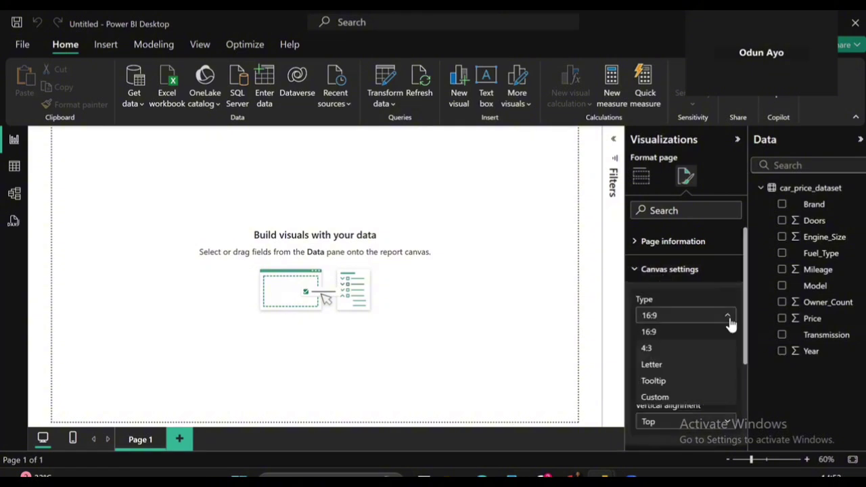
{"action": "left_click", "coordinate": [692, 397]}
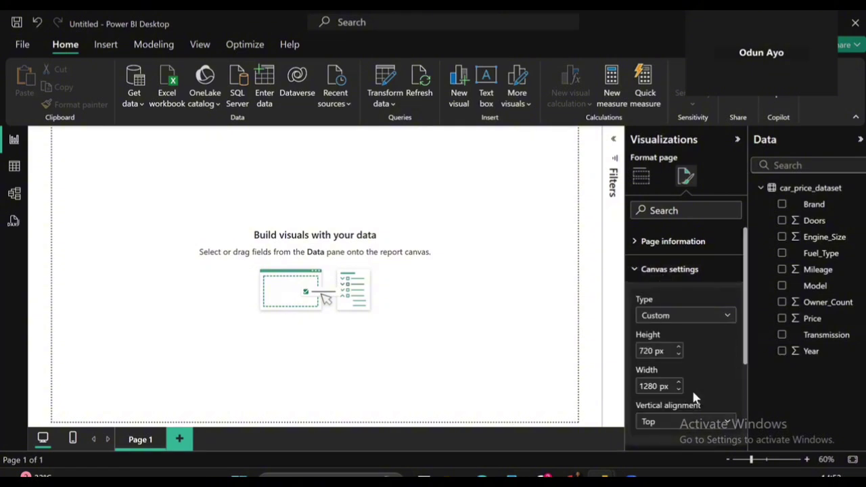
{"action": "double_click", "coordinate": [647, 351]}
{"action": "type", "text": "1020"}
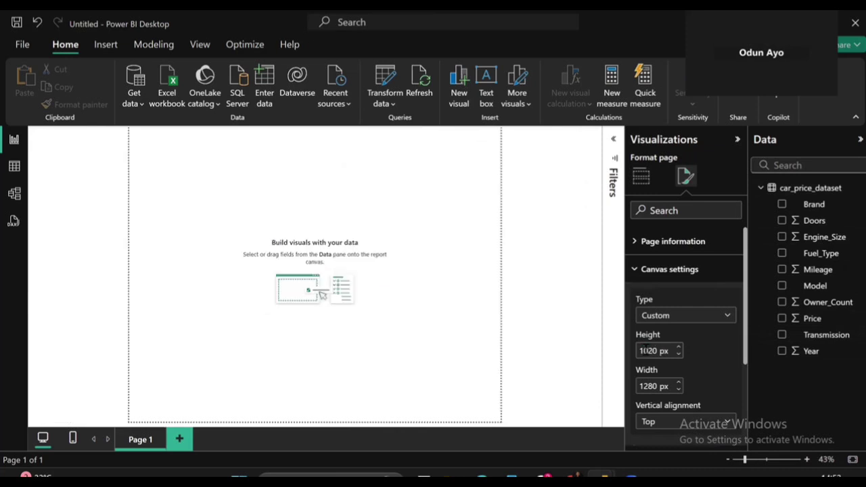
{"action": "double_click", "coordinate": [648, 387]}
{"action": "type", "text": "1680"}
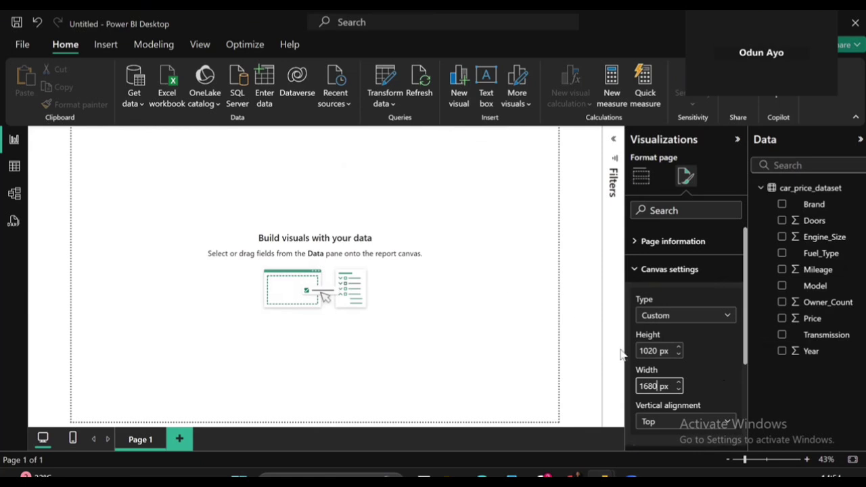
- Set the canvas background color to White, 10% darker, with 0% transparency
{"action": "scroll", "coordinate": [709, 369], "scroll_direction": "down", "scroll_amount": 2}
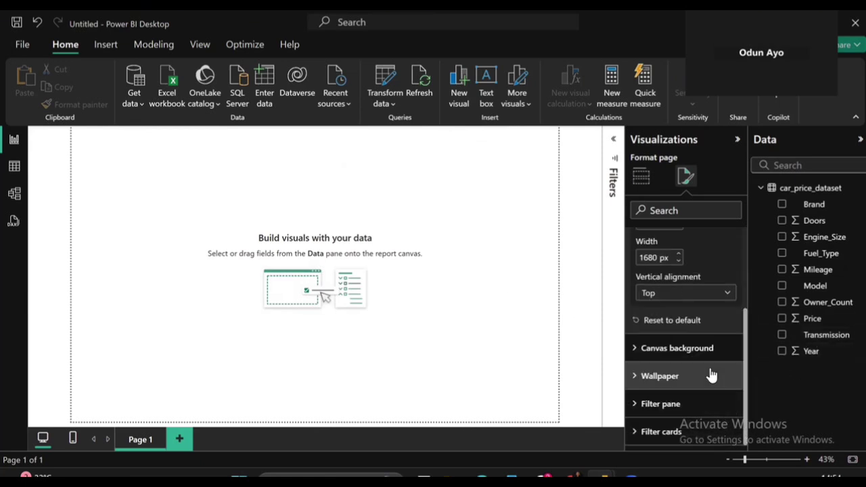
{"action": "left_click", "coordinate": [661, 349]}
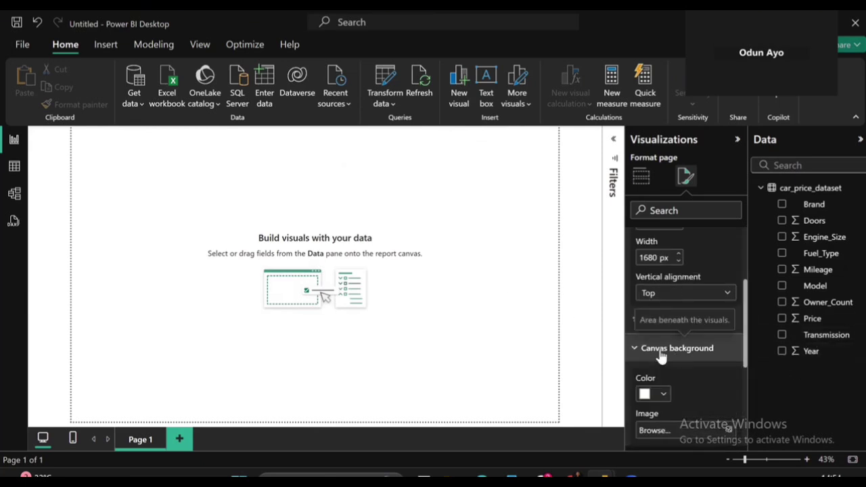
{"action": "left_click", "coordinate": [664, 394]}
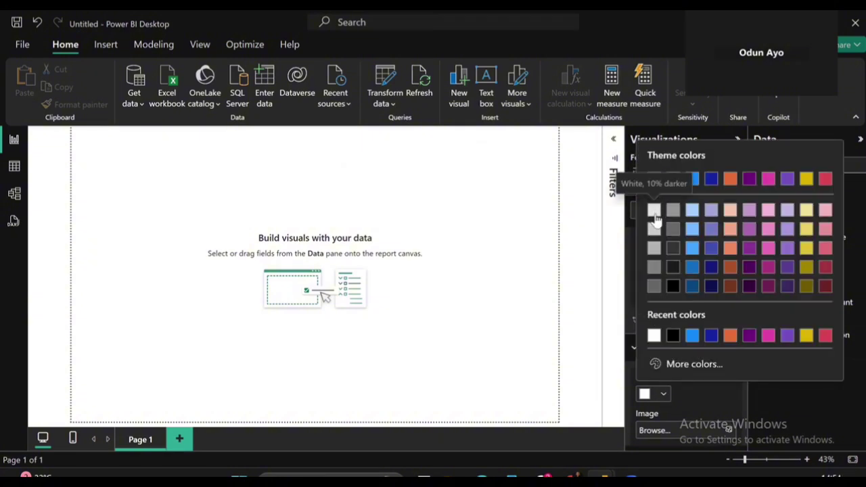
{"action": "left_click", "coordinate": [655, 214]}
{"action": "scroll", "coordinate": [678, 324], "scroll_direction": "down", "scroll_amount": 3}
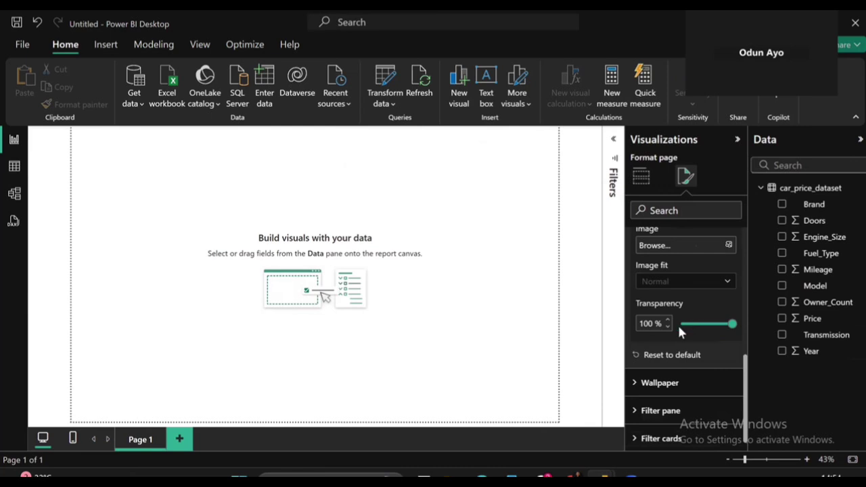
{"action": "left_click", "coordinate": [678, 324]}
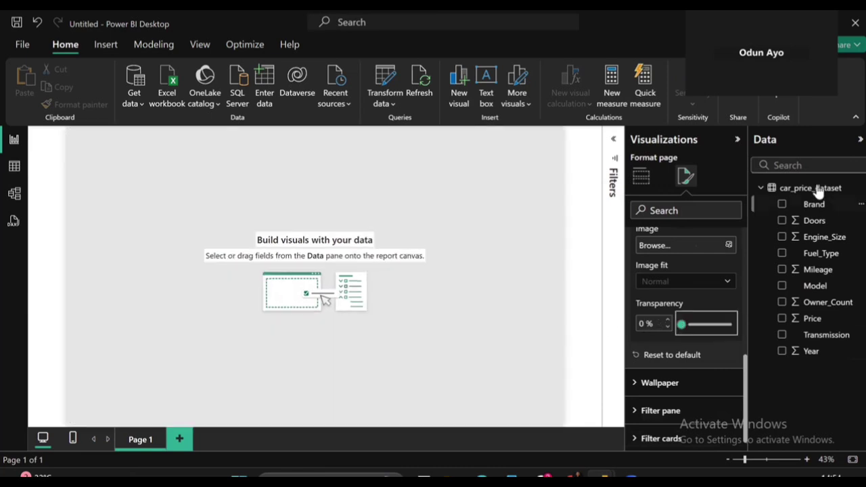
- Insert a rectangle shape and resize it into a thin header banner spanning the full width of the page's upper edge
{"action": "left_click", "coordinate": [737, 139]}
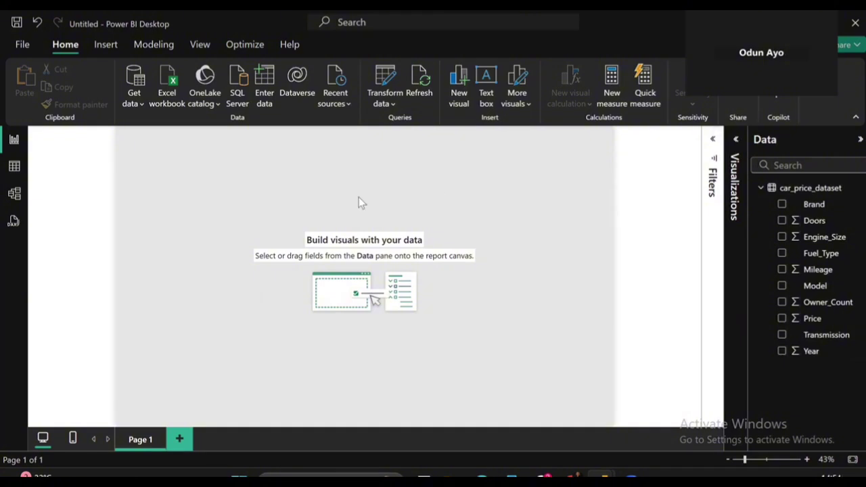
{"action": "left_click", "coordinate": [106, 42]}
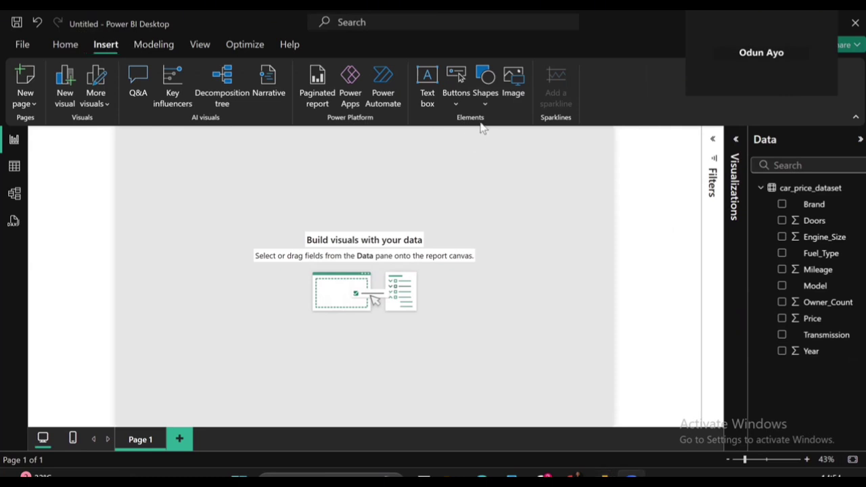
{"action": "left_click", "coordinate": [484, 100]}
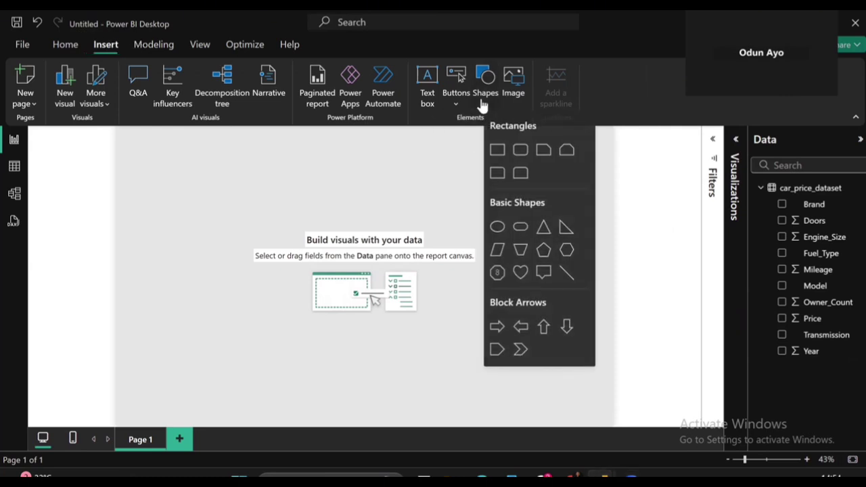
{"action": "left_click", "coordinate": [494, 149]}
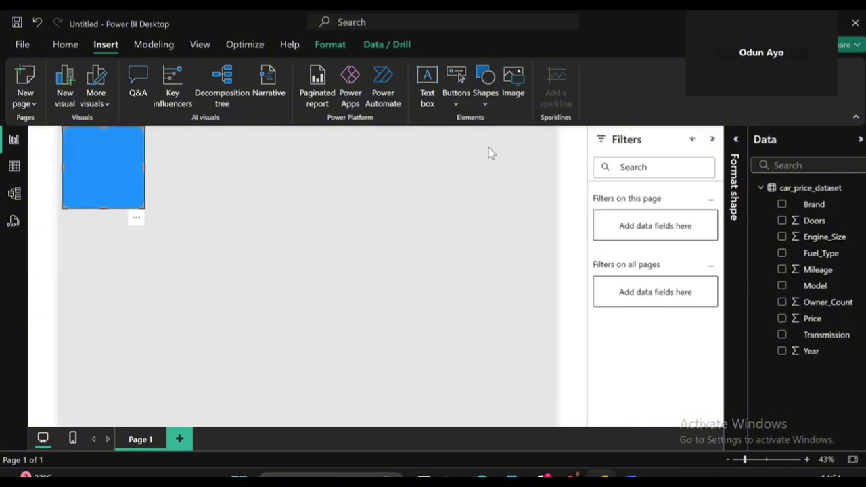
{"action": "left_click_drag", "start_coordinate": [128, 201], "coordinate": [90, 421]}
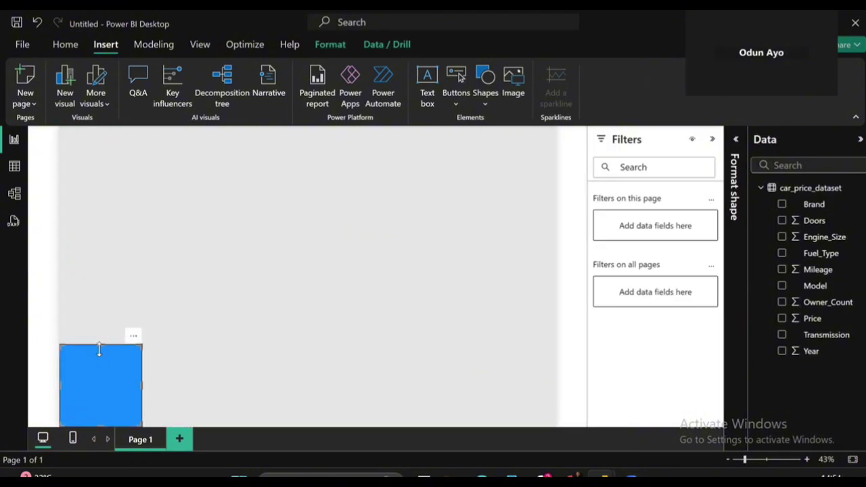
{"action": "left_click_drag", "start_coordinate": [102, 344], "coordinate": [100, 362]}
{"action": "left_click_drag", "start_coordinate": [95, 405], "coordinate": [87, 147]}
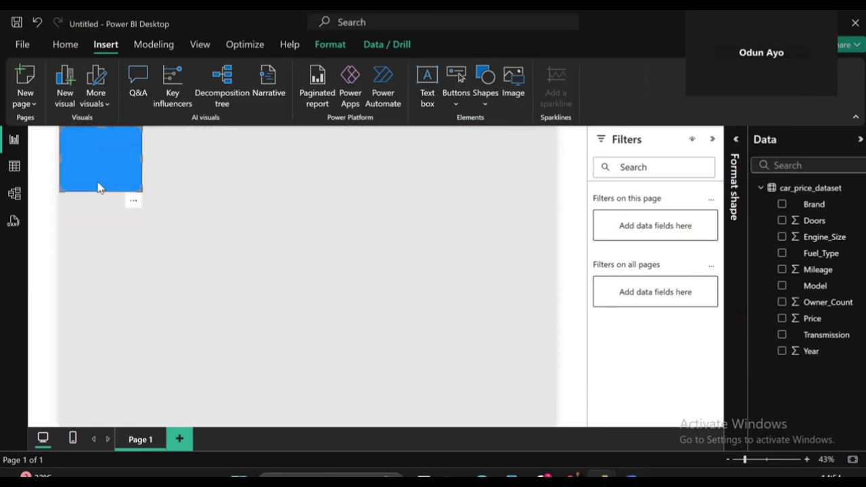
{"action": "left_click_drag", "start_coordinate": [100, 187], "coordinate": [104, 154]}
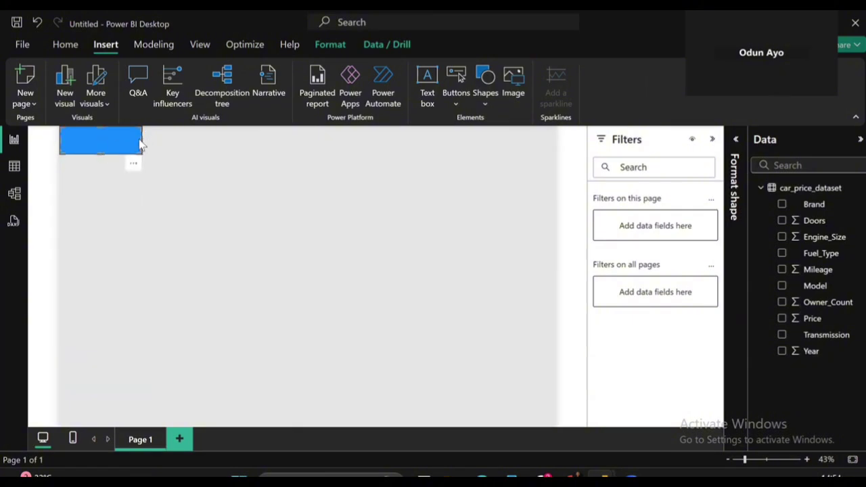
{"action": "left_click_drag", "start_coordinate": [139, 140], "coordinate": [601, 129]}
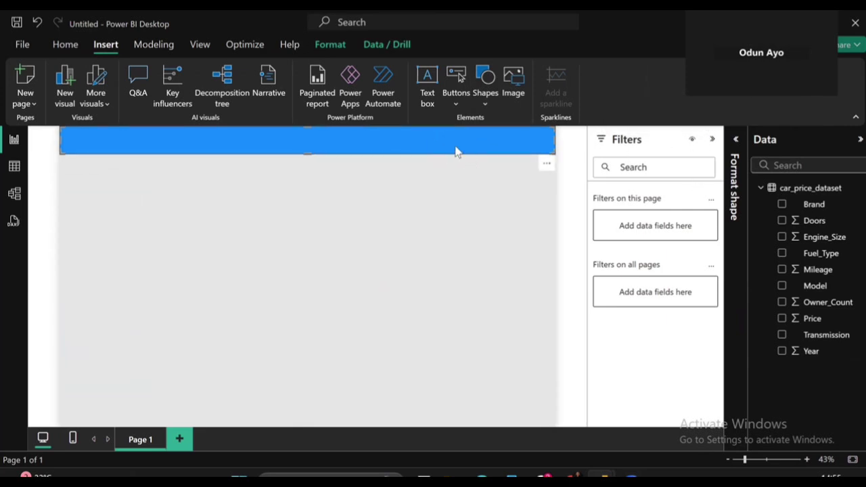
{"action": "left_click", "coordinate": [712, 139]}
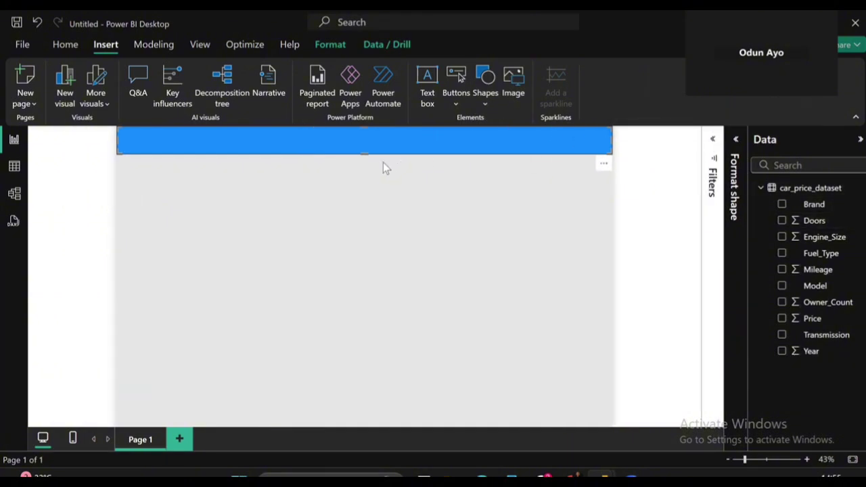
- Change the header banner rectangle's fill color to medium grey from the theme colors
{"action": "left_click", "coordinate": [736, 144]}
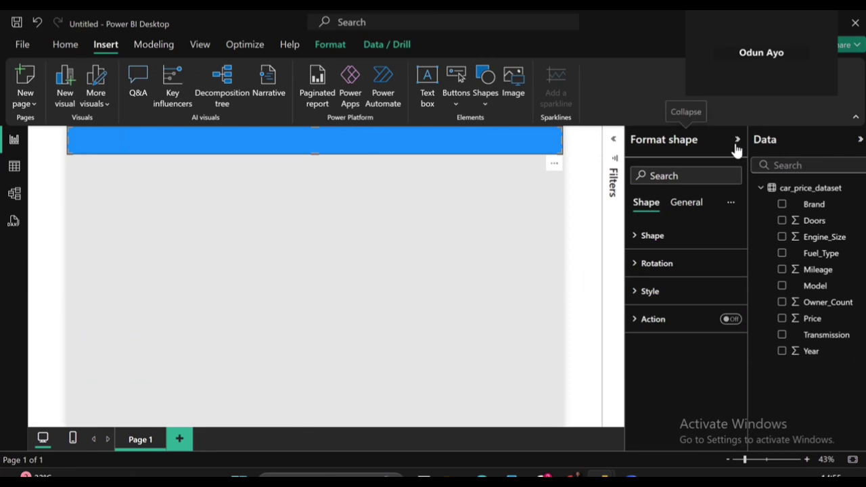
{"action": "left_click", "coordinate": [652, 237]}
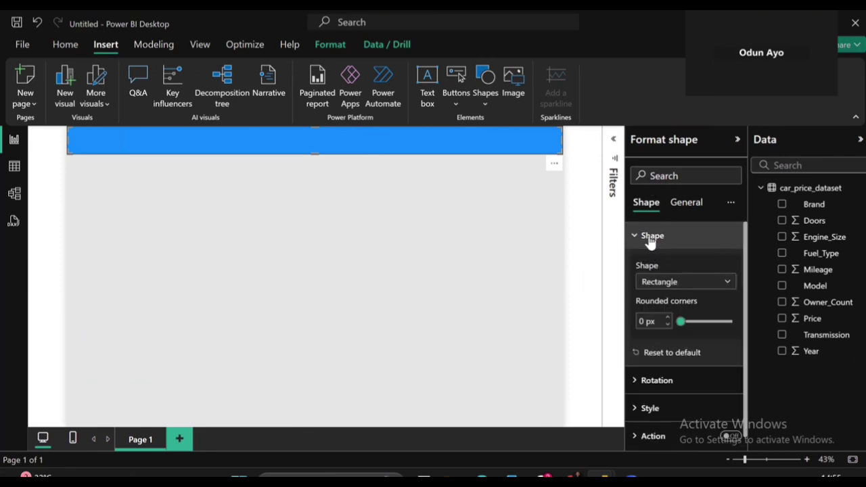
{"action": "left_click", "coordinate": [662, 379]}
{"action": "scroll", "coordinate": [665, 377], "scroll_direction": "down", "scroll_amount": 2}
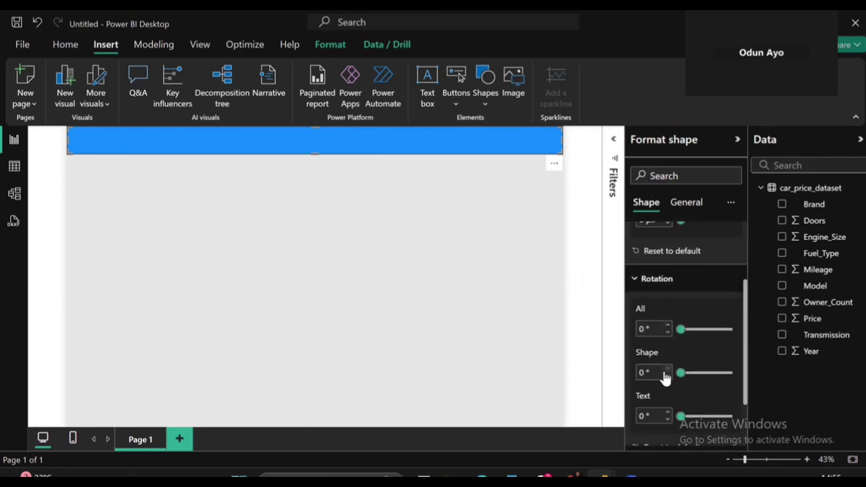
{"action": "left_click", "coordinate": [669, 279]}
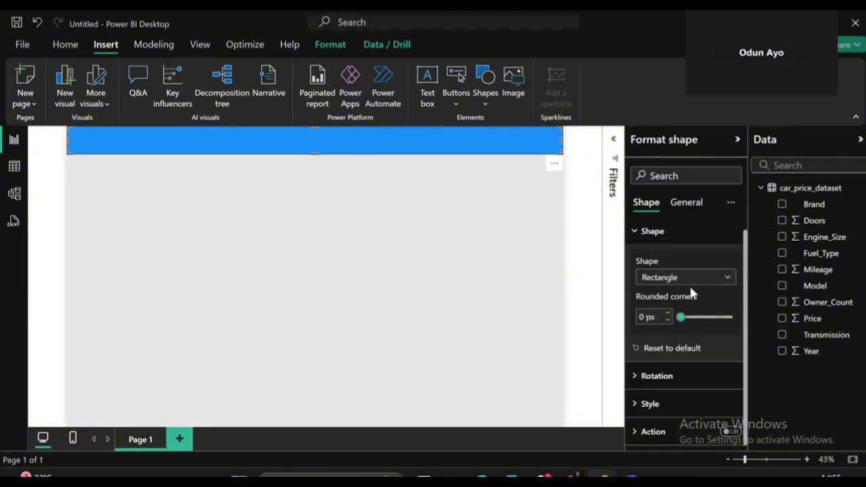
{"action": "left_click", "coordinate": [668, 402]}
{"action": "scroll", "coordinate": [667, 393], "scroll_direction": "down", "scroll_amount": 3}
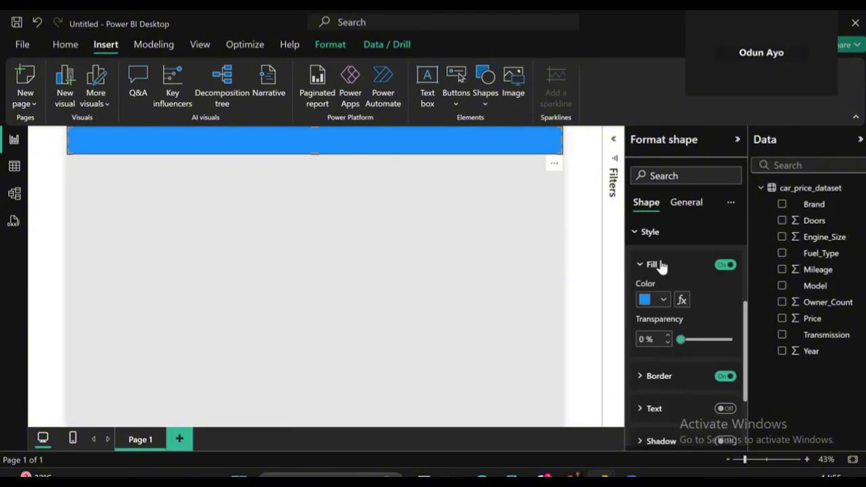
{"action": "left_click", "coordinate": [663, 301]}
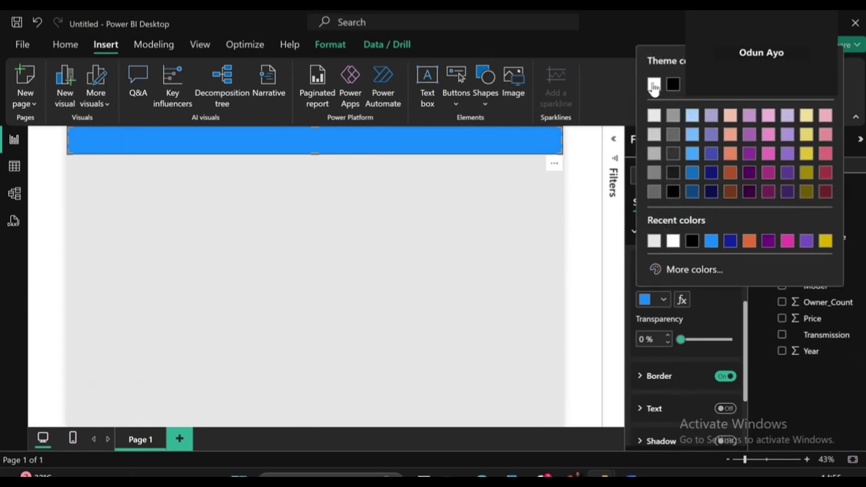
{"action": "left_click", "coordinate": [673, 117]}
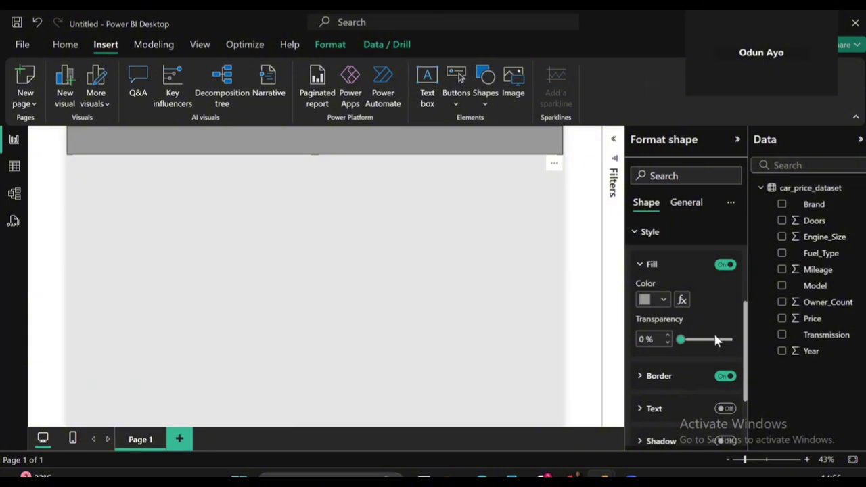
- Turn off the header banner rectangle's border and send the shape to the back
{"action": "left_click", "coordinate": [725, 377]}
{"action": "left_click", "coordinate": [687, 202]}
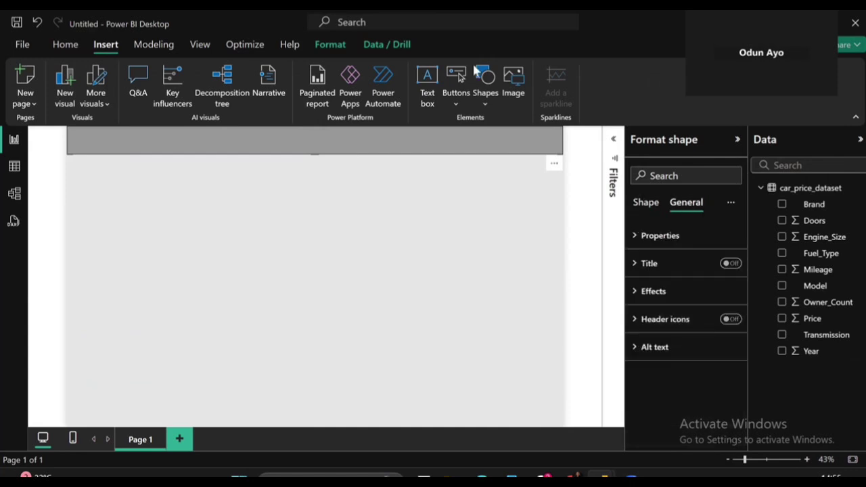
{"action": "left_click", "coordinate": [341, 49]}
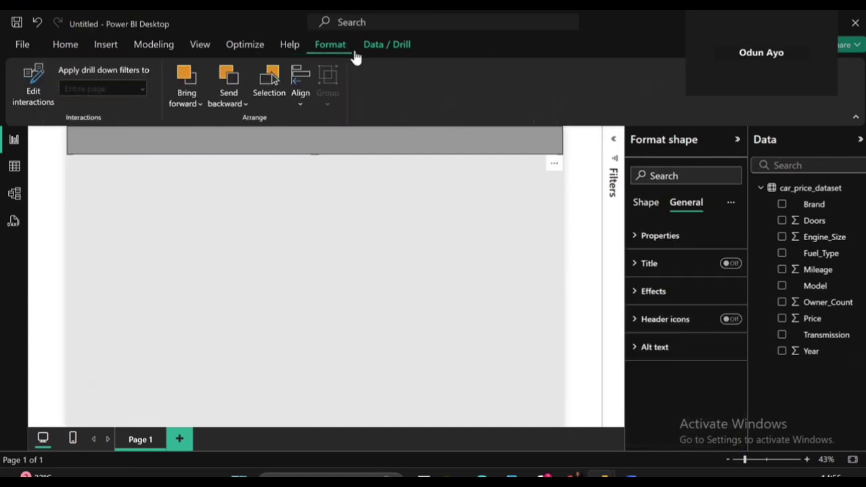
{"action": "left_click", "coordinate": [223, 107]}
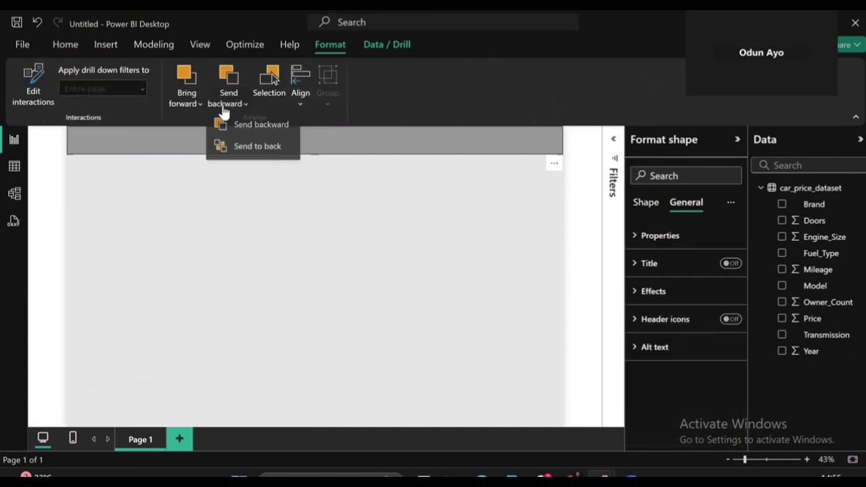
{"action": "left_click", "coordinate": [218, 149]}
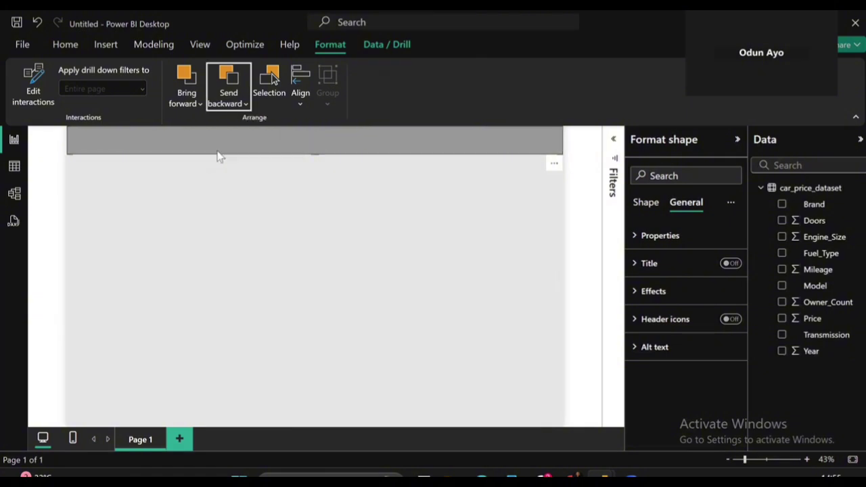
{"action": "left_click", "coordinate": [216, 193]}
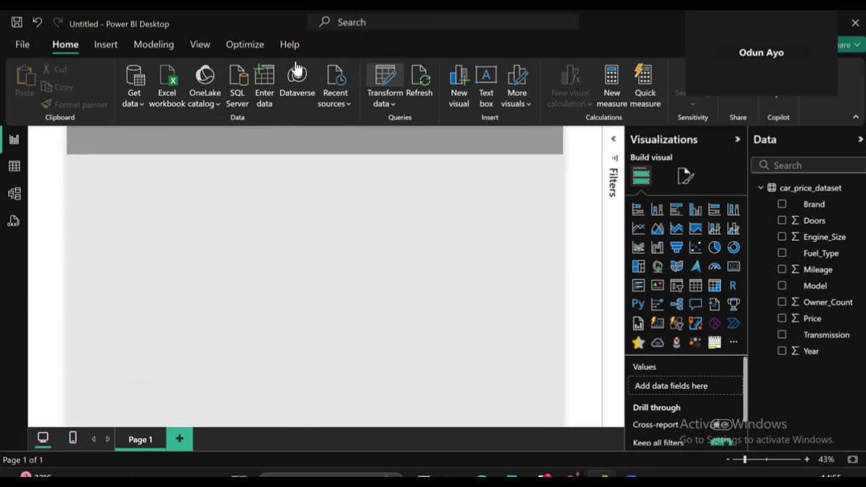
- Insert a text box and set its font to Segoe (Bold) at size 36
{"action": "left_click", "coordinate": [111, 46]}
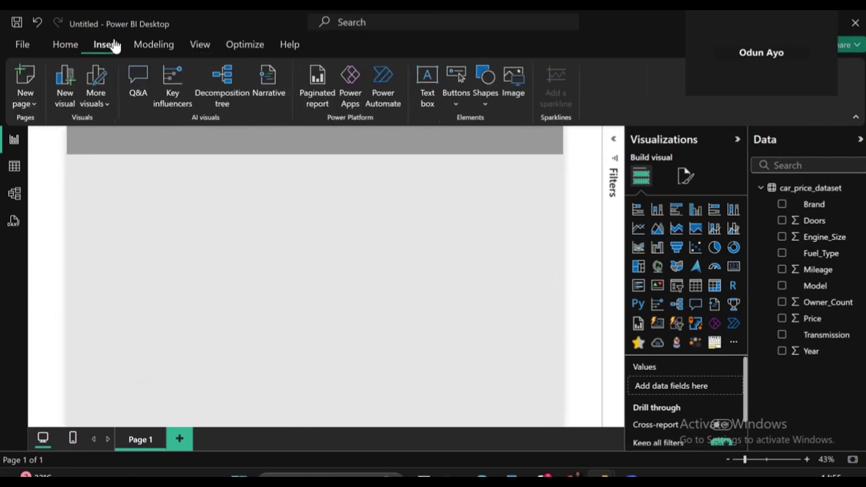
{"action": "left_click", "coordinate": [418, 89]}
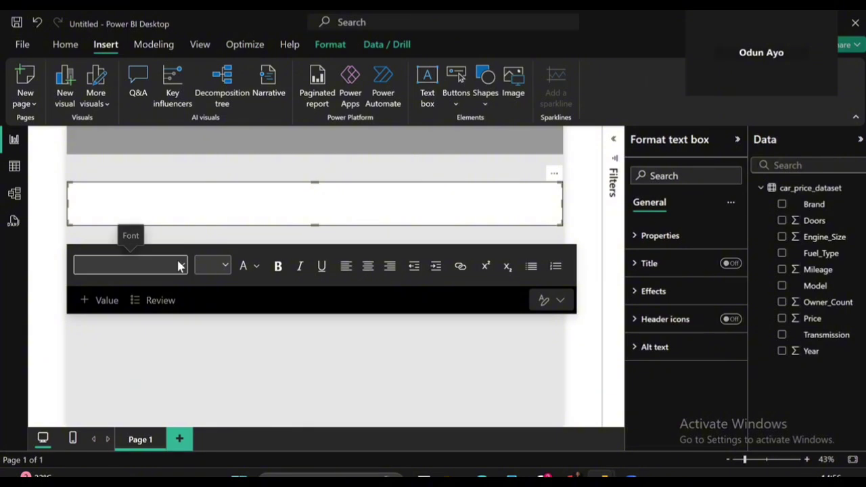
{"action": "left_click", "coordinate": [180, 265]}
{"action": "scroll", "coordinate": [155, 152], "scroll_direction": "down", "scroll_amount": 3}
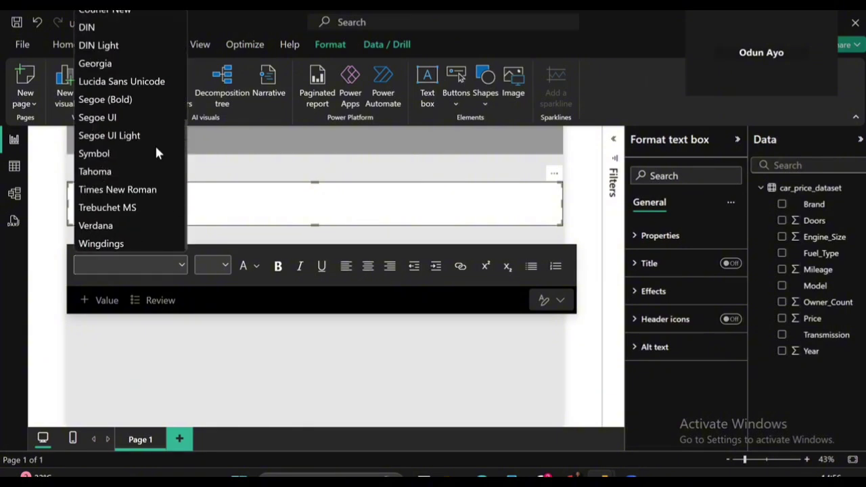
{"action": "left_click", "coordinate": [129, 100]}
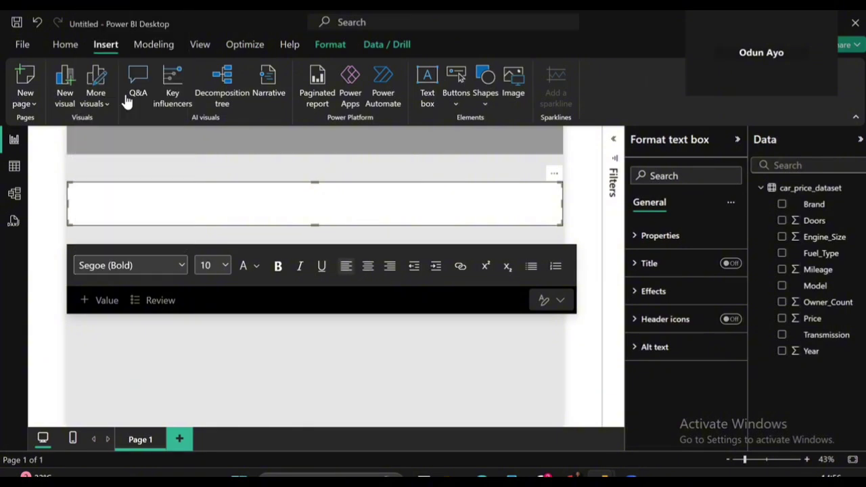
{"action": "left_click", "coordinate": [226, 265]}
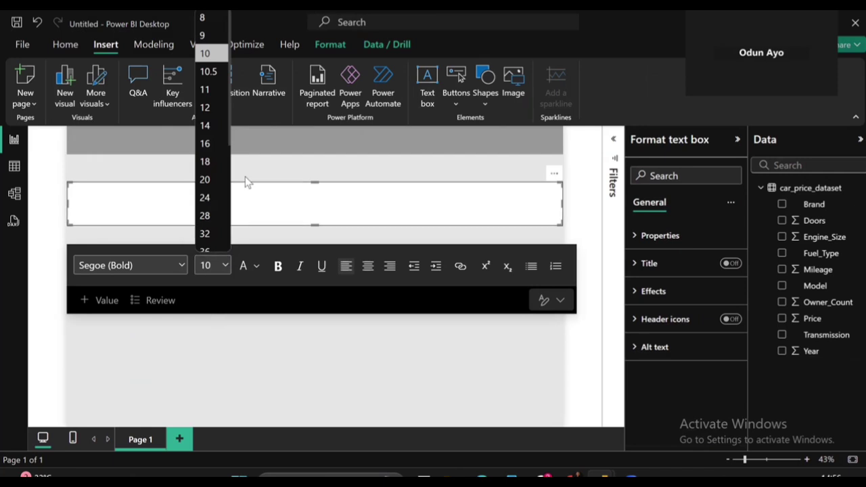
{"action": "scroll", "coordinate": [216, 203], "scroll_direction": "down", "scroll_amount": 3}
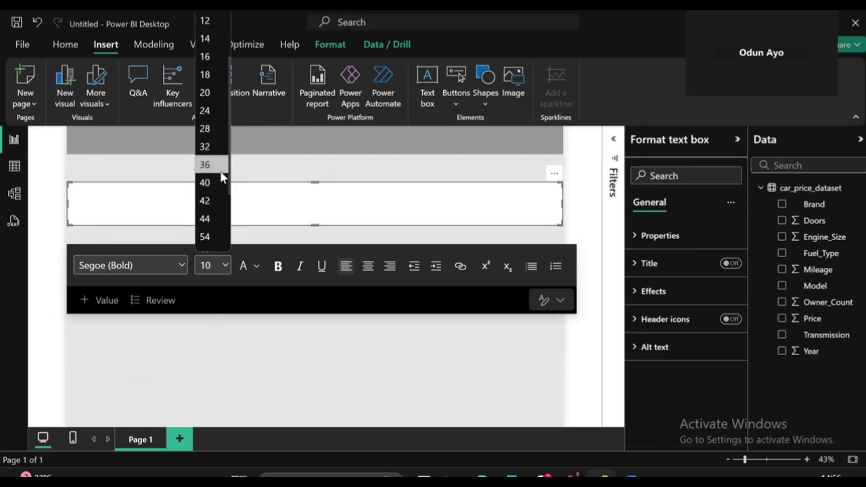
{"action": "left_click", "coordinate": [216, 168]}
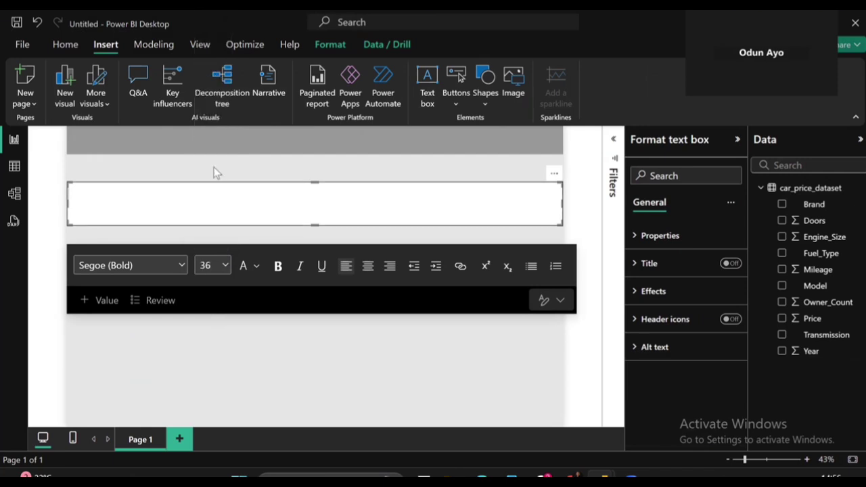
- Enter the title CAR PRICE OVERVIEW in the text box
{"action": "type", "text": "CAR PR"}
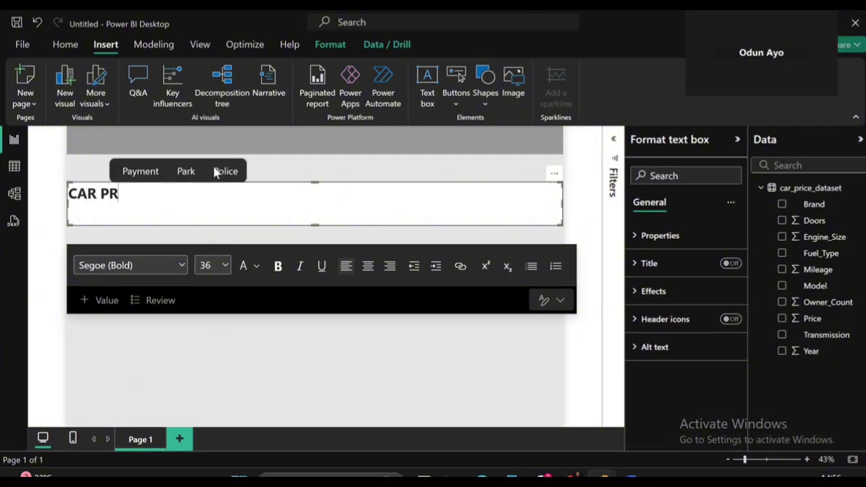
{"action": "type", "text": "ICE DA"}
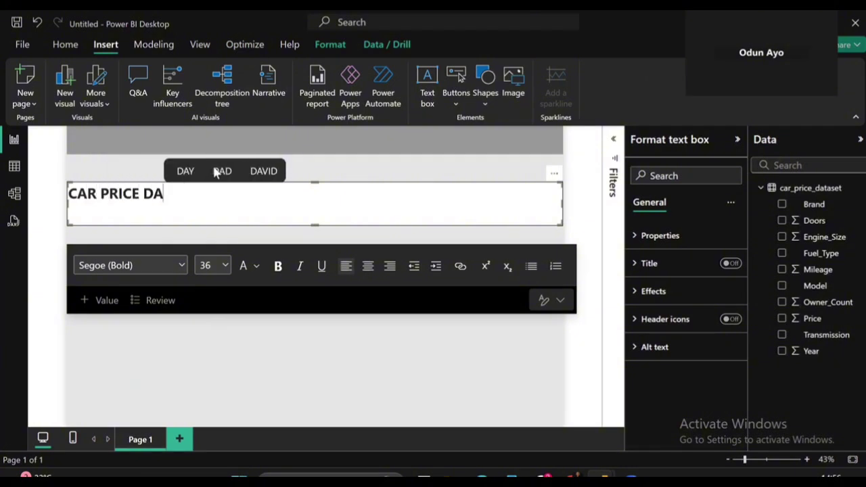
{"action": "type", "text": "SHBO"}
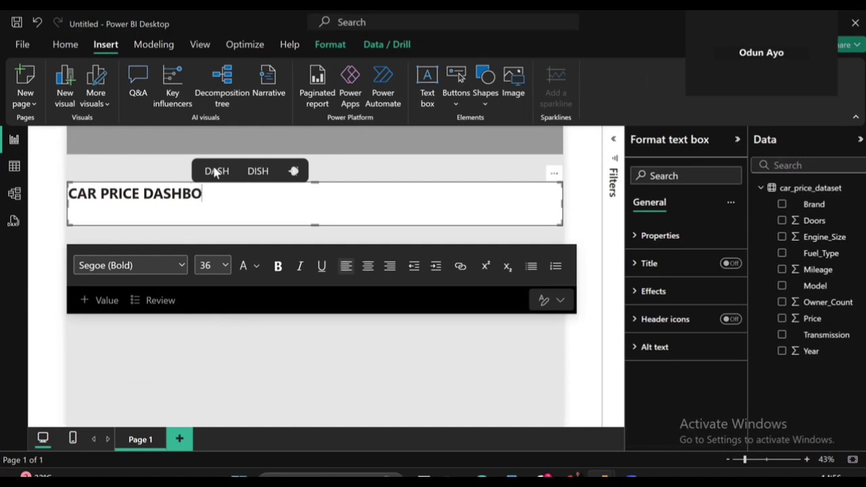
{"action": "type", "text": "ARD"}
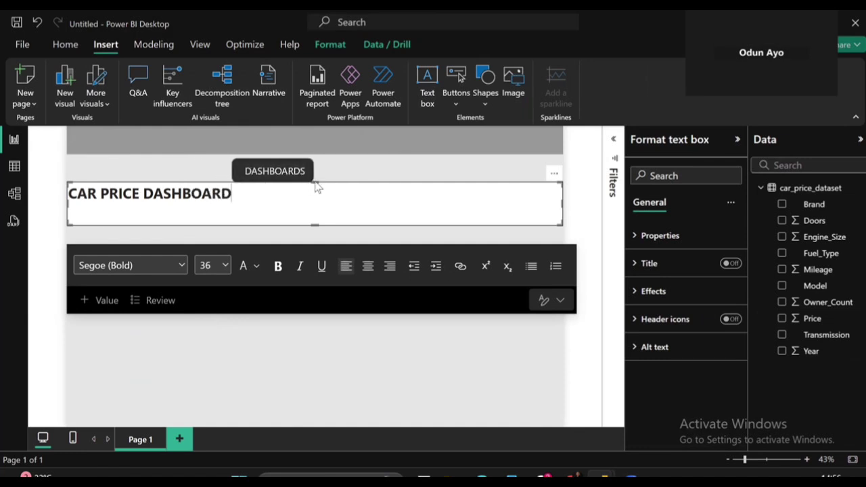
{"action": "key", "text": "BackSpace"}
{"action": "key", "text": "BackSpace"}
{"action": "key", "text": "BackSpace"}
{"action": "key", "text": "BackSpace"}
{"action": "key", "text": "BackSpace"}
{"action": "key", "text": "BackSpace"}
{"action": "key", "text": "BackSpace"}
{"action": "key", "text": "BackSpace"}
{"action": "key", "text": "BackSpace"}
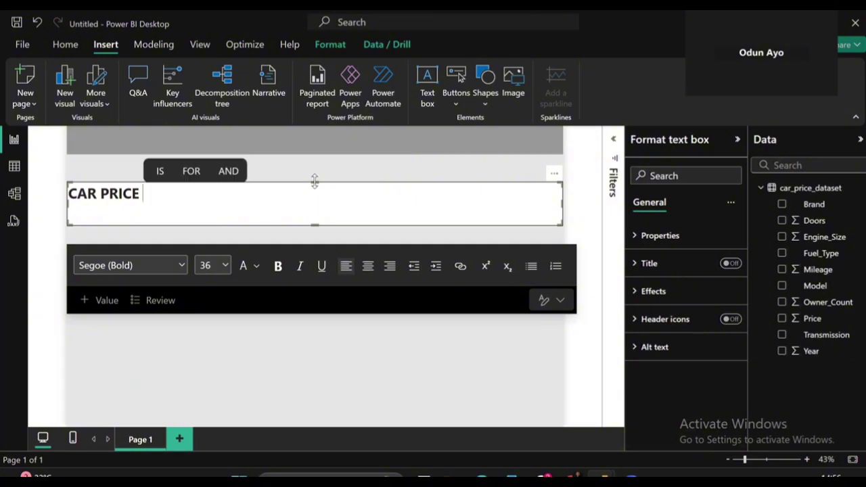
{"action": "type", "text": "OVERVIEW"}
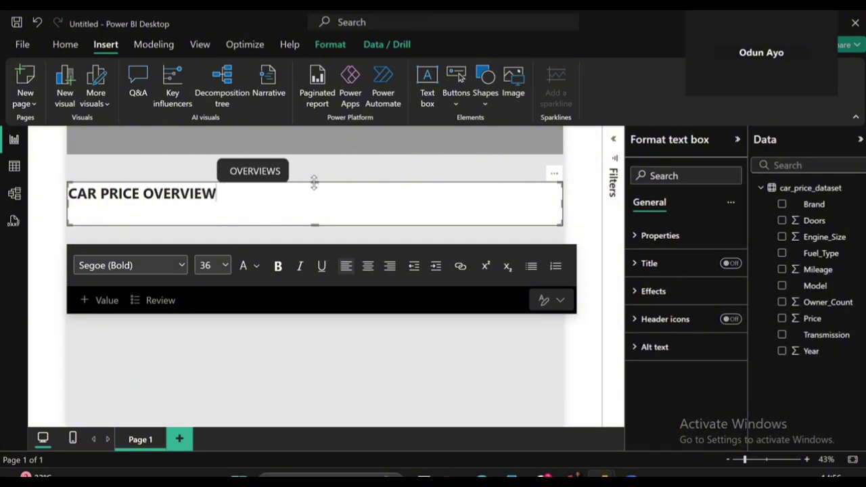
- Resize the title text box to the header banner's height and just wider than its text, at the banner's left end
{"action": "left_click_drag", "start_coordinate": [316, 182], "coordinate": [315, 126]}
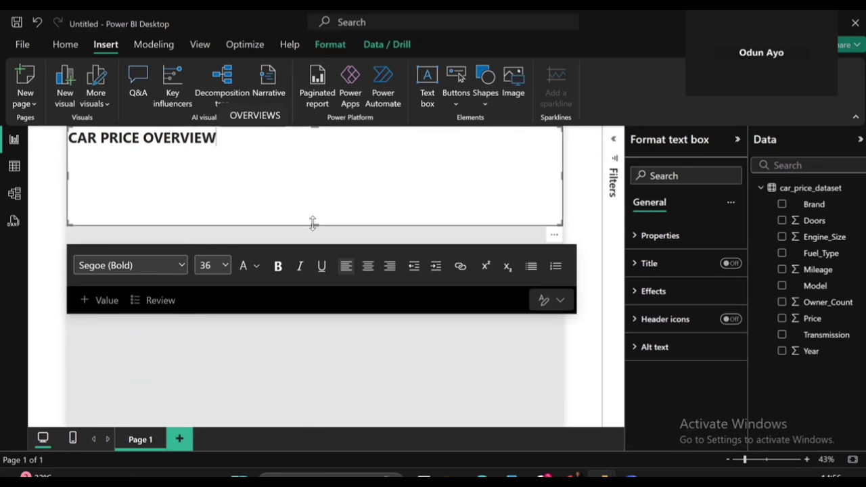
{"action": "left_click_drag", "start_coordinate": [313, 223], "coordinate": [379, 153]}
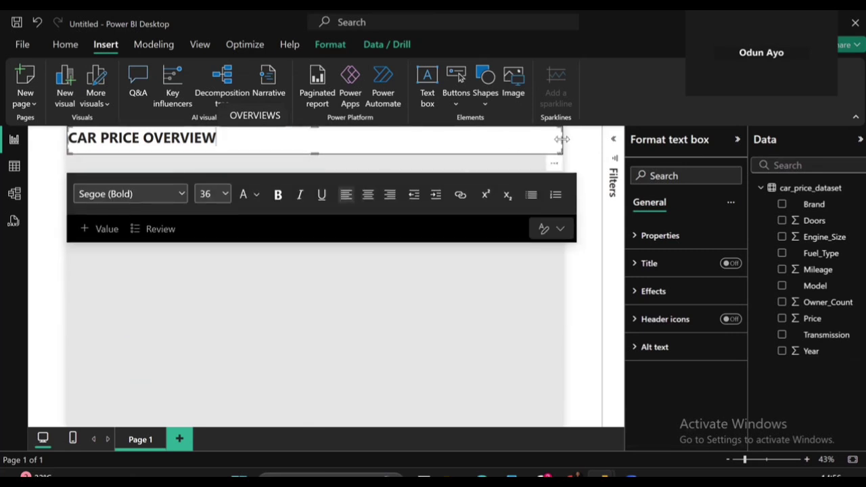
{"action": "left_click_drag", "start_coordinate": [562, 139], "coordinate": [231, 152]}
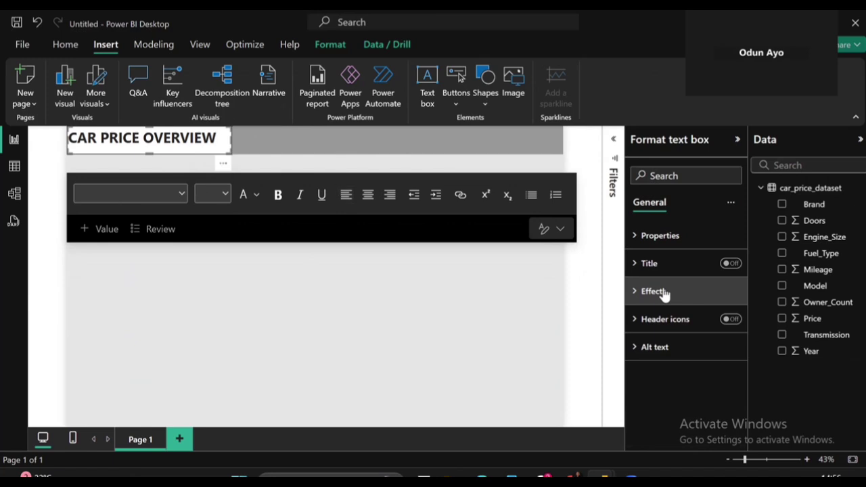
- Turn off the title text box's background so the grey banner shows behind the text
{"action": "left_click", "coordinate": [655, 291]}
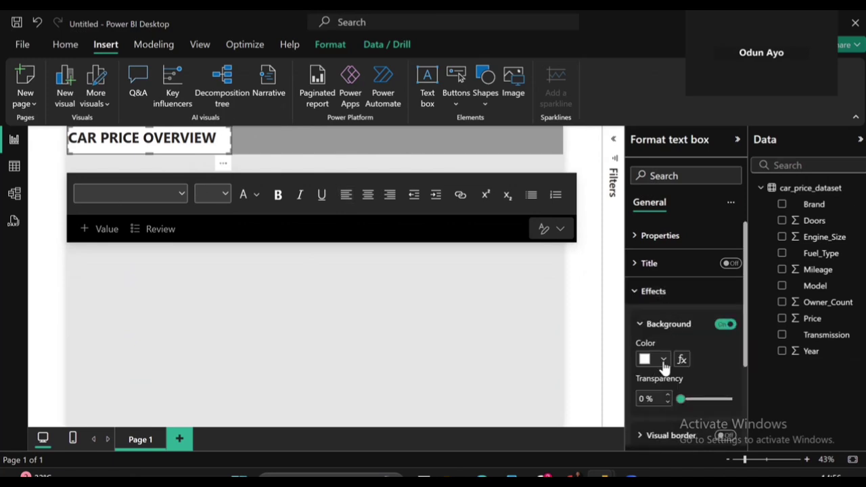
{"action": "left_click", "coordinate": [725, 324]}
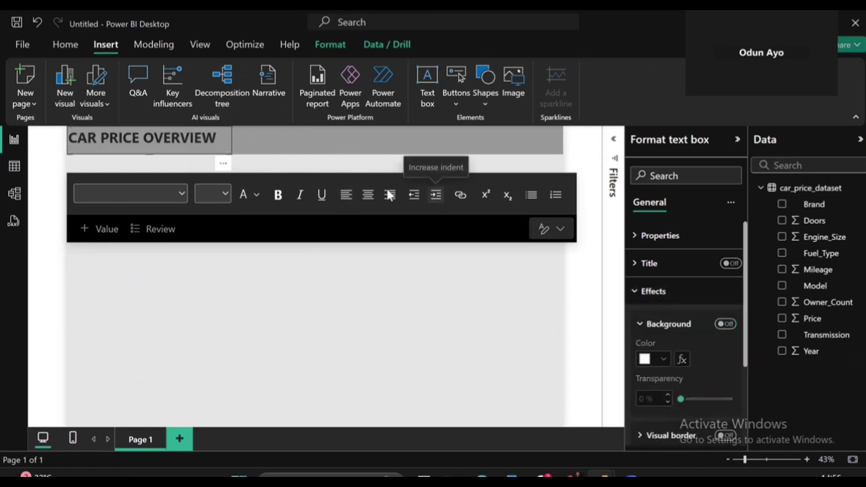
{"action": "left_click", "coordinate": [300, 167]}
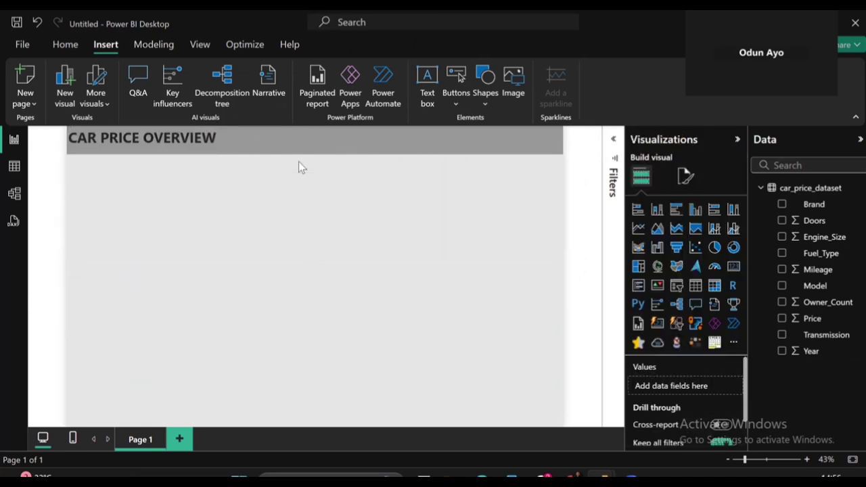
- Widen the title text box slightly and indent the title from the banner's left edge with leading spaces
{"action": "left_click", "coordinate": [190, 145]}
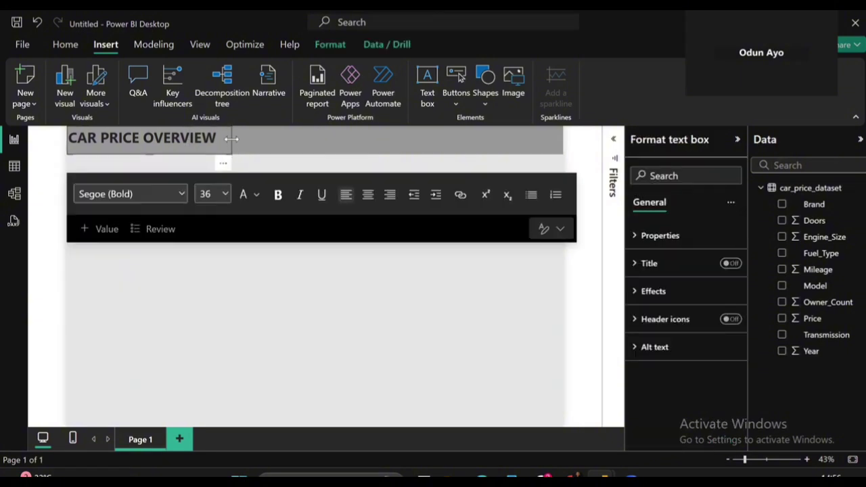
{"action": "left_click", "coordinate": [283, 173]}
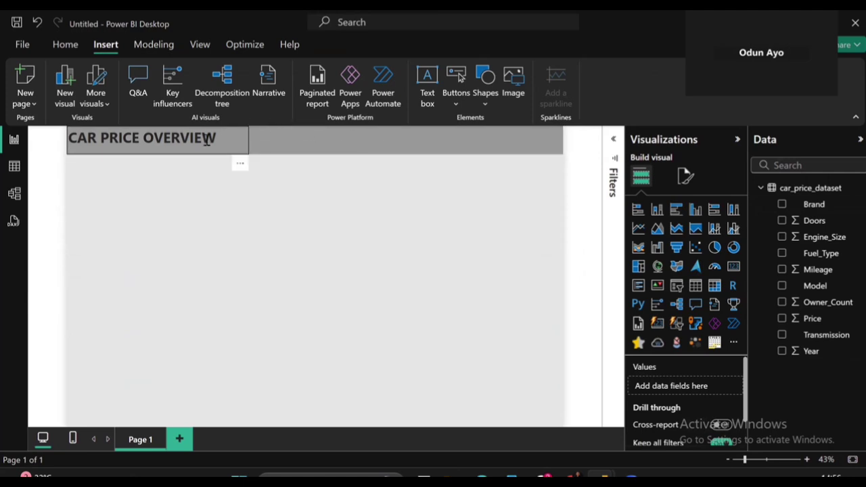
{"action": "left_click", "coordinate": [71, 140]}
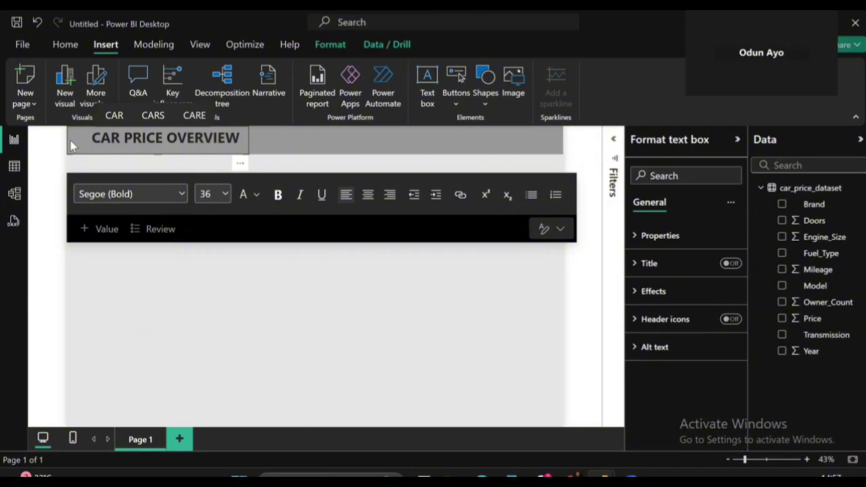
{"action": "key", "text": "BackSpace"}
{"action": "key", "text": "BackSpace"}
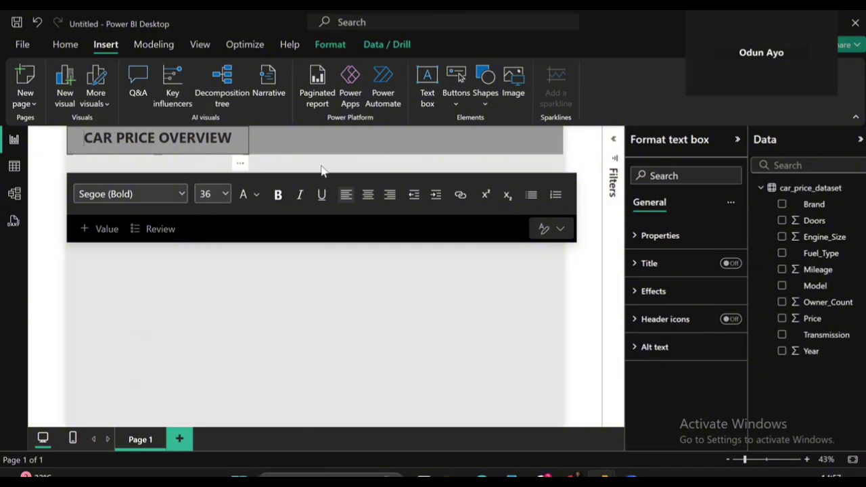
{"action": "left_click", "coordinate": [414, 308]}
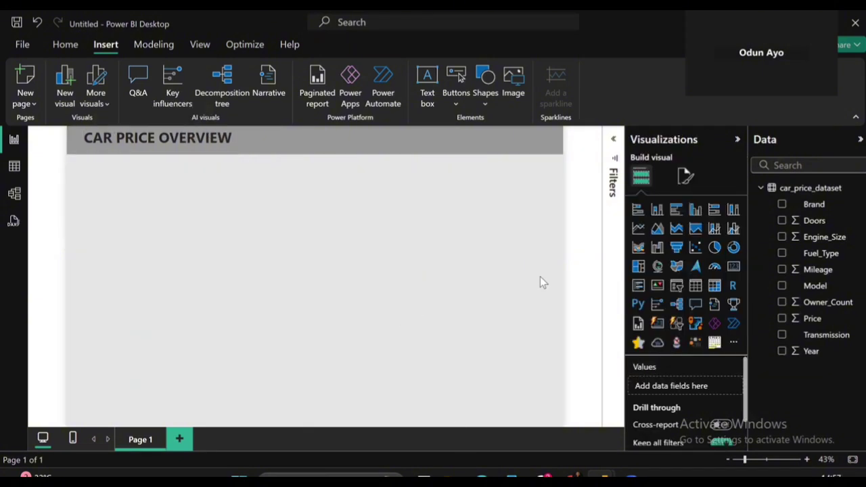
- Add a slicer for the Brand field and set its style to Dropdown
{"action": "left_click", "coordinate": [783, 205]}
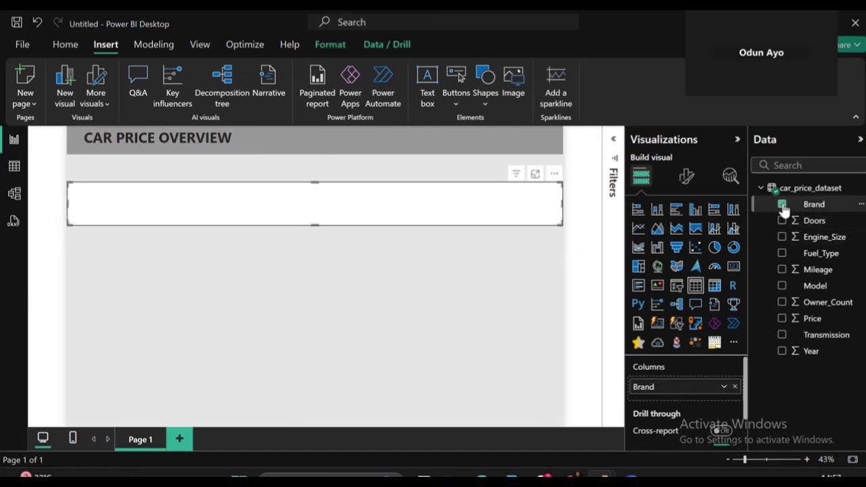
{"action": "left_click", "coordinate": [677, 287]}
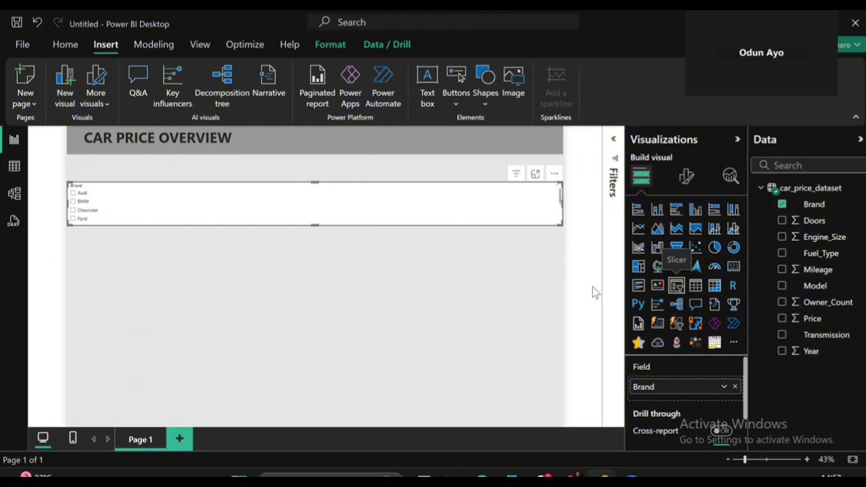
{"action": "left_click", "coordinate": [689, 177]}
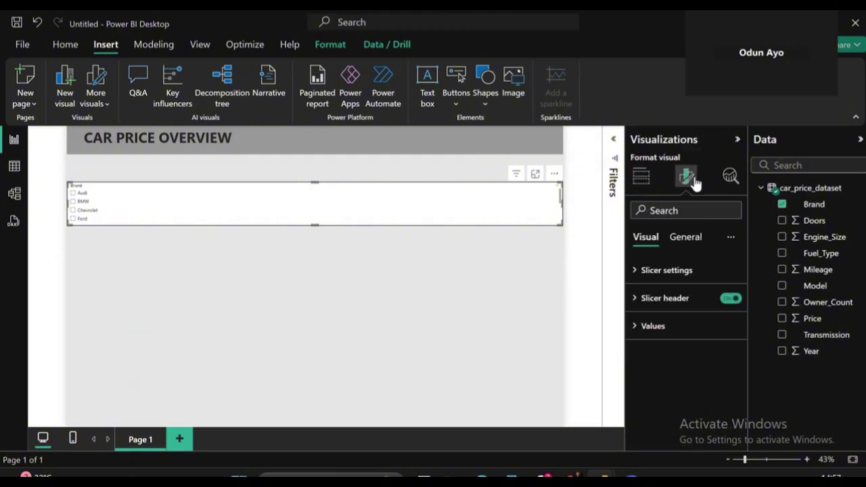
{"action": "left_click", "coordinate": [662, 274]}
{"action": "left_click", "coordinate": [709, 341]}
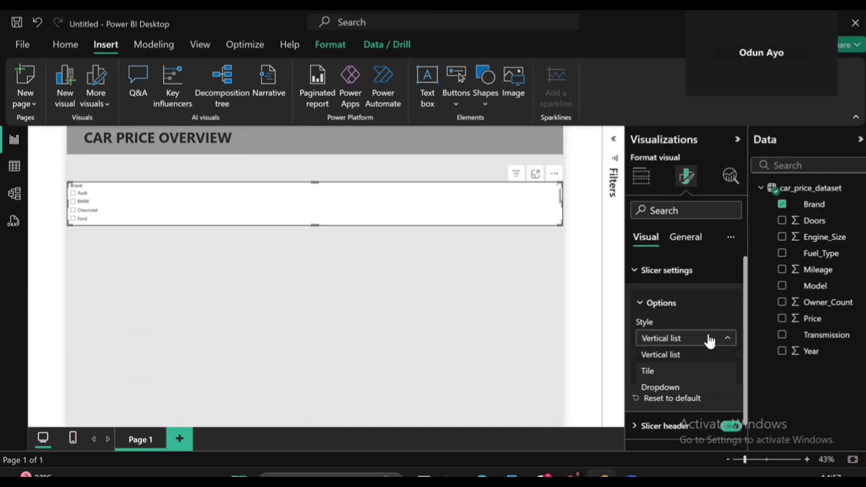
{"action": "left_click", "coordinate": [676, 391]}
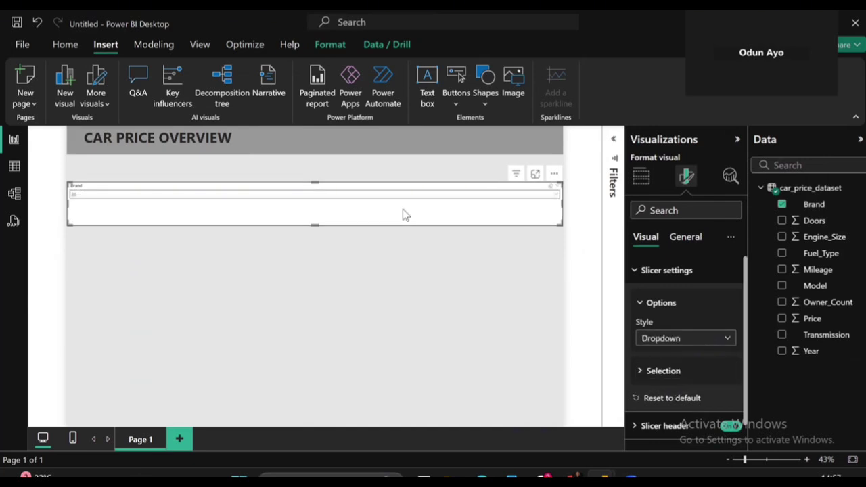
- Move the Brand slicer onto the header banner and shrink it to a small box between the title and the banner's right end
{"action": "left_click_drag", "start_coordinate": [383, 215], "coordinate": [436, 139]}
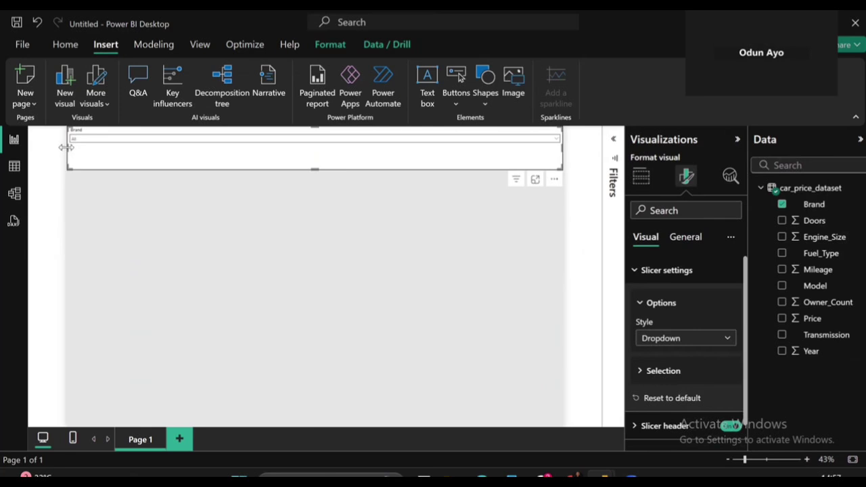
{"action": "left_click_drag", "start_coordinate": [71, 155], "coordinate": [359, 167]}
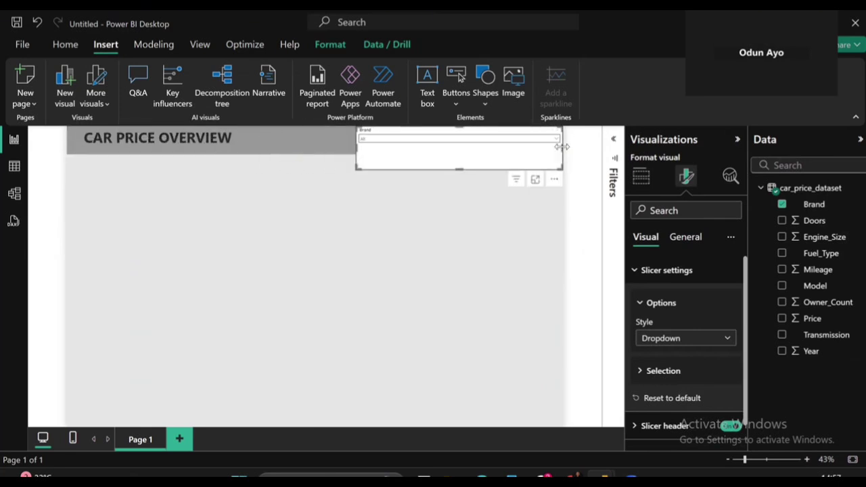
{"action": "left_click_drag", "start_coordinate": [562, 146], "coordinate": [396, 155]}
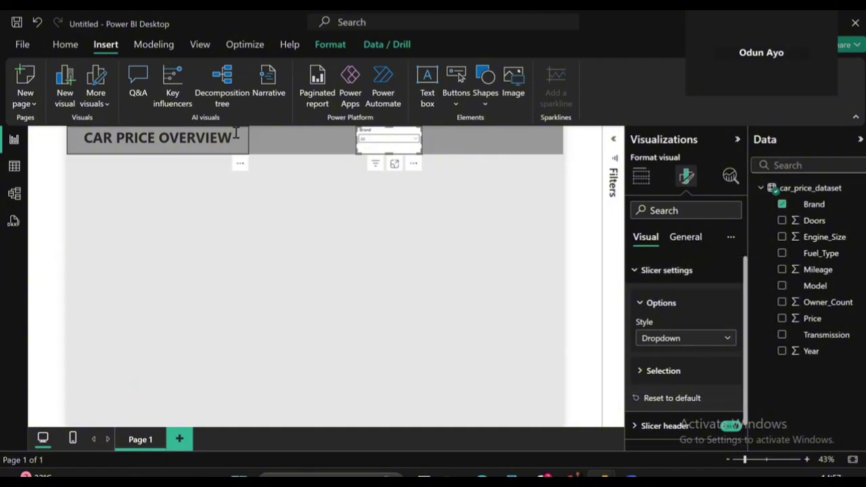
- Change the CAR PRICE OVERVIEW title text colour to white
{"action": "triple_click", "coordinate": [206, 137]}
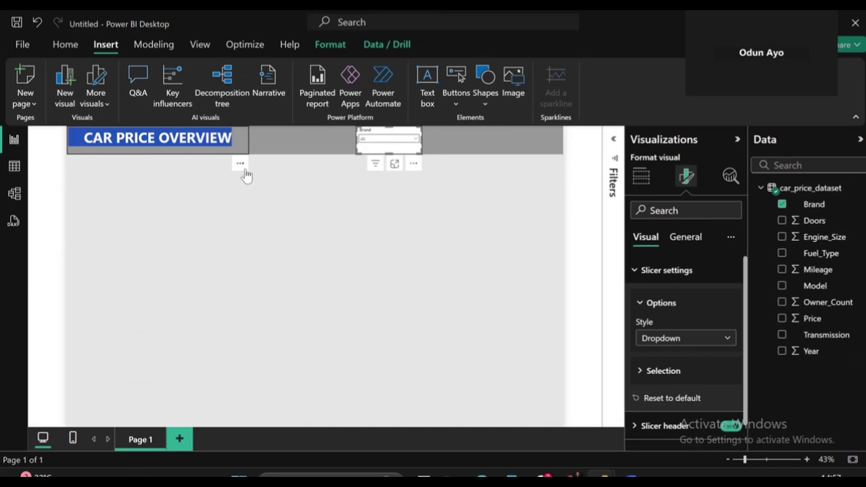
{"action": "left_click", "coordinate": [238, 146]}
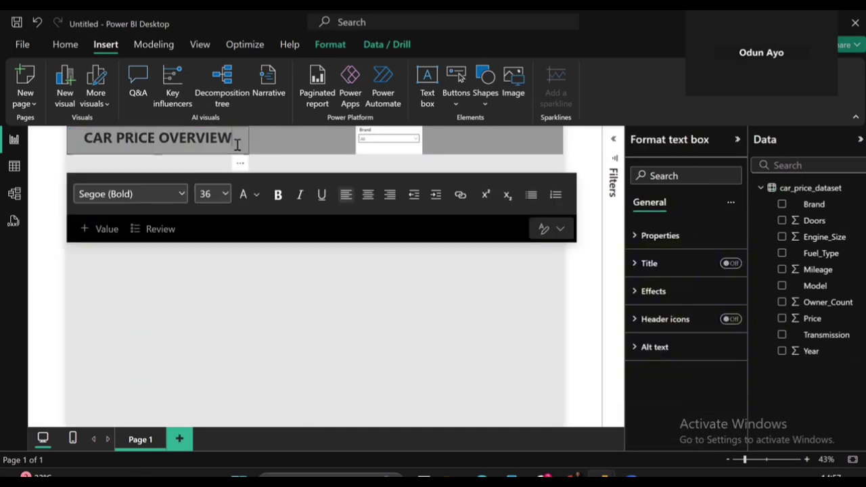
{"action": "triple_click", "coordinate": [236, 142]}
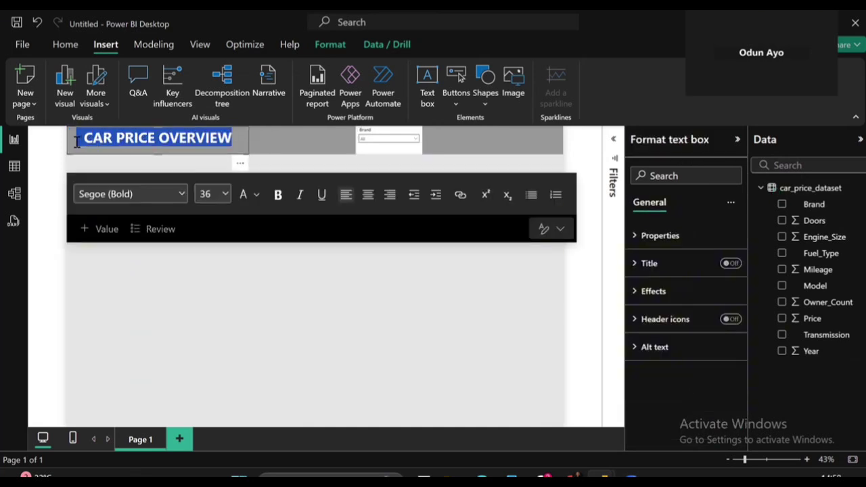
{"action": "left_click", "coordinate": [257, 195]}
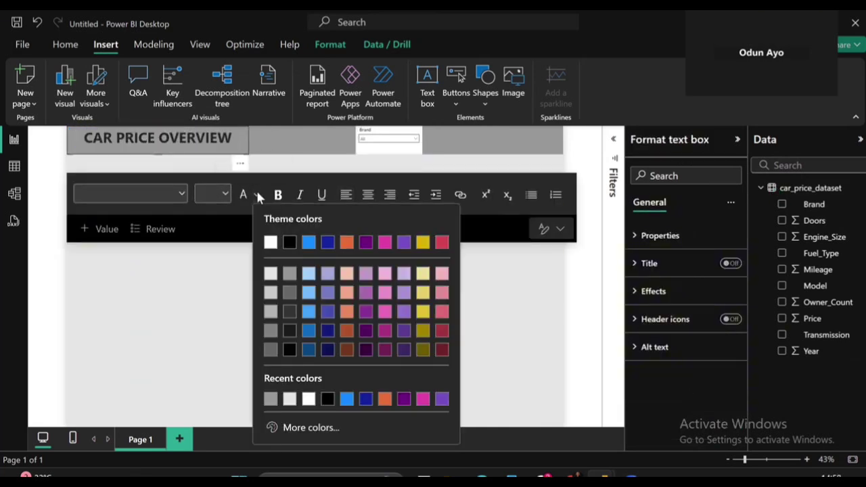
{"action": "left_click", "coordinate": [271, 242]}
{"action": "left_click", "coordinate": [245, 260]}
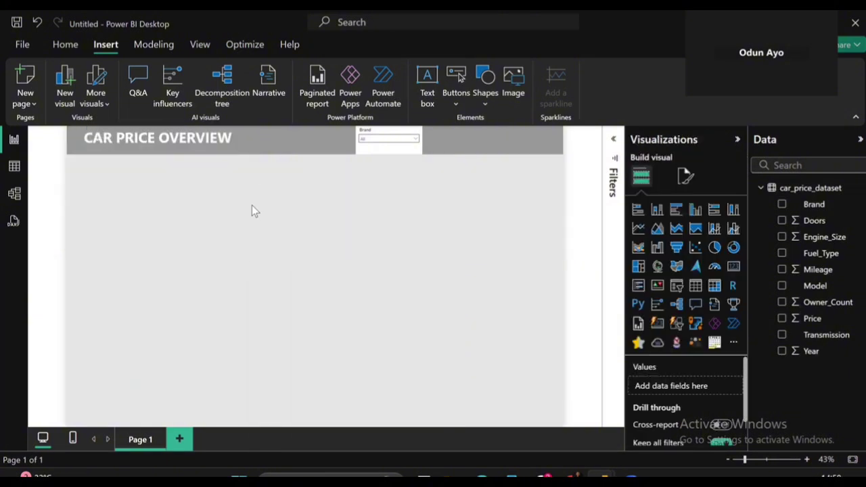
- Check the list of brands offered by the Brand slicer's dropdown, then select the slicer
{"action": "left_click", "coordinate": [388, 139]}
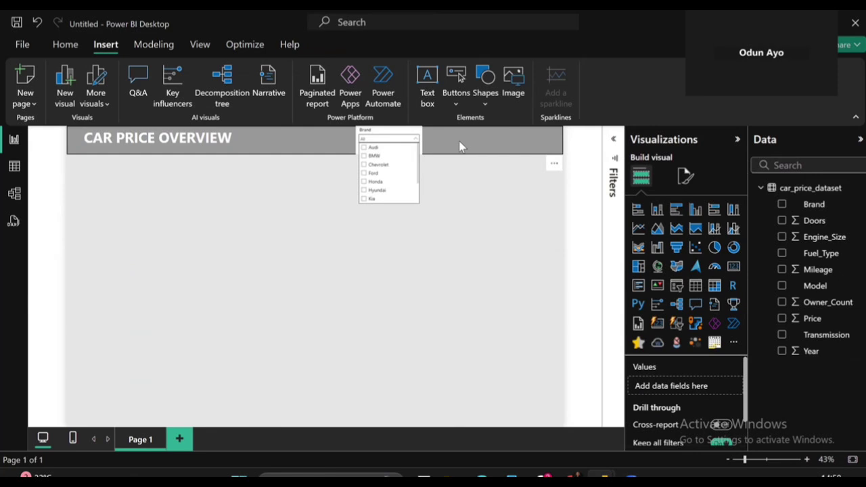
{"action": "left_click", "coordinate": [389, 140]}
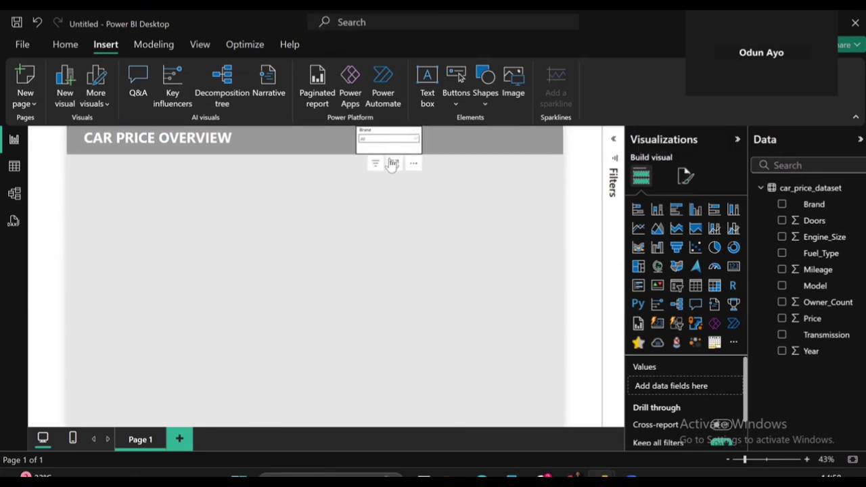
{"action": "left_click", "coordinate": [395, 159]}
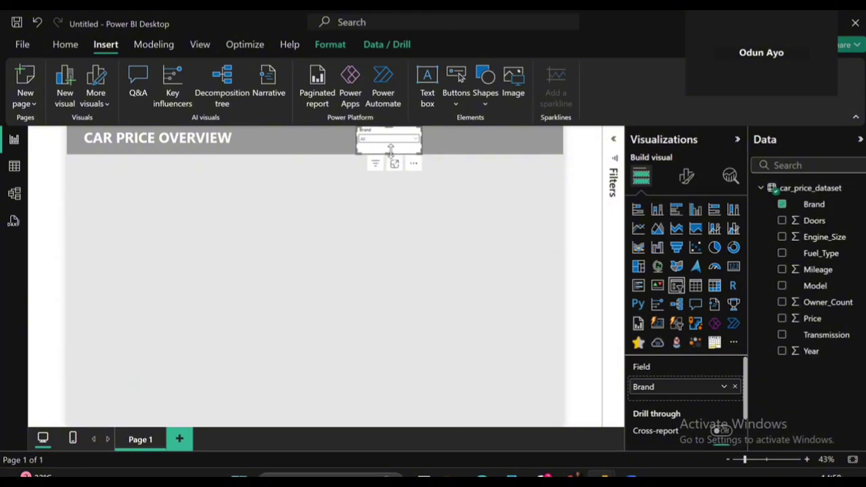
{"action": "left_click_drag", "start_coordinate": [390, 152], "coordinate": [391, 148]}
- Format the Brand slicer's header text as Arial Black, bold, size 14
{"action": "left_click", "coordinate": [686, 181]}
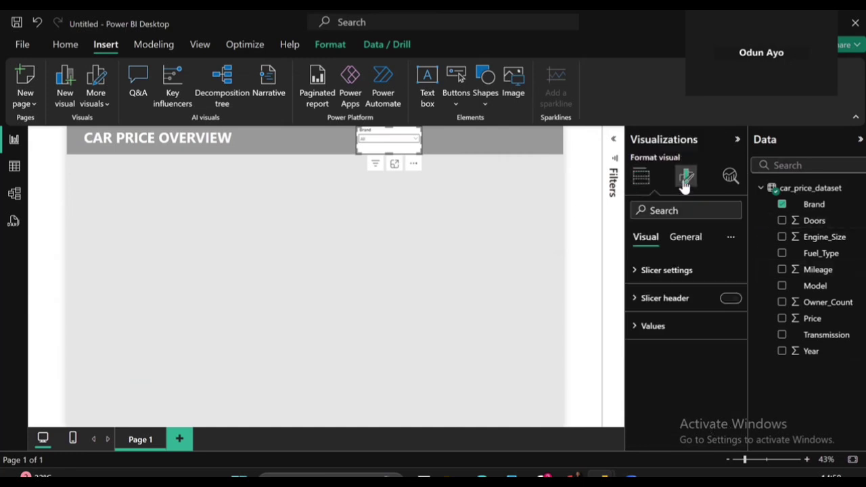
{"action": "left_click", "coordinate": [673, 273]}
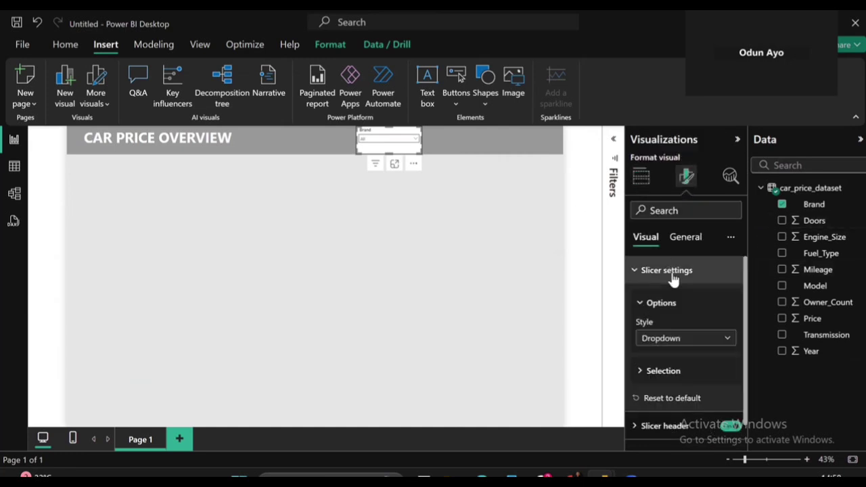
{"action": "scroll", "coordinate": [681, 365], "scroll_direction": "down", "scroll_amount": 1}
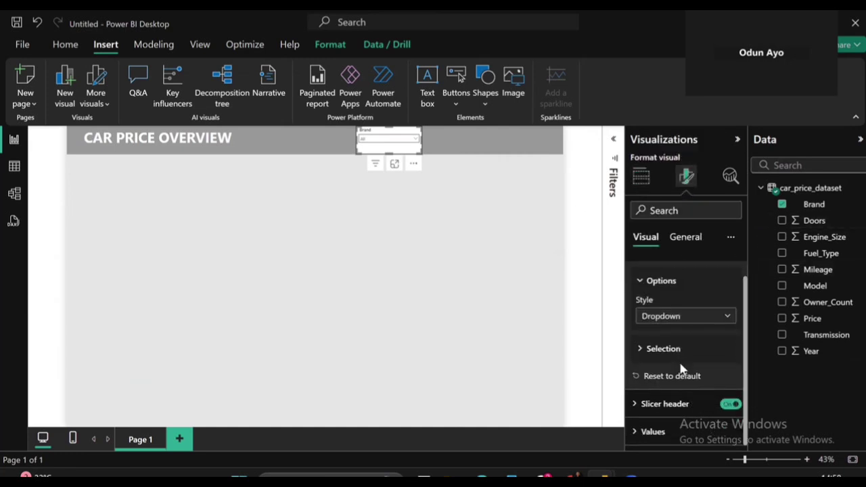
{"action": "left_click", "coordinate": [682, 405]}
{"action": "scroll", "coordinate": [683, 392], "scroll_direction": "down", "scroll_amount": 3}
{"action": "scroll", "coordinate": [684, 398], "scroll_direction": "down", "scroll_amount": 1}
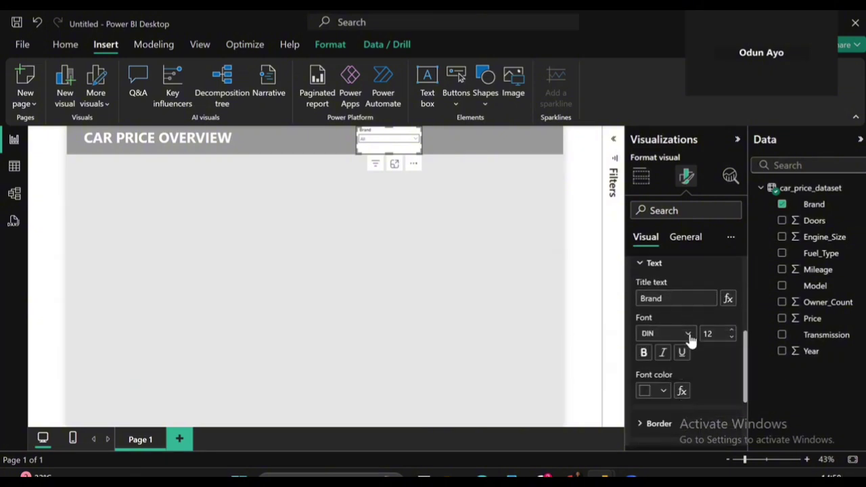
{"action": "left_click", "coordinate": [688, 335]}
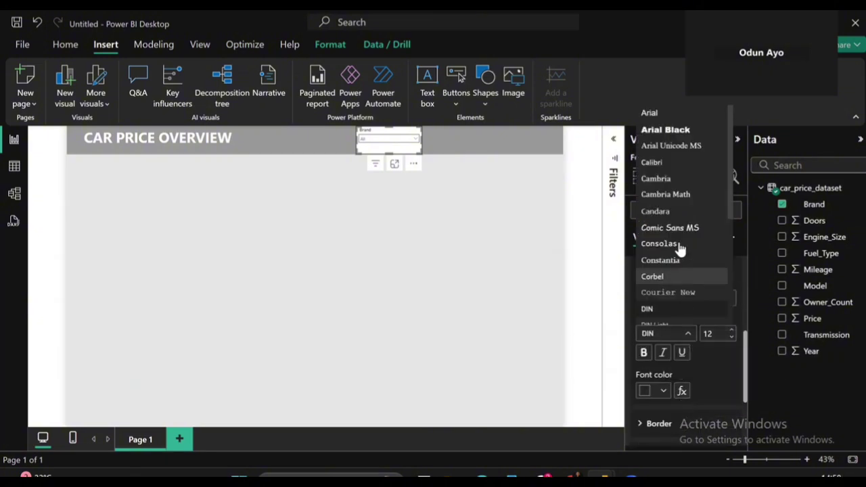
{"action": "left_click", "coordinate": [684, 134]}
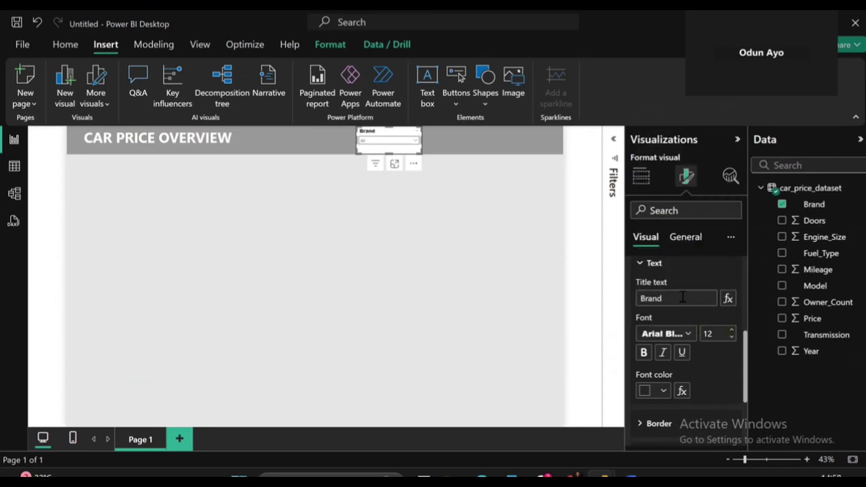
{"action": "scroll", "coordinate": [690, 348], "scroll_direction": "down", "scroll_amount": 2}
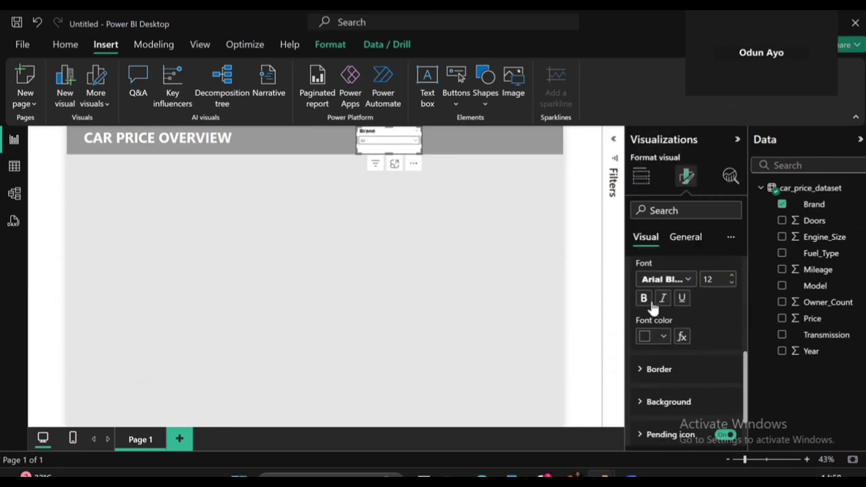
{"action": "left_click", "coordinate": [644, 301]}
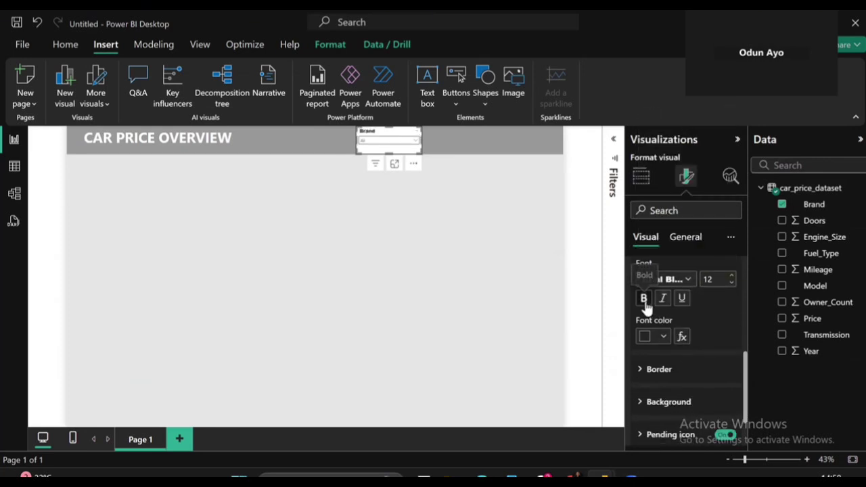
{"action": "left_click", "coordinate": [732, 276]}
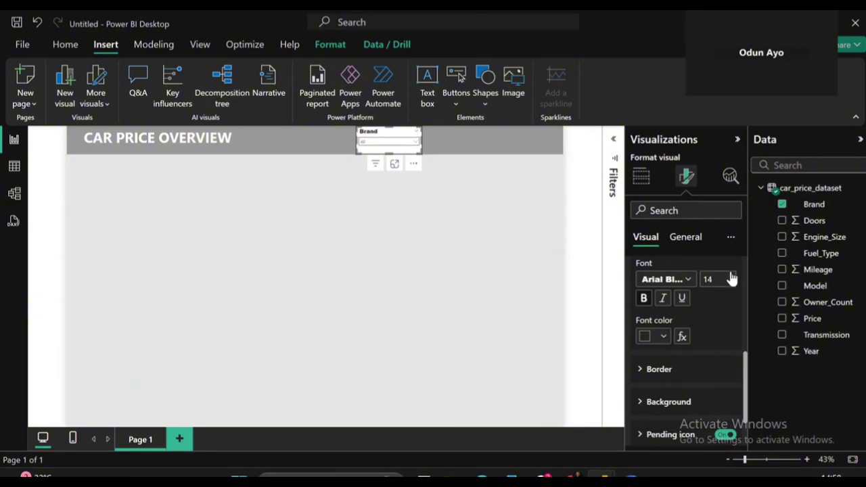
- Set the Brand slicer's value text to size 15 and try to make it bold
{"action": "scroll", "coordinate": [681, 352], "scroll_direction": "down", "scroll_amount": 2}
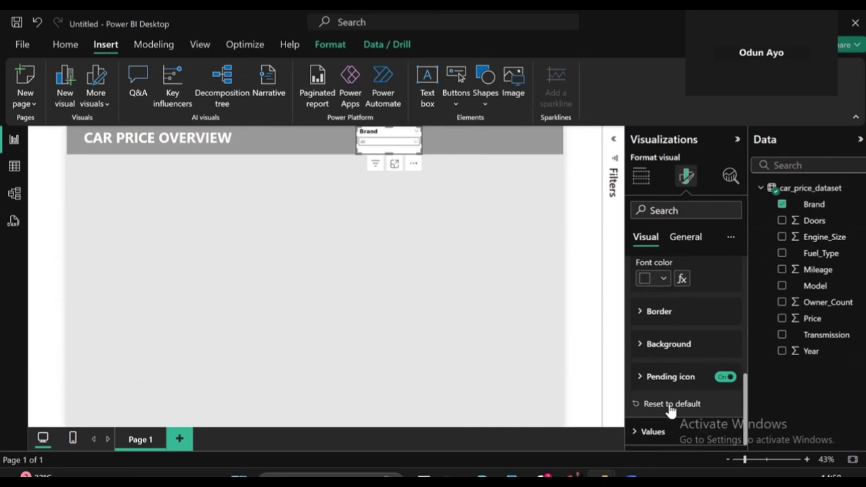
{"action": "left_click", "coordinate": [667, 432]}
{"action": "scroll", "coordinate": [668, 433], "scroll_direction": "down", "scroll_amount": 2}
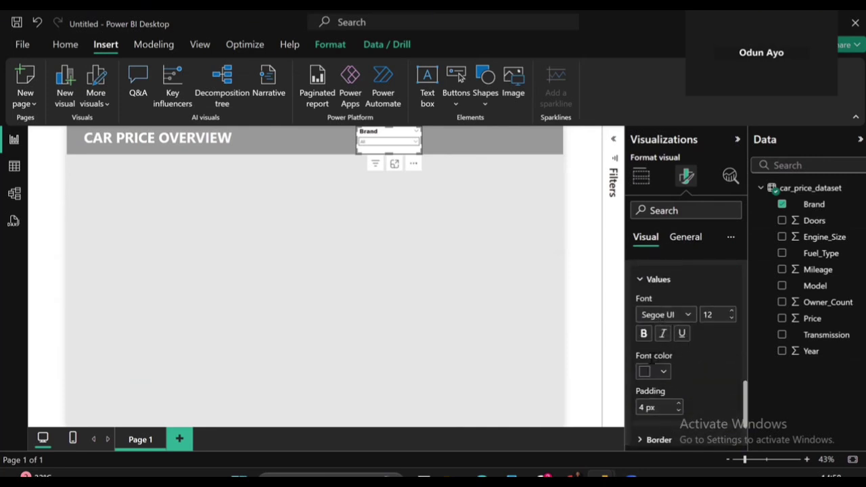
{"action": "left_click", "coordinate": [734, 312]}
{"action": "left_click", "coordinate": [734, 312]}
{"action": "scroll", "coordinate": [643, 353], "scroll_direction": "up", "scroll_amount": 1}
{"action": "left_click", "coordinate": [644, 354]}
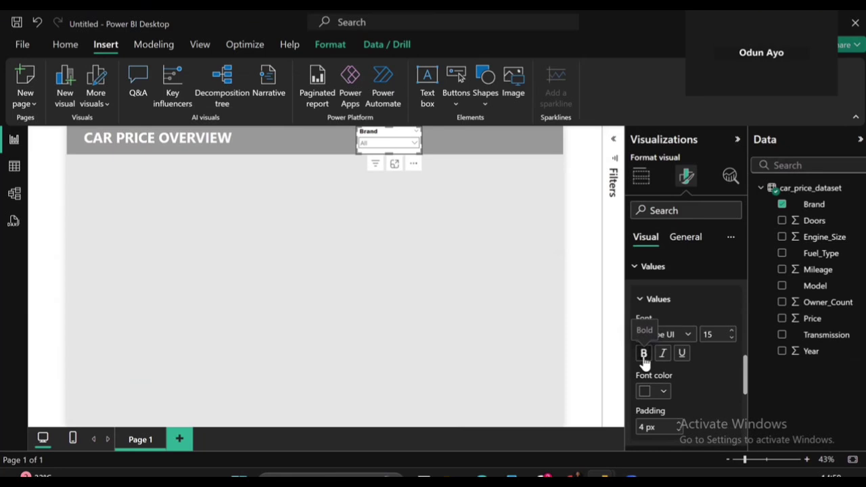
- Change the Brand slicer's value font to Segoe UI Bold and its font colour to black (#000000)
{"action": "scroll", "coordinate": [681, 372], "scroll_direction": "down", "scroll_amount": 3}
{"action": "scroll", "coordinate": [682, 371], "scroll_direction": "up", "scroll_amount": 3}
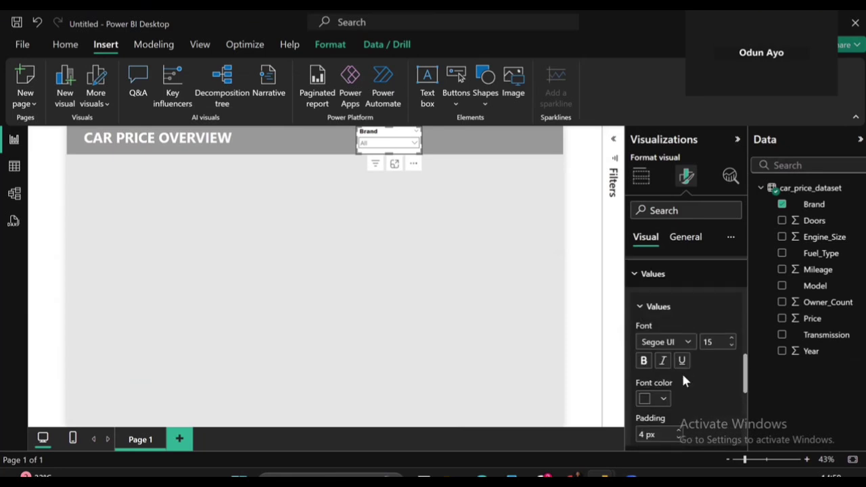
{"action": "left_click", "coordinate": [685, 344]}
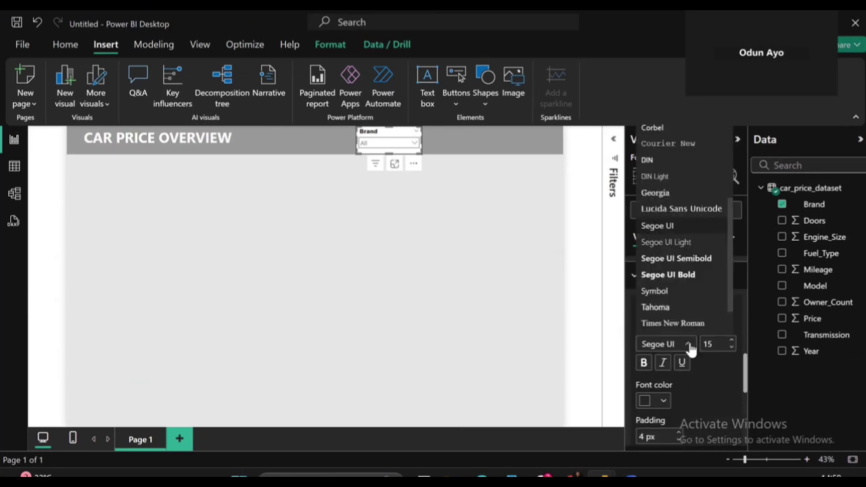
{"action": "left_click", "coordinate": [674, 274]}
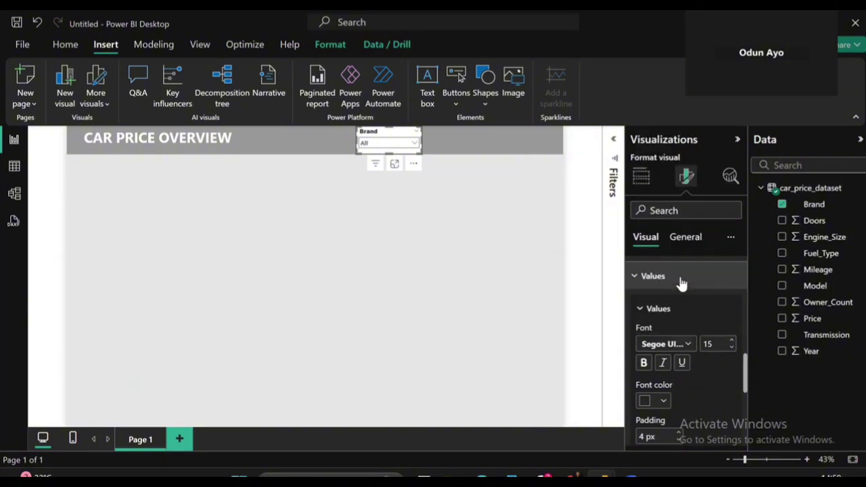
{"action": "left_click", "coordinate": [664, 401]}
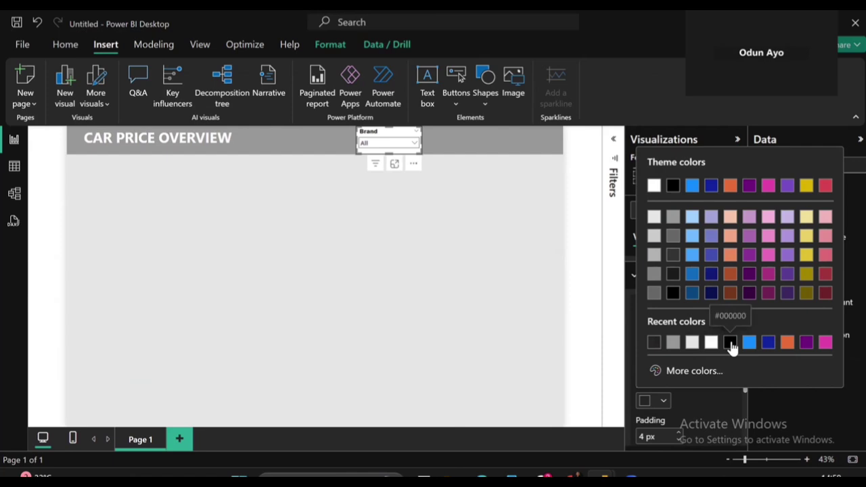
{"action": "left_click", "coordinate": [731, 344]}
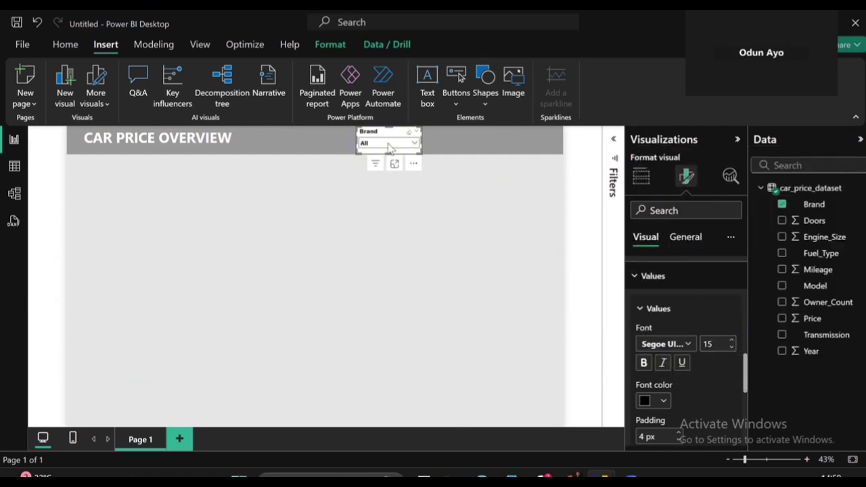
- Duplicate the Brand slicer twice and place the copies beside the original in a row along the header banner
{"action": "key", "text": "ctrl+c"}
{"action": "key", "text": "ctrl+v"}
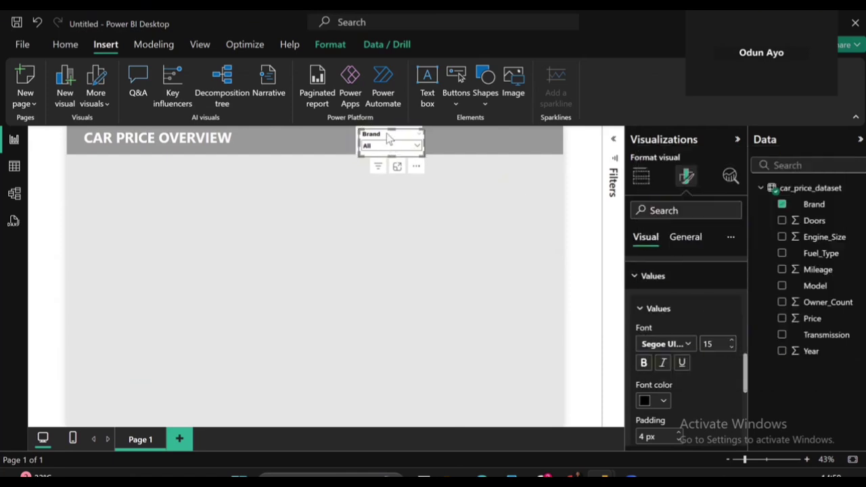
{"action": "left_click_drag", "start_coordinate": [390, 148], "coordinate": [456, 139]}
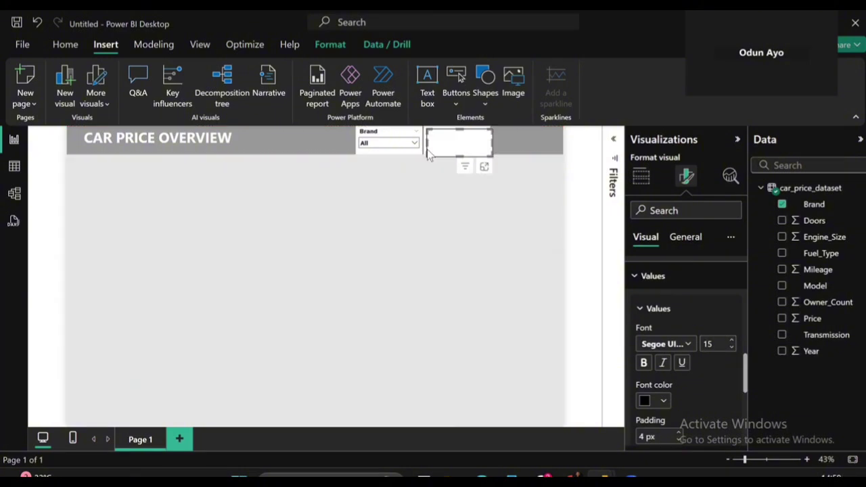
{"action": "key", "text": "ctrl+v"}
{"action": "left_click_drag", "start_coordinate": [454, 136], "coordinate": [531, 129]}
- Shift the middle and first Brand slicers slightly right so the three slicers sit close together with even narrow gaps
{"action": "left_click", "coordinate": [459, 137]}
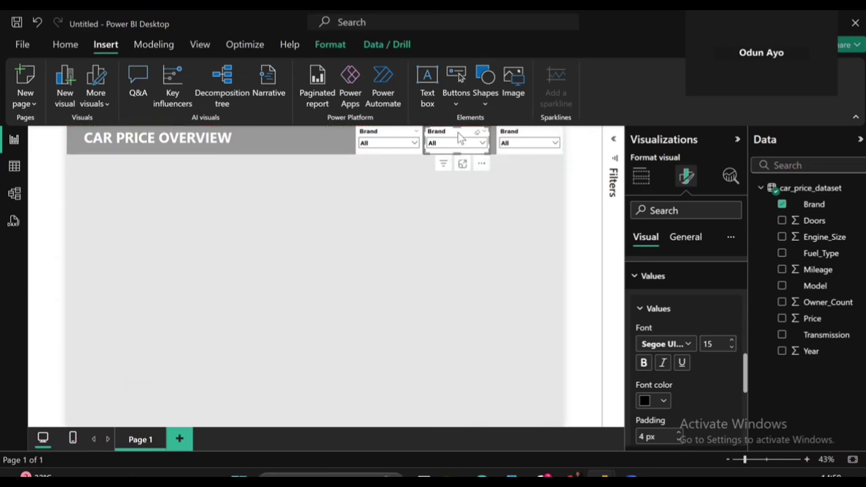
{"action": "left_click_drag", "start_coordinate": [459, 137], "coordinate": [461, 137]}
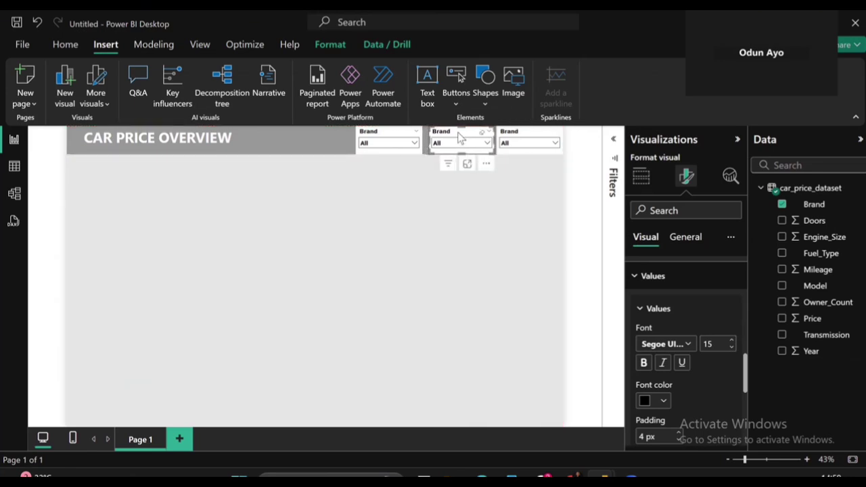
{"action": "left_click", "coordinate": [386, 142]}
{"action": "left_click_drag", "start_coordinate": [385, 142], "coordinate": [388, 139]}
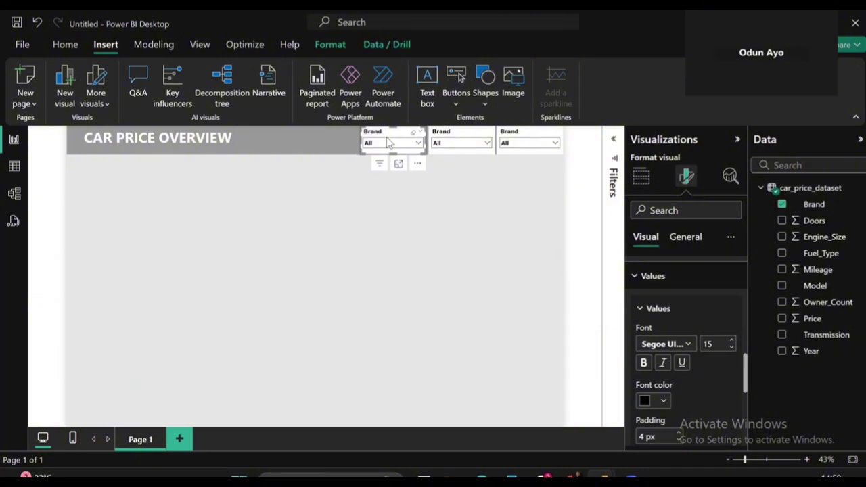
- Set the background colour of the first and middle Brand slicers to the light grey shade of white
{"action": "left_click", "coordinate": [689, 241]}
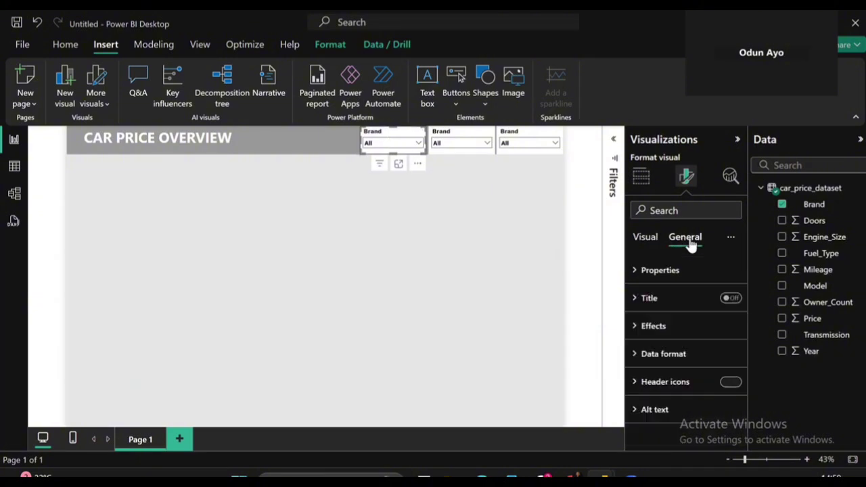
{"action": "left_click", "coordinate": [666, 333]}
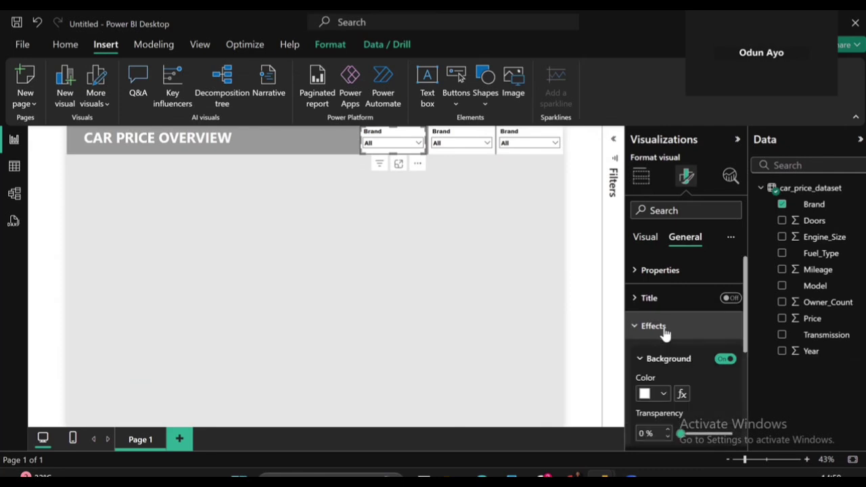
{"action": "left_click", "coordinate": [664, 395]}
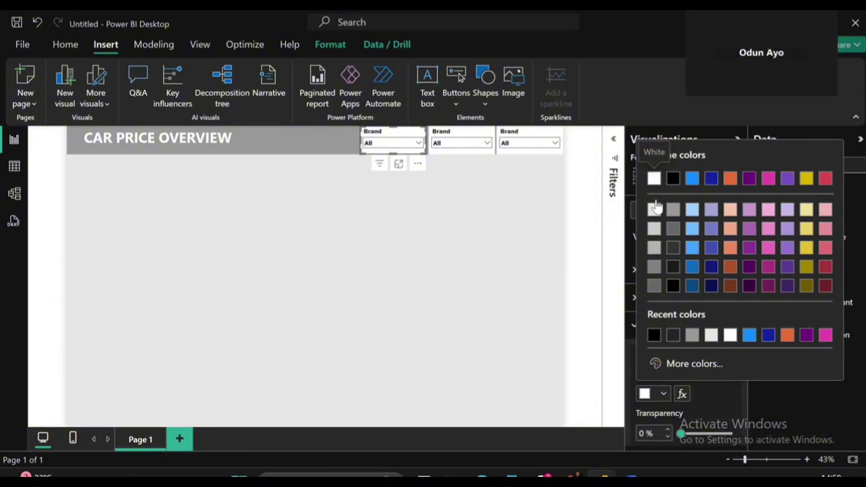
{"action": "left_click", "coordinate": [653, 211]}
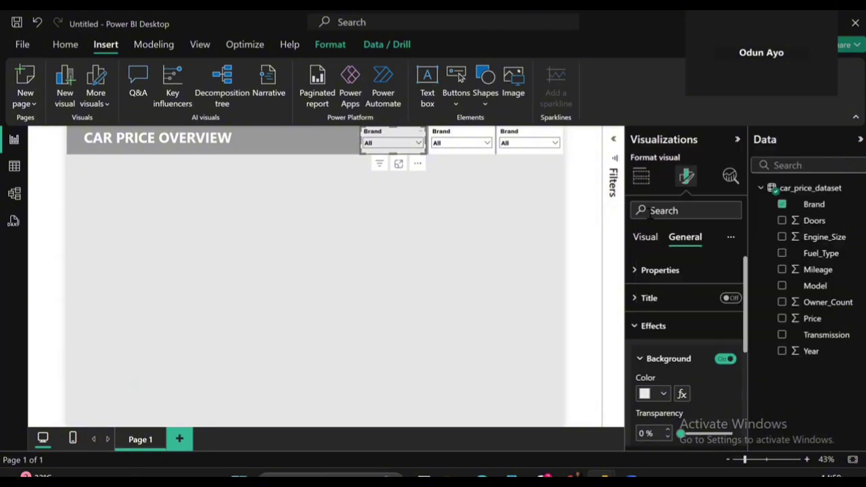
{"action": "left_click", "coordinate": [452, 134]}
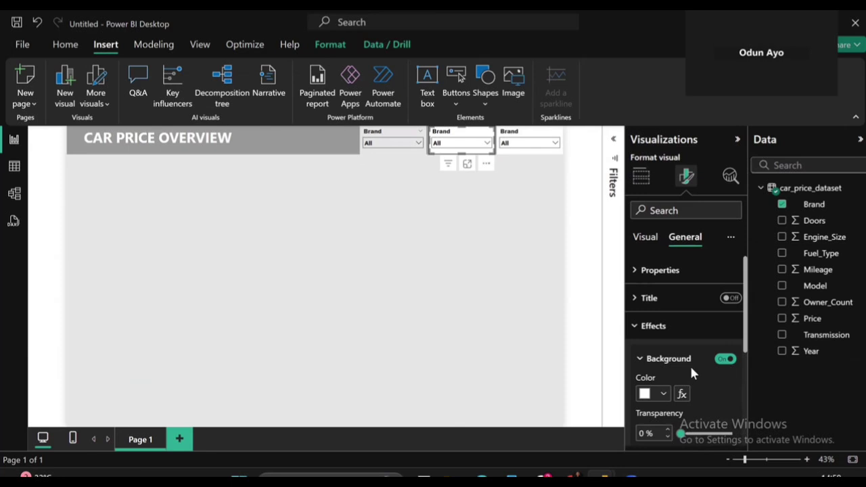
{"action": "left_click", "coordinate": [662, 394]}
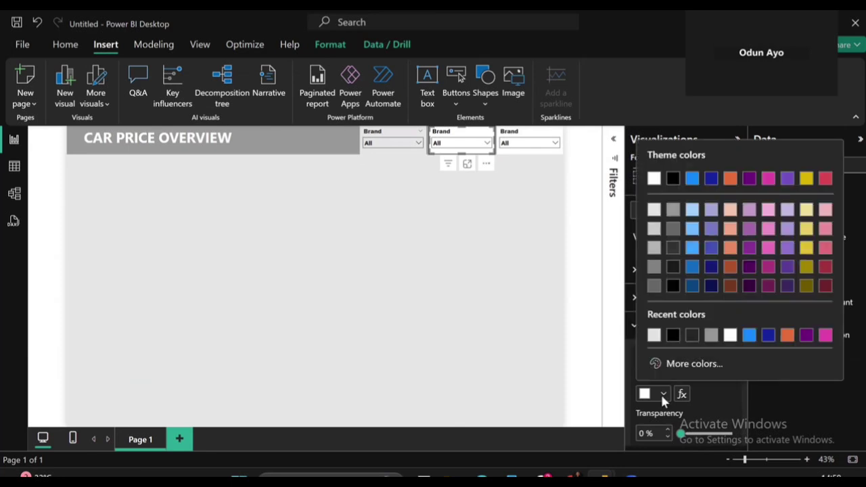
{"action": "left_click", "coordinate": [654, 338]}
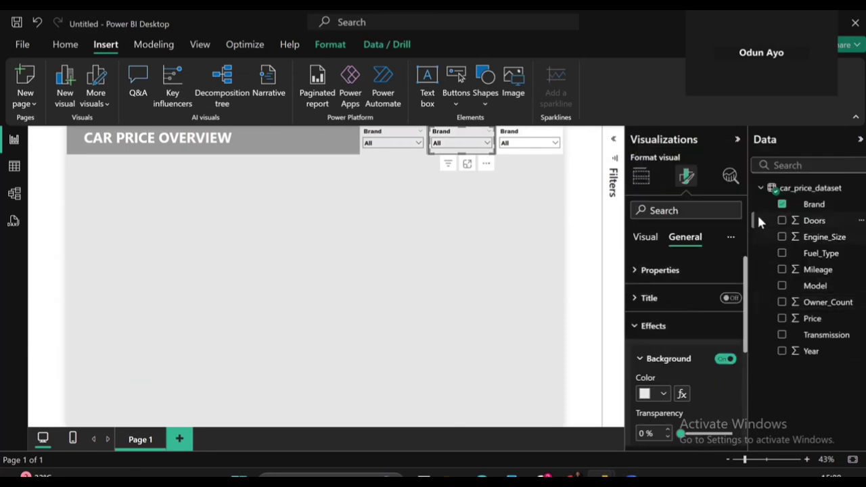
- Replace the Brand field with Year in the middle slicer and with Model in the third slicer, and browse the Model list
{"action": "left_click", "coordinate": [783, 205]}
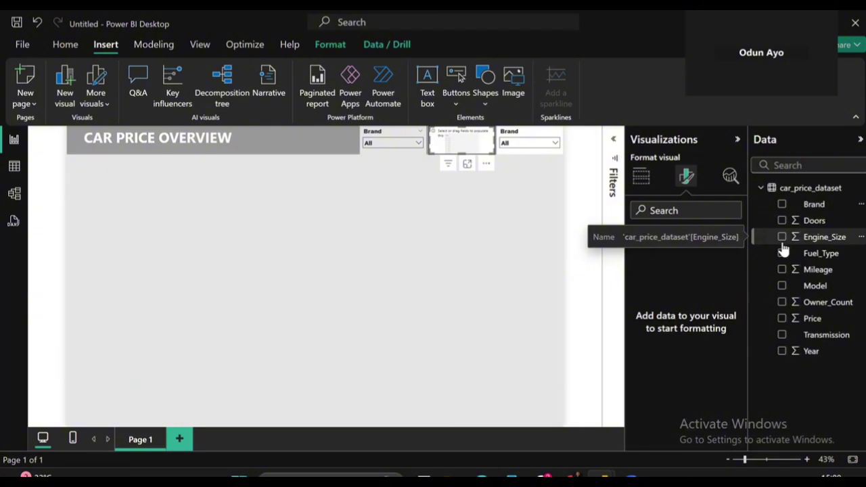
{"action": "left_click", "coordinate": [783, 351]}
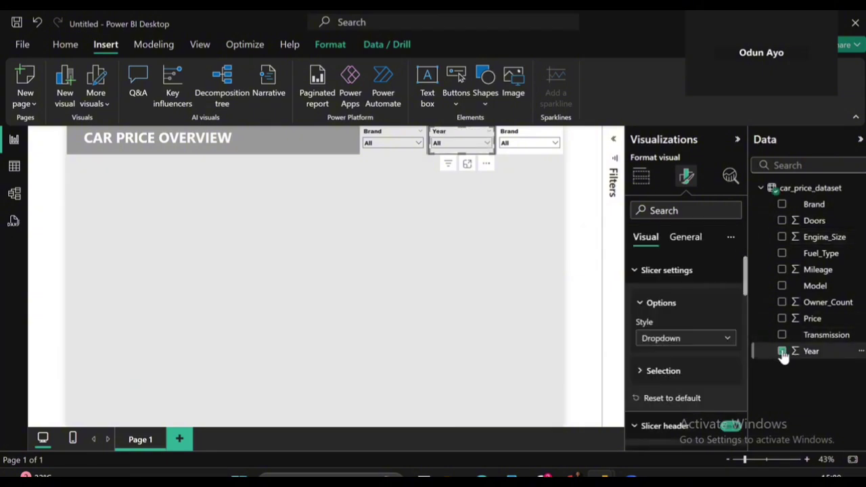
{"action": "left_click", "coordinate": [533, 139]}
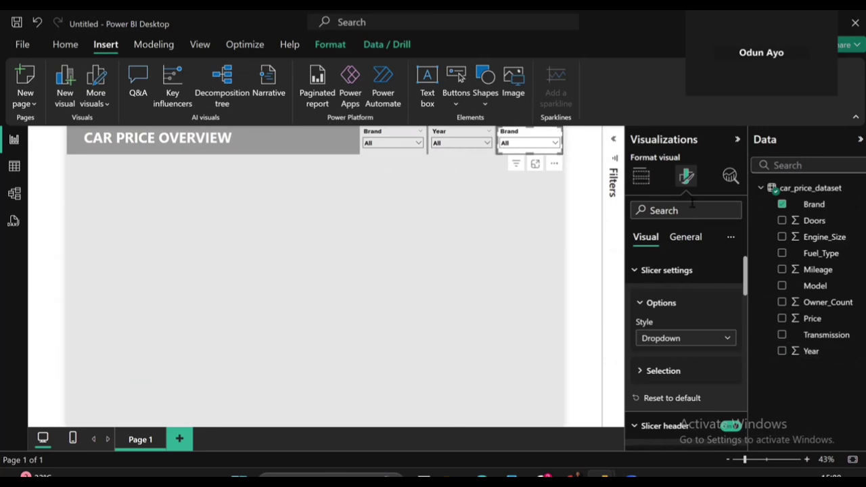
{"action": "left_click", "coordinate": [782, 204]}
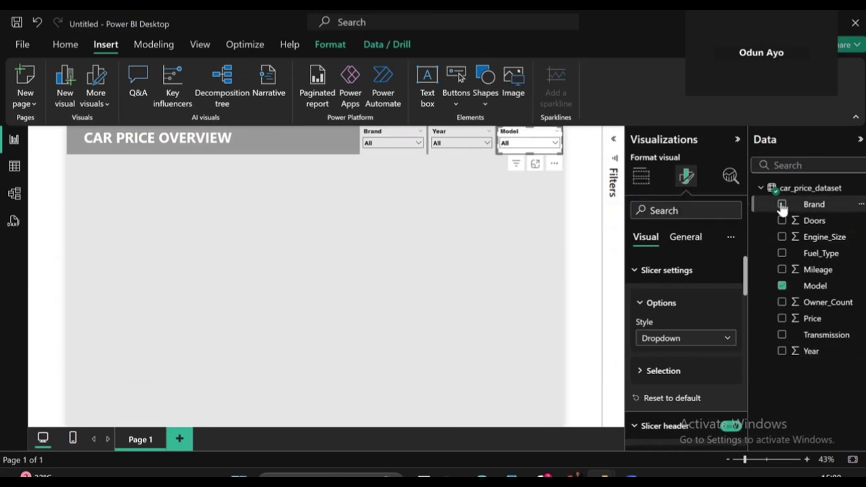
{"action": "left_click", "coordinate": [556, 147]}
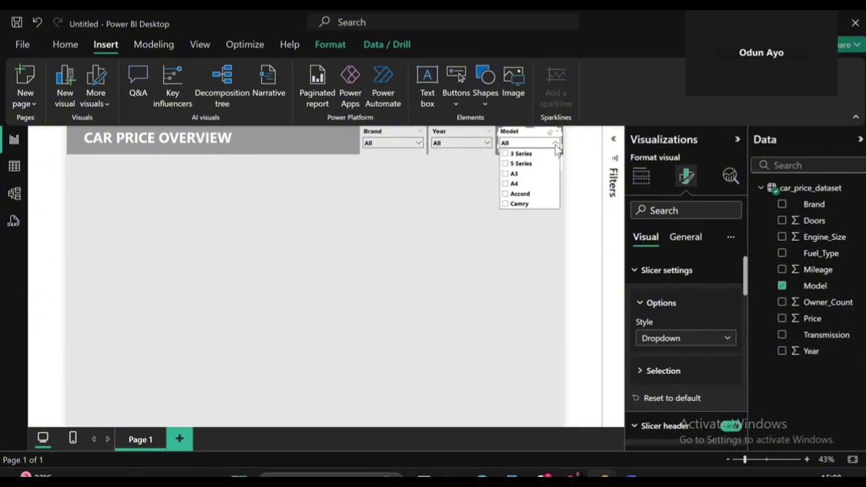
{"action": "scroll", "coordinate": [534, 177], "scroll_direction": "down", "scroll_amount": 5}
{"action": "scroll", "coordinate": [534, 178], "scroll_direction": "down", "scroll_amount": 2}
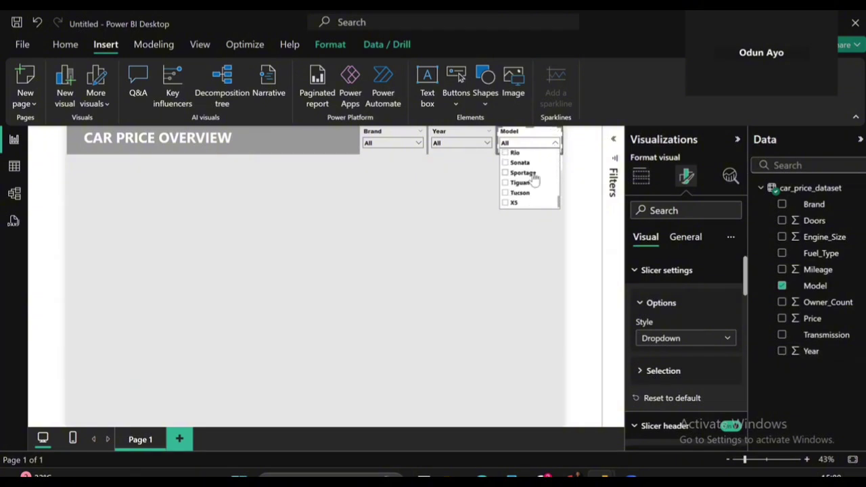
{"action": "left_click", "coordinate": [478, 181]}
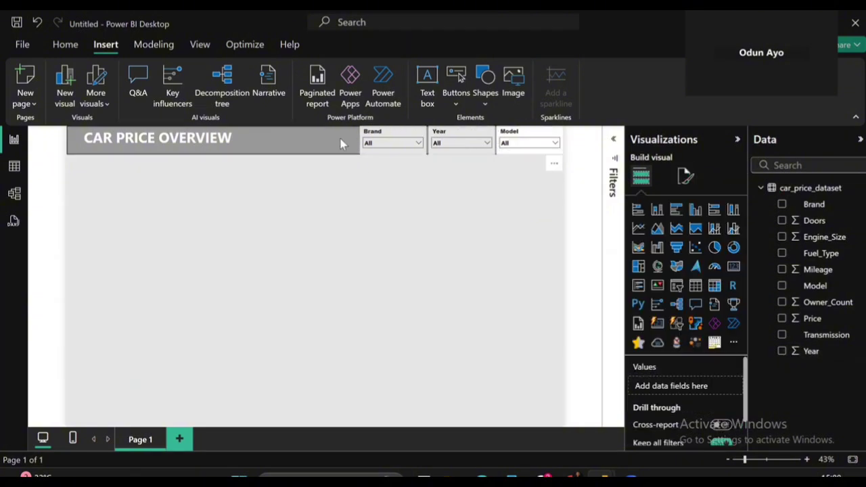
- Copy the Year slicer's formatting onto the Model slicer with Format painter
{"action": "left_click", "coordinate": [65, 45]}
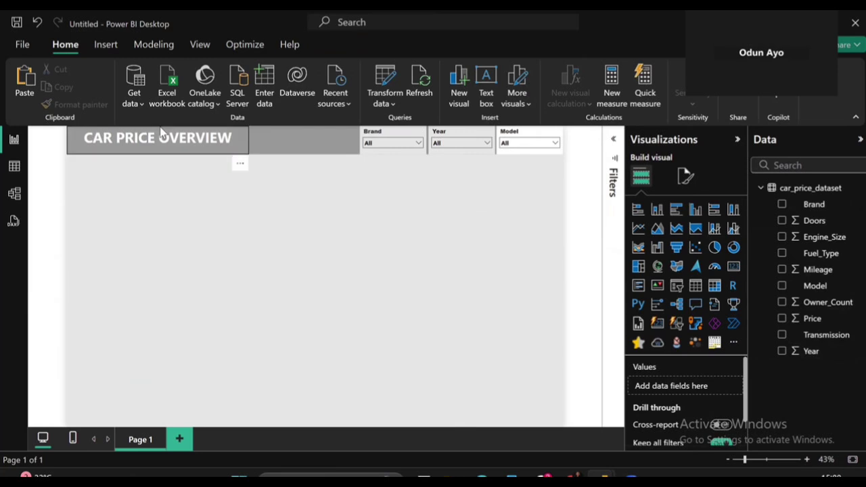
{"action": "left_click", "coordinate": [458, 133]}
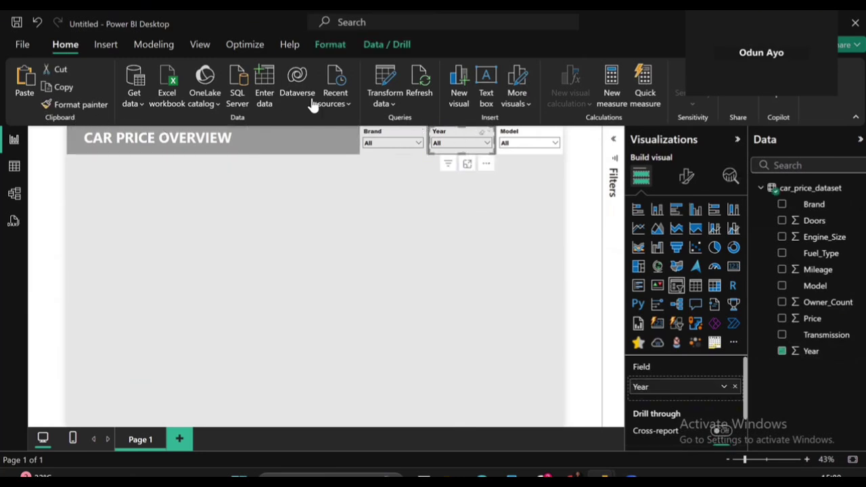
{"action": "left_click", "coordinate": [95, 107]}
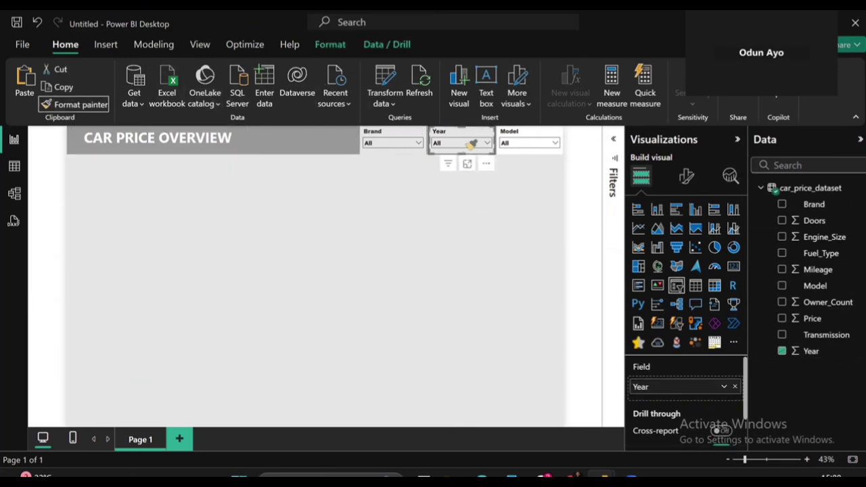
{"action": "left_click", "coordinate": [516, 133]}
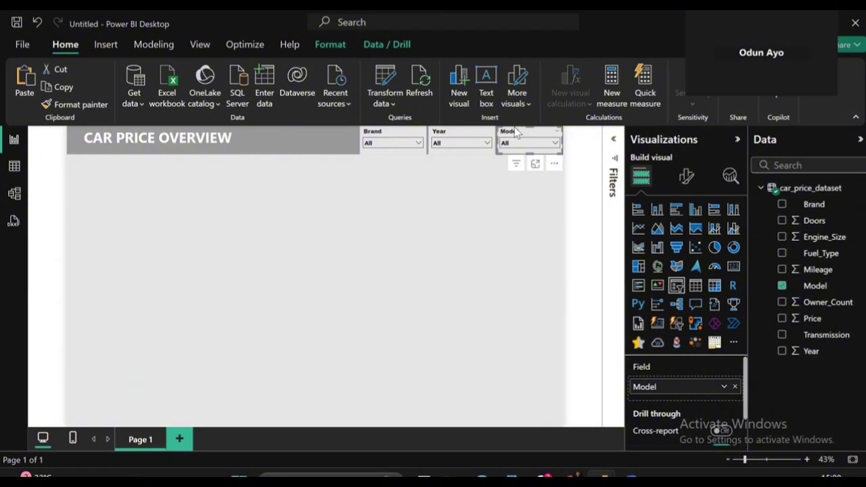
{"action": "left_click", "coordinate": [424, 206]}
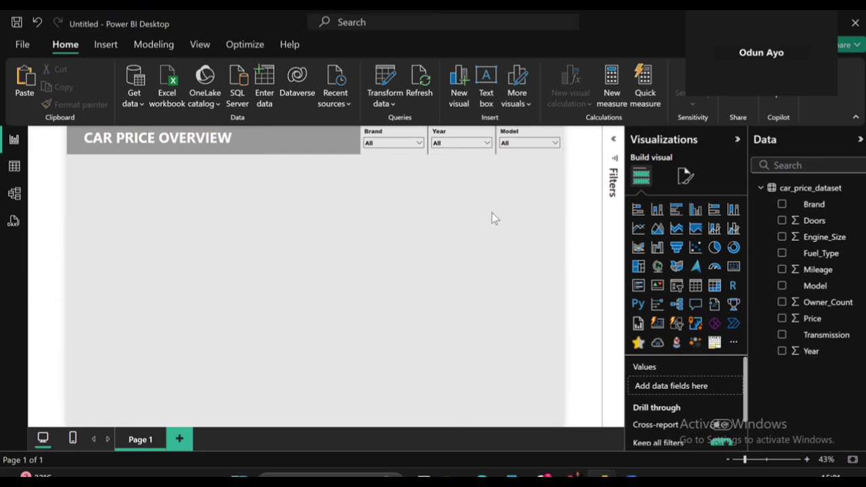
- Add a card showing the average of Price and format the Price column as dollar currency
{"action": "left_click", "coordinate": [735, 266]}
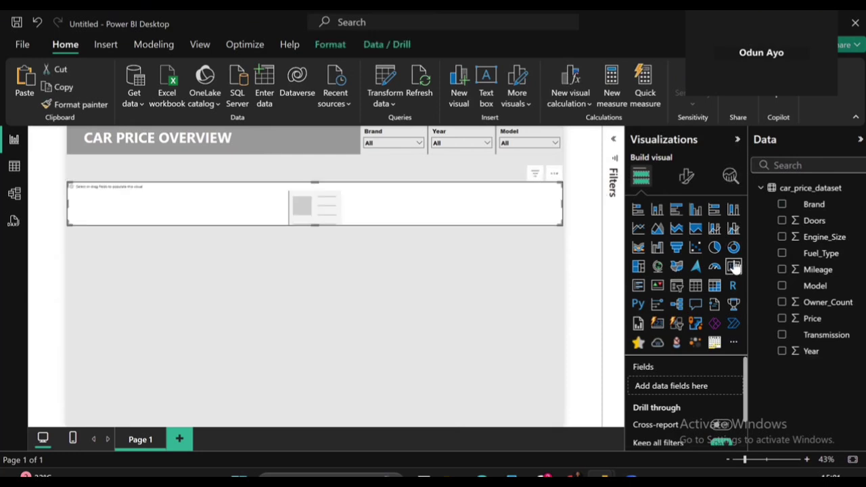
{"action": "left_click", "coordinate": [783, 319]}
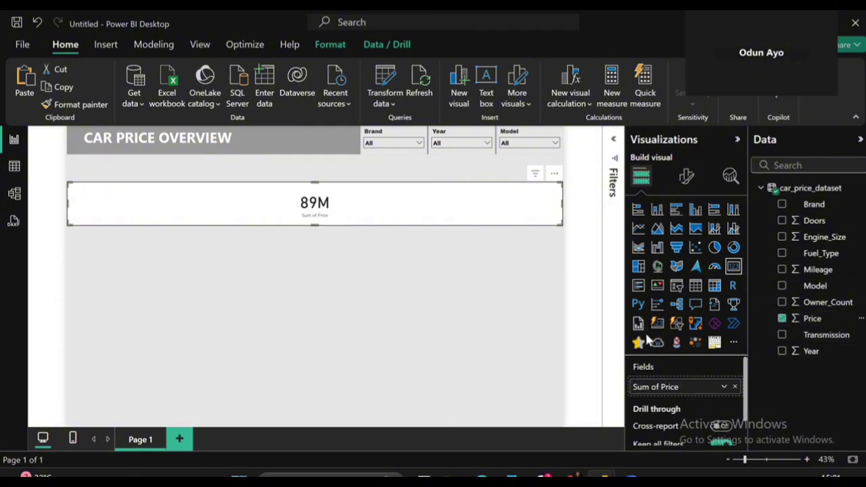
{"action": "left_click", "coordinate": [723, 388]}
{"action": "left_click", "coordinate": [764, 236]}
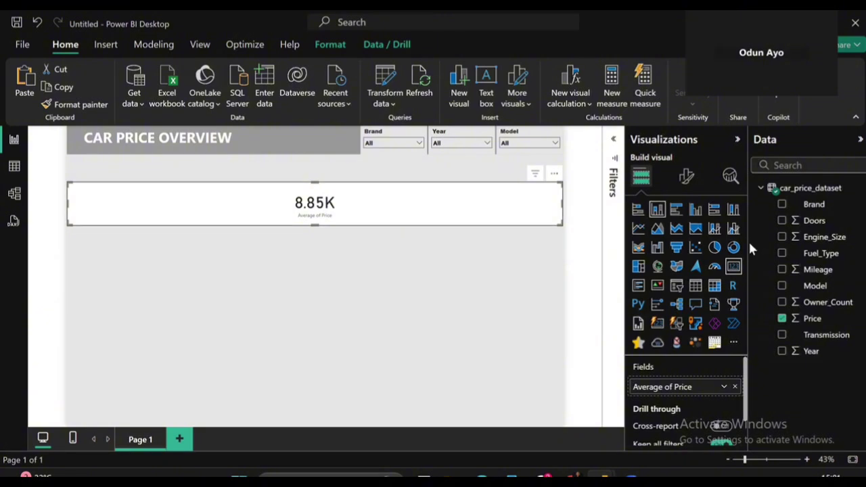
{"action": "left_click", "coordinate": [769, 318]}
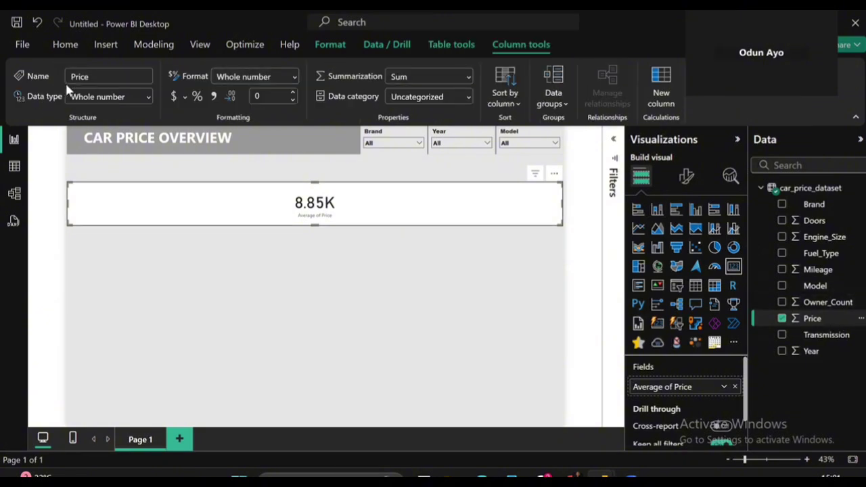
{"action": "left_click", "coordinate": [172, 97]}
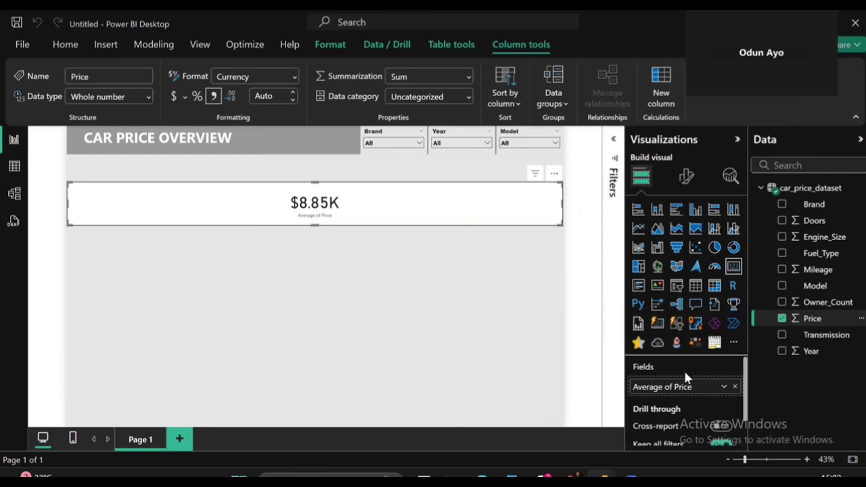
- Rename the card's Average of Price field to Price
{"action": "double_click", "coordinate": [677, 386]}
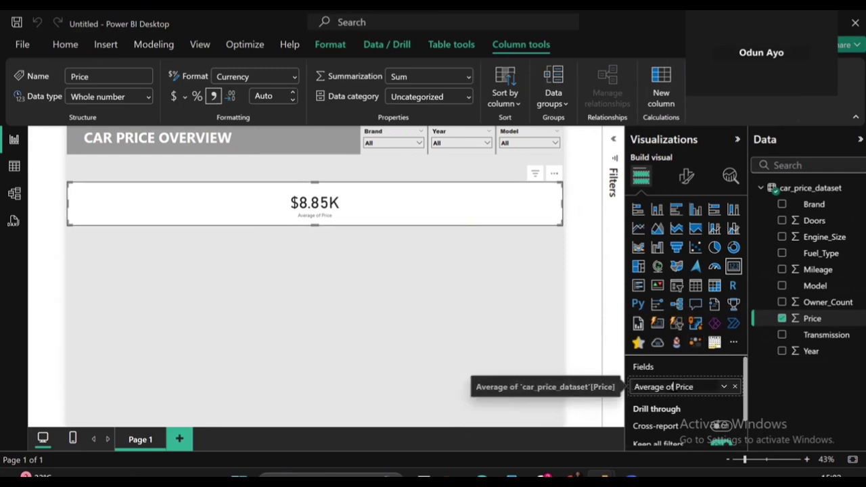
{"action": "key", "text": "Home"}
{"action": "key", "text": "Delete"}
{"action": "key", "text": "Delete"}
{"action": "key", "text": "Delete"}
{"action": "key", "text": "Delete"}
{"action": "key", "text": "Delete"}
{"action": "key", "text": "Delete"}
{"action": "key", "text": "Delete"}
{"action": "key", "text": "Delete"}
{"action": "key", "text": "Delete"}
{"action": "key", "text": "Delete"}
{"action": "key", "text": "Delete"}
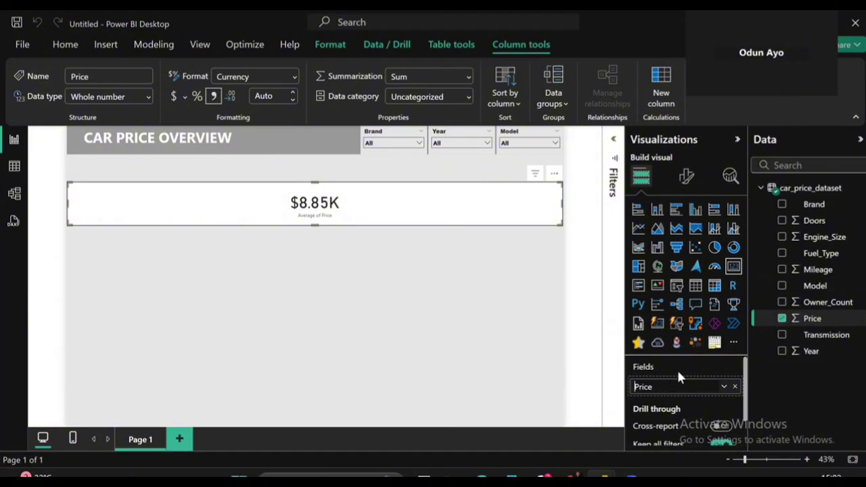
{"action": "key", "text": "Return"}
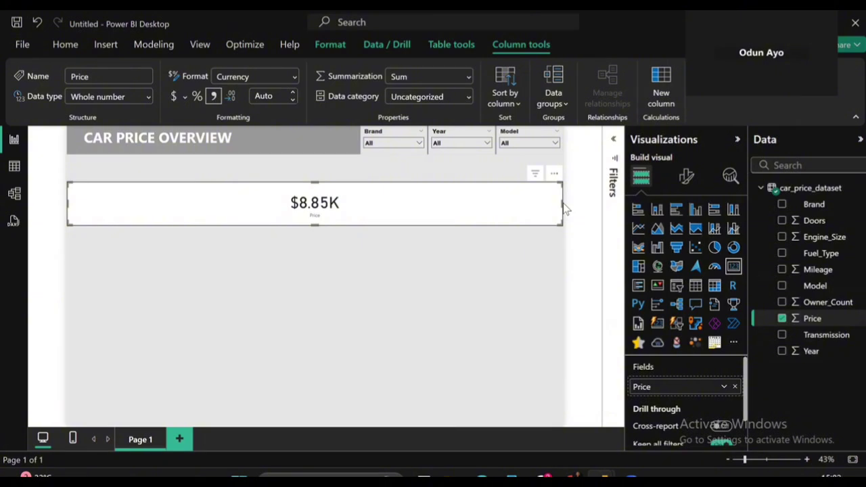
- Shrink the Price card to a small box and place it just below the header banner, under the CAR PRICE OVERVIEW title
{"action": "left_click_drag", "start_coordinate": [564, 202], "coordinate": [165, 233]}
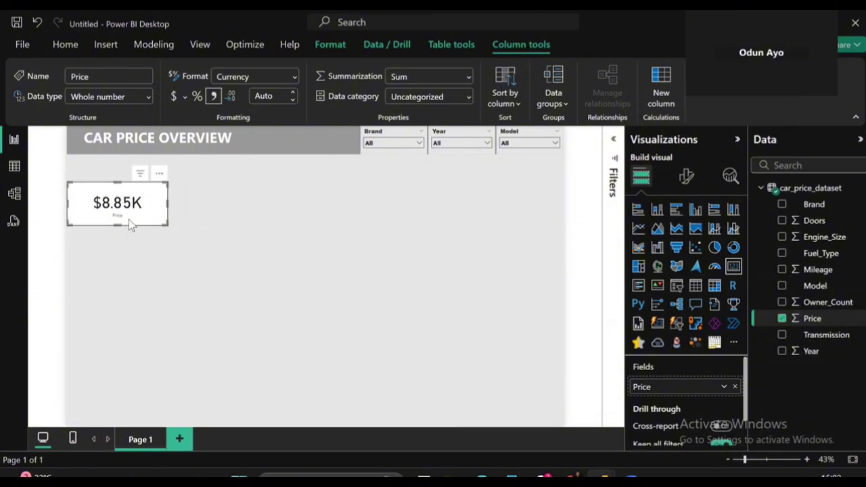
{"action": "left_click_drag", "start_coordinate": [129, 219], "coordinate": [132, 192]}
{"action": "left_click", "coordinate": [132, 193]}
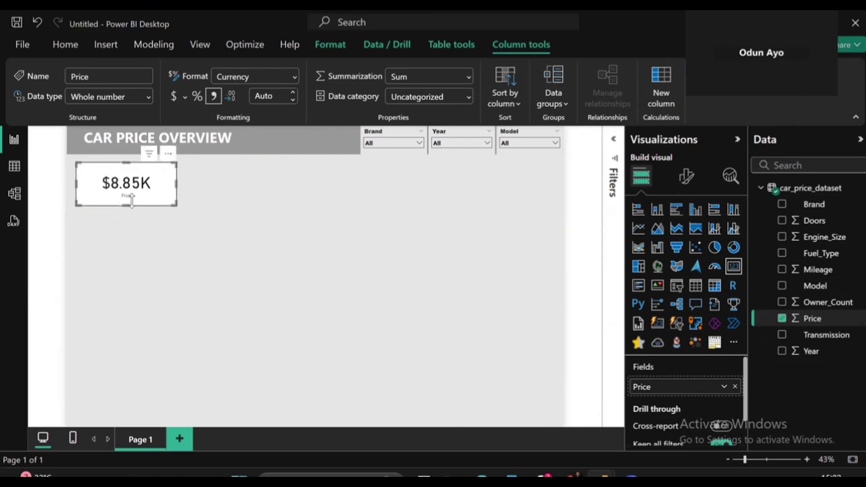
{"action": "left_click_drag", "start_coordinate": [176, 182], "coordinate": [143, 183]}
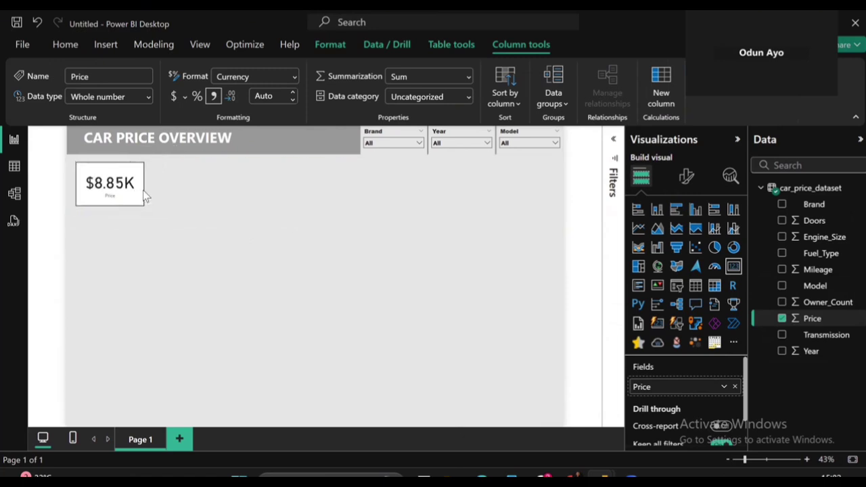
- Set the Price card's background color to the dark gray in the last row of theme shades
{"action": "left_click", "coordinate": [687, 177]}
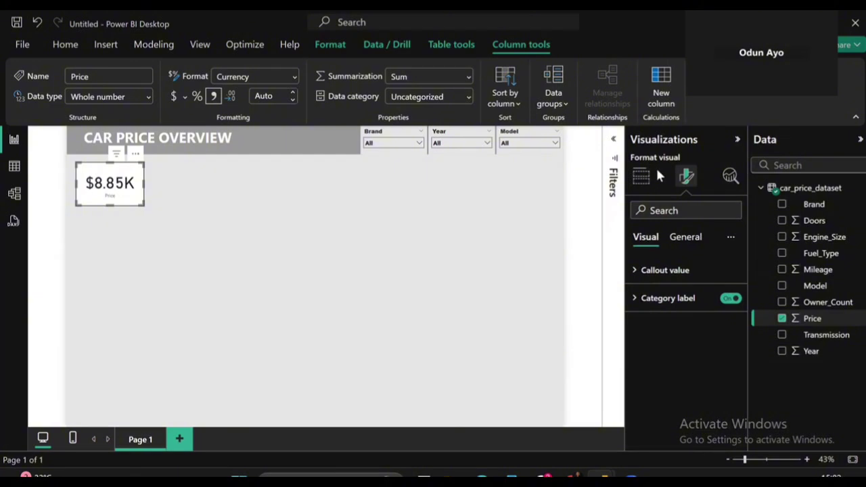
{"action": "left_click", "coordinate": [690, 240]}
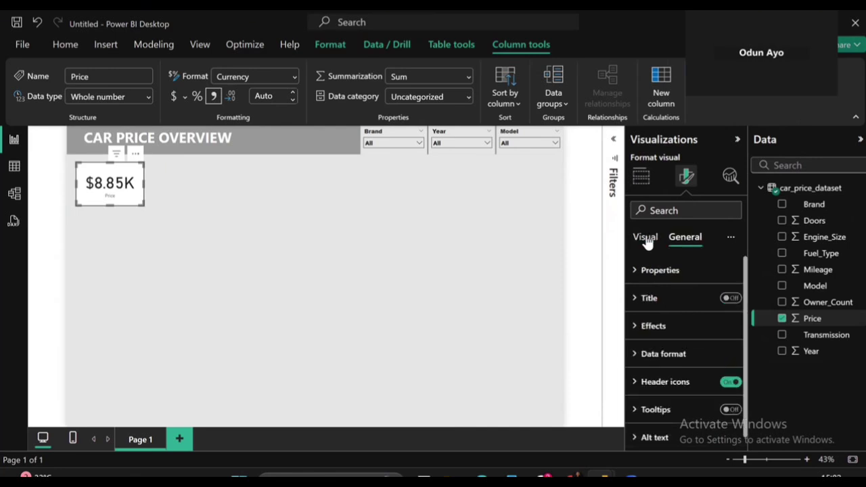
{"action": "left_click", "coordinate": [645, 241]}
{"action": "left_click", "coordinate": [679, 271]}
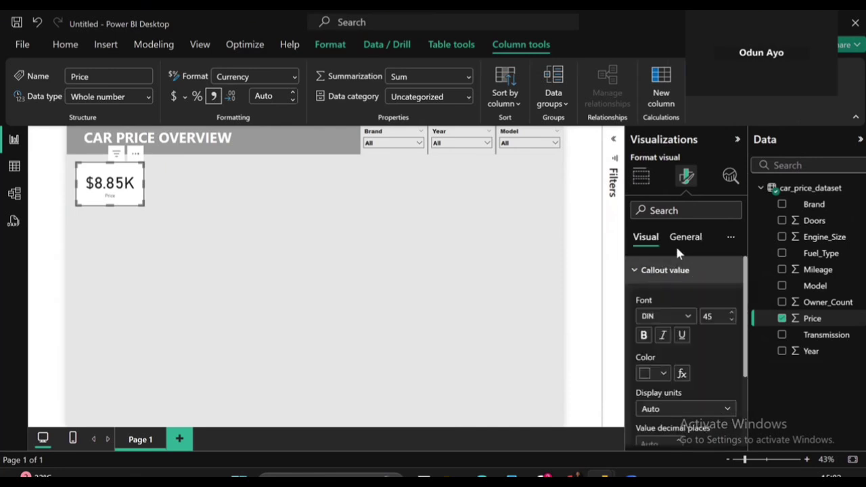
{"action": "left_click", "coordinate": [687, 240]}
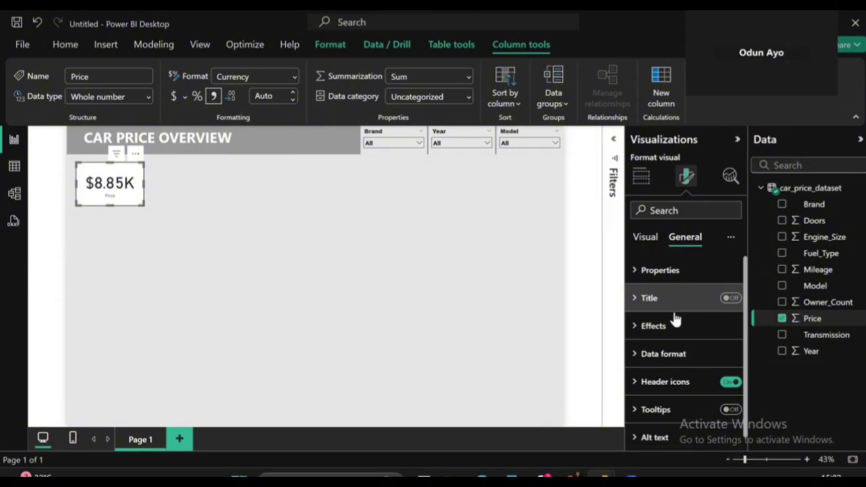
{"action": "left_click", "coordinate": [671, 338]}
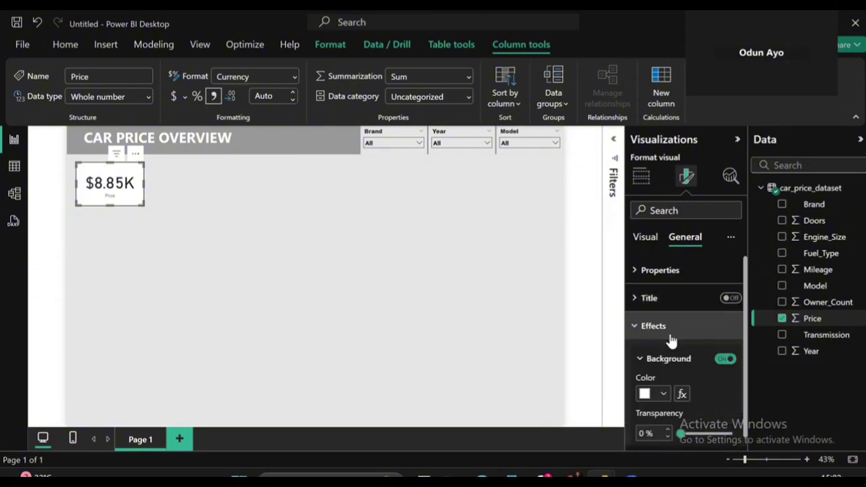
{"action": "left_click", "coordinate": [664, 395]}
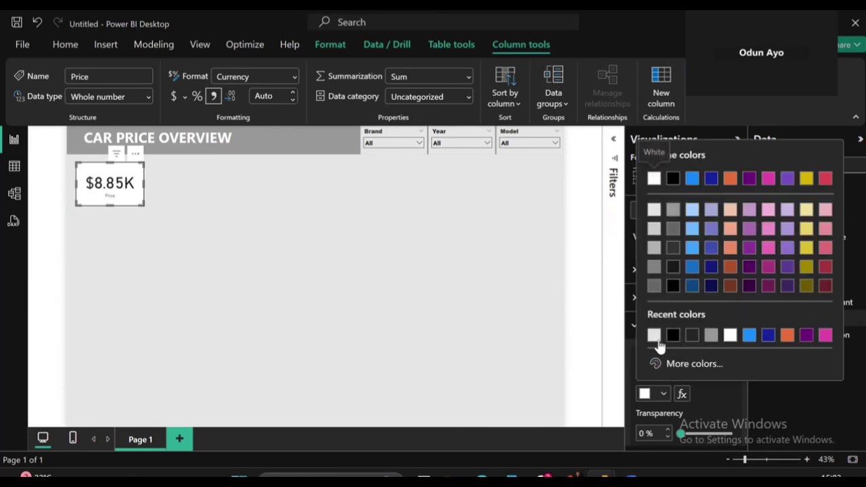
{"action": "left_click", "coordinate": [693, 335]}
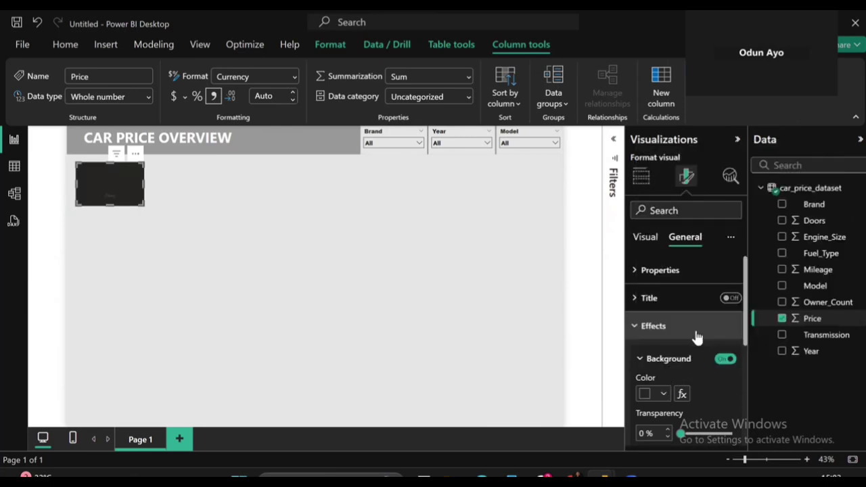
{"action": "left_click", "coordinate": [664, 395]}
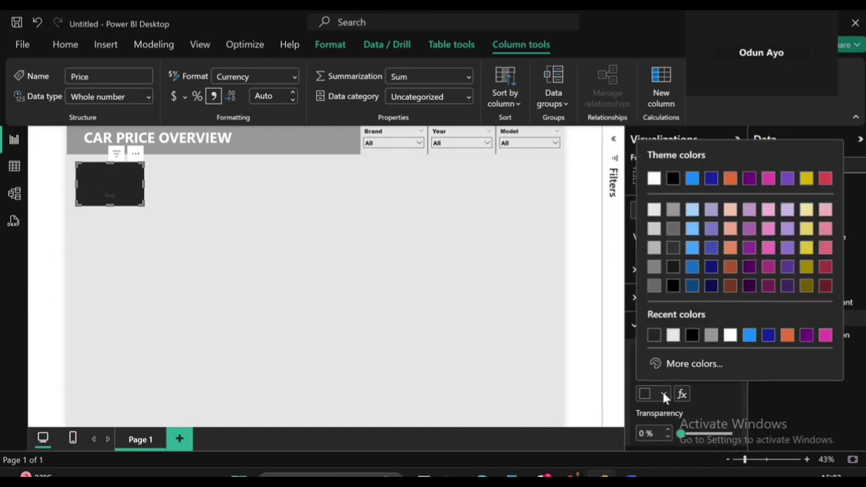
{"action": "left_click", "coordinate": [710, 336]}
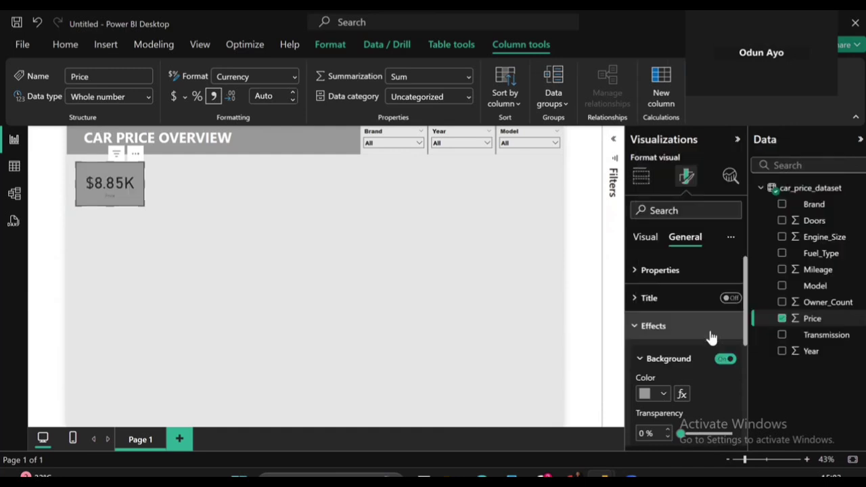
{"action": "left_click", "coordinate": [666, 394]}
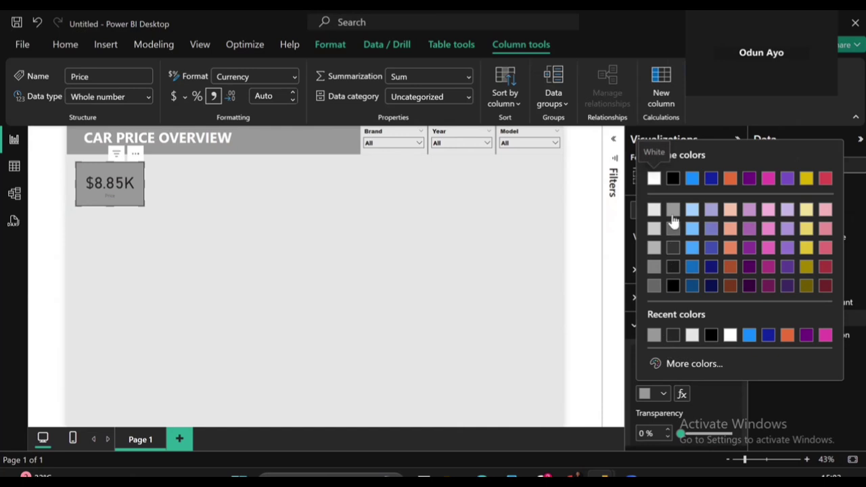
{"action": "left_click", "coordinate": [653, 287]}
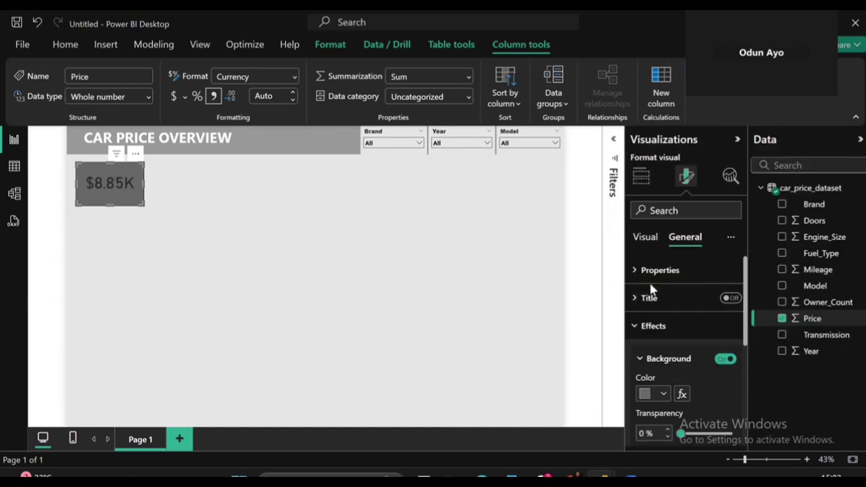
- Rename the card's Price field to Average Car Price
{"action": "left_click", "coordinate": [645, 238]}
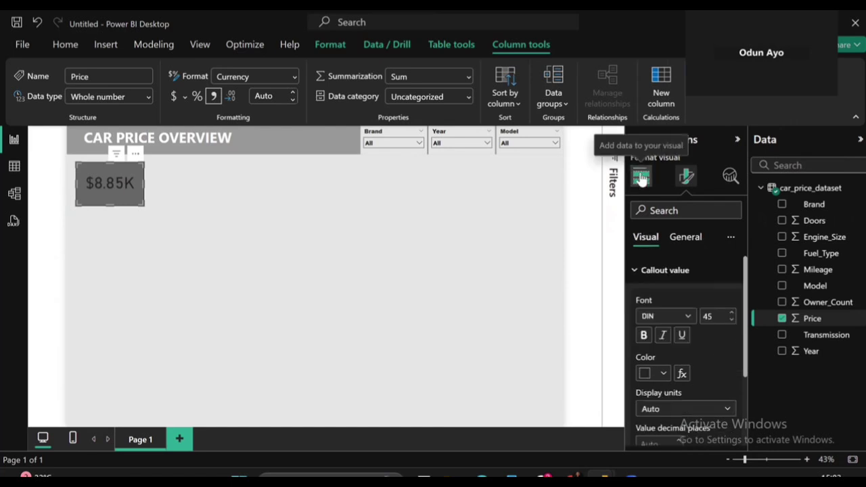
{"action": "left_click", "coordinate": [641, 176]}
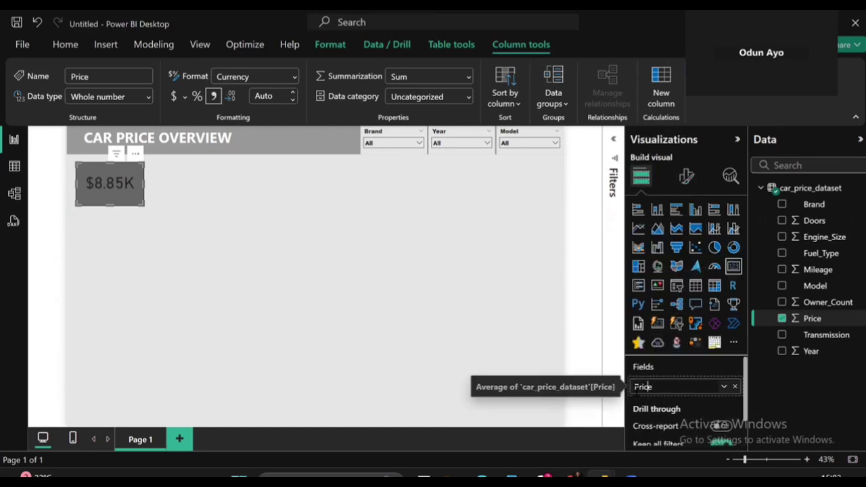
{"action": "type", "text": "Ave"}
{"action": "type", "text": "rage Car"}
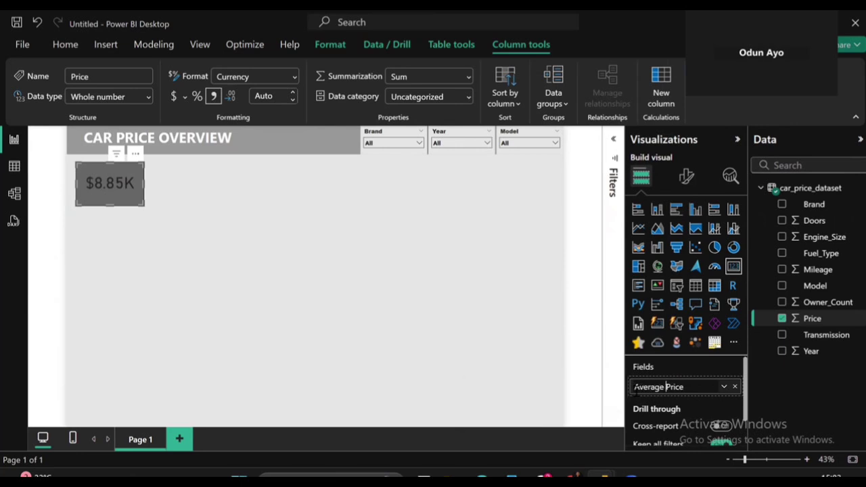
{"action": "key", "text": "Return"}
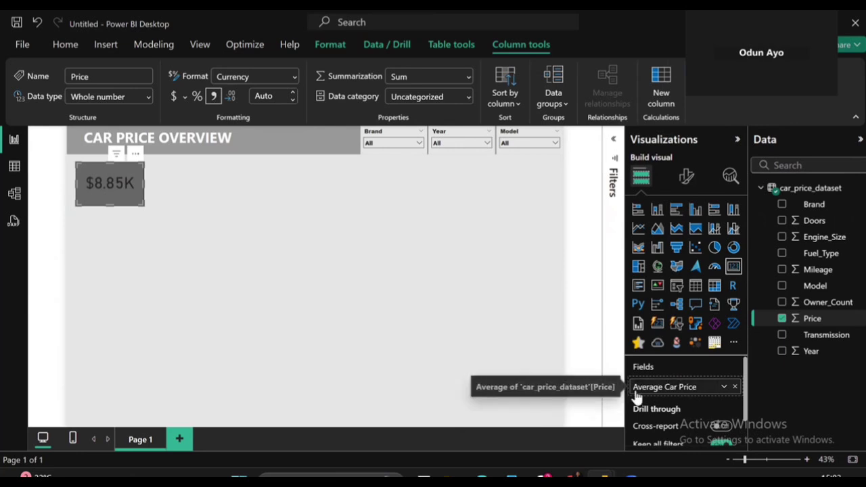
- Set the card's callout value font to Arial Black and make it bold
{"action": "left_click", "coordinate": [687, 177]}
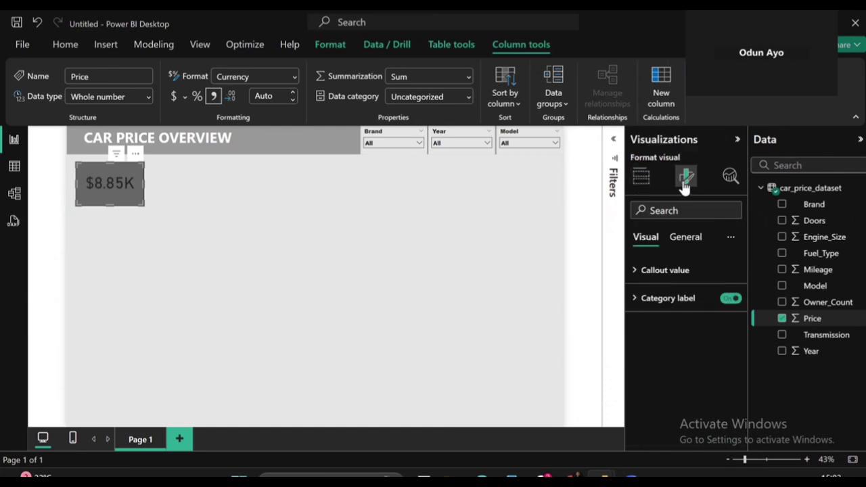
{"action": "left_click", "coordinate": [684, 237]}
{"action": "left_click", "coordinate": [645, 237]}
{"action": "left_click", "coordinate": [677, 272]}
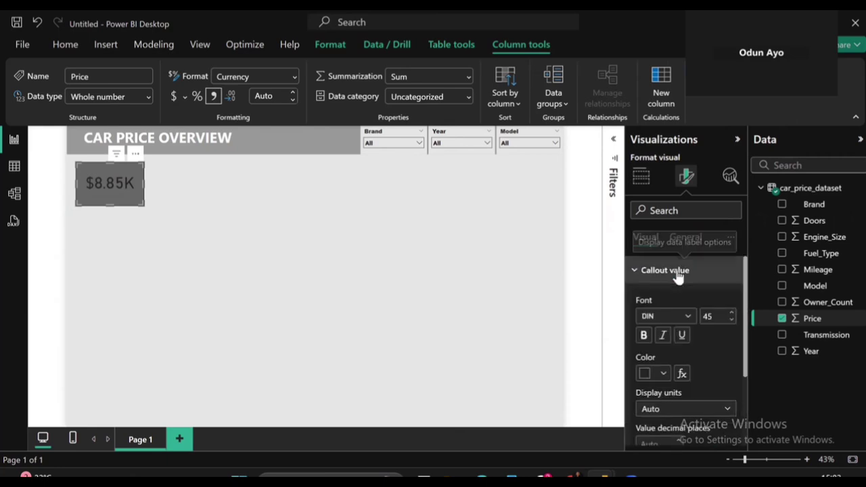
{"action": "left_click", "coordinate": [689, 316]}
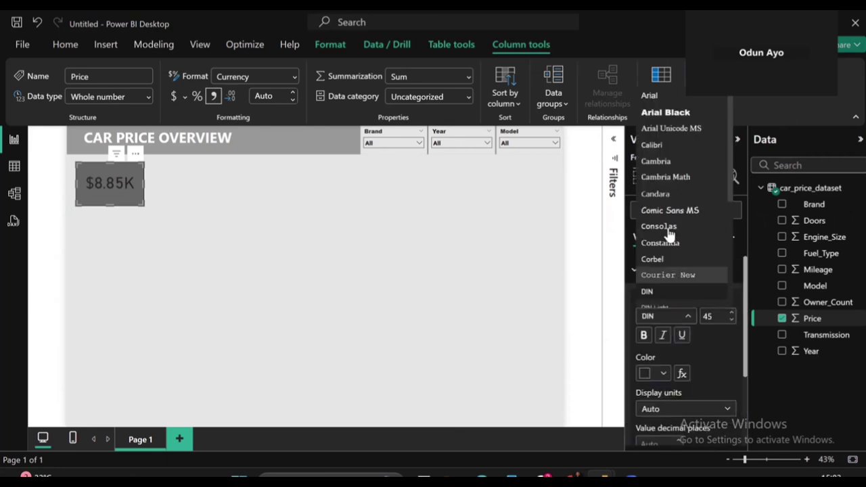
{"action": "left_click", "coordinate": [667, 113]}
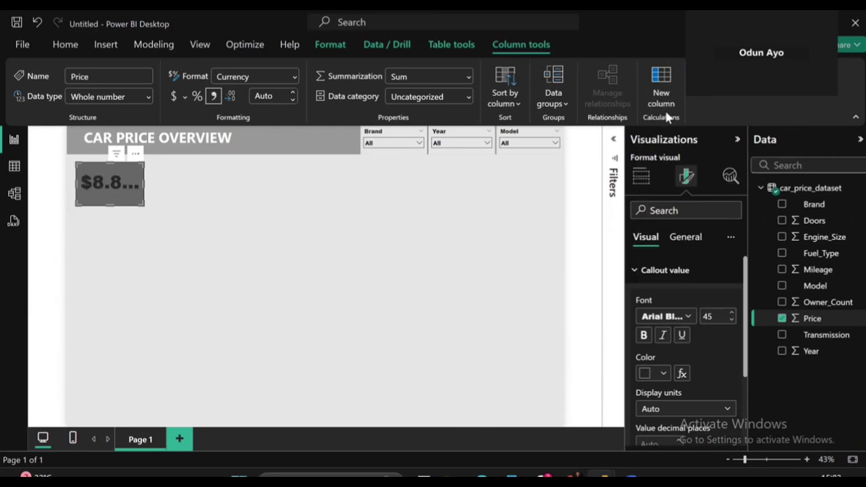
{"action": "left_click", "coordinate": [644, 343]}
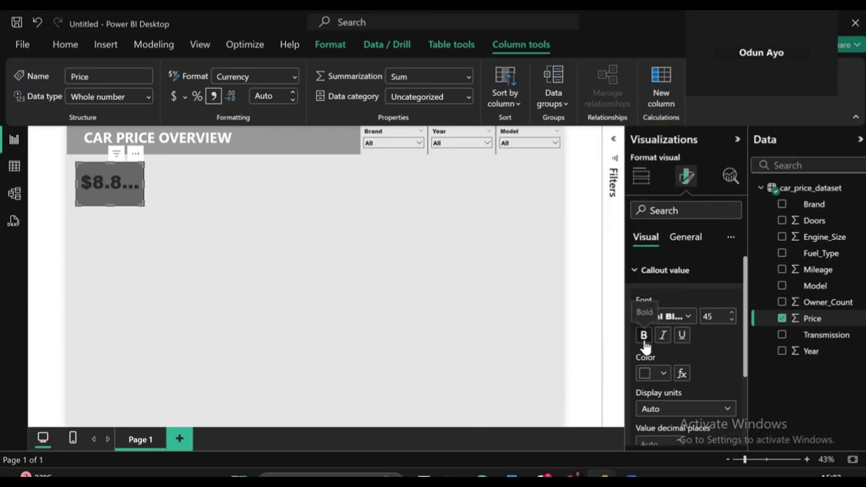
- Set the color of the card's callout value to white
{"action": "scroll", "coordinate": [743, 386], "scroll_direction": "down", "scroll_amount": 3}
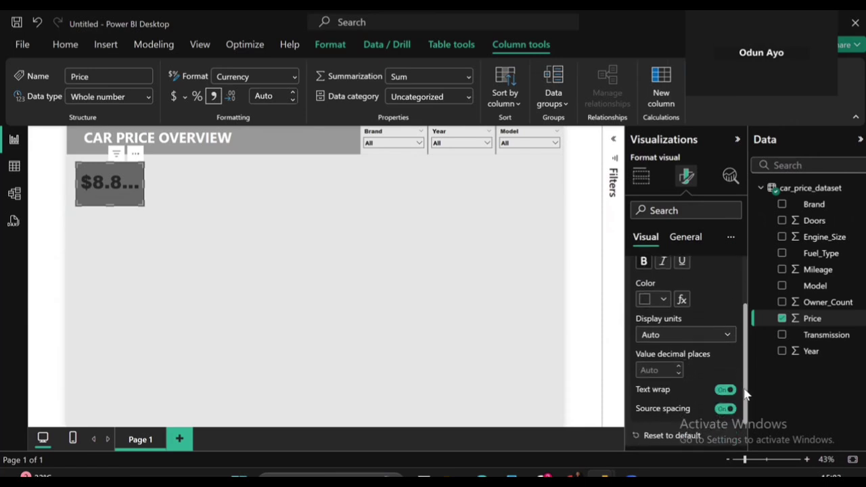
{"action": "scroll", "coordinate": [684, 383], "scroll_direction": "down", "scroll_amount": 1}
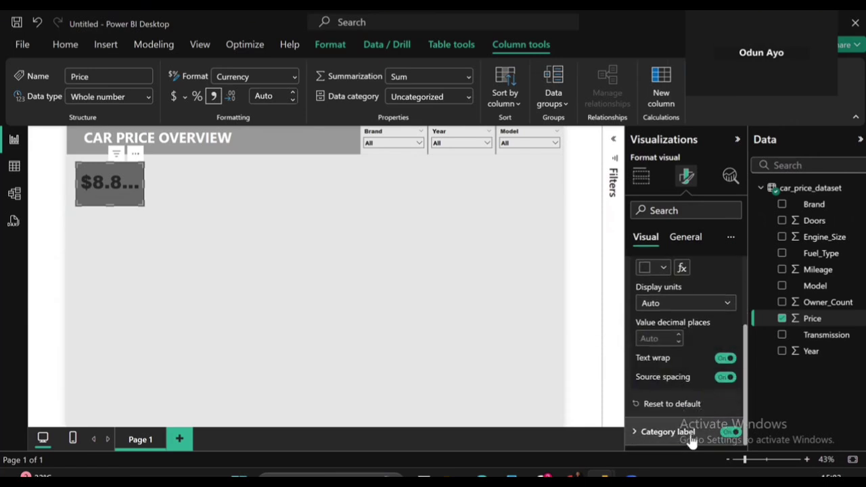
{"action": "scroll", "coordinate": [677, 348], "scroll_direction": "up", "scroll_amount": 3}
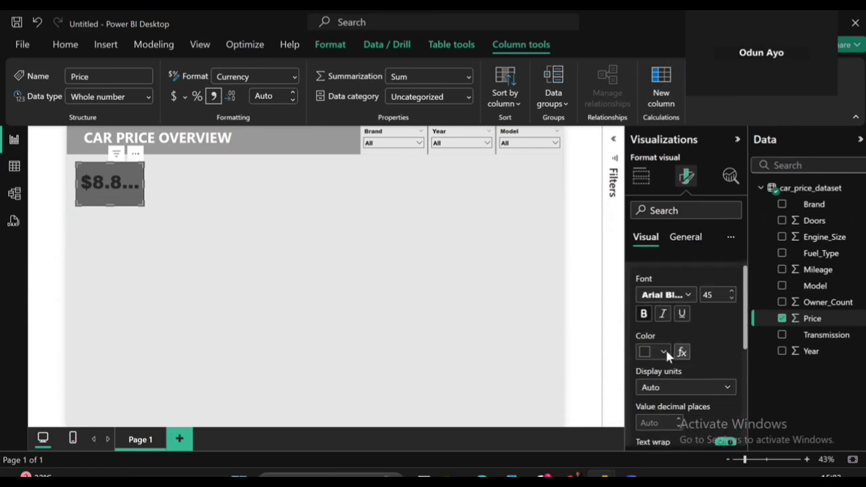
{"action": "left_click", "coordinate": [663, 354]}
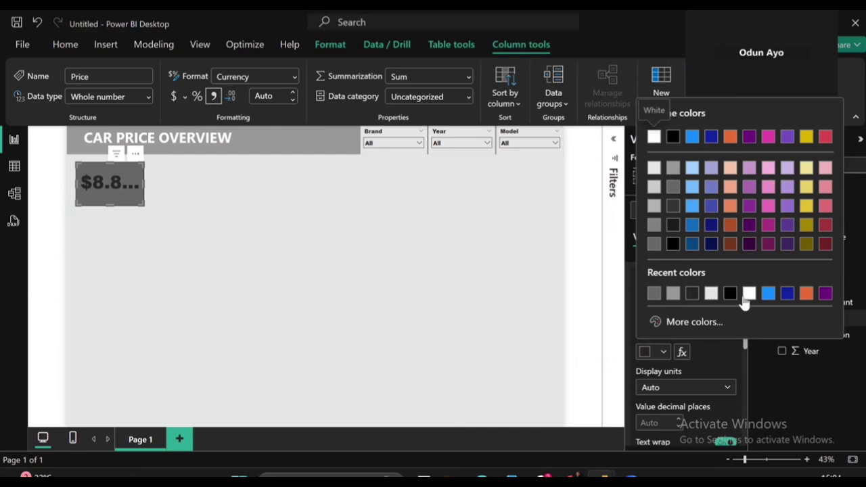
{"action": "left_click", "coordinate": [749, 294]}
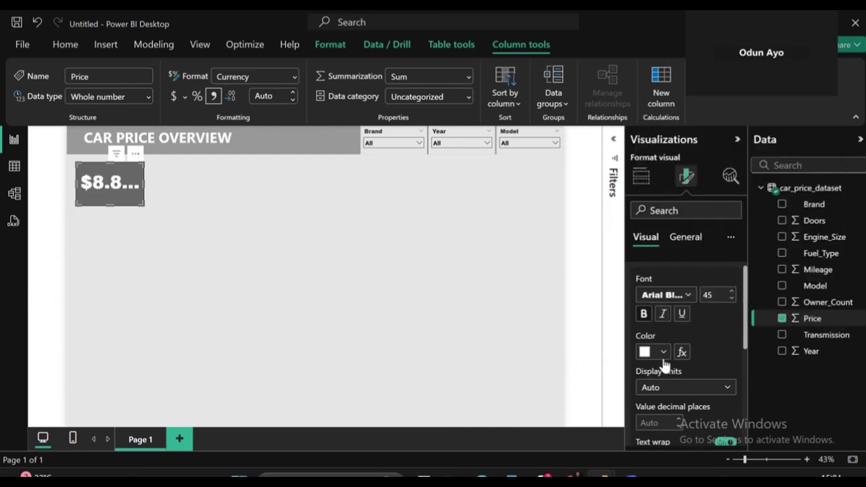
- Make the card's category label white and bold
{"action": "scroll", "coordinate": [667, 359], "scroll_direction": "down", "scroll_amount": 5}
{"action": "scroll", "coordinate": [667, 364], "scroll_direction": "down", "scroll_amount": 1}
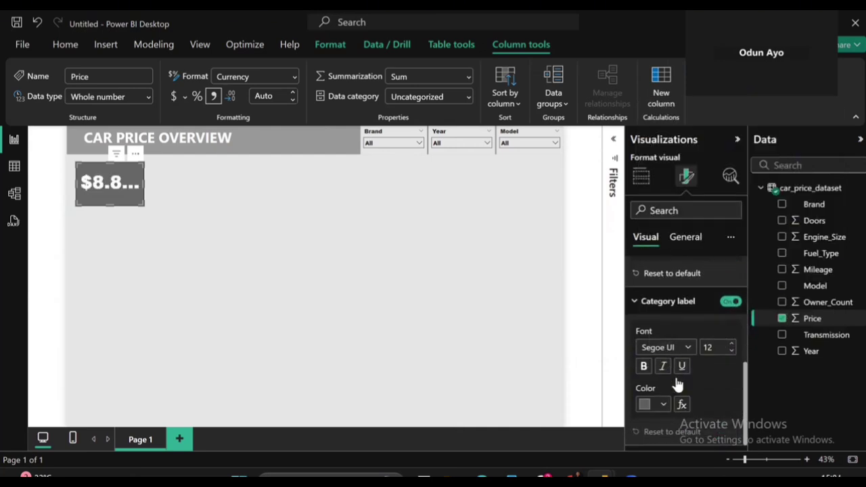
{"action": "left_click", "coordinate": [663, 404]}
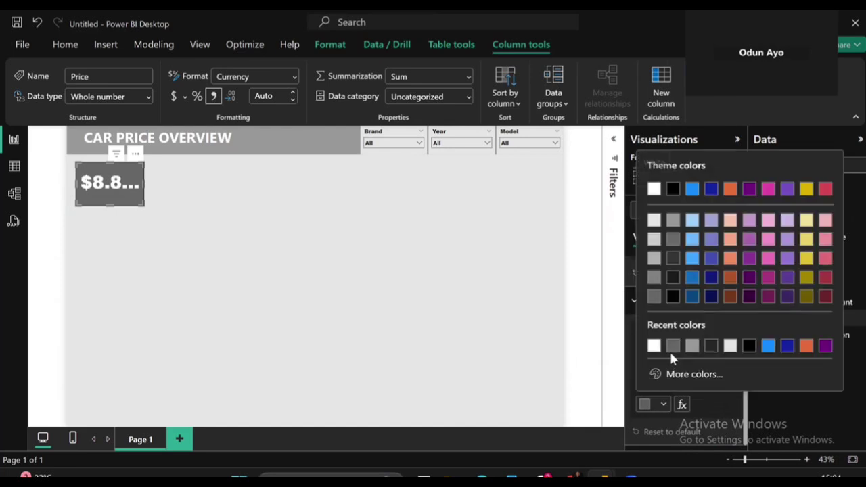
{"action": "left_click", "coordinate": [654, 347]}
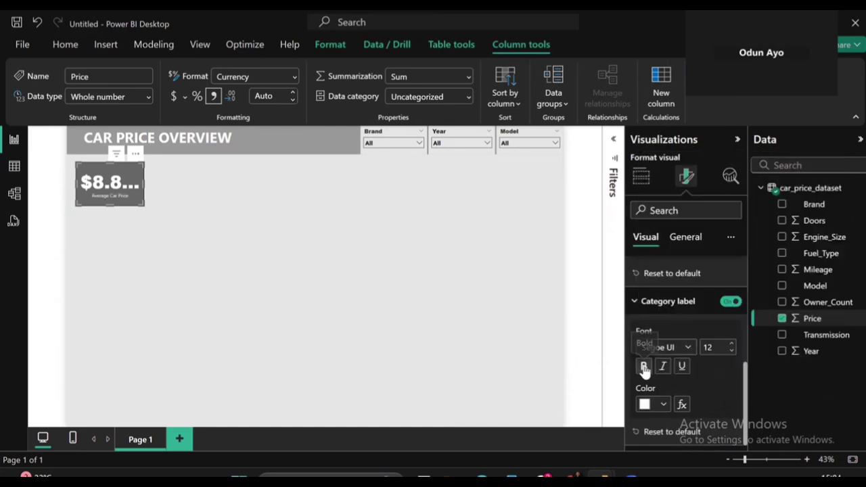
- Set the callout value to 0 decimal places and change its font to Segoe UI Bold
{"action": "scroll", "coordinate": [663, 344], "scroll_direction": "up", "scroll_amount": 4}
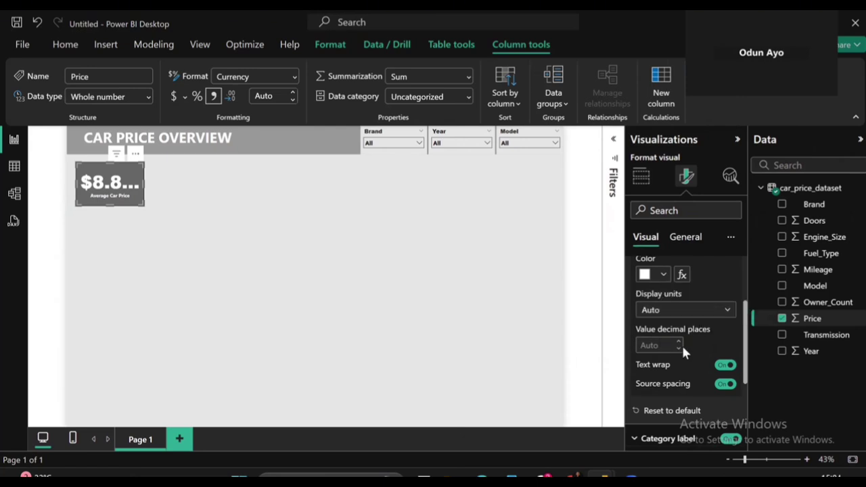
{"action": "left_click", "coordinate": [678, 349]}
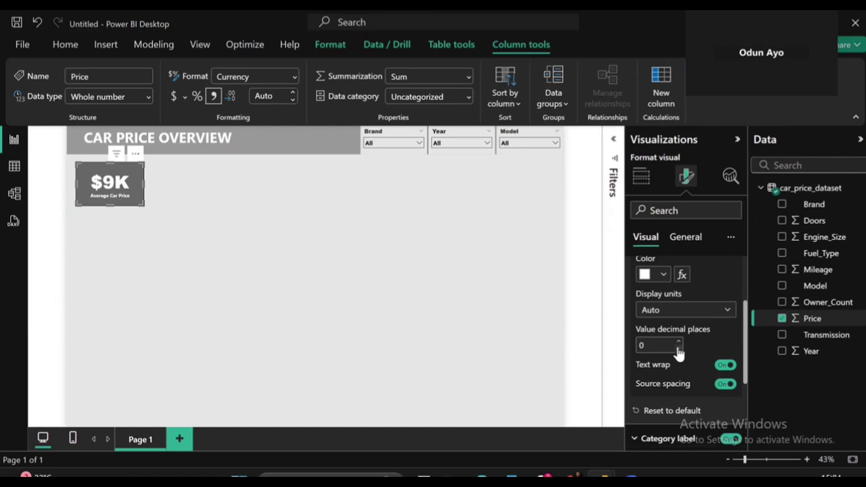
{"action": "scroll", "coordinate": [677, 301], "scroll_direction": "up", "scroll_amount": 3}
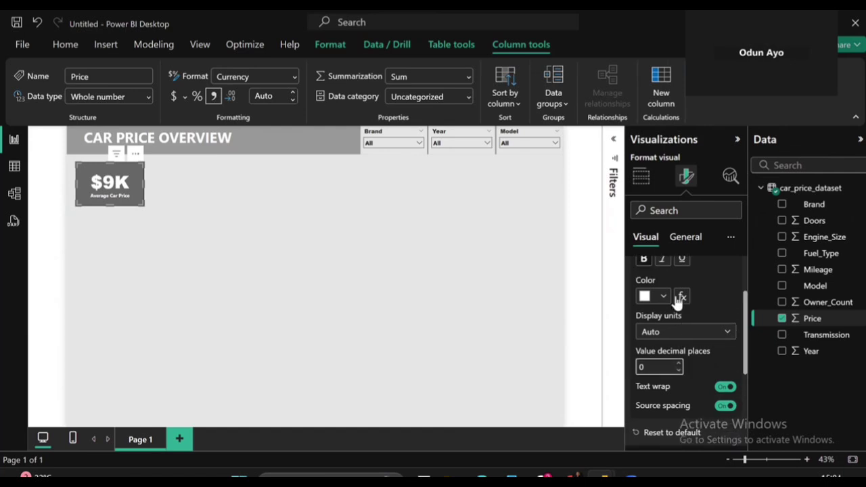
{"action": "left_click", "coordinate": [675, 295]}
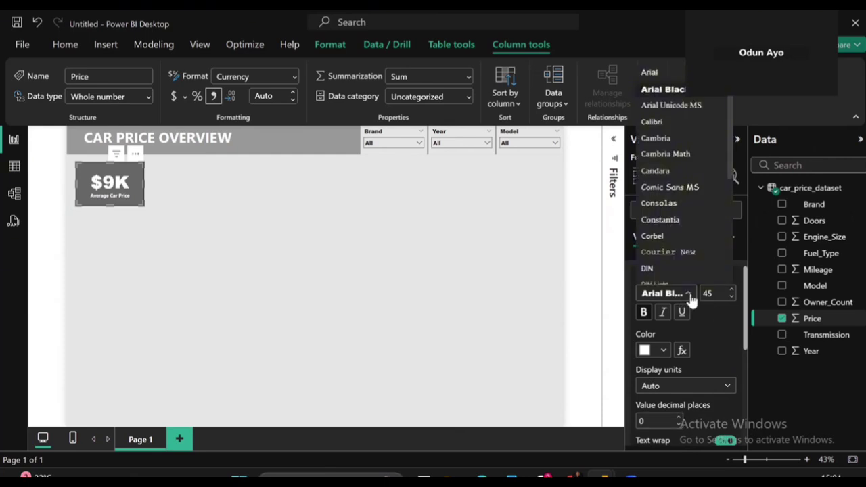
{"action": "scroll", "coordinate": [686, 208], "scroll_direction": "down", "scroll_amount": 5}
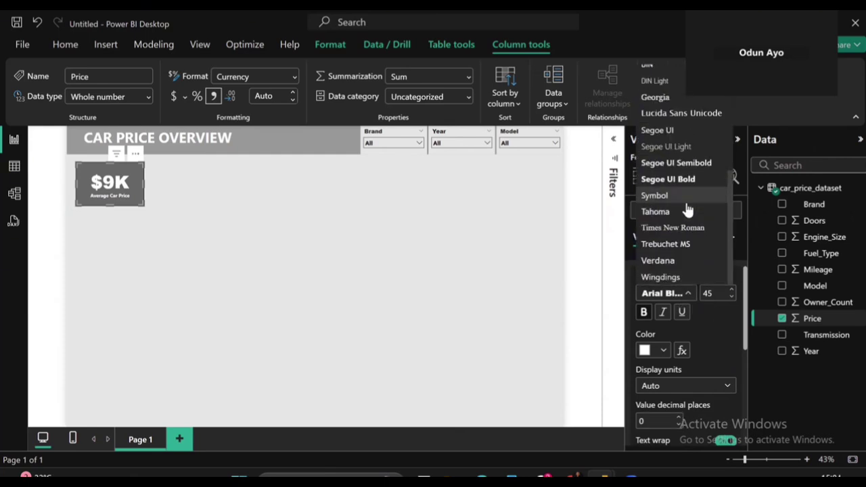
{"action": "left_click", "coordinate": [686, 180]}
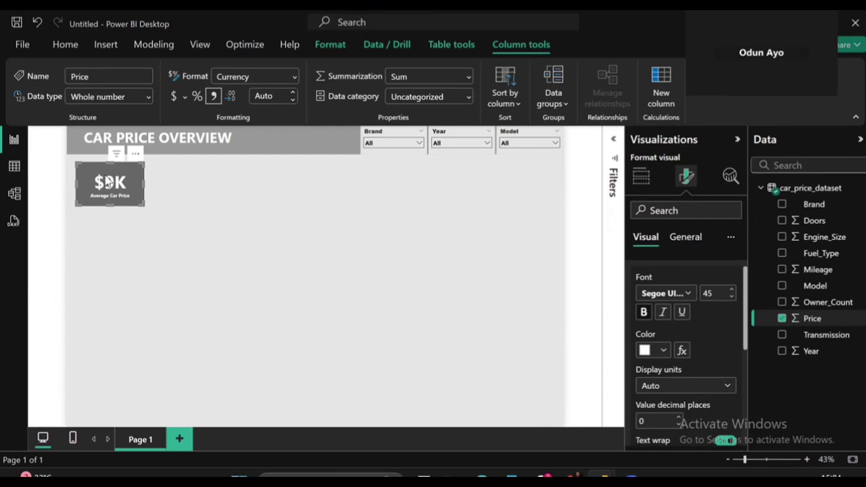
- Duplicate the Average Car Price card and place the copy beside the original in the same row, leaving a small gap
{"action": "left_click", "coordinate": [108, 183]}
{"action": "key", "text": "ctrl+c"}
{"action": "key", "text": "ctrl+v"}
{"action": "left_click_drag", "start_coordinate": [109, 183], "coordinate": [198, 184]}
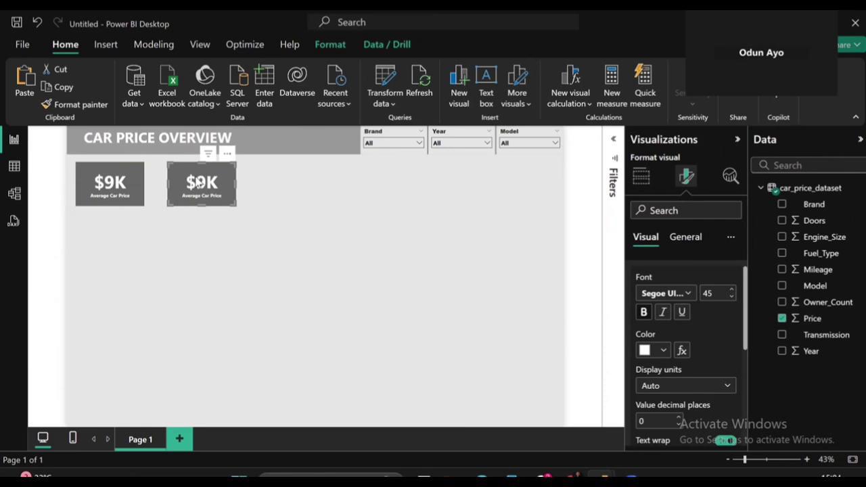
- Paste three more copies of the Average Car Price card and spread them across the rest of the card row, making five cards
{"action": "key", "text": "ctrl+v"}
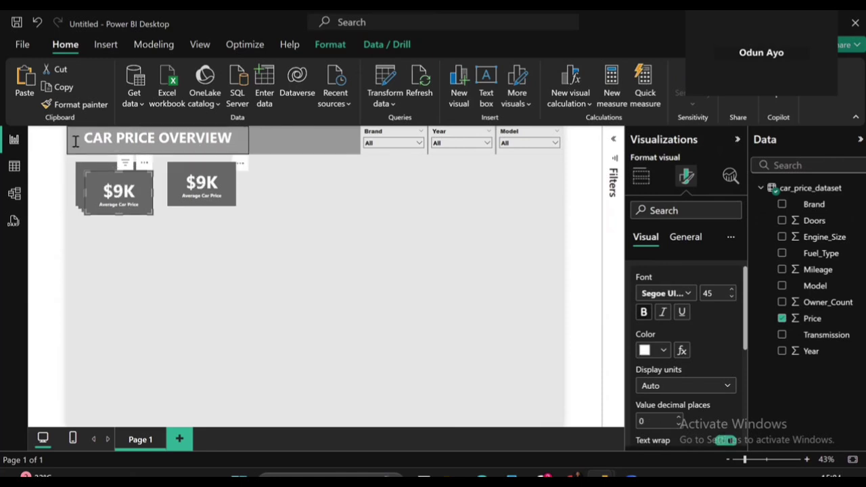
{"action": "left_click_drag", "start_coordinate": [120, 199], "coordinate": [153, 199]}
{"action": "left_click_drag", "start_coordinate": [323, 231], "coordinate": [515, 196]}
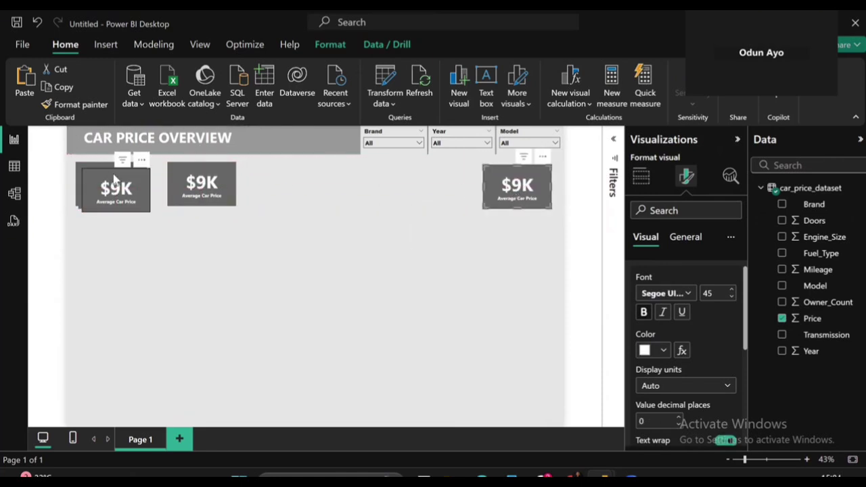
{"action": "left_click_drag", "start_coordinate": [112, 202], "coordinate": [422, 206]}
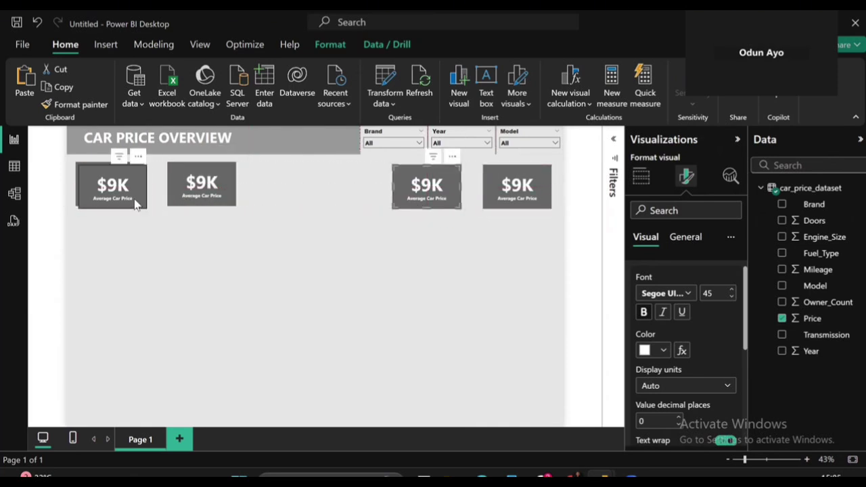
{"action": "left_click_drag", "start_coordinate": [135, 204], "coordinate": [331, 205]}
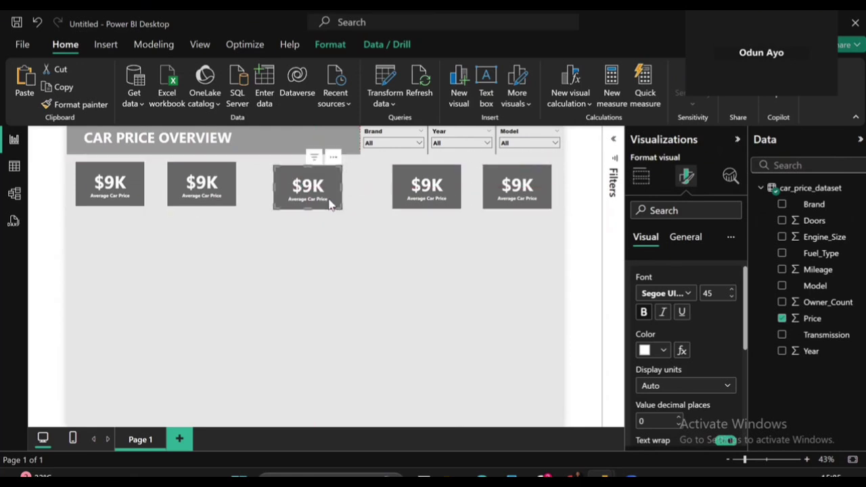
- Resize the first Average Car Price card to a height of 154 and a width of 246
{"action": "left_click", "coordinate": [125, 195]}
{"action": "mouse_move", "coordinate": [143, 207]}
{"action": "left_mouse_down"}
{"action": "mouse_move", "coordinate": [162, 225]}
{"action": "mouse_move", "coordinate": [155, 220]}
{"action": "left_mouse_up"}
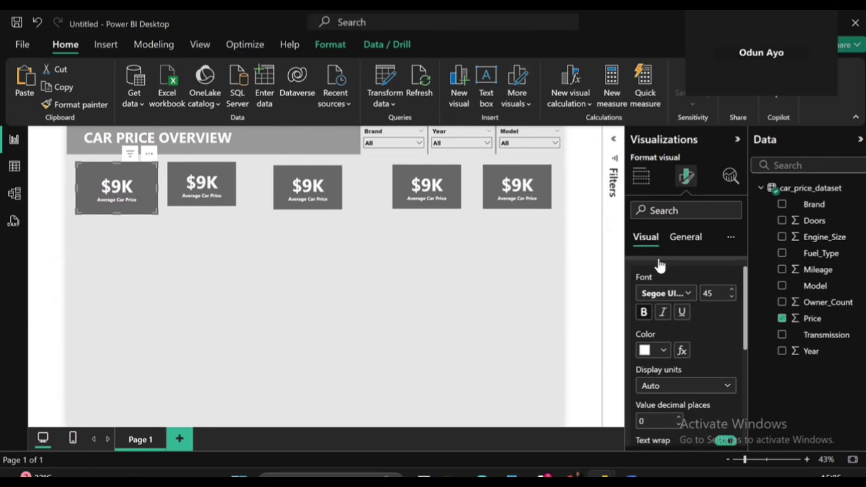
{"action": "left_click", "coordinate": [685, 238]}
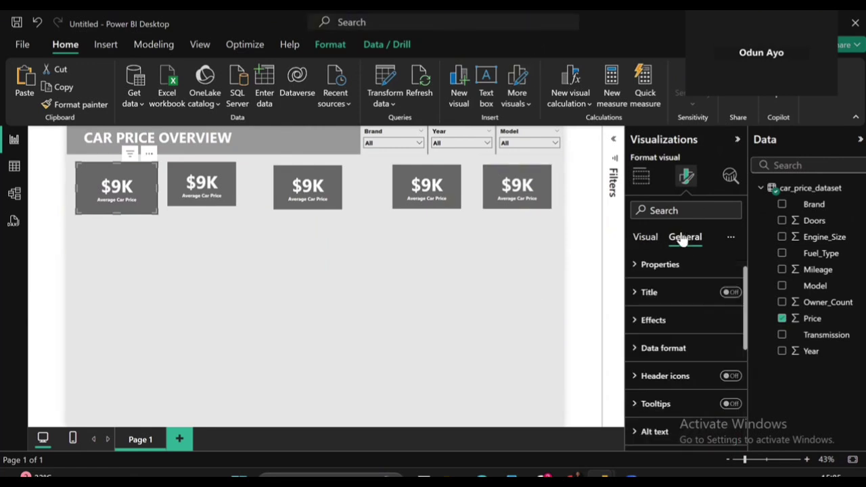
{"action": "left_click", "coordinate": [679, 268]}
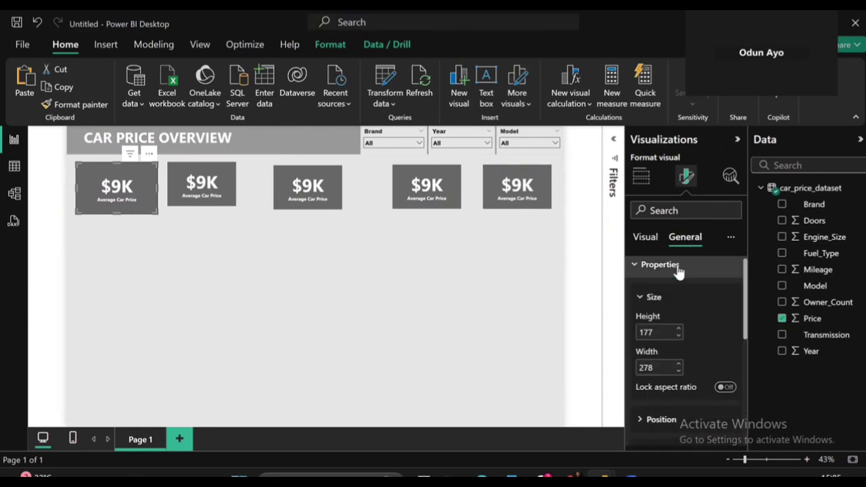
{"action": "double_click", "coordinate": [658, 331]}
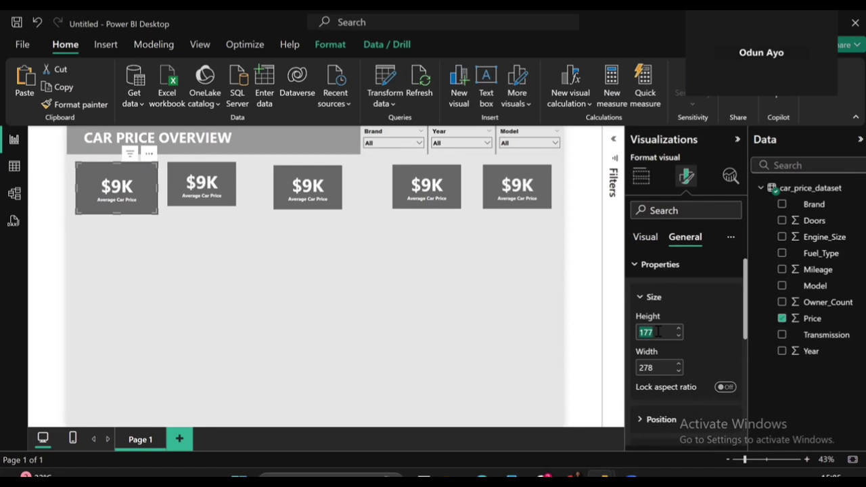
{"action": "type", "text": "154"}
{"action": "double_click", "coordinate": [650, 367]}
{"action": "type", "text": "246"}
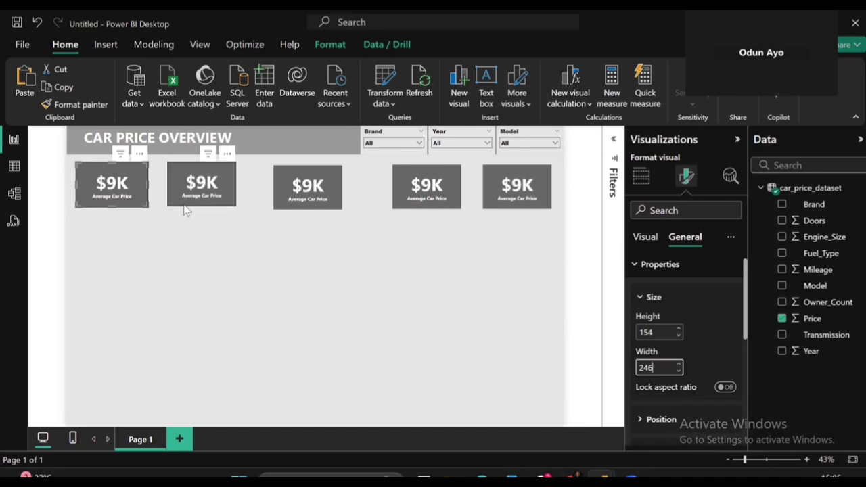
{"action": "left_click", "coordinate": [120, 188]}
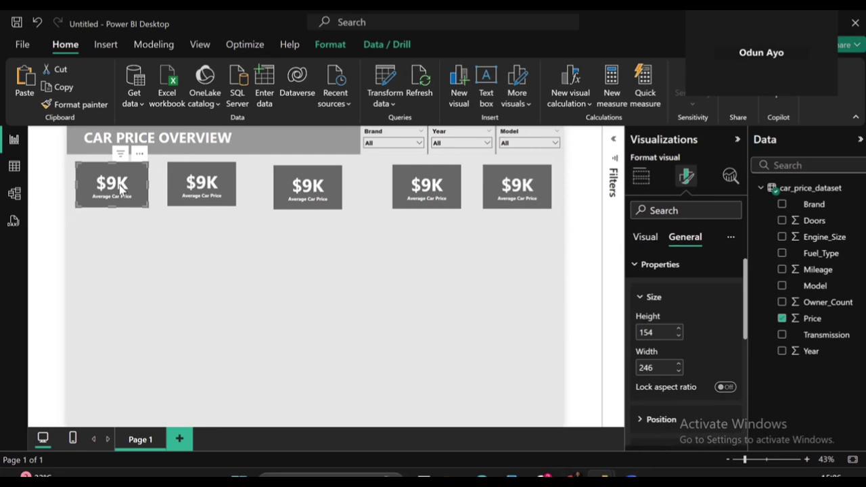
- Replace Price with Brand in the second card and summarize it as Count (Distinct)
{"action": "left_click", "coordinate": [172, 192]}
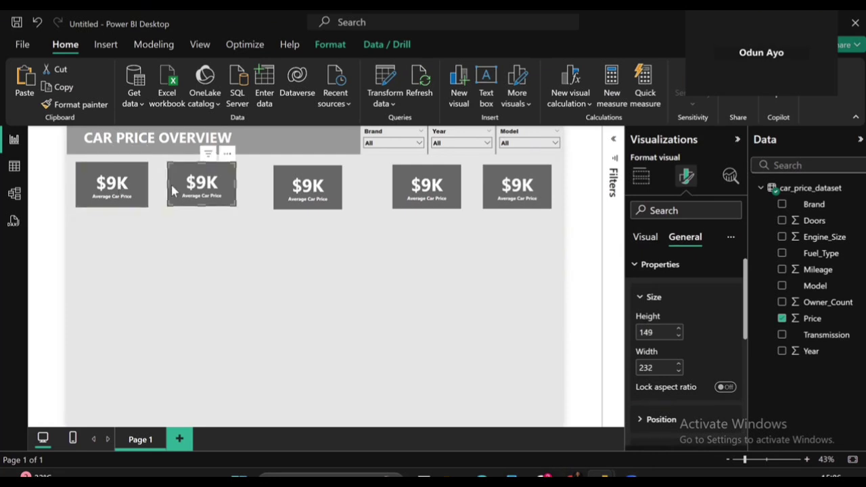
{"action": "left_click", "coordinate": [783, 319]}
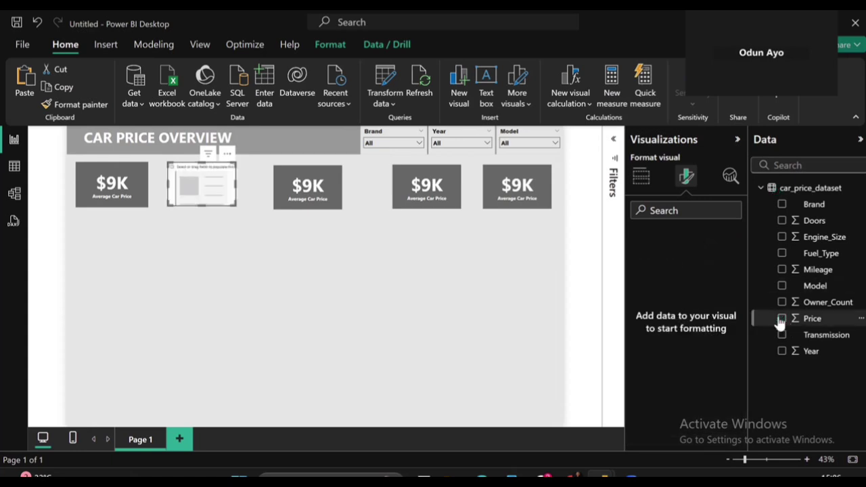
{"action": "left_click", "coordinate": [783, 205]}
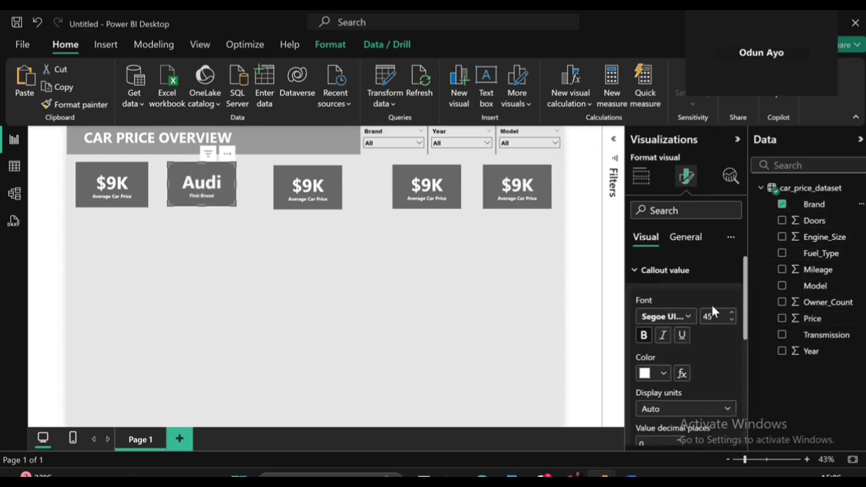
{"action": "left_click", "coordinate": [643, 178]}
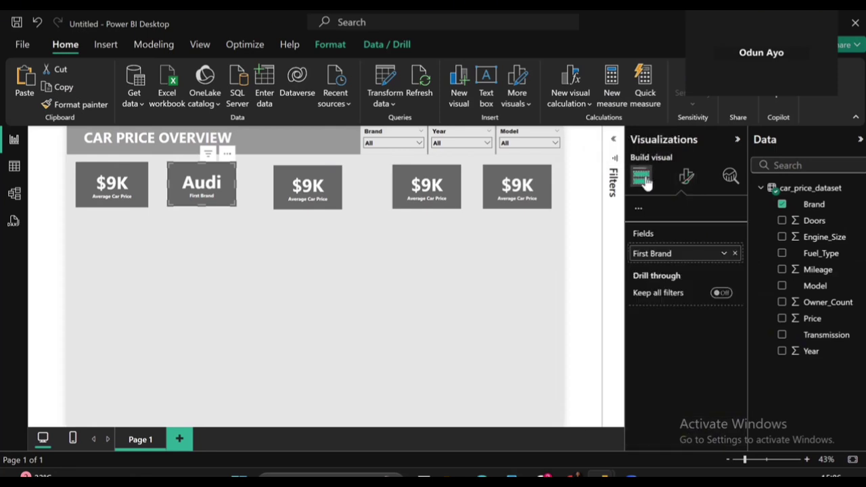
{"action": "left_click", "coordinate": [724, 389]}
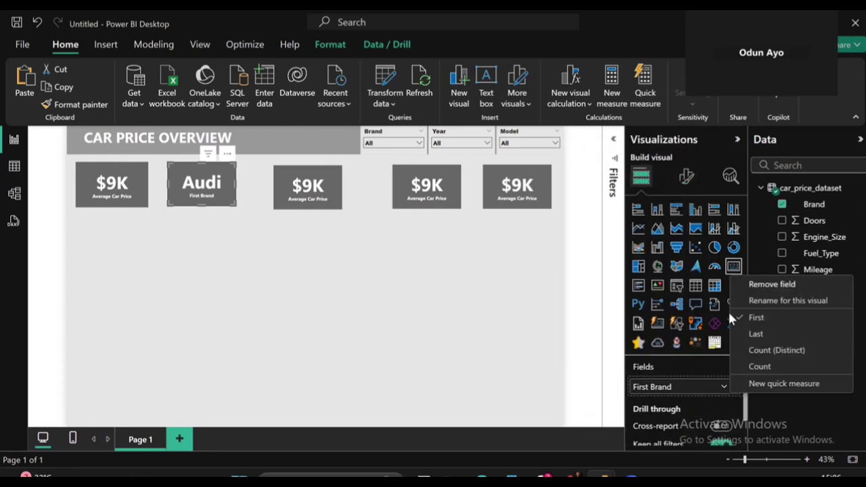
{"action": "left_click", "coordinate": [756, 352]}
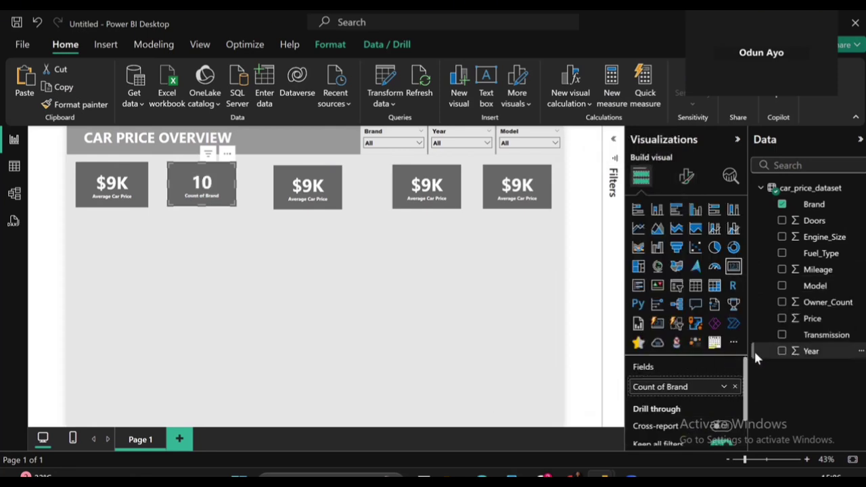
- Rename the second card's Brand count field to "Car Brands" for this visual
{"action": "double_click", "coordinate": [666, 392]}
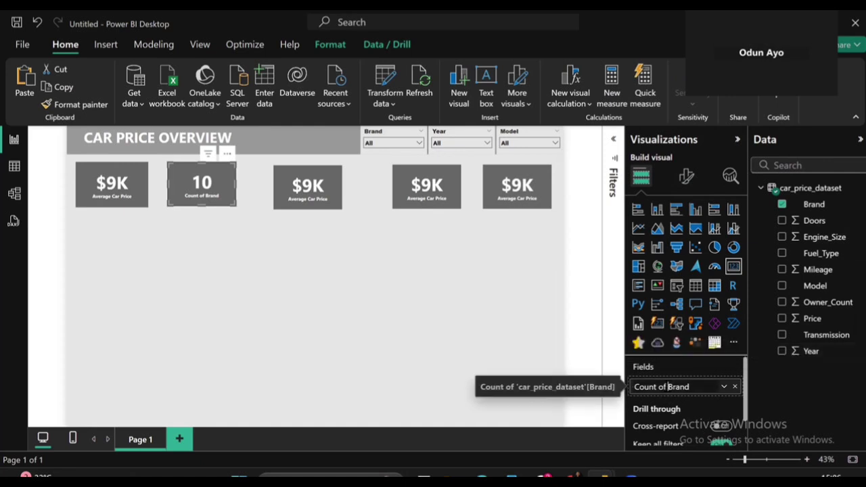
{"action": "key", "text": "BackSpace"}
{"action": "key", "text": "BackSpace"}
{"action": "key", "text": "BackSpace"}
{"action": "key", "text": "BackSpace"}
{"action": "key", "text": "BackSpace"}
{"action": "key", "text": "BackSpace"}
{"action": "key", "text": "BackSpace"}
{"action": "key", "text": "BackSpace"}
{"action": "key", "text": "BackSpace"}
{"action": "type", "text": "CA"}
{"action": "key", "text": "BackSpace"}
{"action": "type", "text": "ar"}
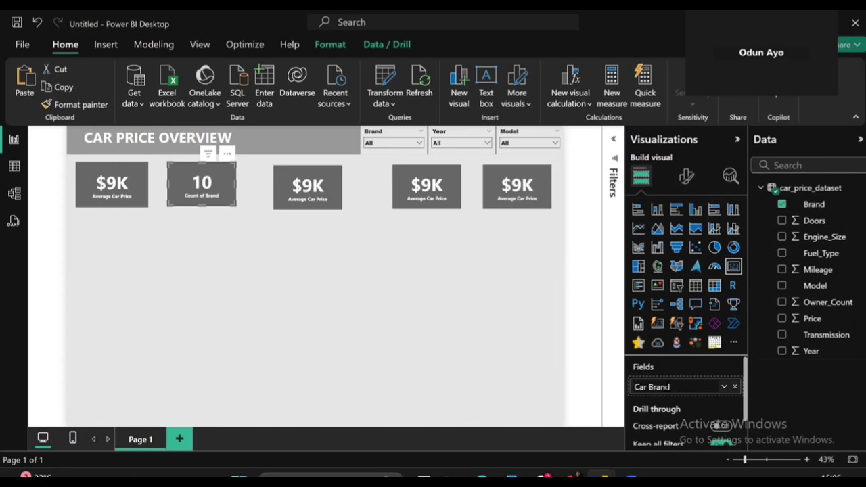
{"action": "type", "text": "s"}
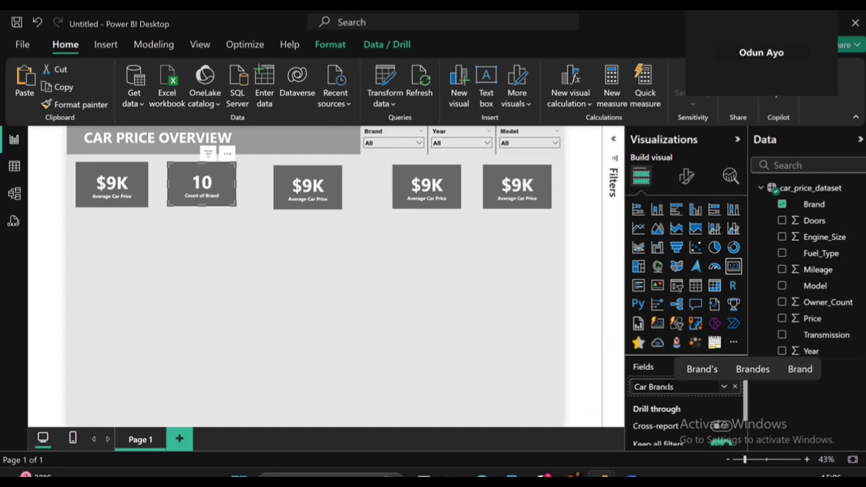
{"action": "key", "text": "Return"}
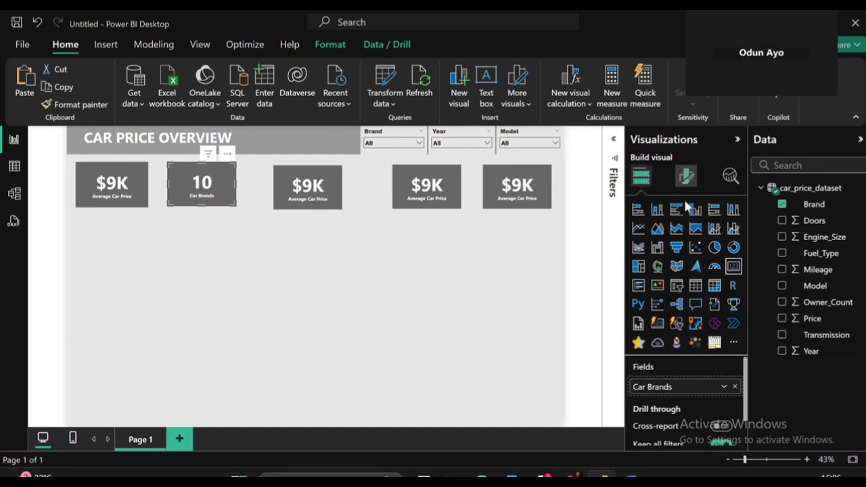
- Change the background color of the Car Brands card to white
{"action": "left_click", "coordinate": [686, 176]}
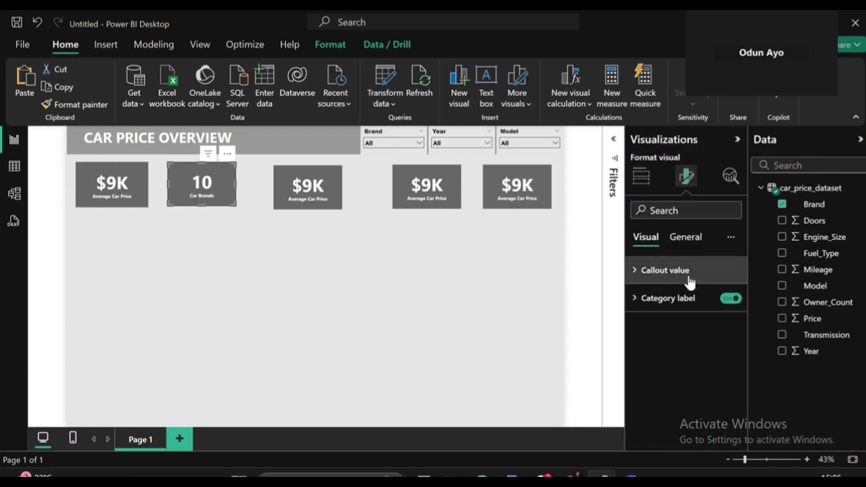
{"action": "left_click", "coordinate": [689, 238]}
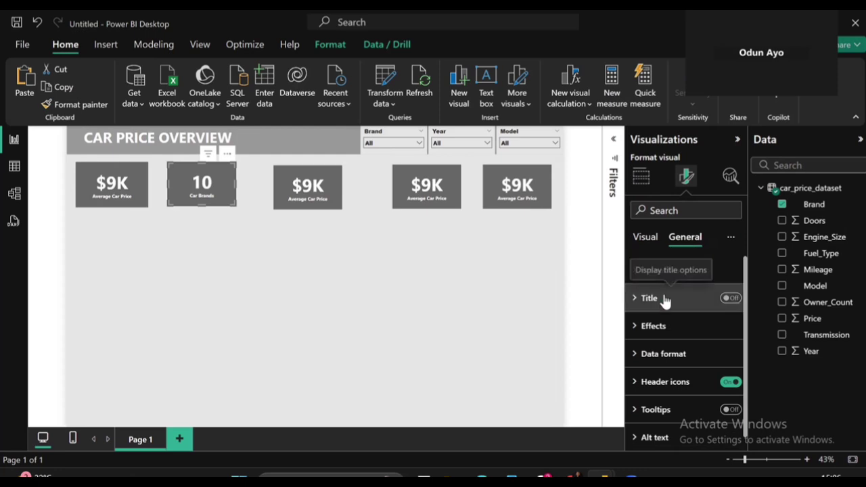
{"action": "left_click", "coordinate": [665, 328]}
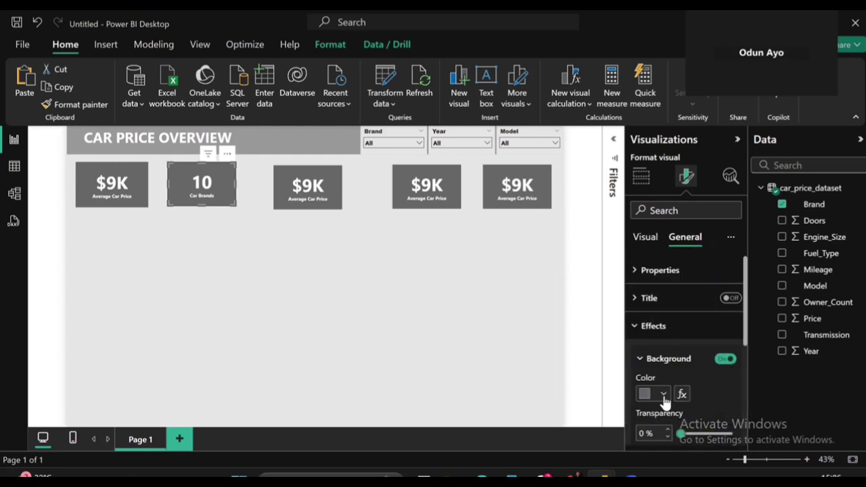
{"action": "left_click", "coordinate": [662, 394]}
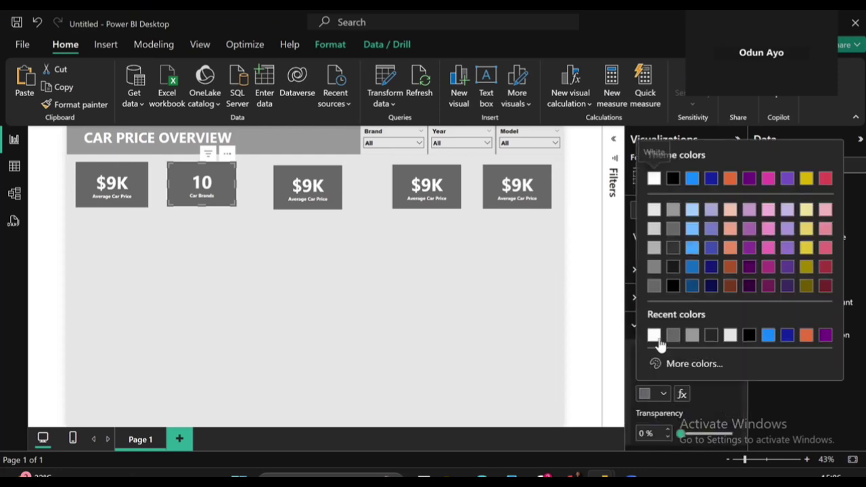
{"action": "left_click", "coordinate": [660, 339]}
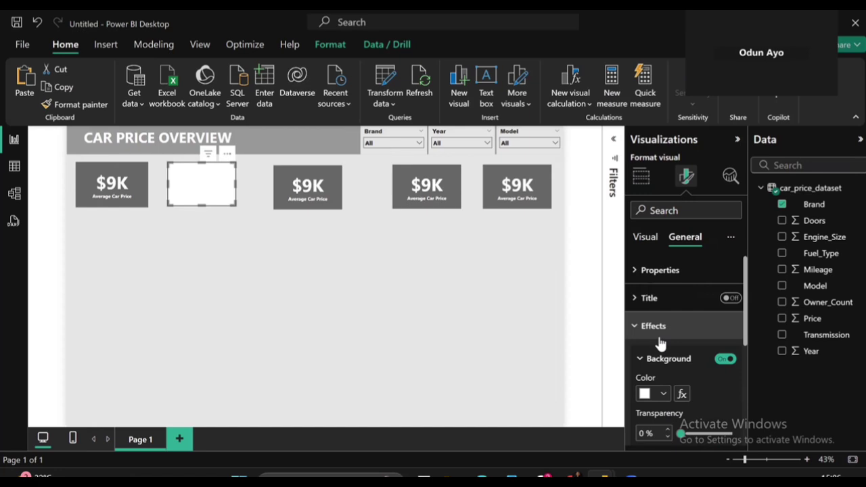
- Set the callout value color of the Car Brands card to black
{"action": "left_click", "coordinate": [640, 240]}
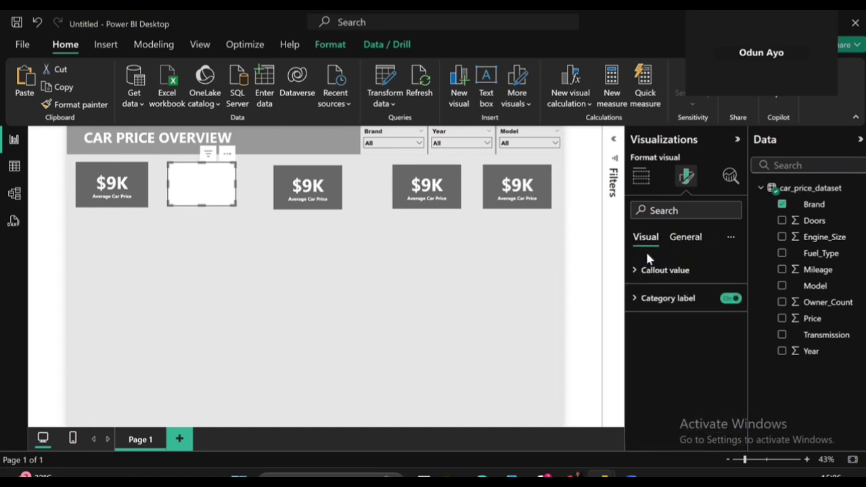
{"action": "left_click", "coordinate": [655, 272]}
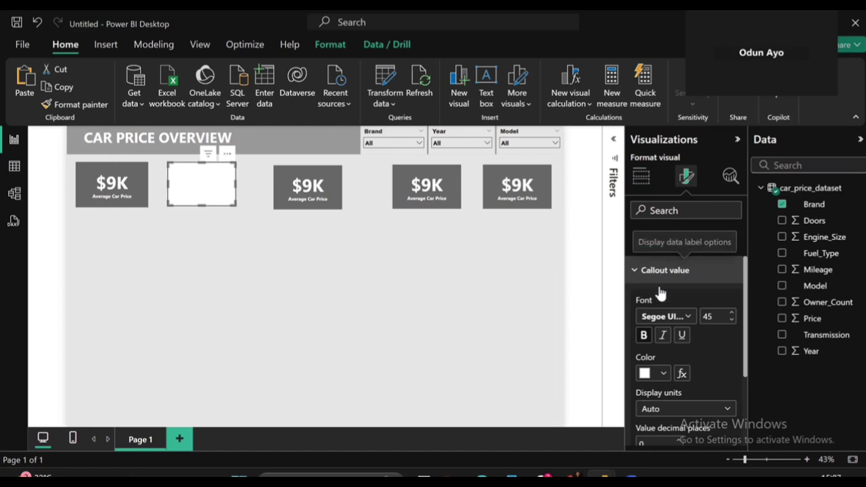
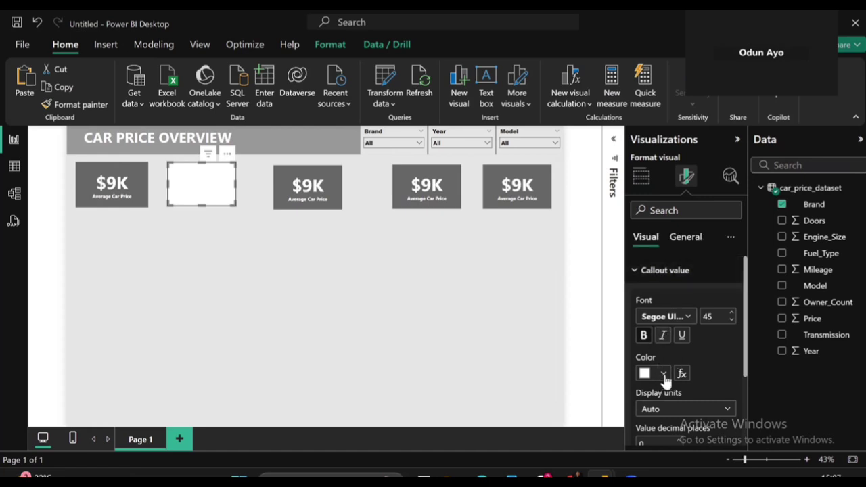
{"action": "left_click", "coordinate": [663, 373]}
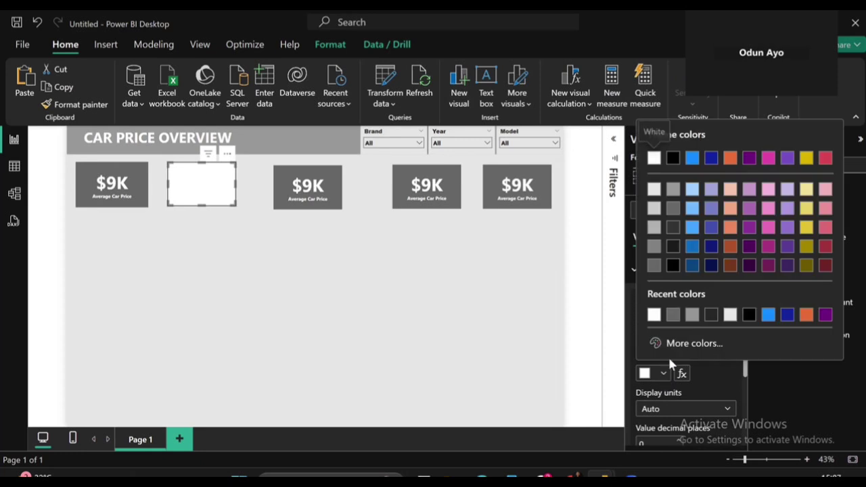
{"action": "left_click", "coordinate": [748, 314]}
- Set the category label color of the Car Brands card to black
{"action": "scroll", "coordinate": [727, 346], "scroll_direction": "down", "scroll_amount": 3}
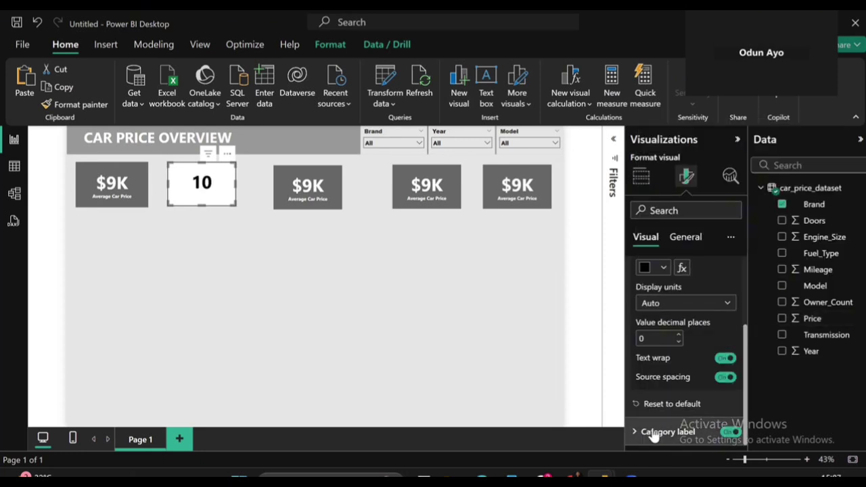
{"action": "left_click", "coordinate": [653, 432]}
{"action": "scroll", "coordinate": [670, 376], "scroll_direction": "down", "scroll_amount": 1}
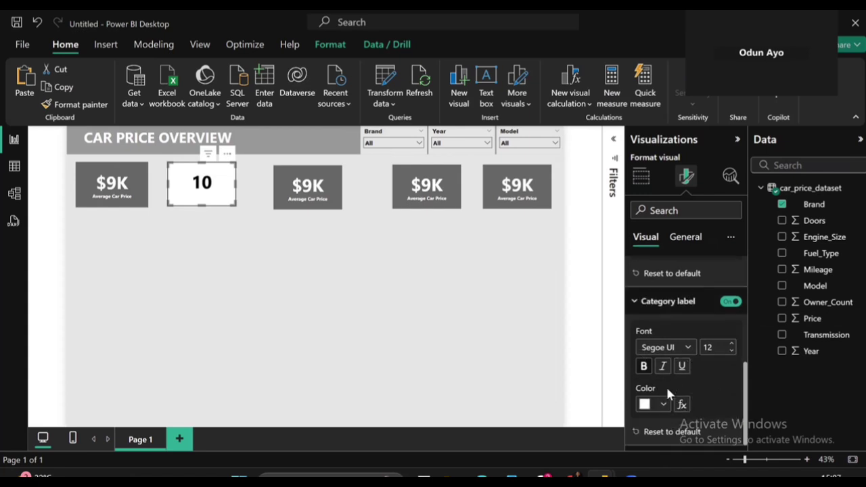
{"action": "left_click", "coordinate": [663, 405]}
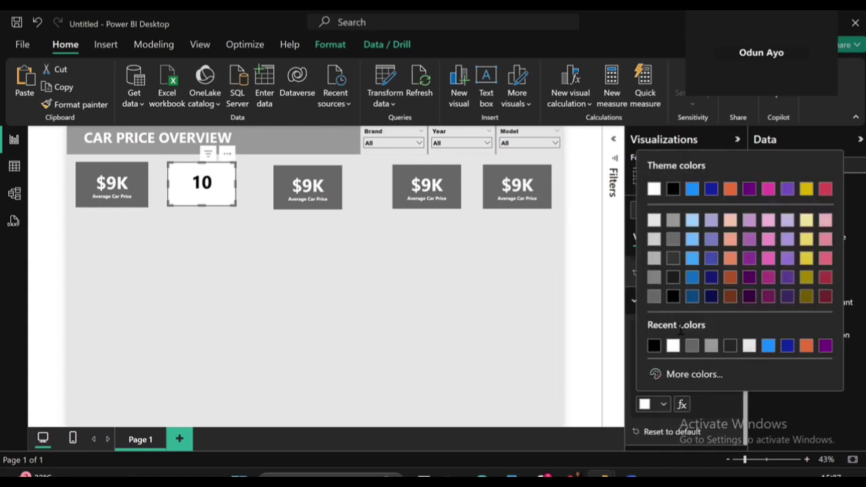
{"action": "left_click", "coordinate": [651, 346]}
- Set the height of the Car Brands card to 154
{"action": "scroll", "coordinate": [674, 284], "scroll_direction": "up", "scroll_amount": 2}
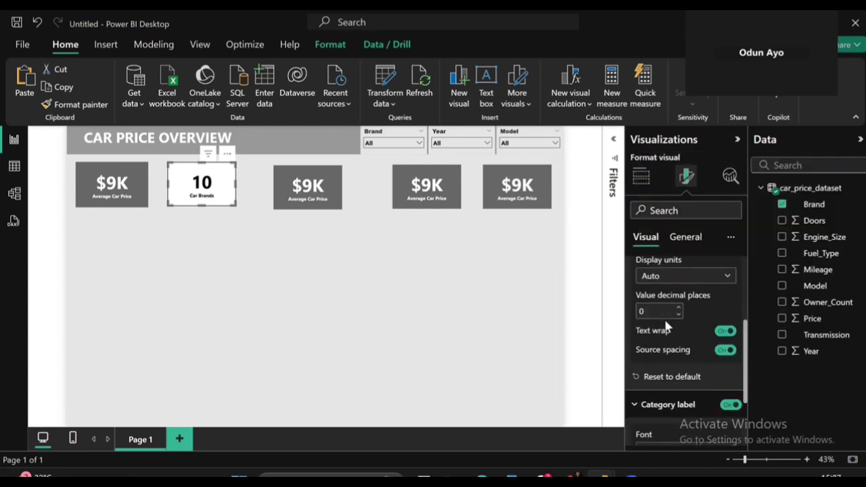
{"action": "left_click", "coordinate": [680, 241]}
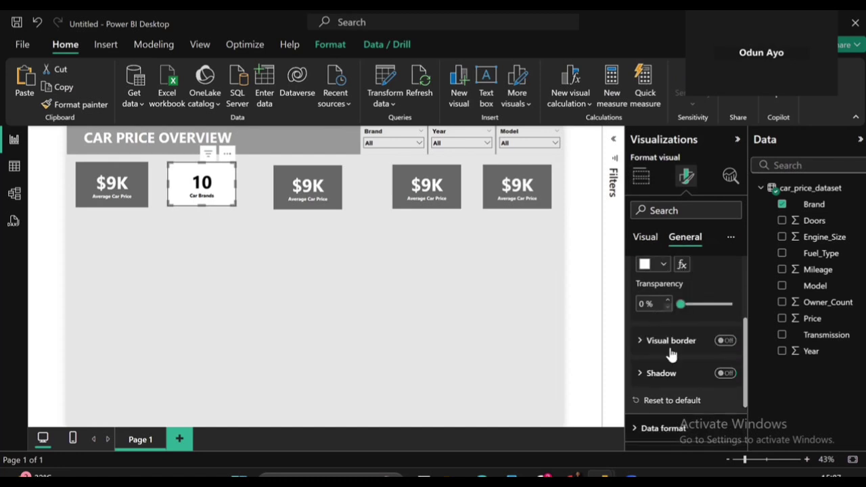
{"action": "scroll", "coordinate": [663, 284], "scroll_direction": "up", "scroll_amount": 3}
{"action": "left_click", "coordinate": [664, 272]}
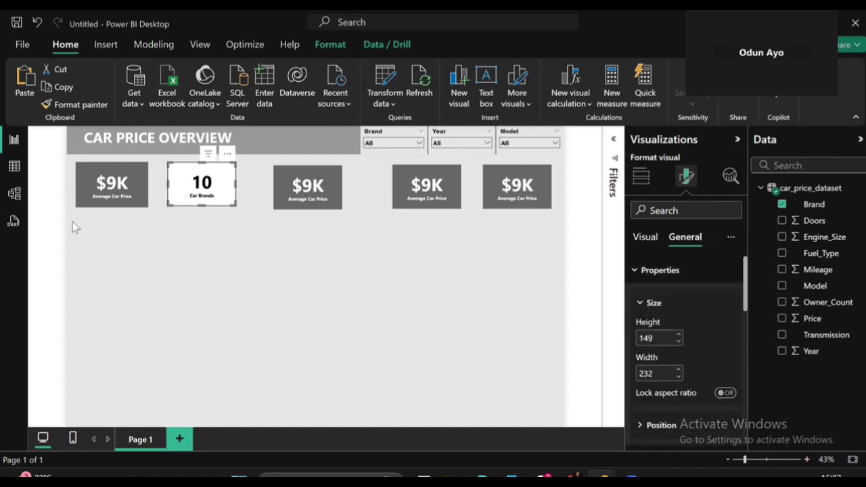
{"action": "left_click", "coordinate": [107, 196]}
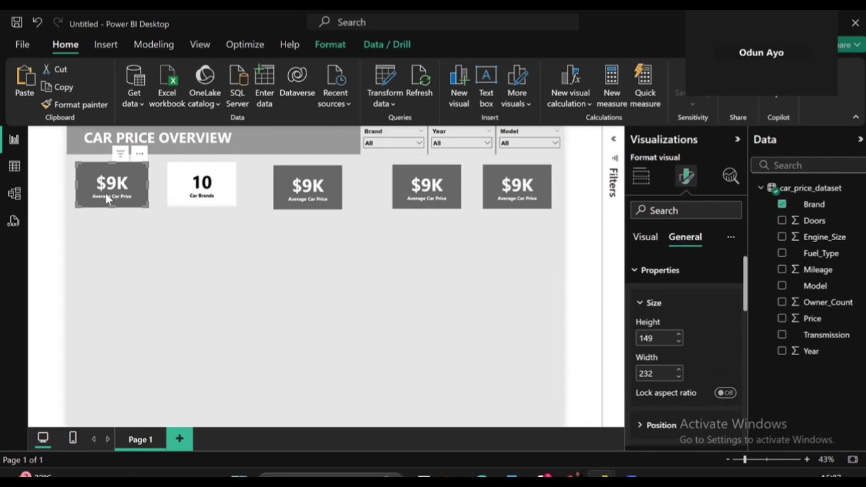
{"action": "left_click", "coordinate": [211, 180]}
{"action": "double_click", "coordinate": [649, 338]}
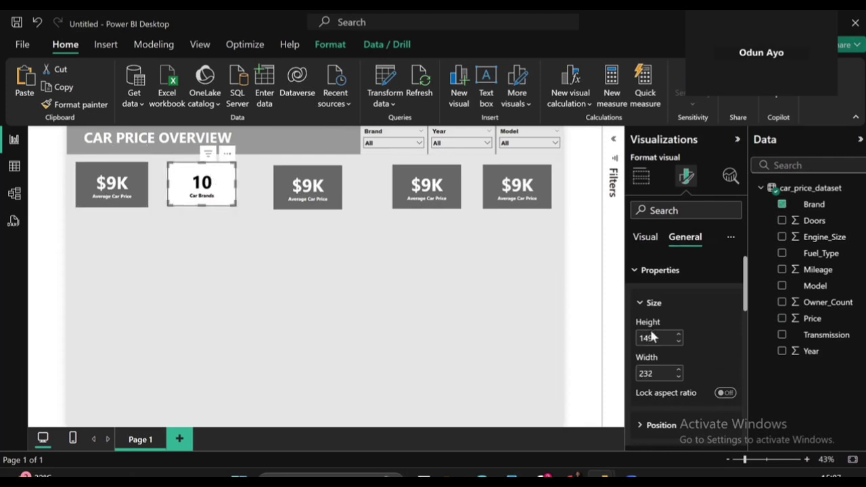
{"action": "type", "text": "15"}
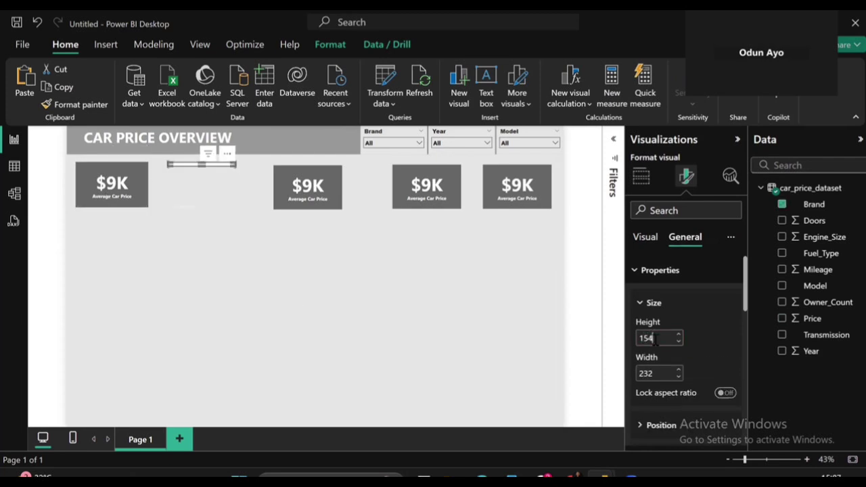
{"action": "key", "text": "Return"}
- Set the Car Brands card's width to 246 and shift the card slightly away from the Average Car Price card
{"action": "double_click", "coordinate": [647, 373]}
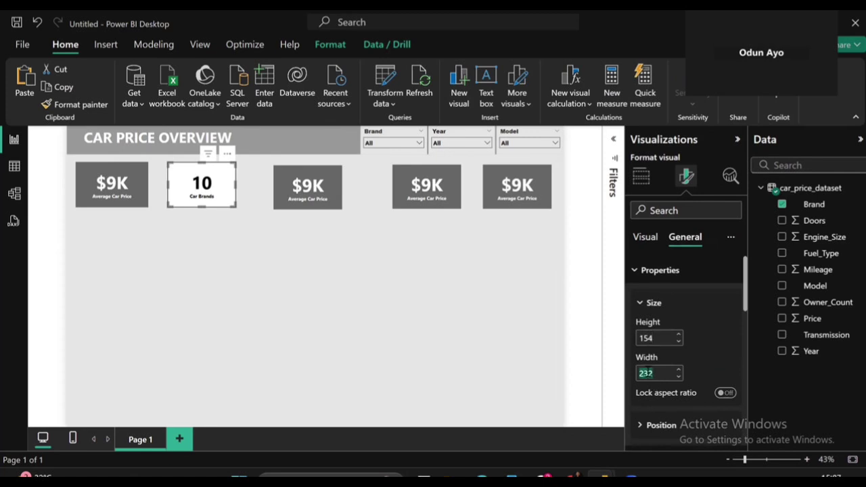
{"action": "type", "text": "268"}
{"action": "double_click", "coordinate": [649, 373]}
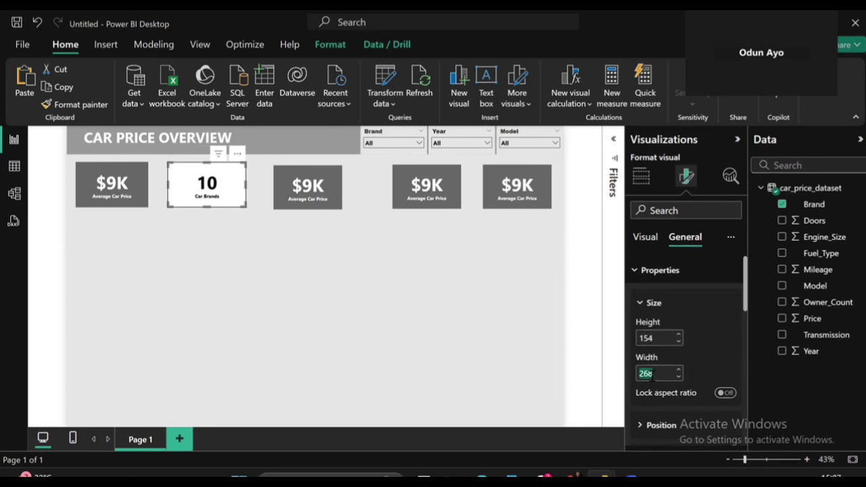
{"action": "type", "text": "246"}
{"action": "left_click_drag", "start_coordinate": [203, 194], "coordinate": [207, 197]}
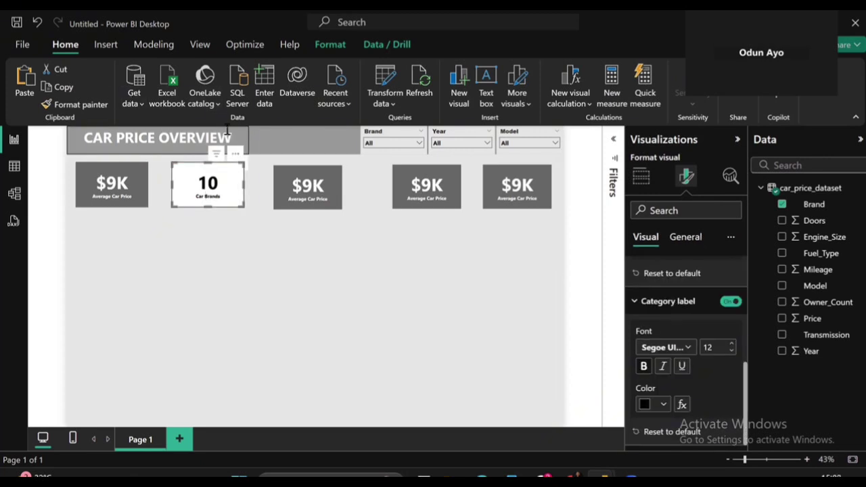
- Resize the third card in the row to a height of 148 and a width of 246
{"action": "left_click", "coordinate": [289, 183]}
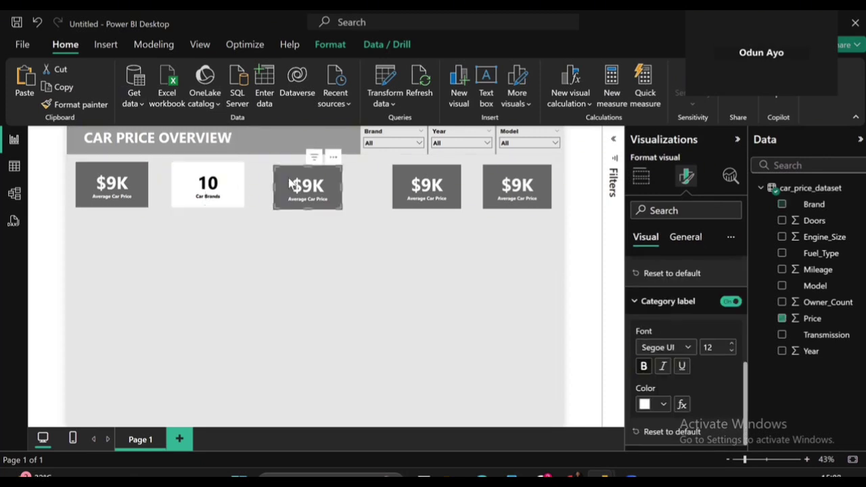
{"action": "left_click", "coordinate": [683, 237]}
{"action": "scroll", "coordinate": [698, 310], "scroll_direction": "up", "scroll_amount": 5}
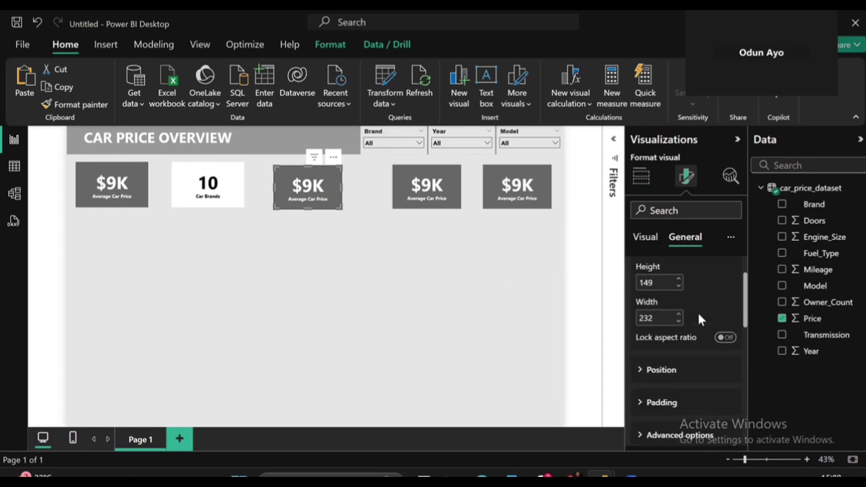
{"action": "double_click", "coordinate": [655, 338]}
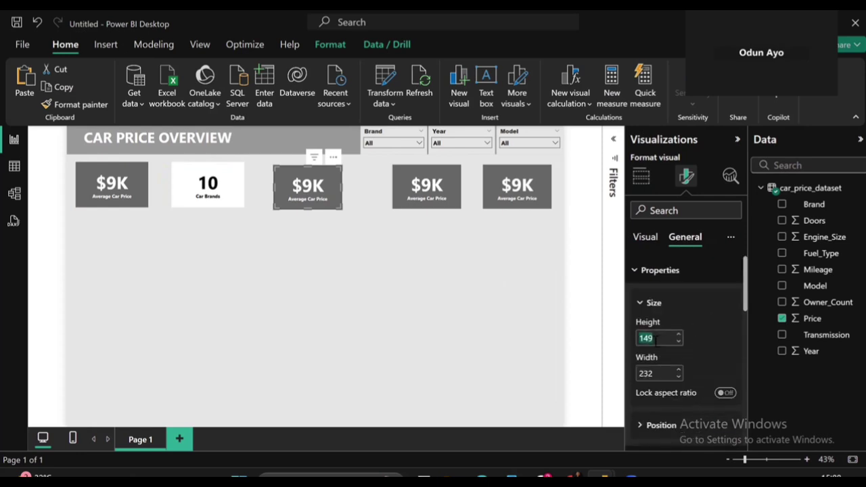
{"action": "type", "text": "14"}
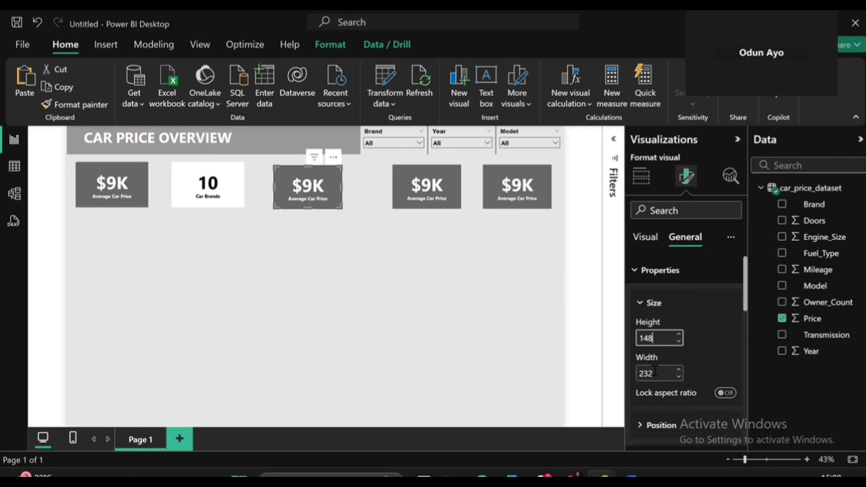
{"action": "double_click", "coordinate": [656, 373]}
{"action": "type", "text": "26"}
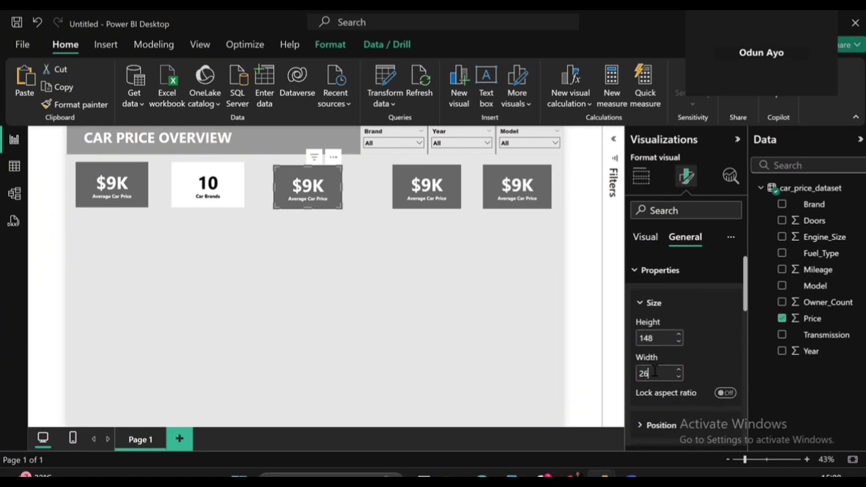
{"action": "key", "text": "BackSpace"}
{"action": "type", "text": "46"}
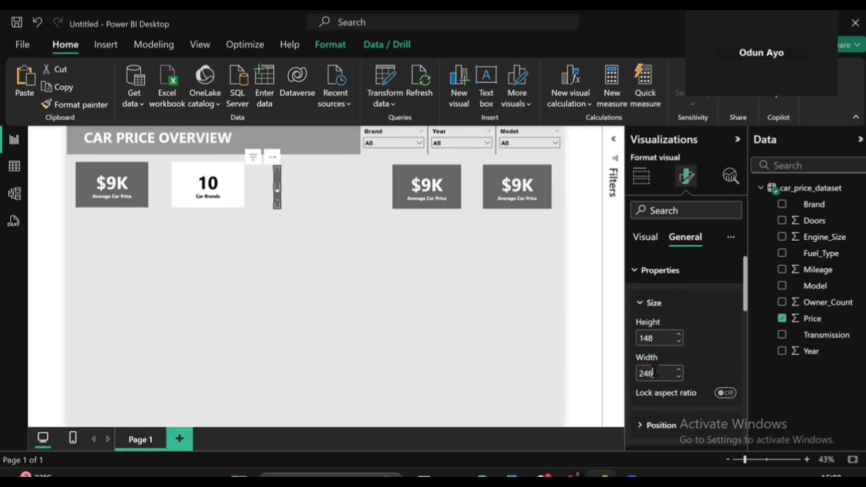
{"action": "type", "text": "6"}
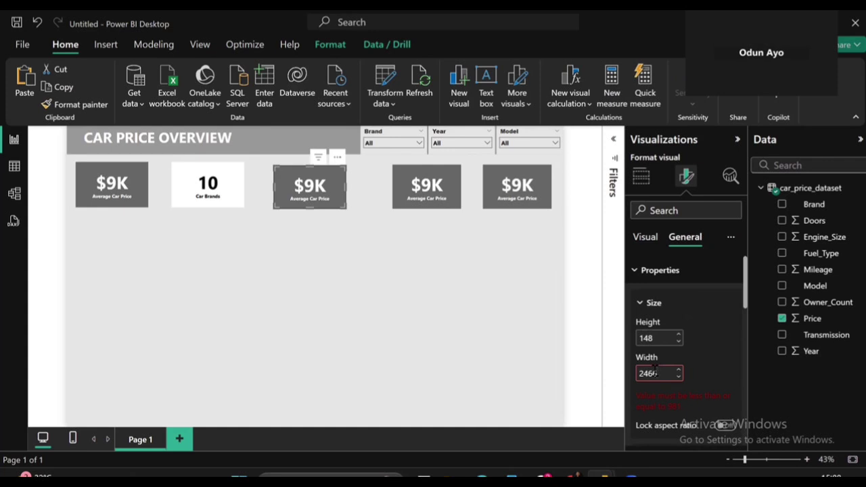
{"action": "key", "text": "BackSpace"}
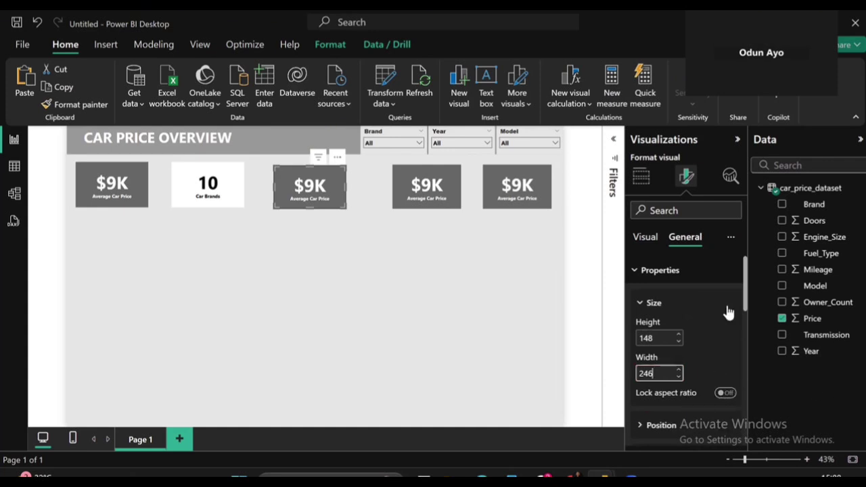
- Replace the Price field in the third card with the Mileage field
{"action": "left_click", "coordinate": [651, 238]}
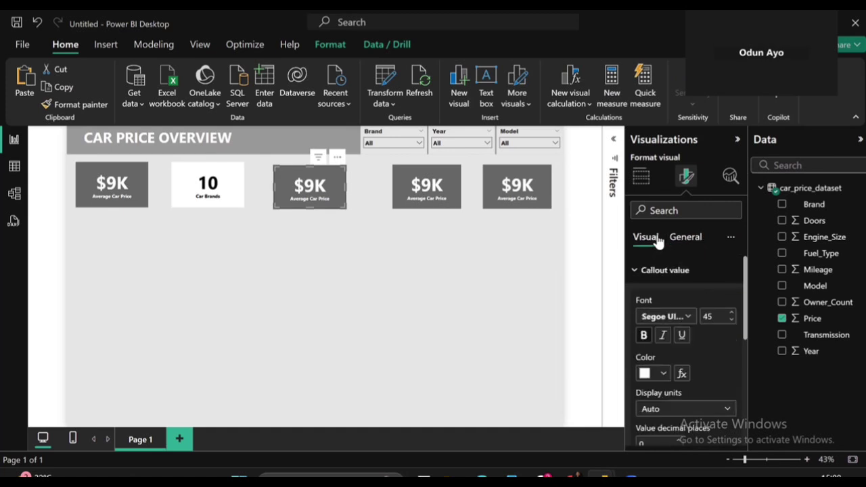
{"action": "left_click", "coordinate": [641, 182]}
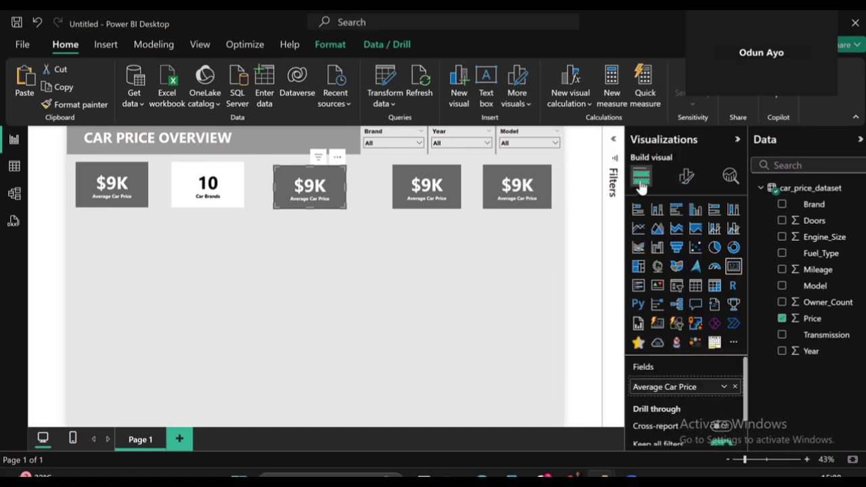
{"action": "left_click", "coordinate": [783, 321]}
{"action": "left_click", "coordinate": [783, 270]}
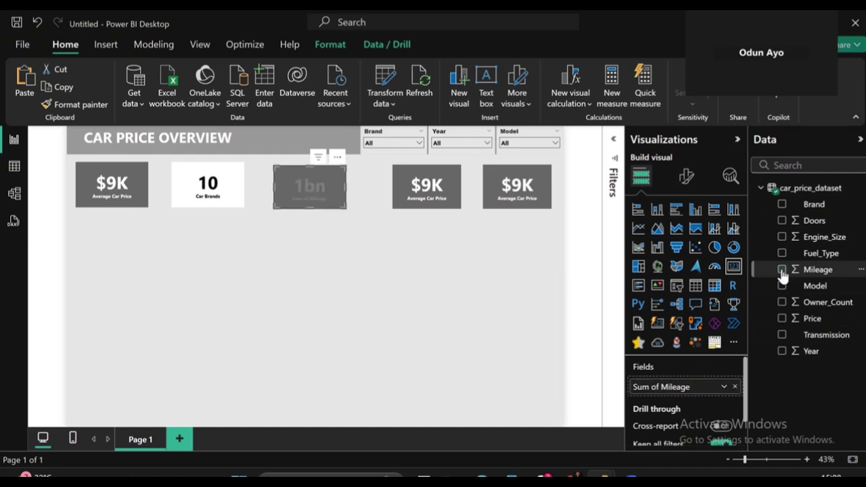
- Change the aggregation of the third card's Mileage field to Average
{"action": "left_click", "coordinate": [686, 178]}
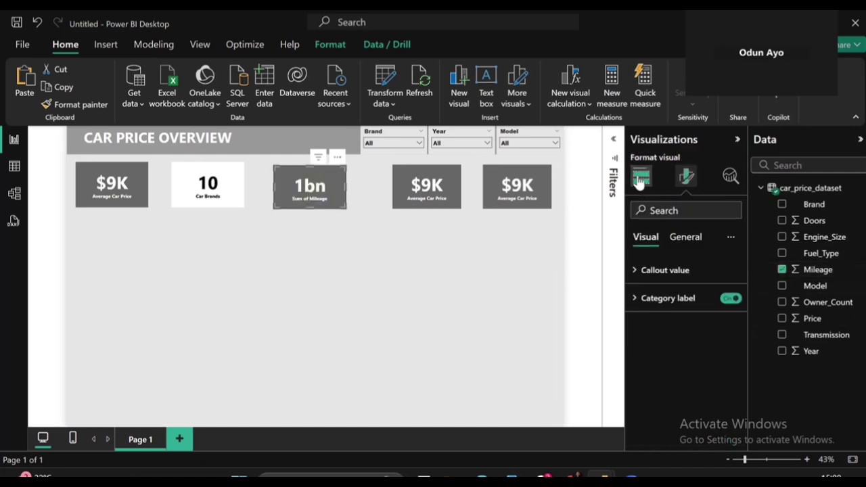
{"action": "left_click", "coordinate": [639, 180]}
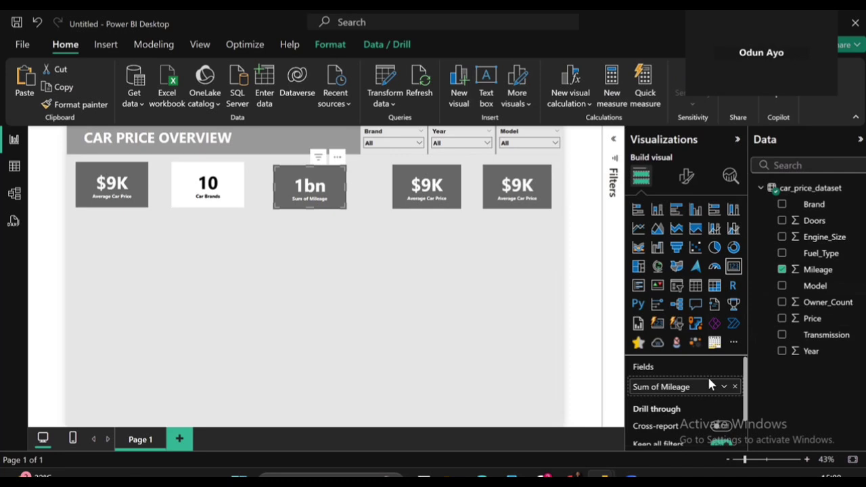
{"action": "left_click", "coordinate": [724, 387]}
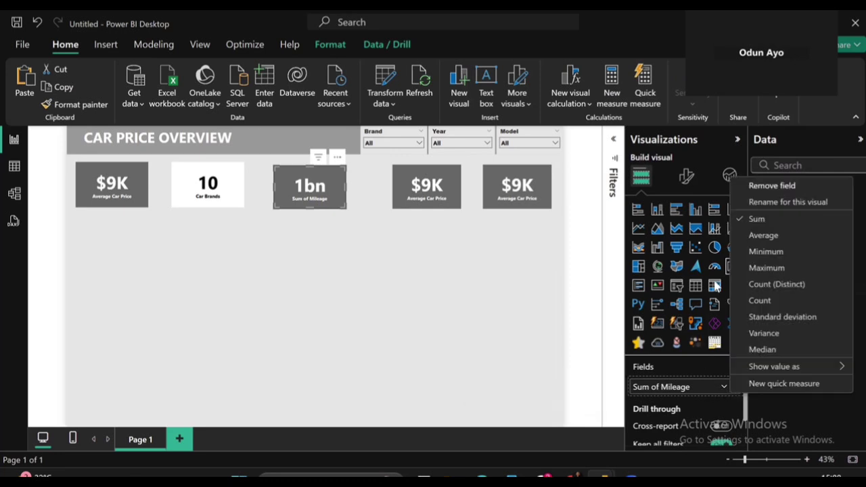
{"action": "left_click", "coordinate": [763, 236]}
- Rename the third card's mileage field to "Average Mileage(MPG)" for this visual
{"action": "double_click", "coordinate": [668, 387]}
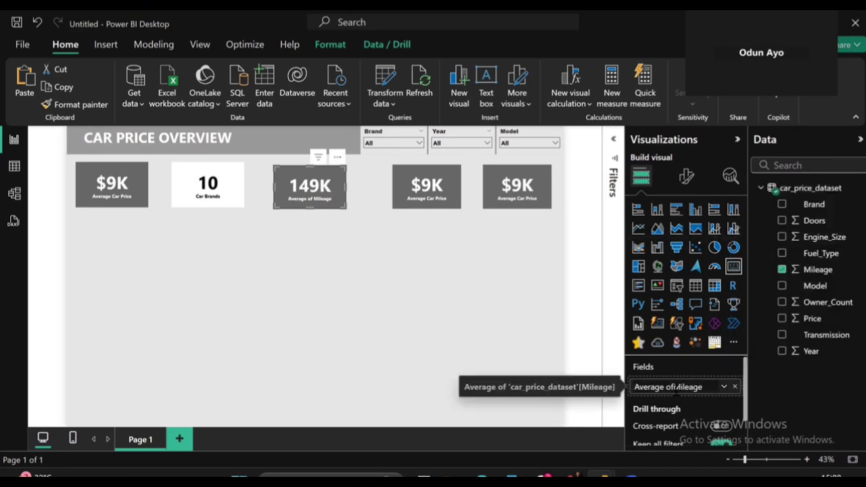
{"action": "key", "text": "BackSpace"}
{"action": "type", "text": "(M"}
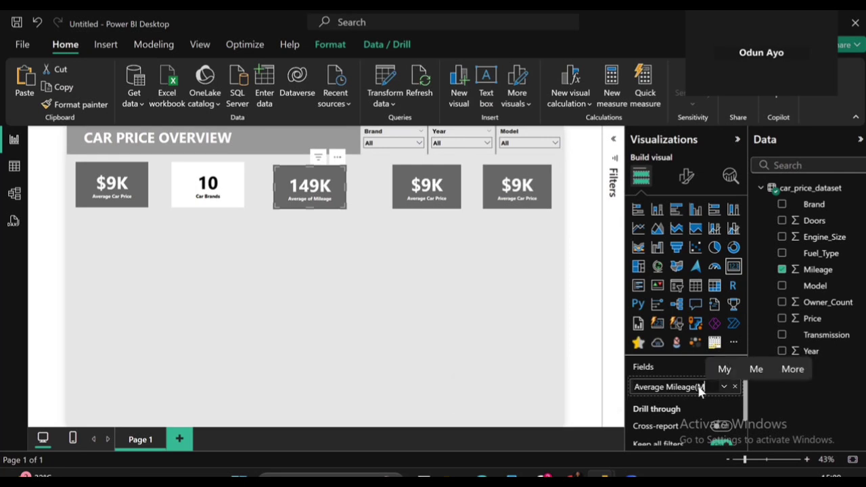
{"action": "type", "text": "PG)"}
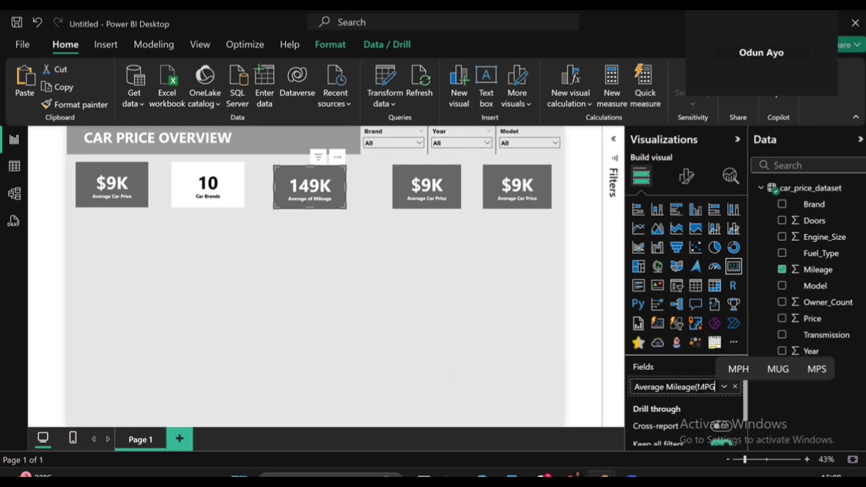
{"action": "key", "text": "Return"}
- Change the background color of the Average Mileage(MPG) card to black
{"action": "left_click", "coordinate": [687, 177]}
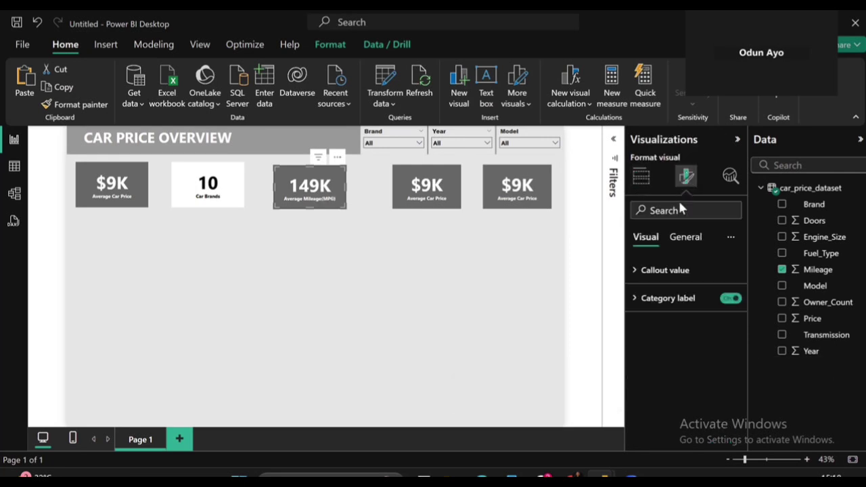
{"action": "left_click", "coordinate": [685, 238]}
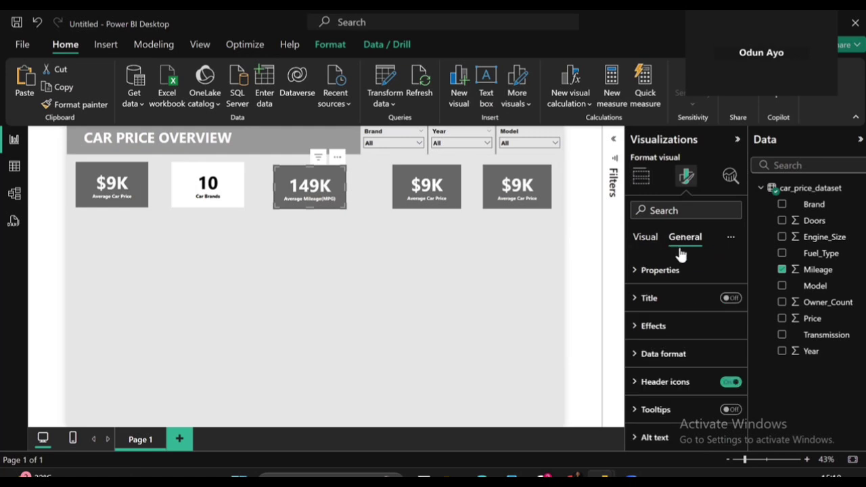
{"action": "left_click", "coordinate": [674, 325]}
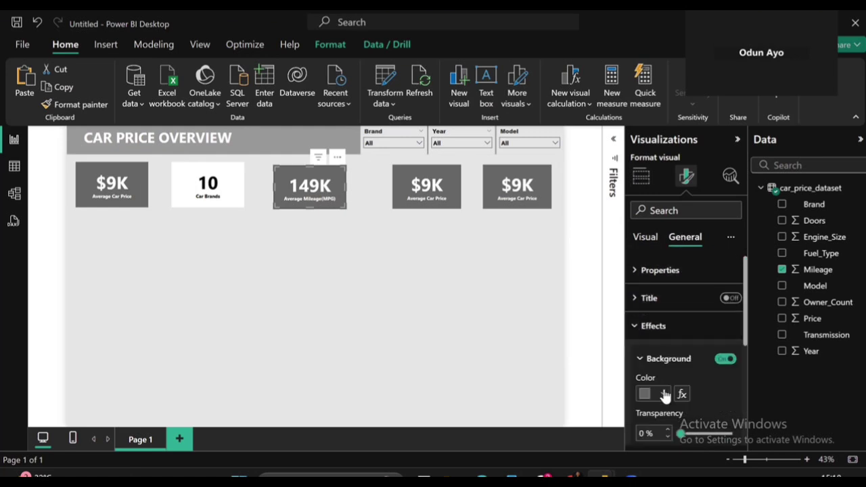
{"action": "left_click", "coordinate": [665, 393]}
{"action": "left_click", "coordinate": [653, 336]}
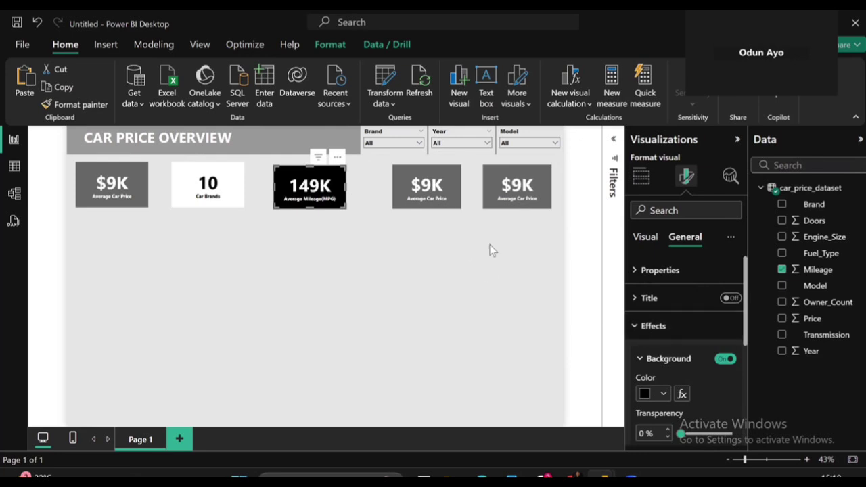
- Set the category label font of the Average Mileage(MPG) card to Segoe UI Bold
{"action": "left_click", "coordinate": [677, 277]}
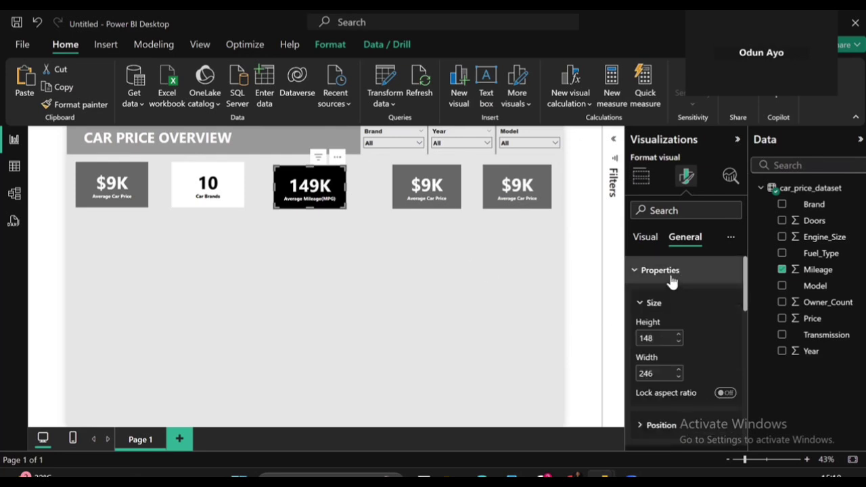
{"action": "left_click", "coordinate": [672, 274]}
{"action": "scroll", "coordinate": [660, 380], "scroll_direction": "down", "scroll_amount": 3}
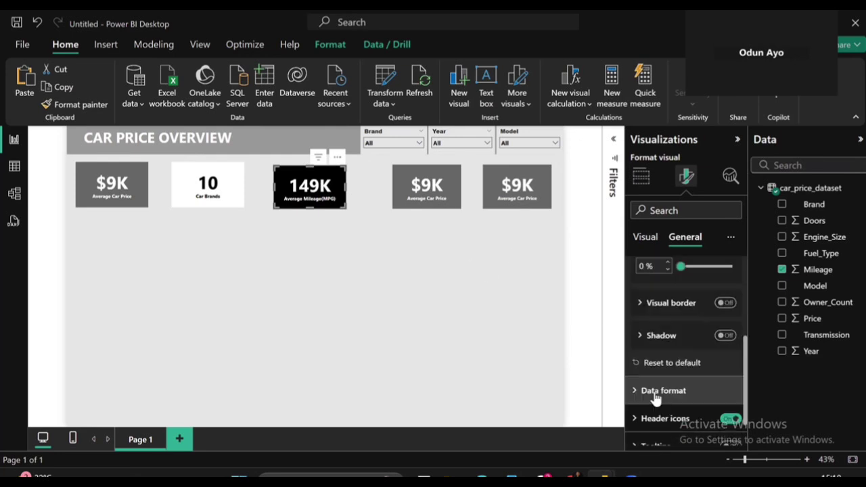
{"action": "left_click", "coordinate": [643, 237]}
{"action": "left_click", "coordinate": [672, 300]}
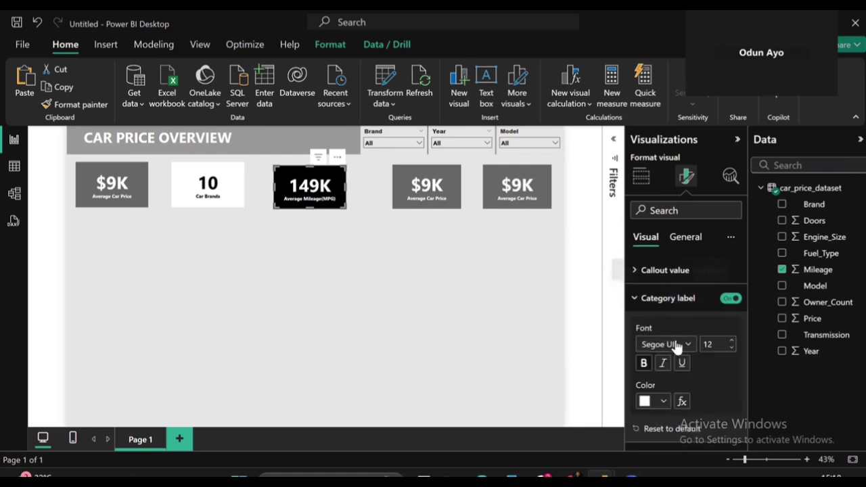
{"action": "left_click", "coordinate": [688, 345]}
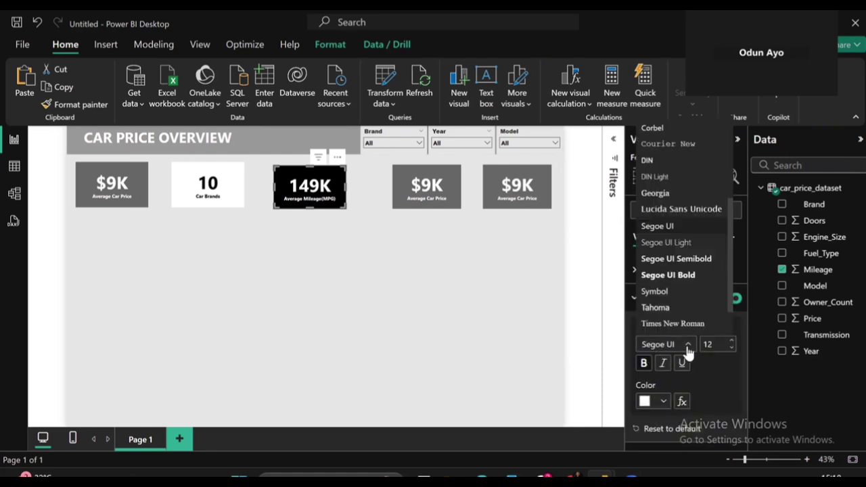
{"action": "left_click", "coordinate": [670, 275]}
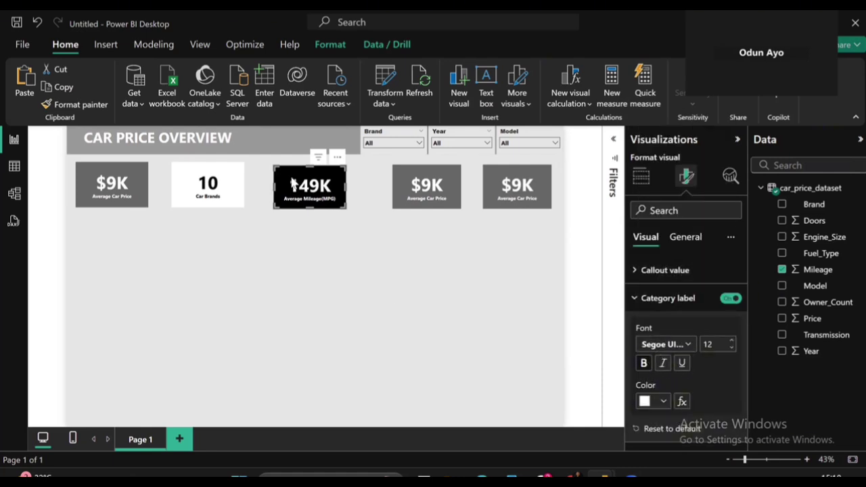
- Reposition the Average Mileage(MPG) and Car Brands cards to space and align them in the KPI row
{"action": "mouse_move", "coordinate": [302, 190]}
{"action": "left_mouse_down"}
{"action": "mouse_move", "coordinate": [292, 190]}
{"action": "mouse_move", "coordinate": [307, 182]}
{"action": "left_mouse_up"}
{"action": "left_click_drag", "start_coordinate": [178, 184], "coordinate": [189, 193]}
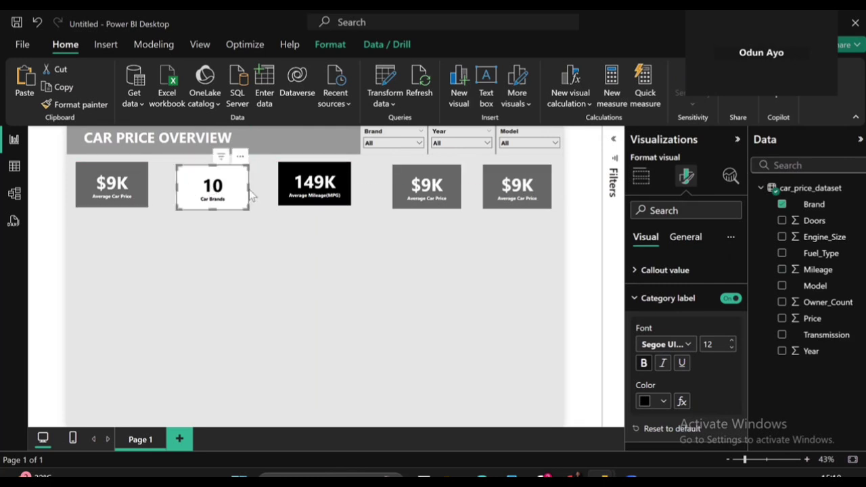
{"action": "left_click_drag", "start_coordinate": [296, 196], "coordinate": [296, 196]}
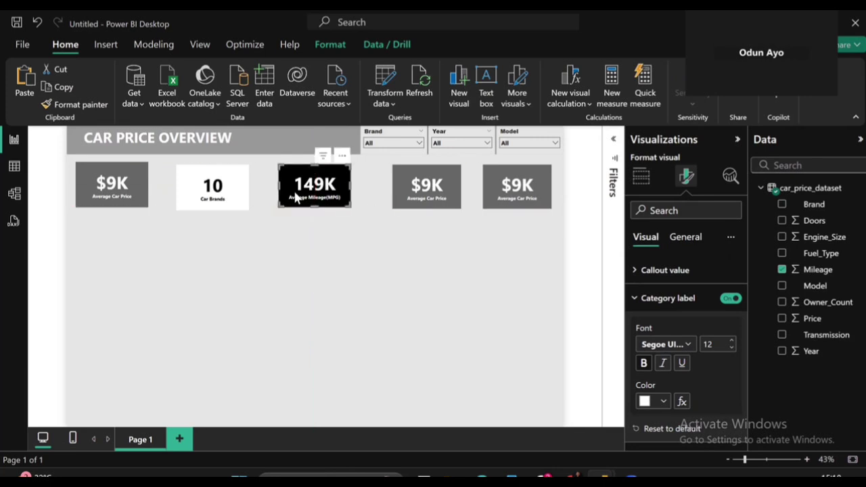
- Compare the height and width settings of the Average Mileage(MPG), Car Brands and Average Car Price cards
{"action": "left_click", "coordinate": [690, 247]}
{"action": "left_click", "coordinate": [677, 272]}
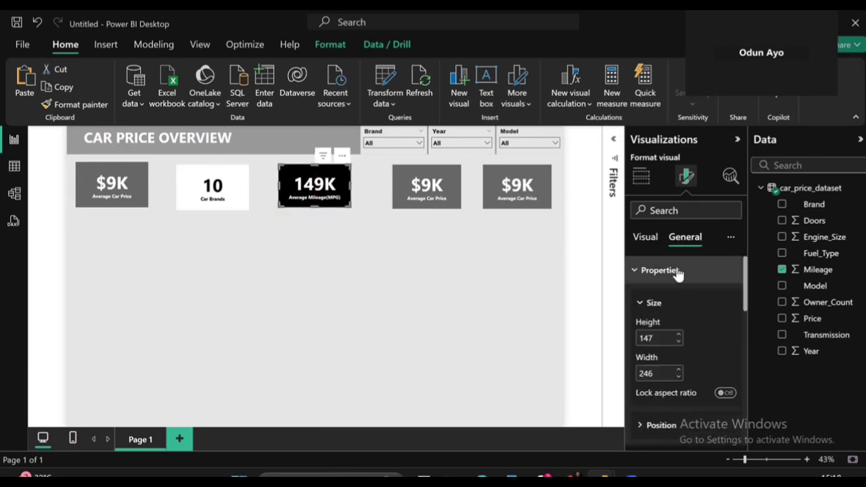
{"action": "left_click", "coordinate": [224, 192]}
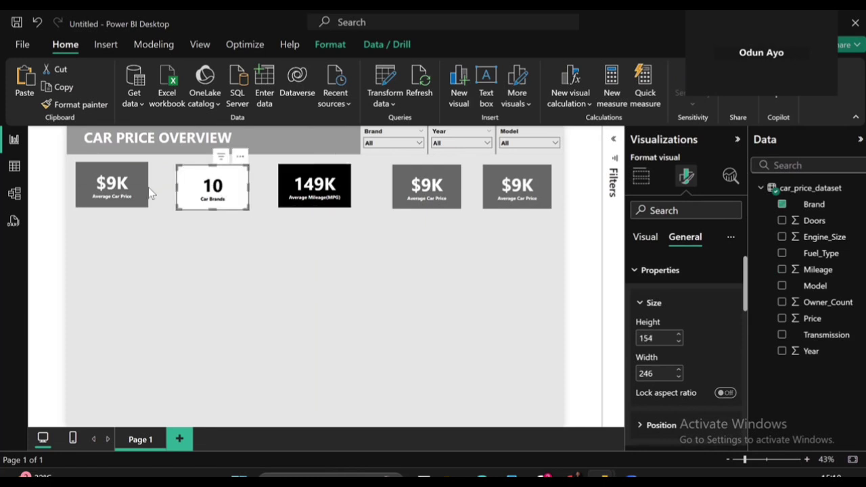
{"action": "left_click", "coordinate": [114, 194]}
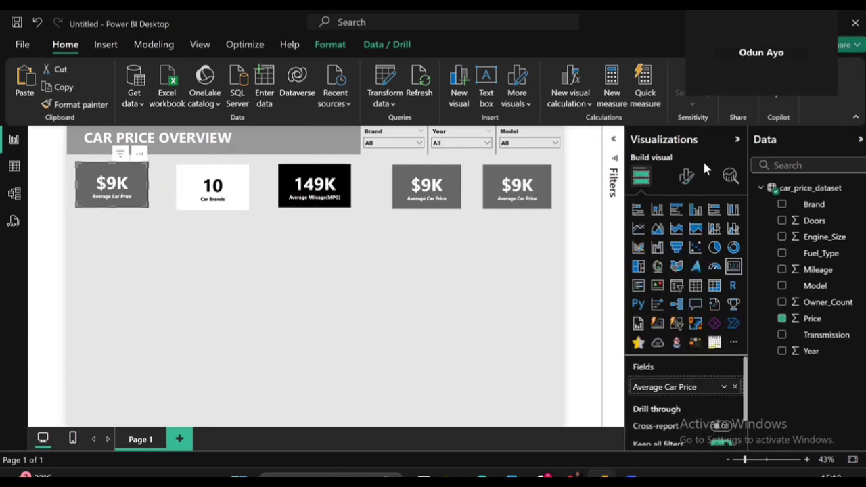
- Move the Car Brands card up slightly so its top edge aligns with the first Average Car Price card
{"action": "left_click", "coordinate": [686, 176]}
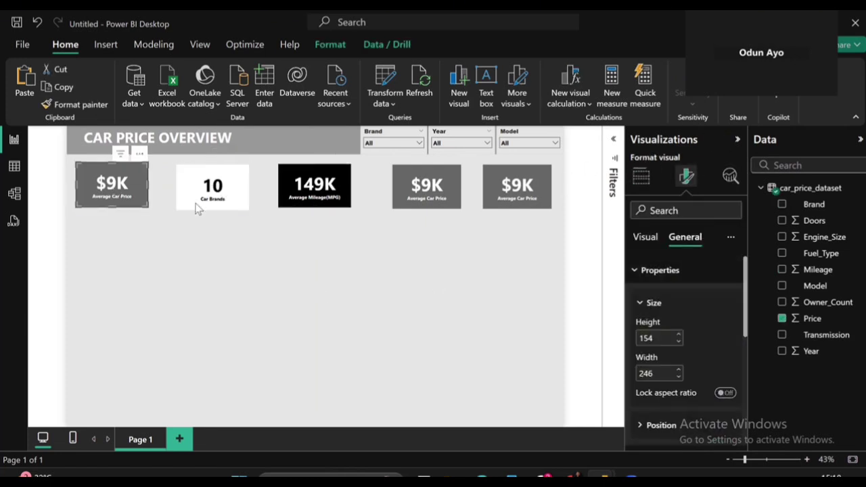
{"action": "left_click", "coordinate": [172, 181]}
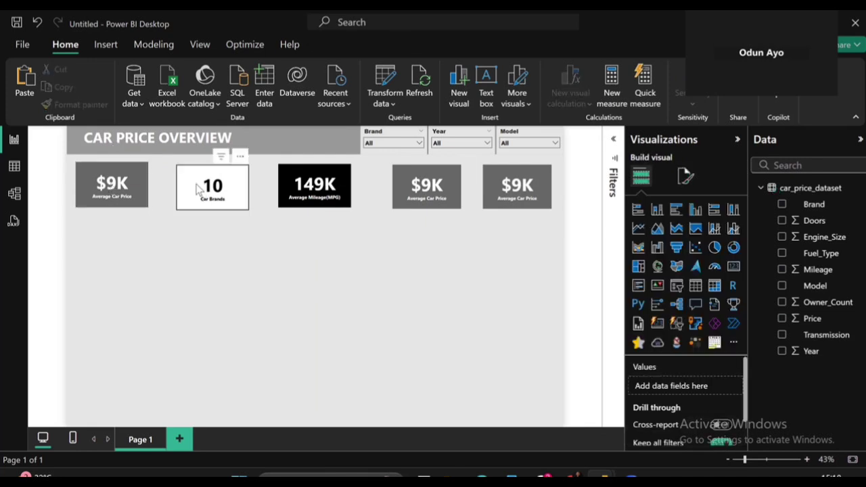
{"action": "left_click_drag", "start_coordinate": [198, 184], "coordinate": [194, 183]}
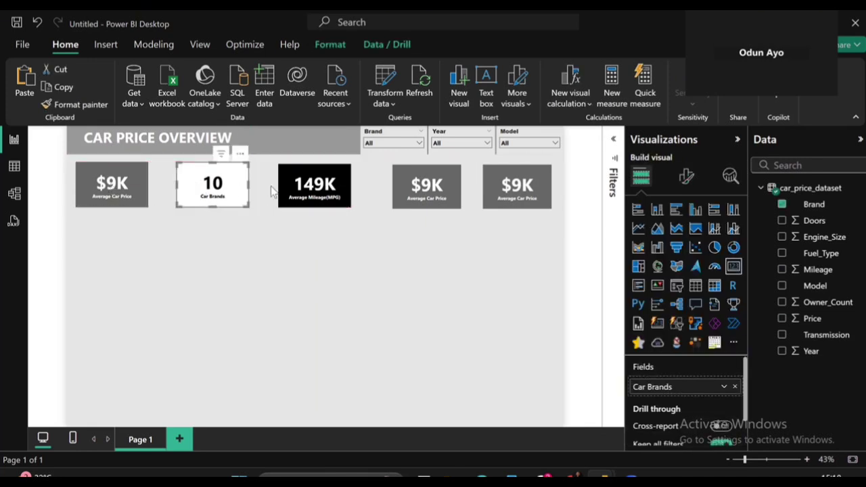
- Set the Average Mileage(MPG) card's height to 154 and move it into line with the Car Brands card
{"action": "left_click", "coordinate": [305, 184]}
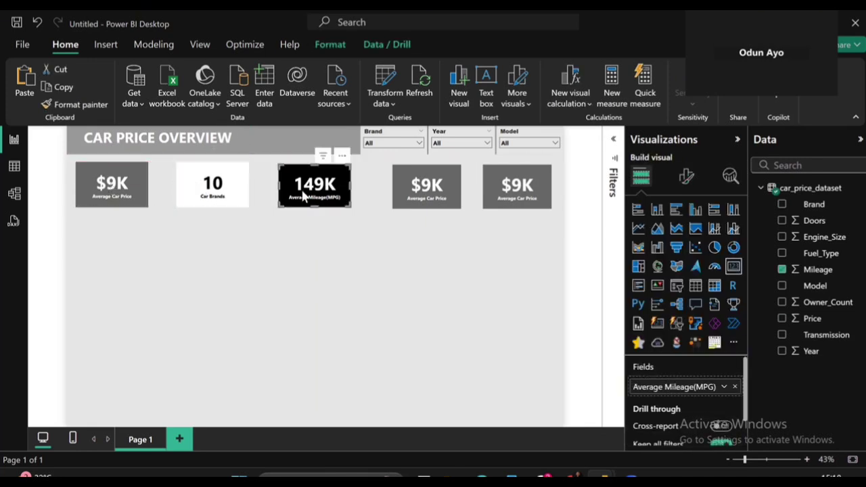
{"action": "left_click", "coordinate": [686, 176]}
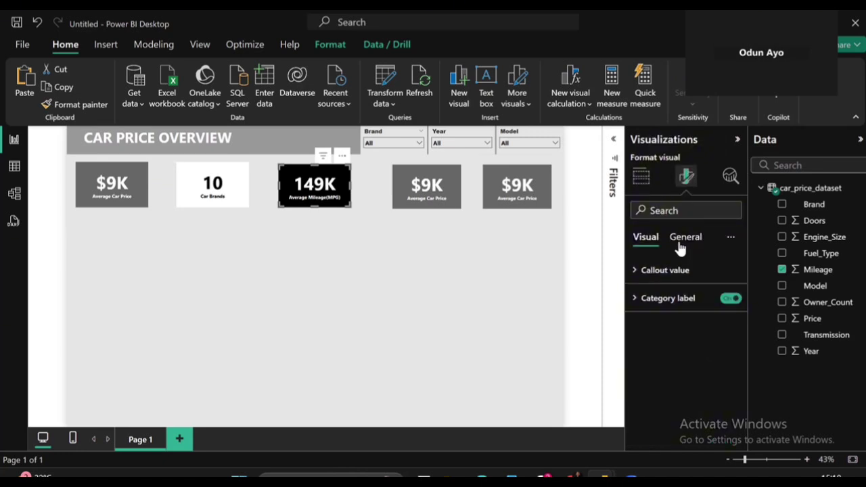
{"action": "left_click", "coordinate": [679, 243]}
{"action": "left_click", "coordinate": [673, 270]}
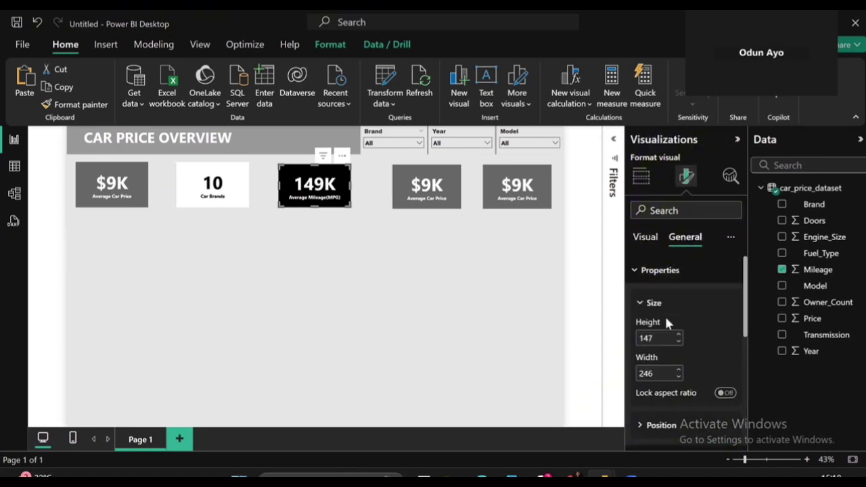
{"action": "double_click", "coordinate": [657, 337]}
{"action": "type", "text": "154"}
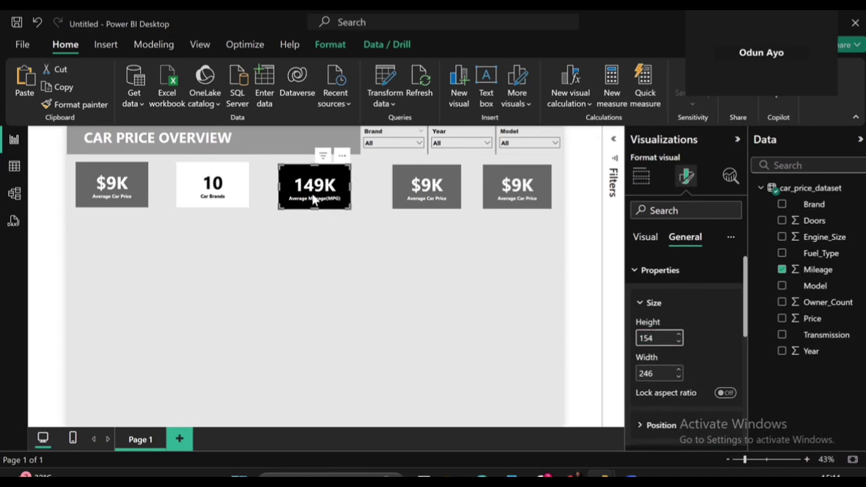
{"action": "left_click_drag", "start_coordinate": [314, 199], "coordinate": [308, 195]}
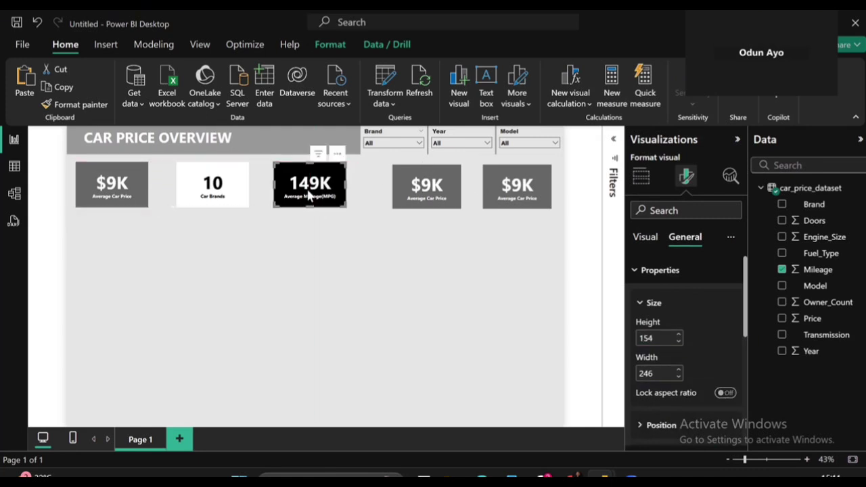
- Resize the fourth card to height 154 and width 246, and move it into line with the Average Mileage(MPG) card
{"action": "left_click", "coordinate": [432, 191]}
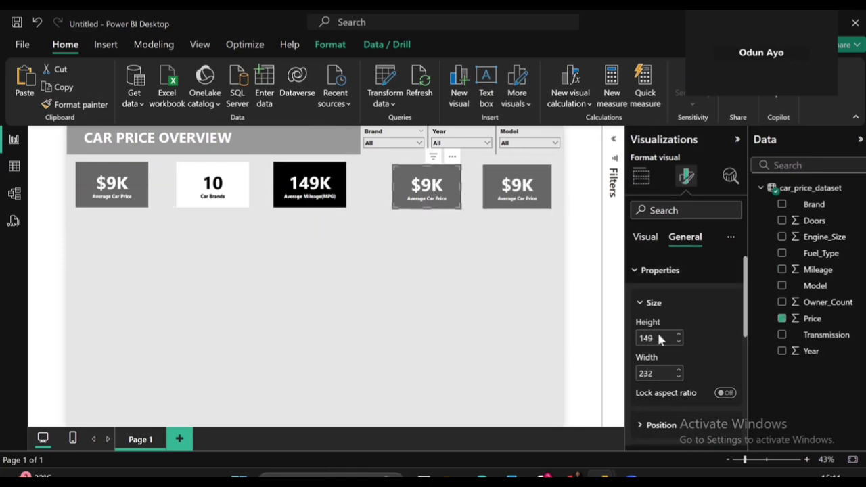
{"action": "left_click", "coordinate": [318, 202]}
{"action": "left_click", "coordinate": [444, 184]}
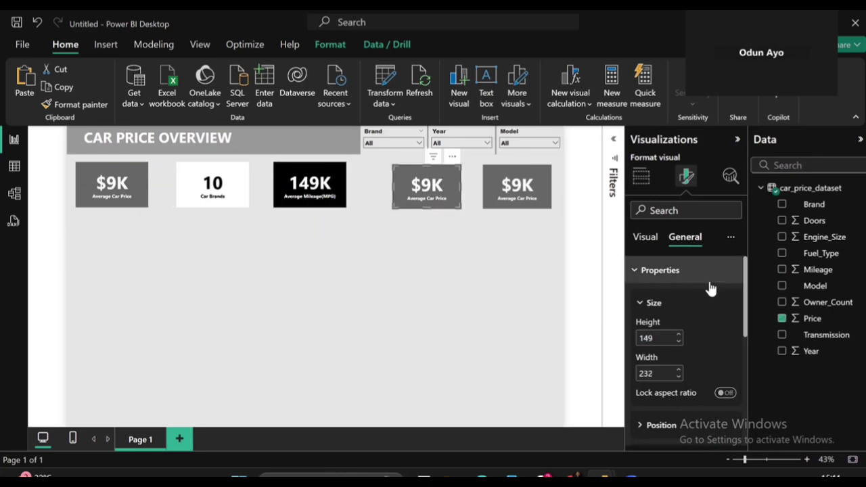
{"action": "left_click", "coordinate": [662, 338]}
{"action": "type", "text": "1"}
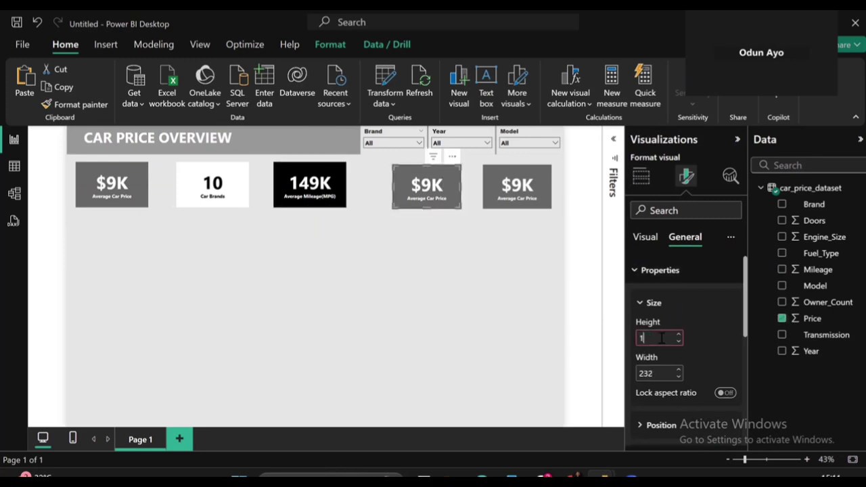
{"action": "left_click", "coordinate": [657, 372]}
{"action": "type", "text": "246"}
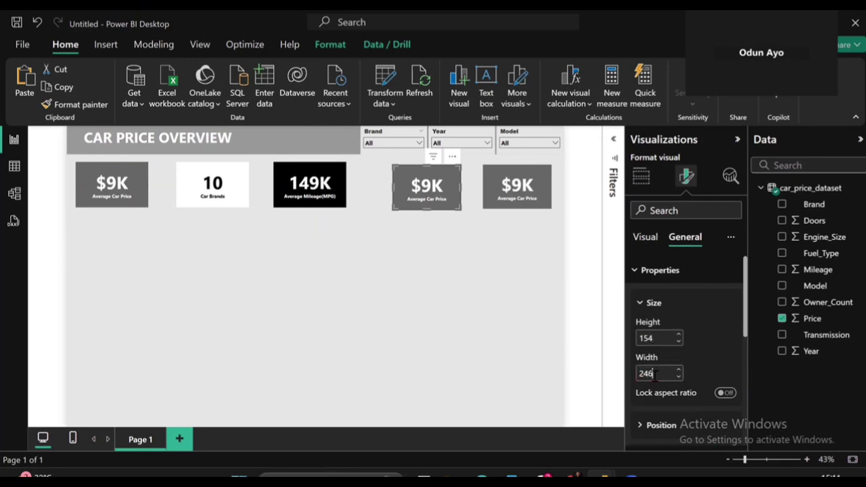
{"action": "left_click", "coordinate": [420, 188]}
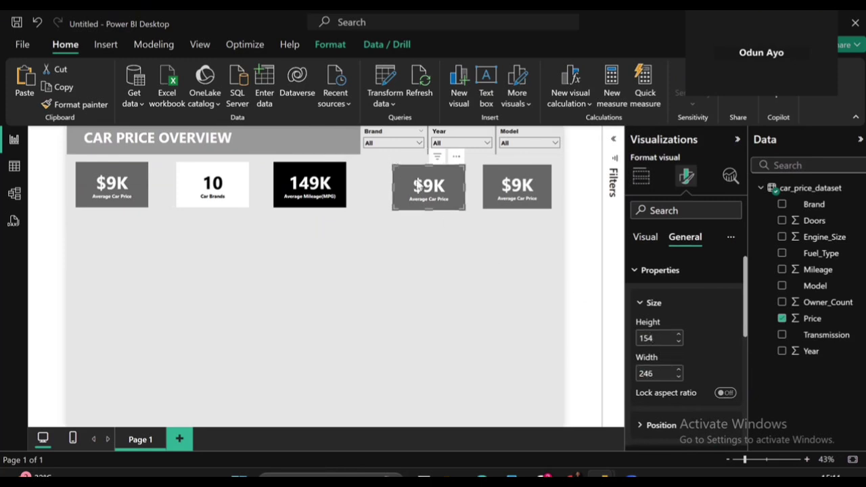
{"action": "left_click_drag", "start_coordinate": [420, 187], "coordinate": [404, 184]}
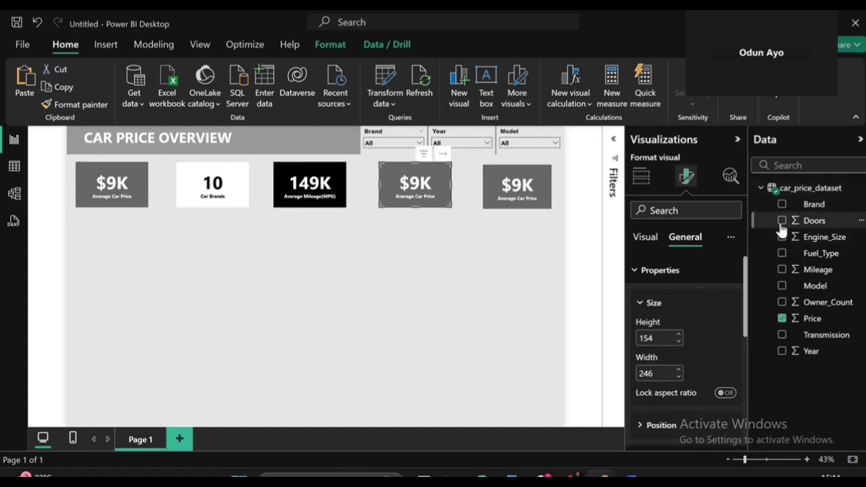
- Replace the Price field in the fourth card with Model, summarized as Count (Distinct)
{"action": "left_click", "coordinate": [782, 318]}
{"action": "left_click", "coordinate": [782, 287]}
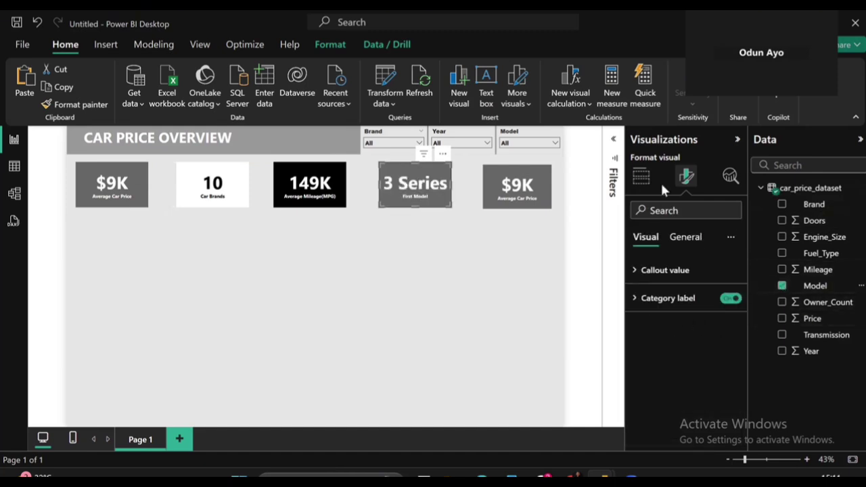
{"action": "left_click", "coordinate": [641, 176]}
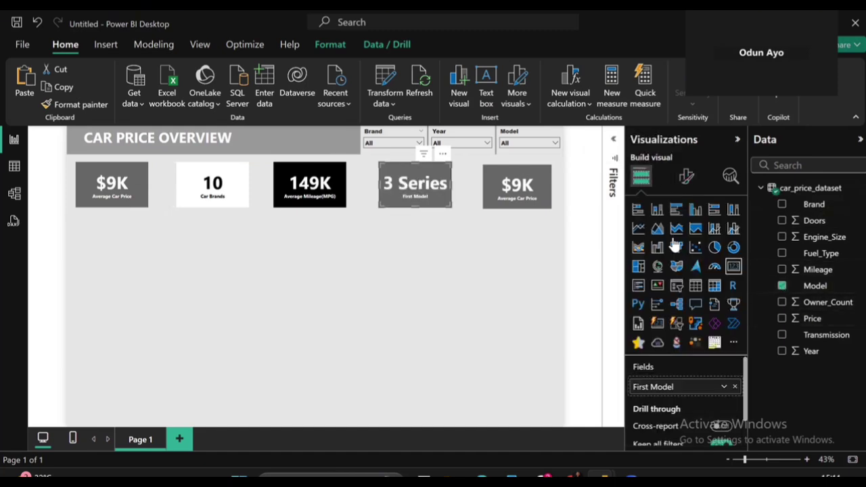
{"action": "left_click", "coordinate": [735, 387]}
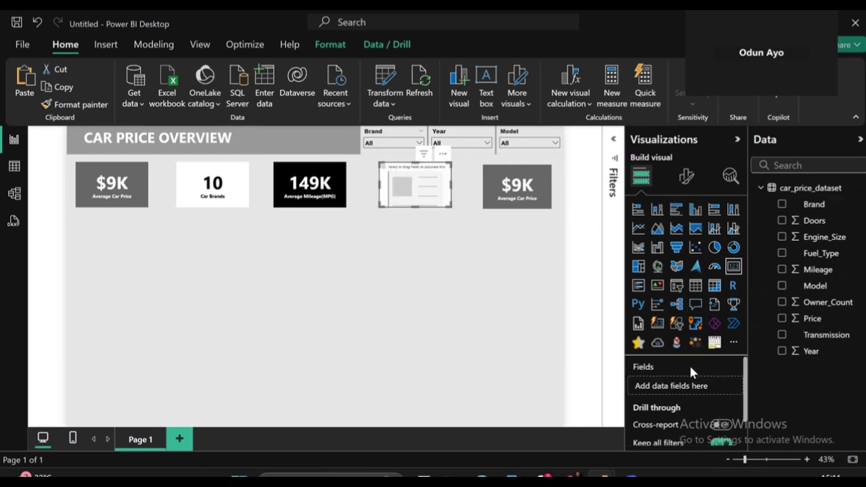
{"action": "left_click", "coordinate": [783, 287]}
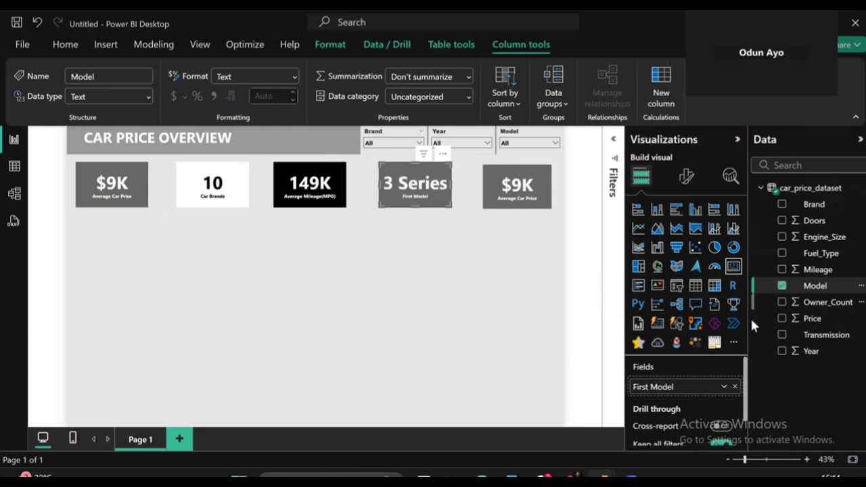
{"action": "left_click", "coordinate": [724, 390]}
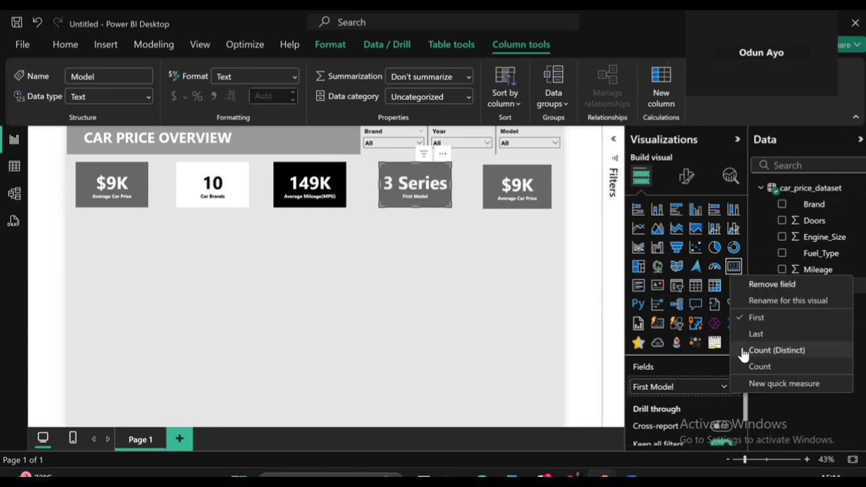
{"action": "left_click", "coordinate": [745, 352]}
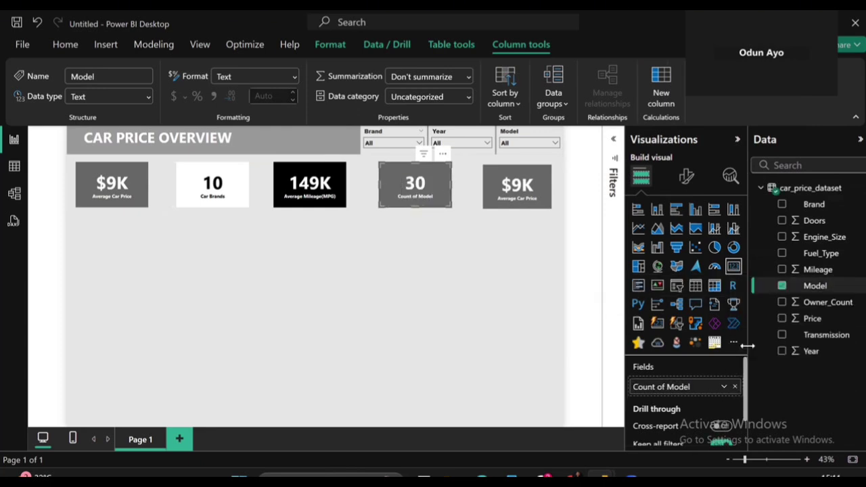
- Rename the fourth card's Model count field for this visual as "Car Models"
{"action": "double_click", "coordinate": [648, 388]}
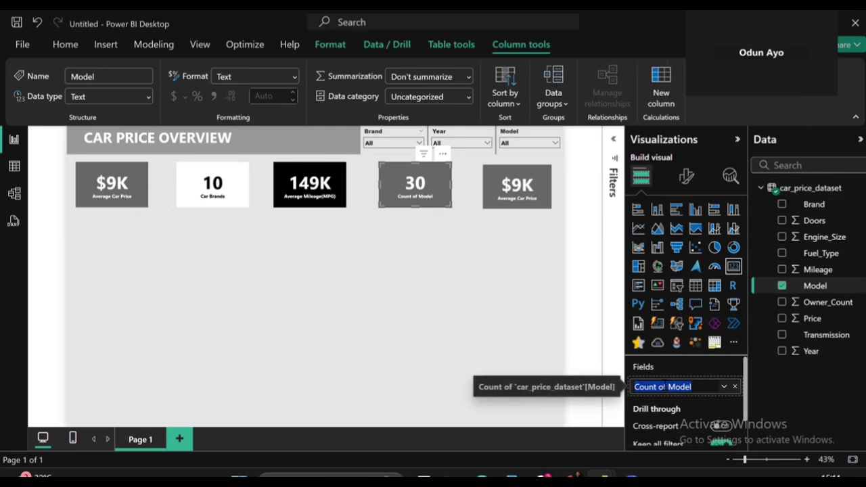
{"action": "left_click", "coordinate": [648, 388]}
{"action": "left_click", "coordinate": [668, 387]}
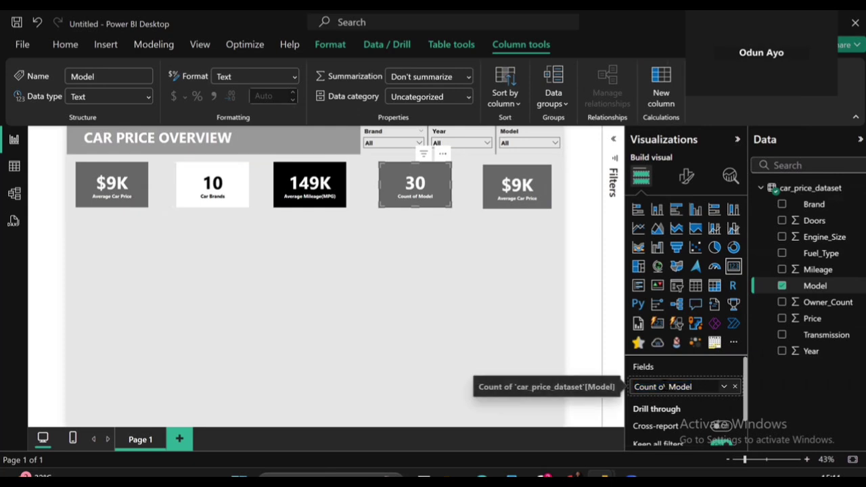
{"action": "key", "text": "BackSpace"}
{"action": "key", "text": "BackSpace"}
{"action": "key", "text": "BackSpace"}
{"action": "key", "text": "BackSpace"}
{"action": "key", "text": "BackSpace"}
{"action": "key", "text": "BackSpace"}
{"action": "key", "text": "BackSpace"}
{"action": "key", "text": "BackSpace"}
{"action": "key", "text": "BackSpace"}
{"action": "type", "text": "Car"}
{"action": "key", "text": "End"}
{"action": "type", "text": "s"}
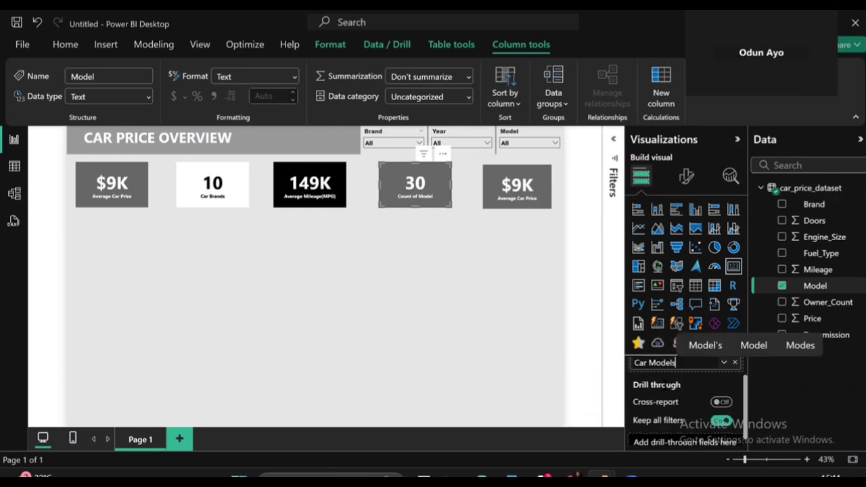
{"action": "key", "text": "Return"}
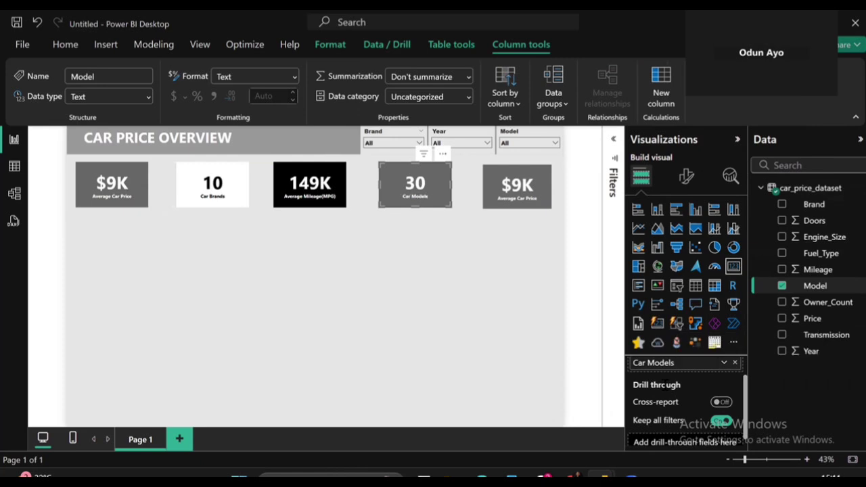
- Change the Car Models card's background color to white
{"action": "left_click", "coordinate": [686, 176]}
{"action": "left_click", "coordinate": [687, 238]}
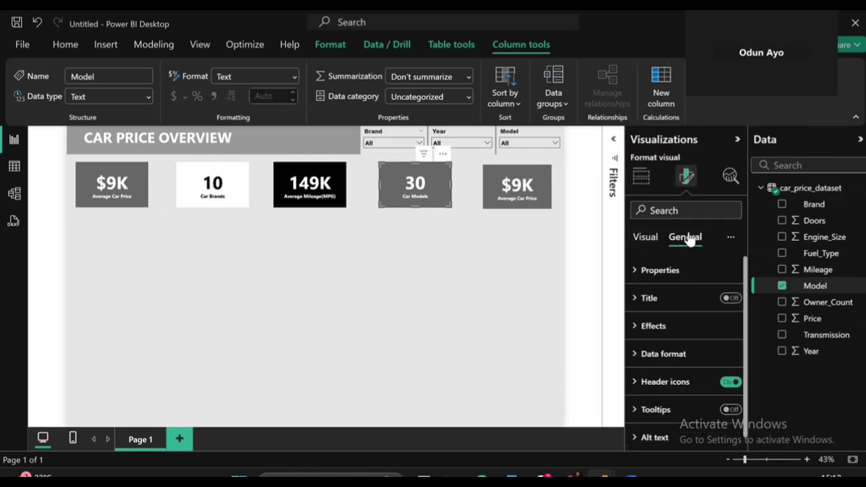
{"action": "left_click", "coordinate": [669, 325]}
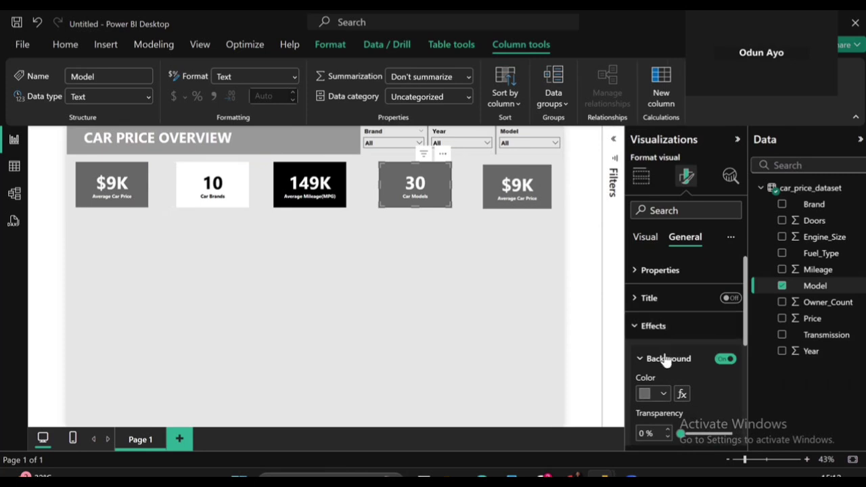
{"action": "left_click", "coordinate": [662, 396]}
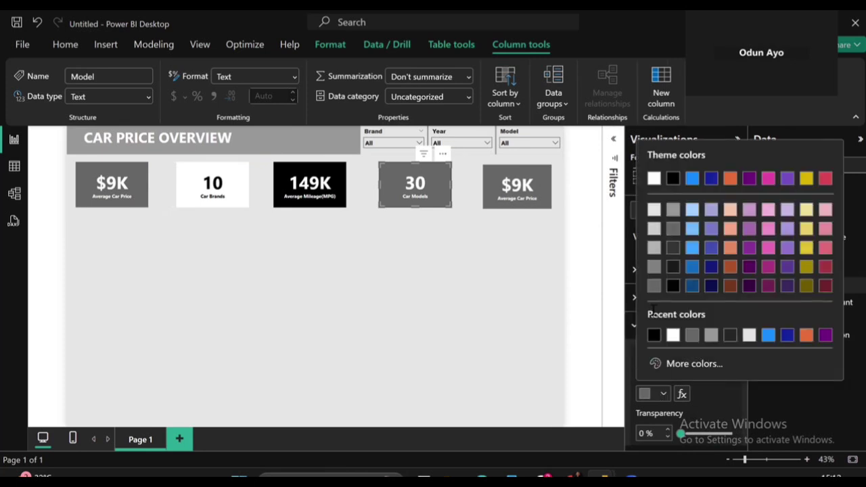
{"action": "left_click", "coordinate": [673, 336]}
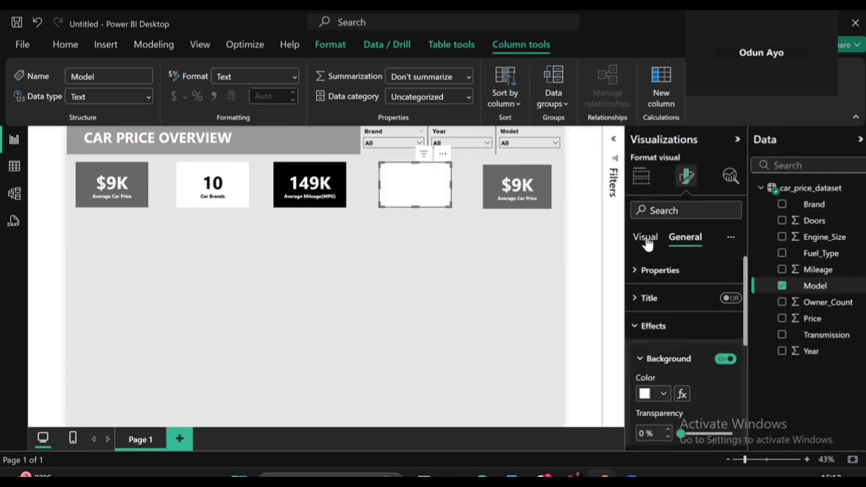
- Set the callout value color of the Car Models card to black
{"action": "left_click", "coordinate": [645, 238]}
{"action": "left_click", "coordinate": [659, 273]}
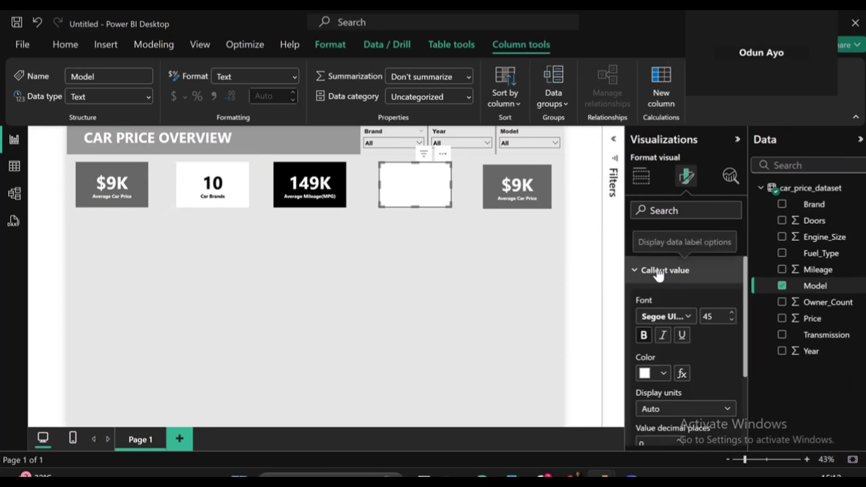
{"action": "left_click", "coordinate": [663, 375]}
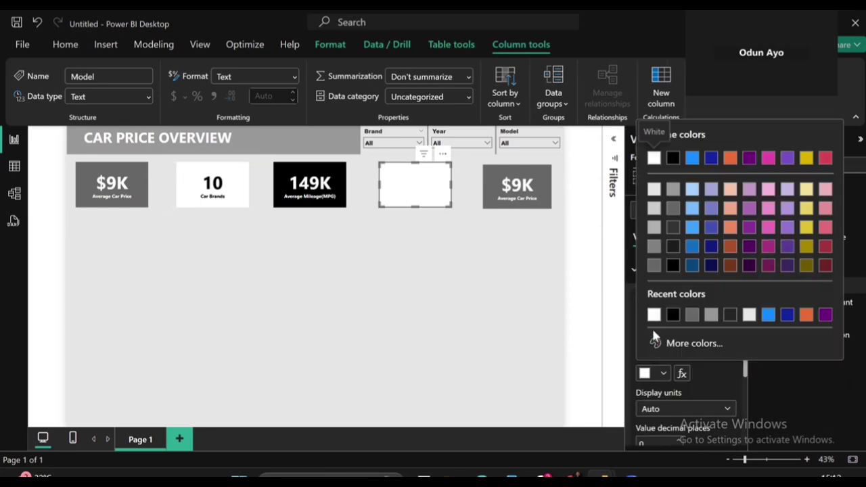
{"action": "left_click", "coordinate": [670, 314]}
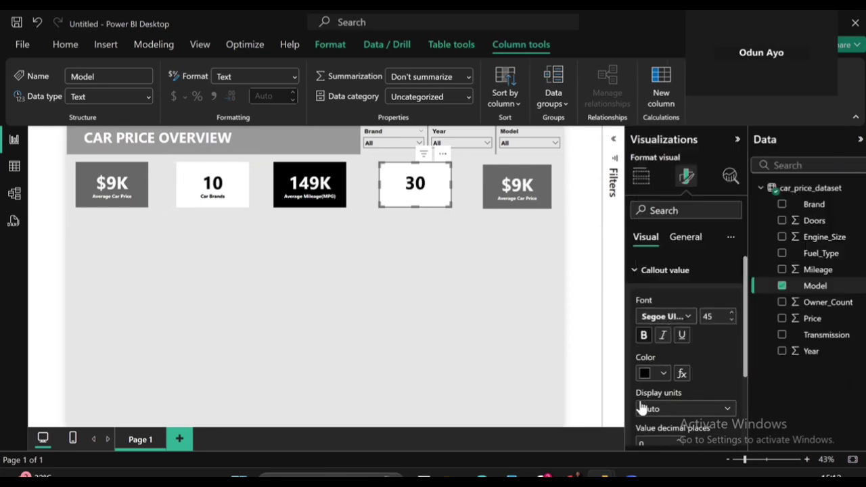
- Format the Car Models card's category label in black with the Segoe UI Bold font
{"action": "scroll", "coordinate": [665, 408], "scroll_direction": "down", "scroll_amount": 3}
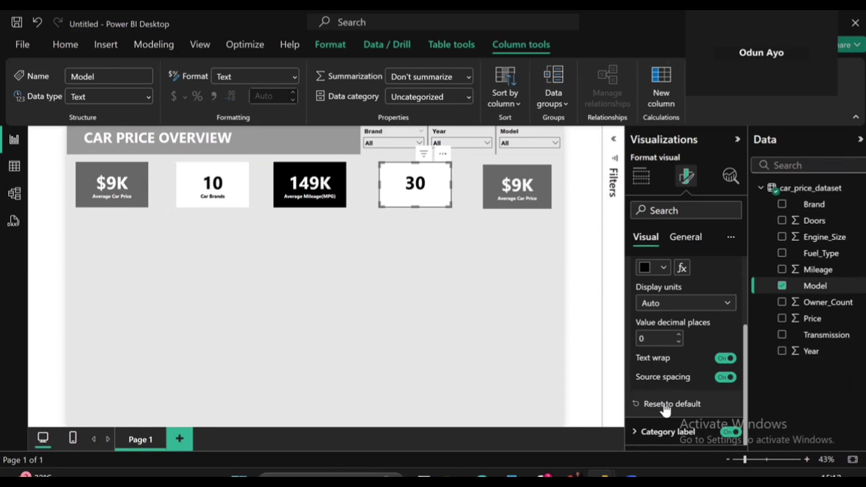
{"action": "left_click", "coordinate": [668, 435]}
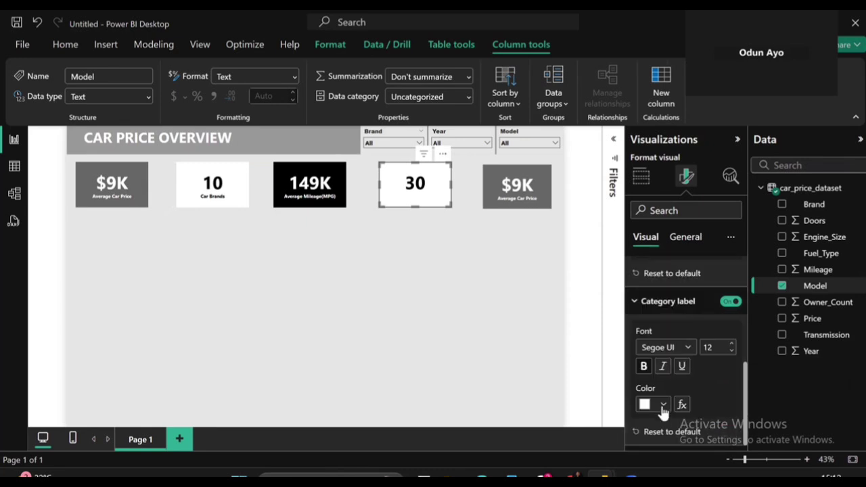
{"action": "left_click", "coordinate": [664, 407]}
{"action": "left_click", "coordinate": [650, 348]}
{"action": "left_click", "coordinate": [689, 347]}
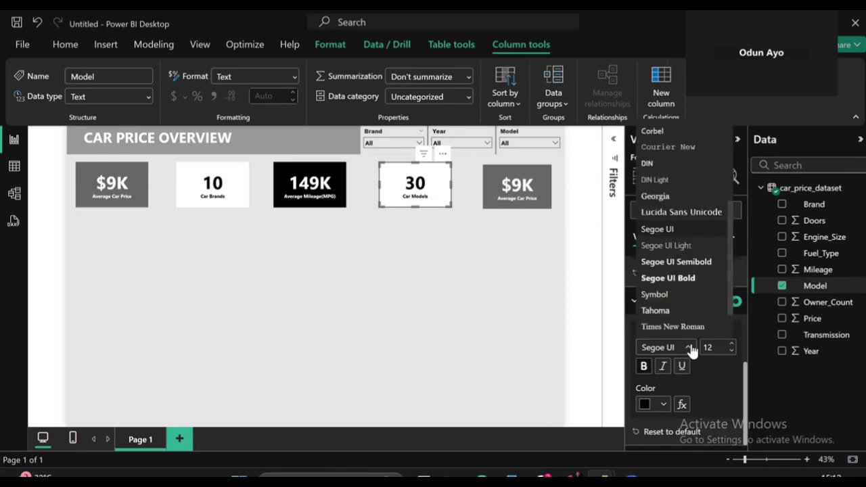
{"action": "left_click", "coordinate": [683, 280]}
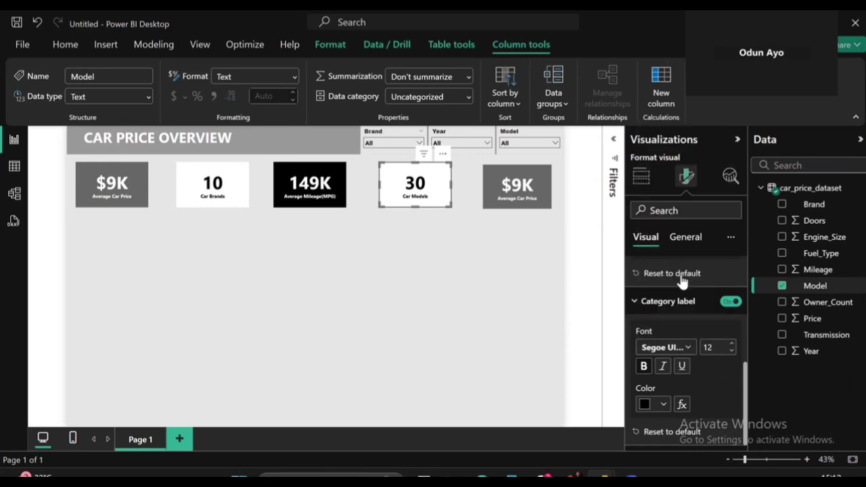
- Replace the Price field in the fifth card with Owner_Count
{"action": "left_click", "coordinate": [497, 201]}
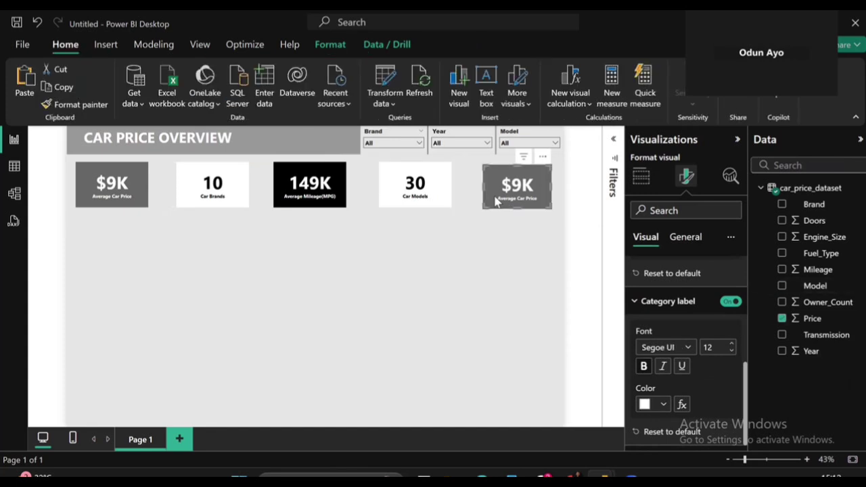
{"action": "left_click", "coordinate": [782, 319]}
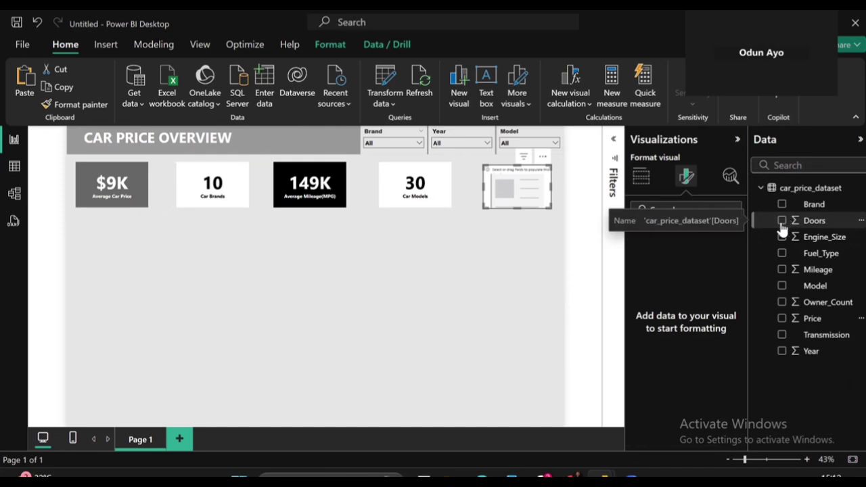
{"action": "left_click", "coordinate": [783, 302]}
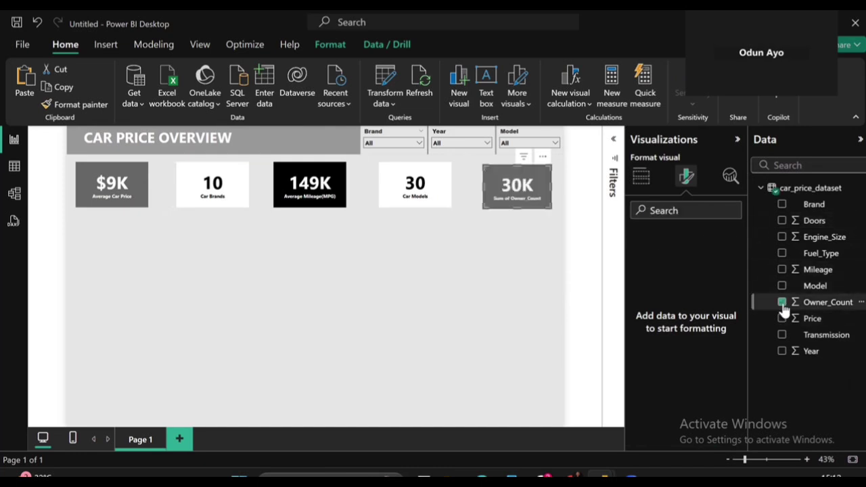
- Rename the fifth card's Owner_Count field for this visual as "Total Owners"
{"action": "left_click", "coordinate": [642, 177]}
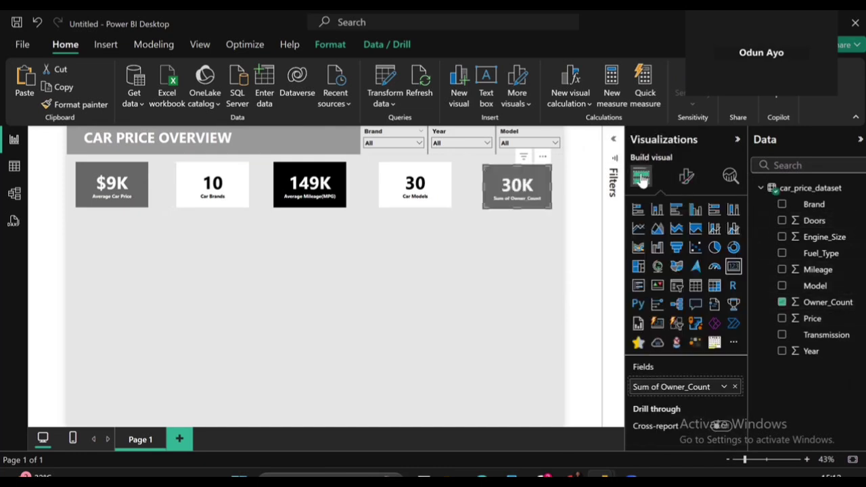
{"action": "double_click", "coordinate": [660, 388]}
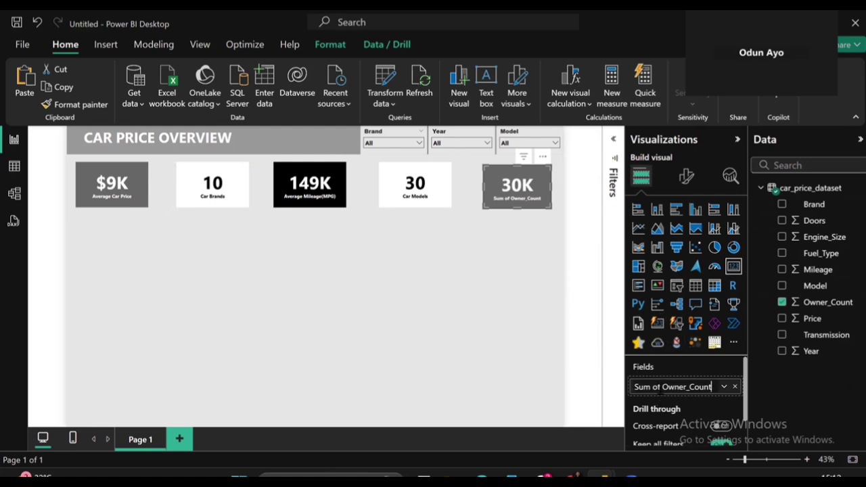
{"action": "left_click", "coordinate": [661, 387]}
{"action": "key", "text": "BackSpace"}
{"action": "key", "text": "BackSpace"}
{"action": "key", "text": "BackSpace"}
{"action": "key", "text": "BackSpace"}
{"action": "key", "text": "BackSpace"}
{"action": "key", "text": "BackSpace"}
{"action": "key", "text": "BackSpace"}
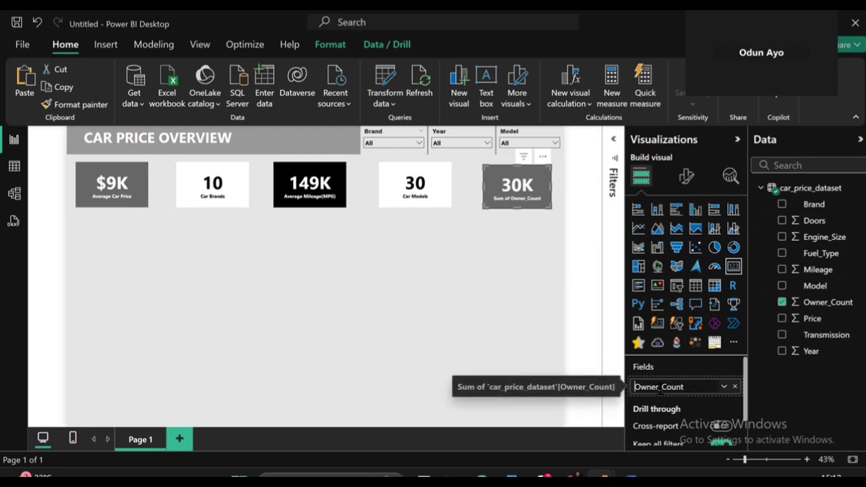
{"action": "type", "text": "Total"}
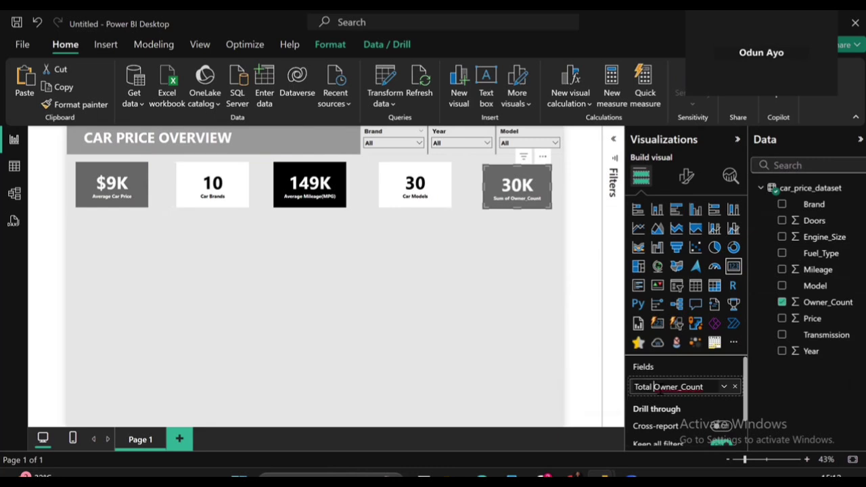
{"action": "key", "text": "BackSpace"}
{"action": "key", "text": "Return"}
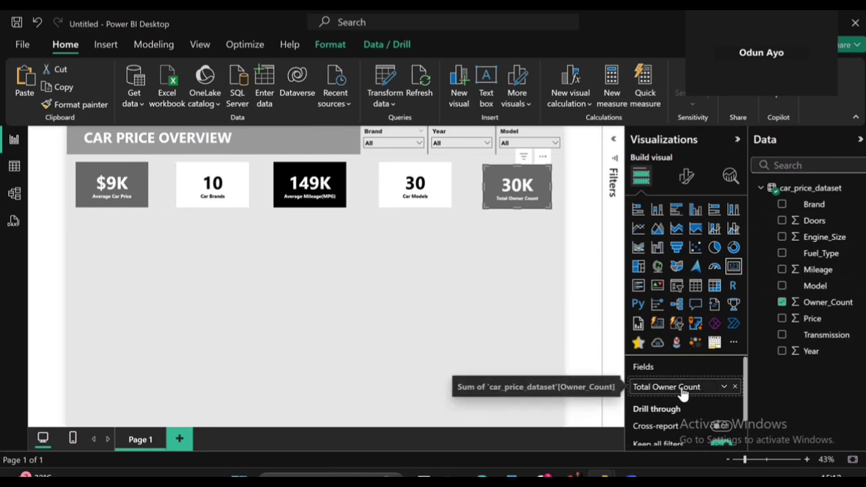
{"action": "double_click", "coordinate": [683, 387]}
{"action": "key", "text": "BackSpace"}
{"action": "key", "text": "BackSpace"}
{"action": "key", "text": "BackSpace"}
{"action": "type", "text": "s"}
{"action": "key", "text": "Return"}
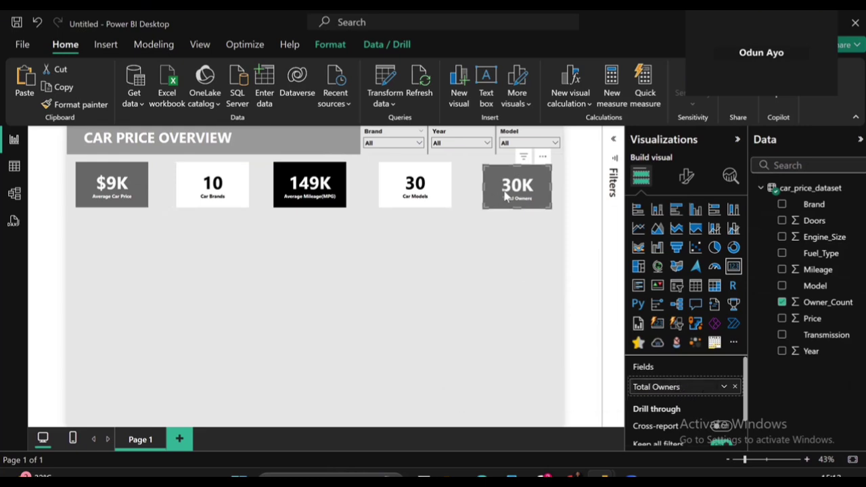
- Line up the Total Owners card with the card row and copy the Car Models card's formatting onto it
{"action": "left_click_drag", "start_coordinate": [509, 194], "coordinate": [502, 192]}
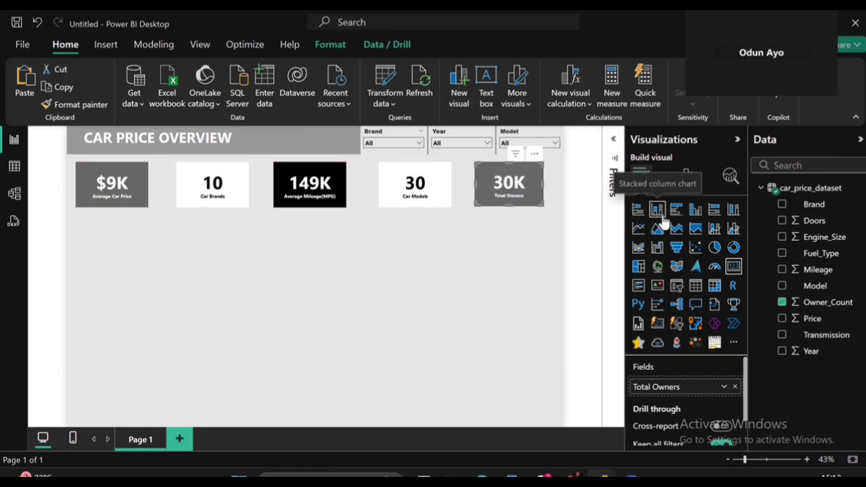
{"action": "left_click", "coordinate": [445, 189]}
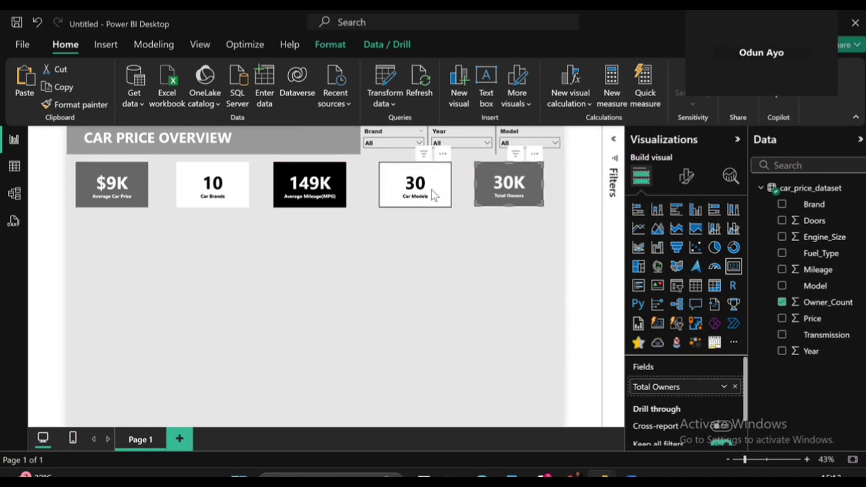
{"action": "left_click", "coordinate": [80, 106]}
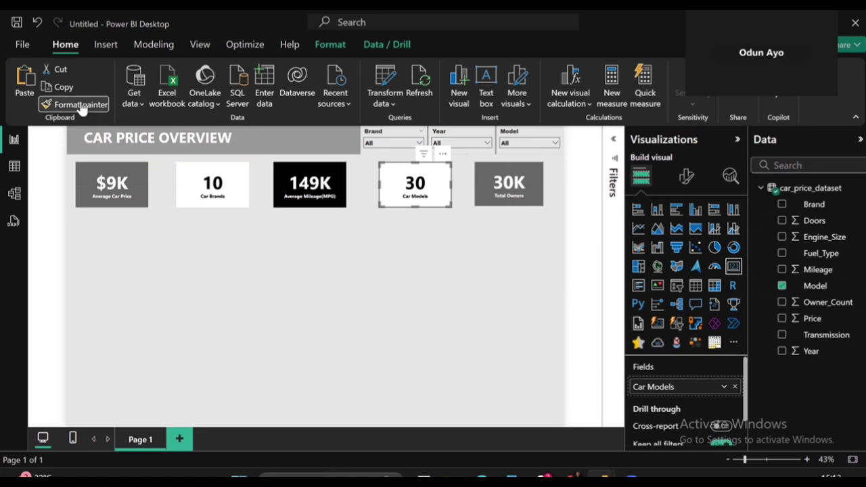
{"action": "left_click", "coordinate": [484, 193]}
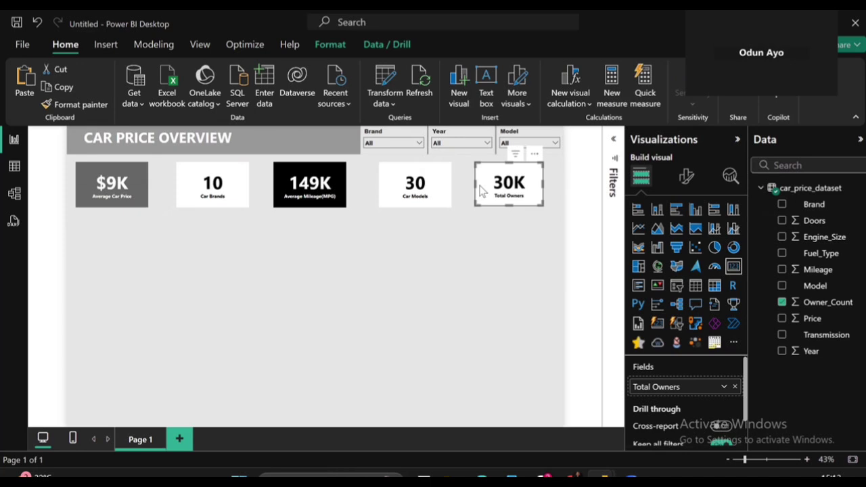
{"action": "left_click_drag", "start_coordinate": [478, 187], "coordinate": [476, 187]}
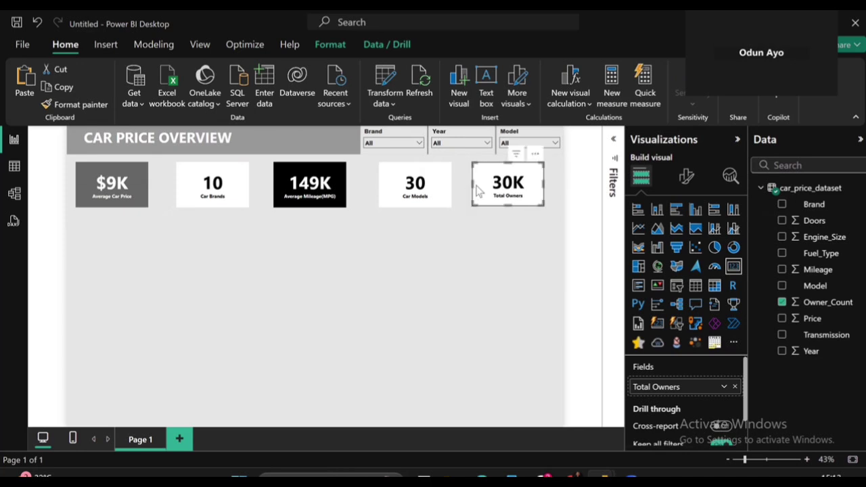
- Set the Total Owners card's height to 154 and width to 246, matching the Car Models card
{"action": "left_click", "coordinate": [687, 176]}
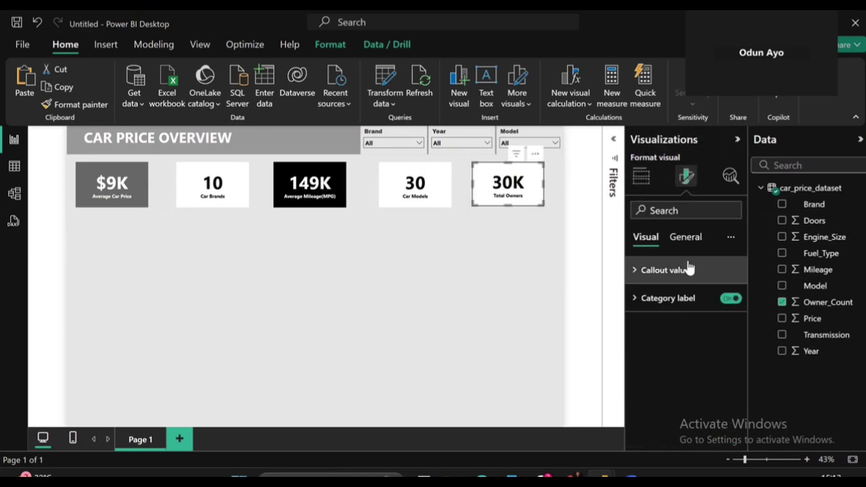
{"action": "left_click", "coordinate": [686, 240]}
{"action": "left_click", "coordinate": [681, 279]}
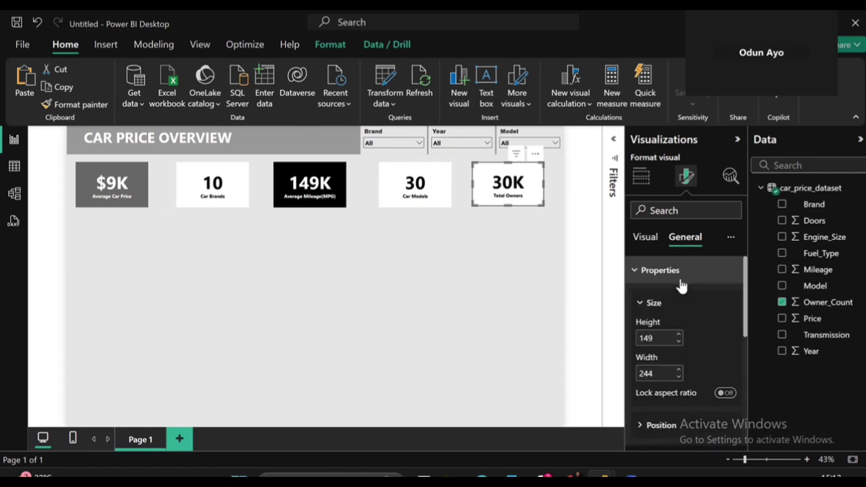
{"action": "double_click", "coordinate": [661, 339]}
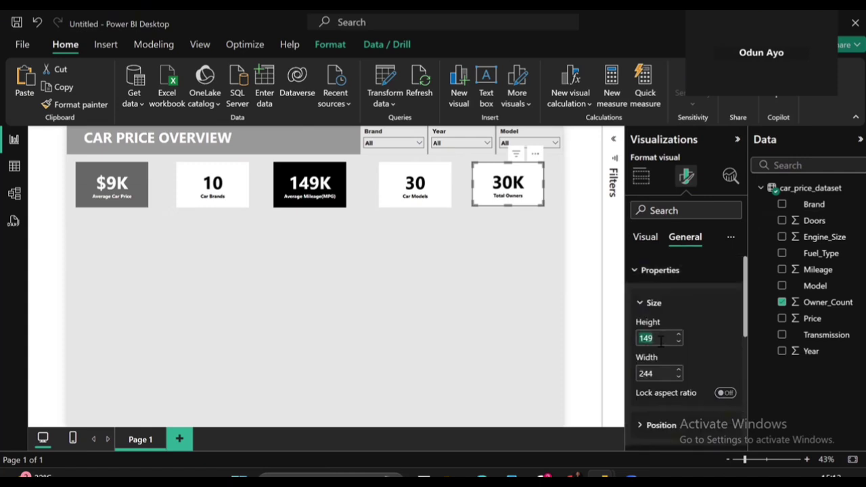
{"action": "left_click", "coordinate": [416, 193]}
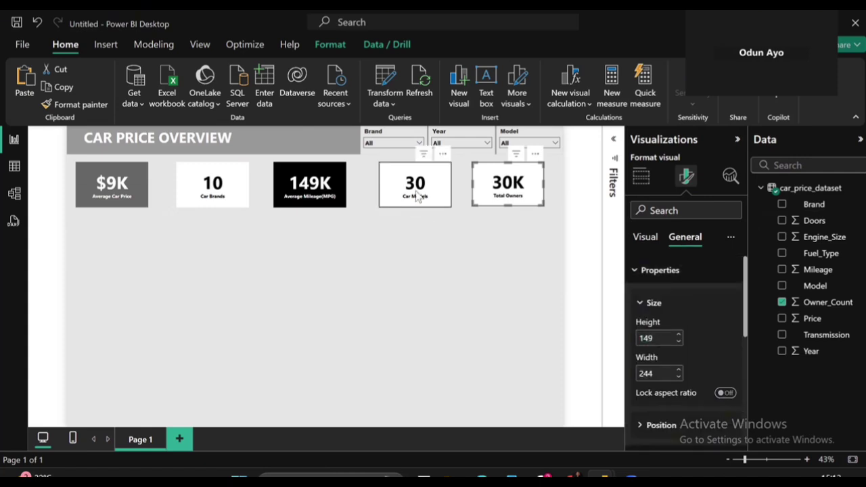
{"action": "left_click", "coordinate": [509, 192]}
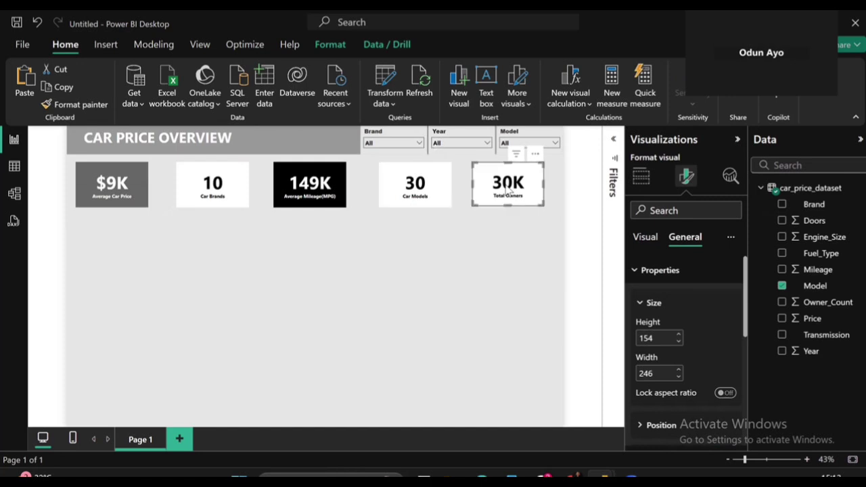
{"action": "double_click", "coordinate": [647, 338]}
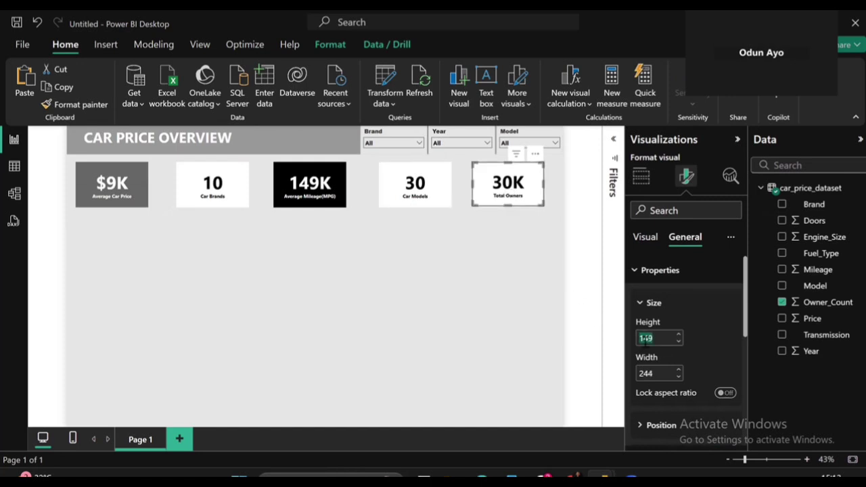
{"action": "type", "text": "154"}
{"action": "key", "text": "Return"}
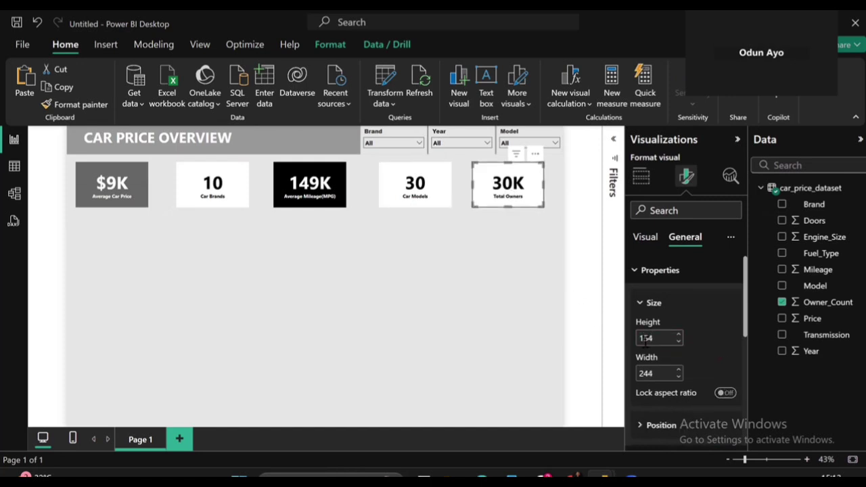
{"action": "double_click", "coordinate": [654, 374]}
{"action": "type", "text": "246"}
{"action": "key", "text": "Return"}
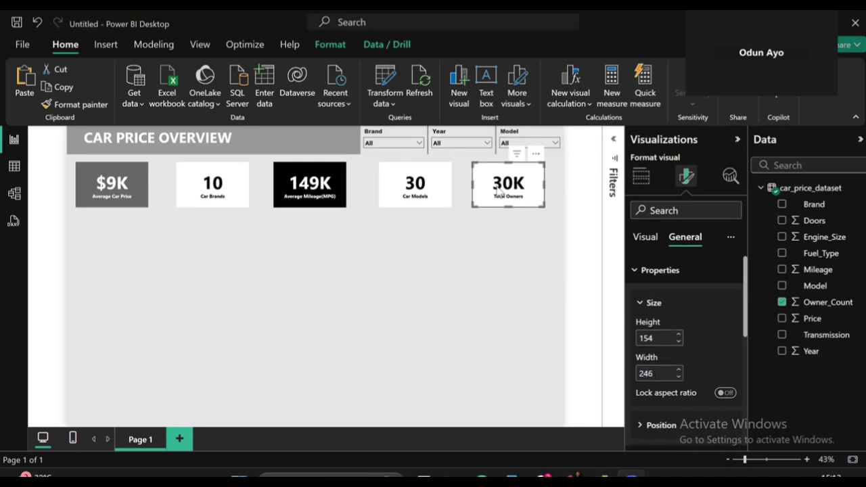
- Move the Total Owners card slightly closer to the Car Models card, keeping it level with the row
{"action": "left_click_drag", "start_coordinate": [499, 193], "coordinate": [494, 195]}
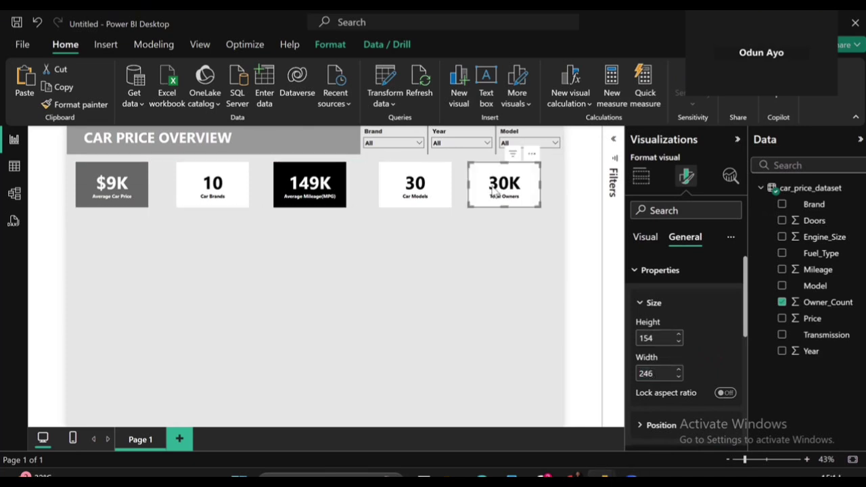
{"action": "left_click", "coordinate": [513, 253]}
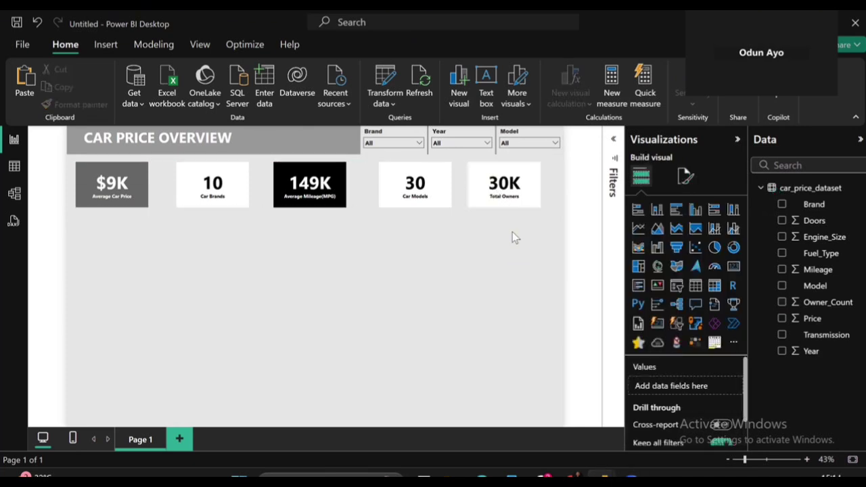
{"action": "left_click", "coordinate": [519, 198]}
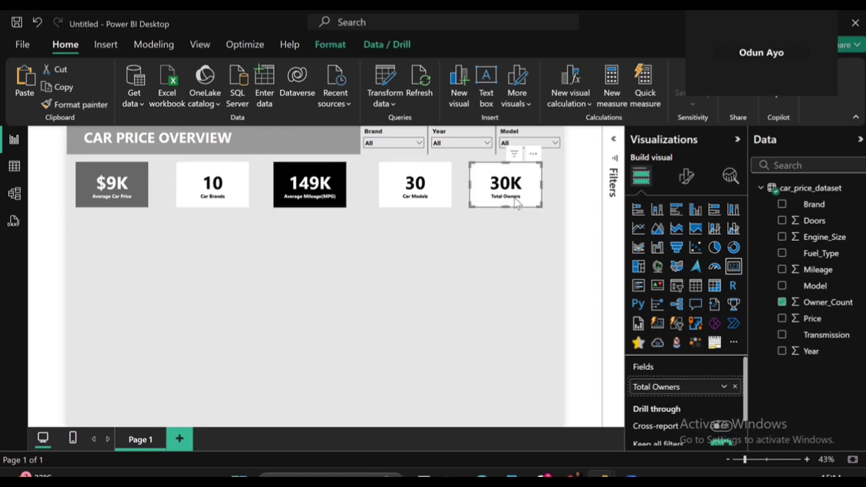
- Space out the Average Car Price, Car Brands and Average Mileage(MPG) cards more evenly, with the mileage card centred on the page
{"action": "left_click_drag", "start_coordinate": [100, 191], "coordinate": [109, 189]}
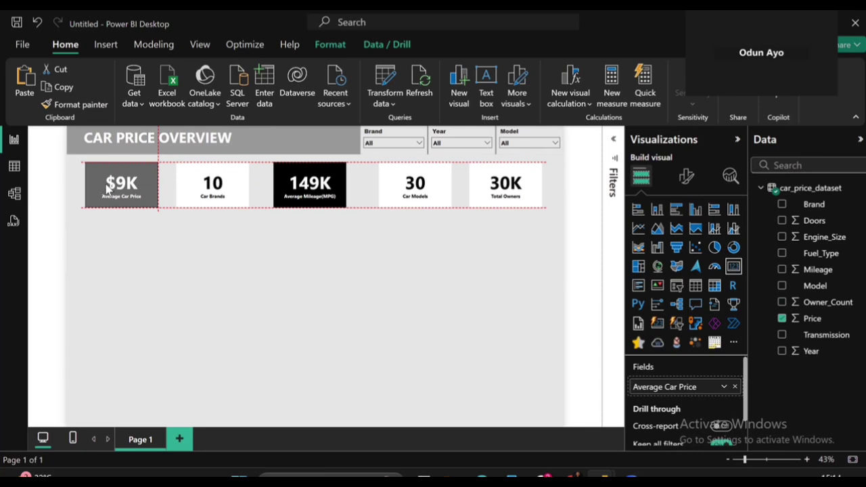
{"action": "left_click_drag", "start_coordinate": [106, 190], "coordinate": [108, 190]}
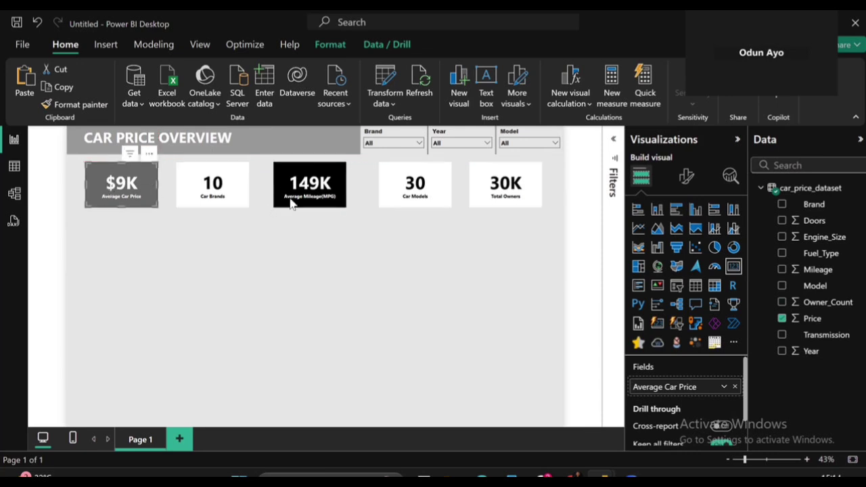
{"action": "left_click_drag", "start_coordinate": [303, 196], "coordinate": [302, 197]}
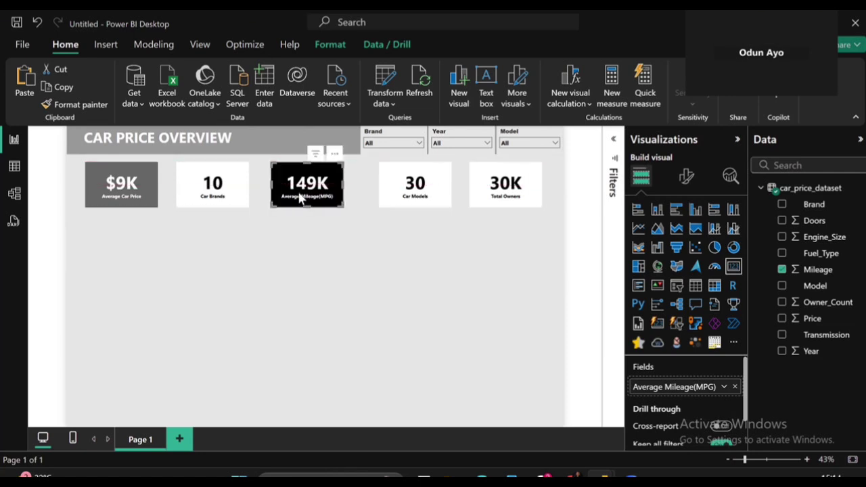
{"action": "left_click", "coordinate": [237, 197]}
{"action": "left_click_drag", "start_coordinate": [237, 196], "coordinate": [242, 195]}
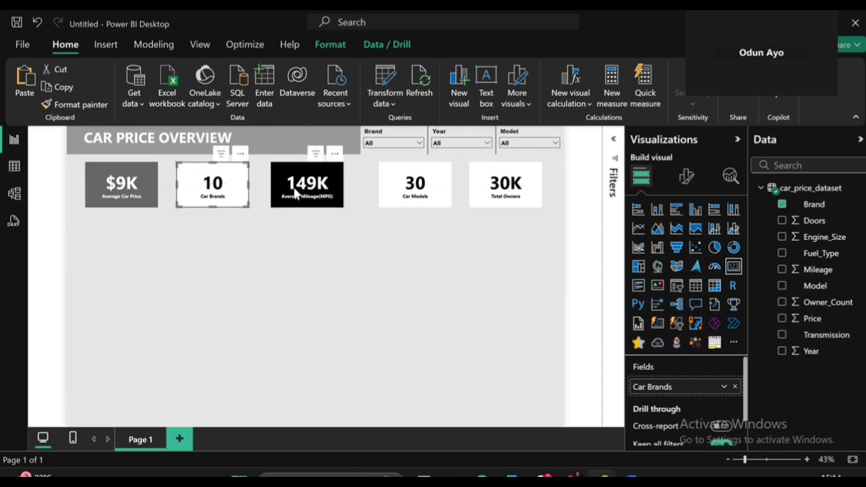
{"action": "left_click_drag", "start_coordinate": [294, 194], "coordinate": [304, 194]}
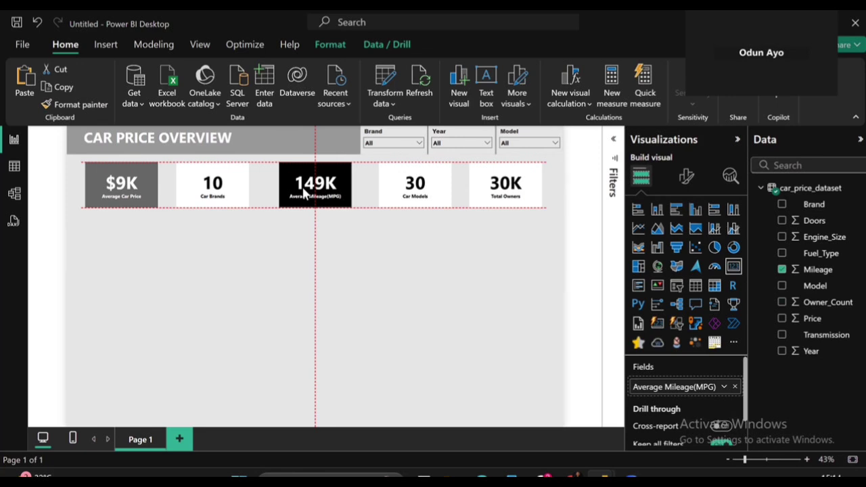
{"action": "left_click_drag", "start_coordinate": [303, 195], "coordinate": [304, 194]}
{"action": "left_click_drag", "start_coordinate": [245, 191], "coordinate": [248, 192]}
{"action": "left_click", "coordinate": [275, 248]}
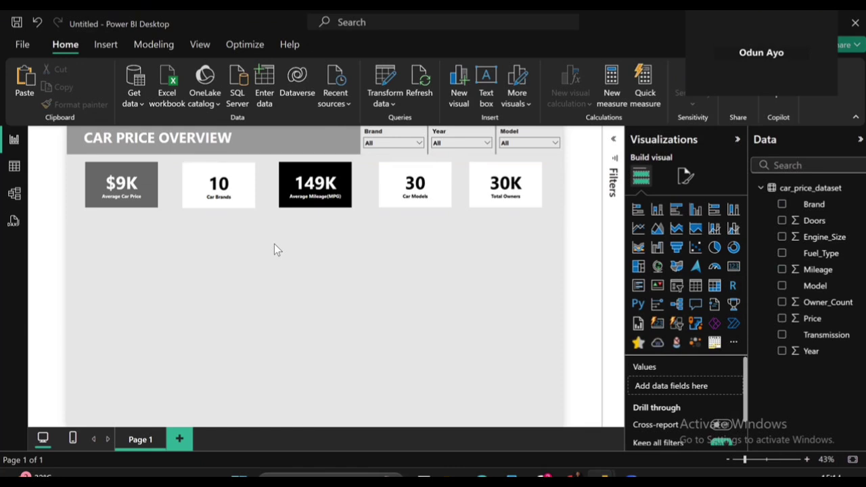
- Change the fill color of the header rectangle behind the CAR PRICE OVERVIEW title to black
{"action": "left_click", "coordinate": [283, 138]}
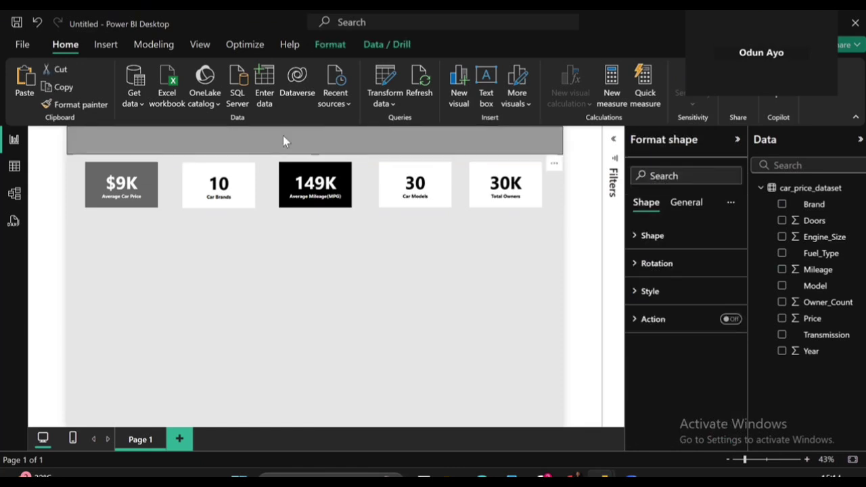
{"action": "left_click", "coordinate": [690, 202]}
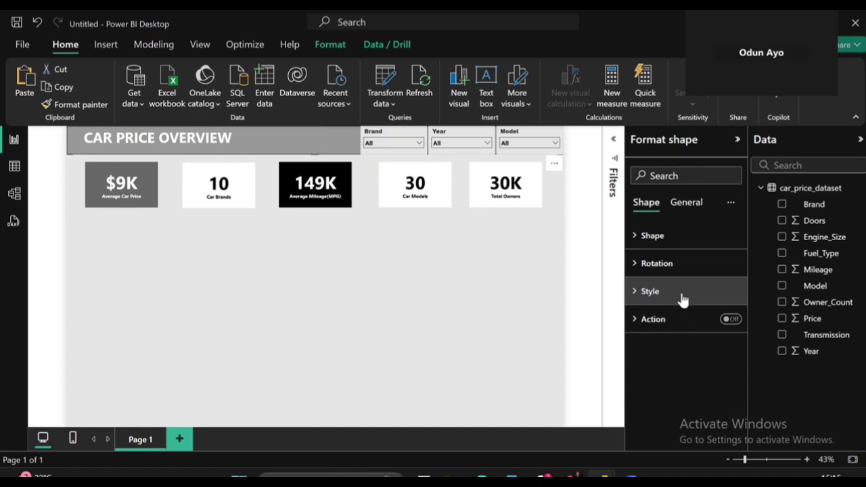
{"action": "left_click", "coordinate": [677, 291]}
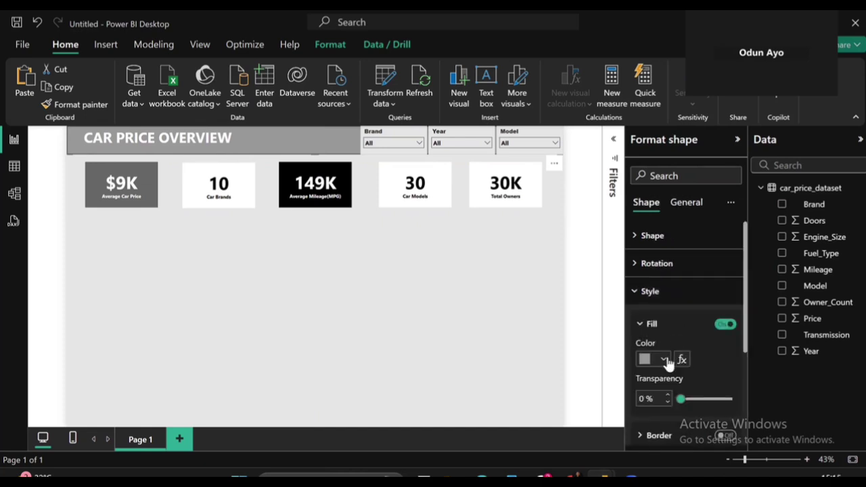
{"action": "left_click", "coordinate": [667, 361]}
{"action": "left_click", "coordinate": [653, 303]}
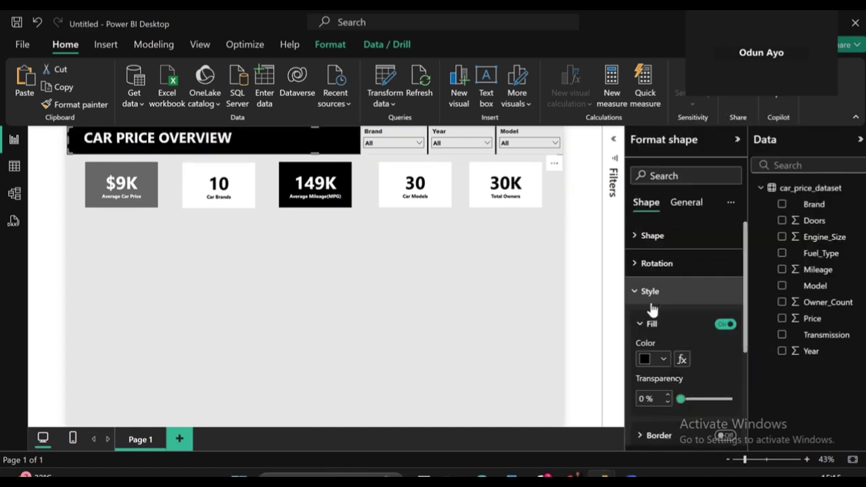
- Switch to the Edge browser and open Flaticon's mileage icon search results in a new tab
{"action": "left_click", "coordinate": [487, 282]}
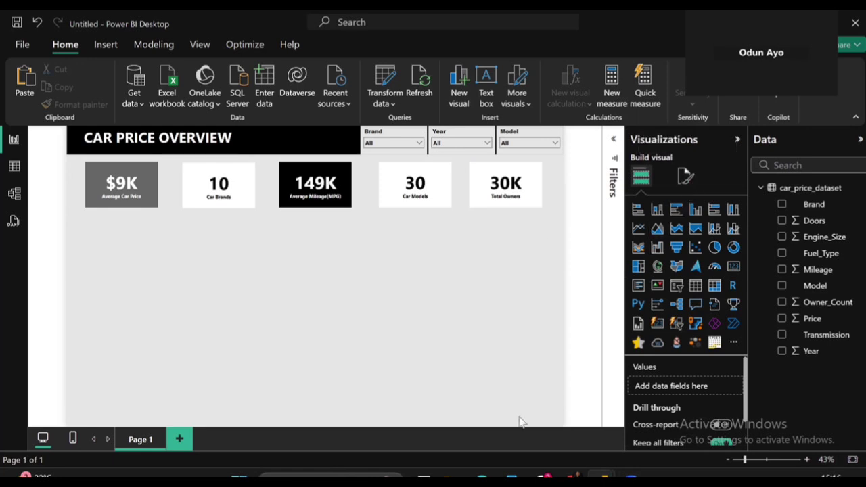
{"action": "left_click", "coordinate": [482, 478]}
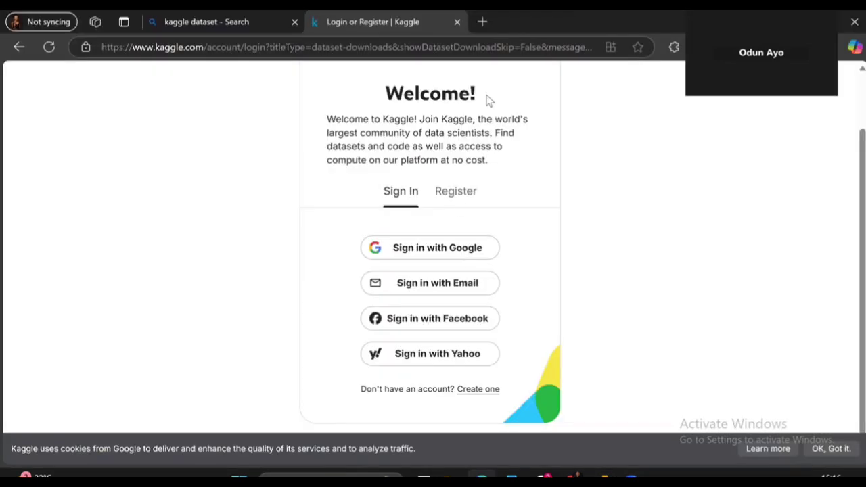
{"action": "left_click", "coordinate": [482, 22]}
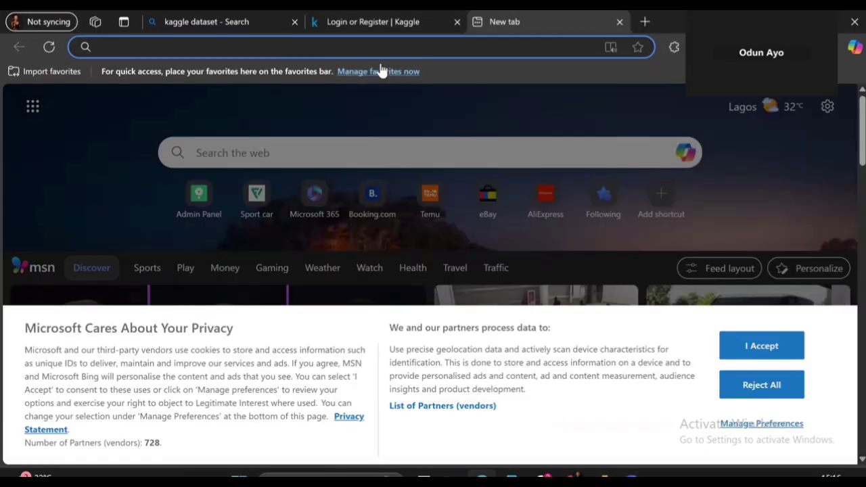
{"action": "type", "text": "flat"}
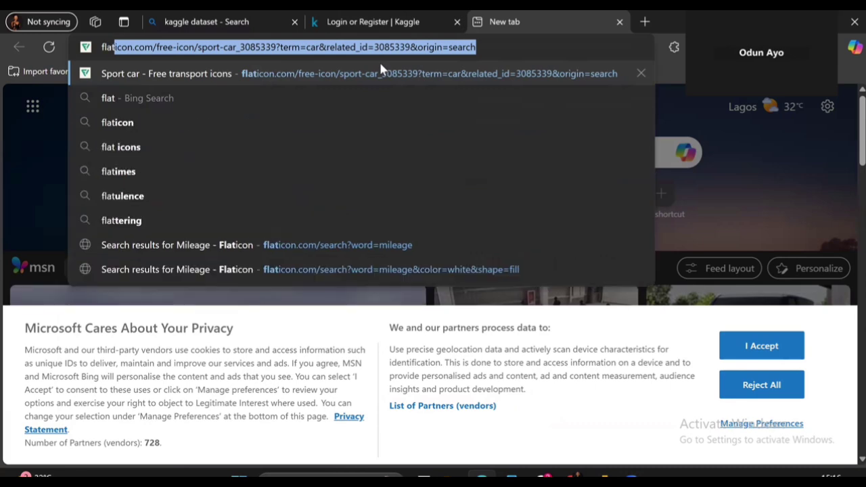
{"action": "left_click", "coordinate": [160, 245]}
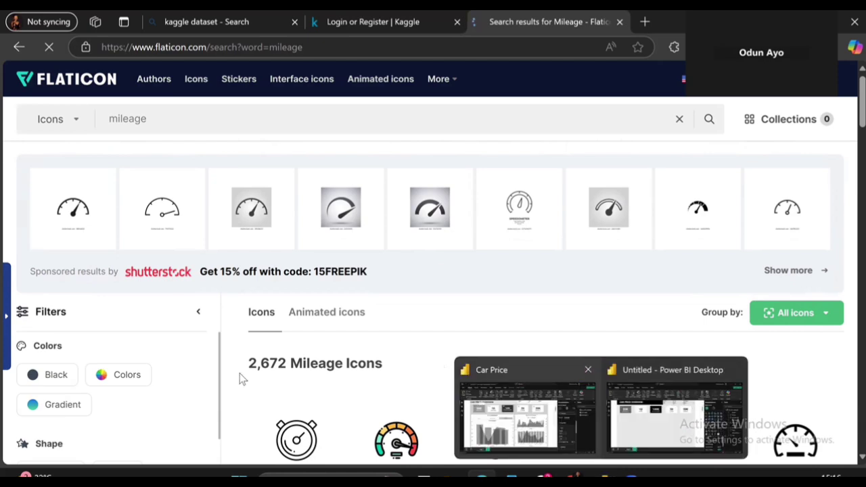
{"action": "scroll", "coordinate": [284, 406], "scroll_direction": "down", "scroll_amount": 3}
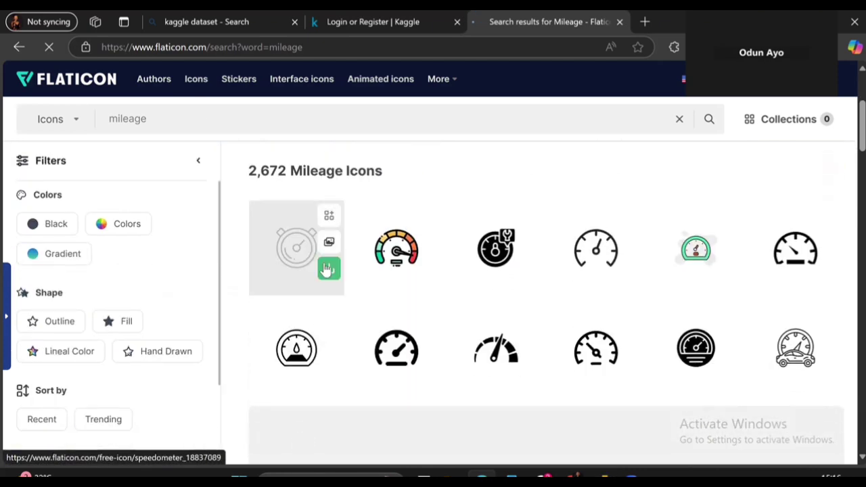
{"action": "right_click", "coordinate": [287, 258]}
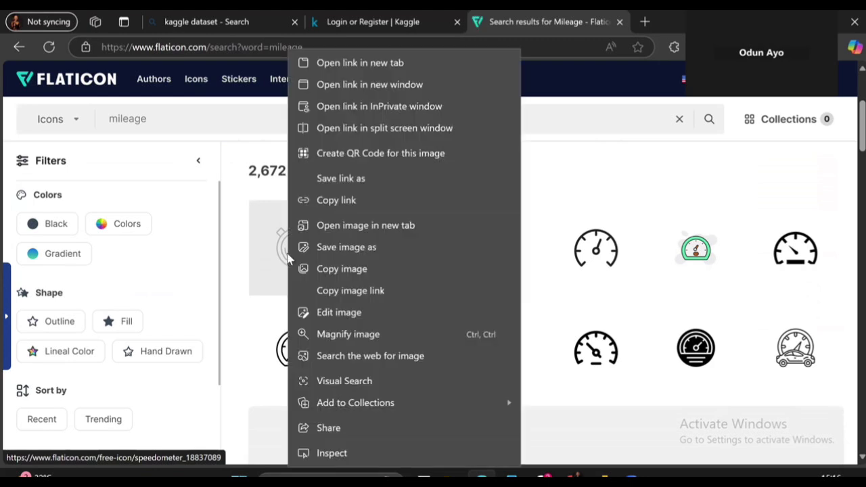
{"action": "left_click", "coordinate": [210, 245]}
{"action": "scroll", "coordinate": [210, 244], "scroll_direction": "up", "scroll_amount": 2}
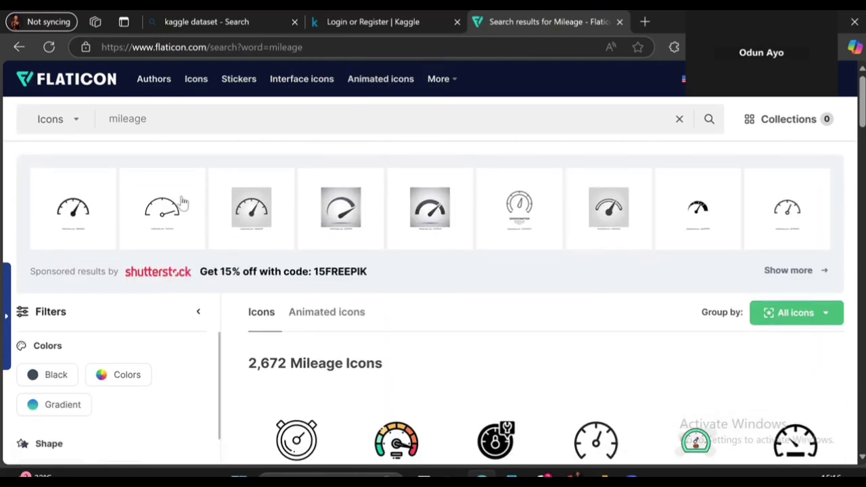
- Replace the mileage search on Flaticon with a search for price icons
{"action": "left_click_drag", "start_coordinate": [149, 119], "coordinate": [107, 127]}
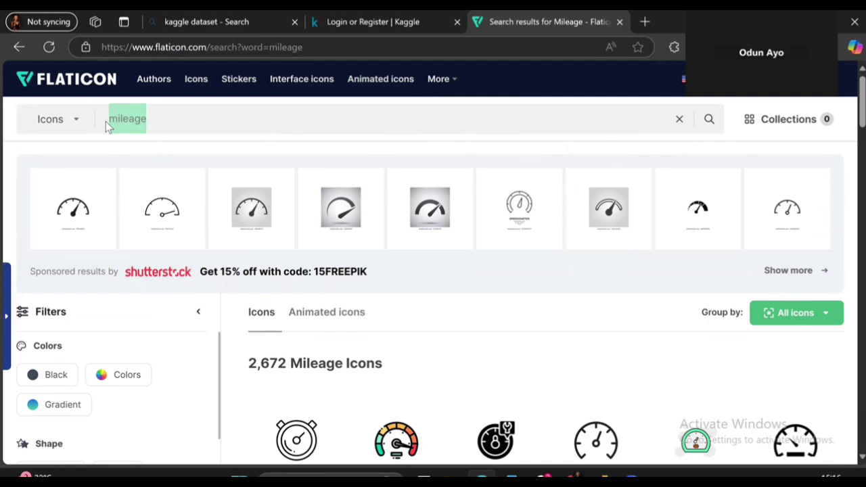
{"action": "type", "text": "price"}
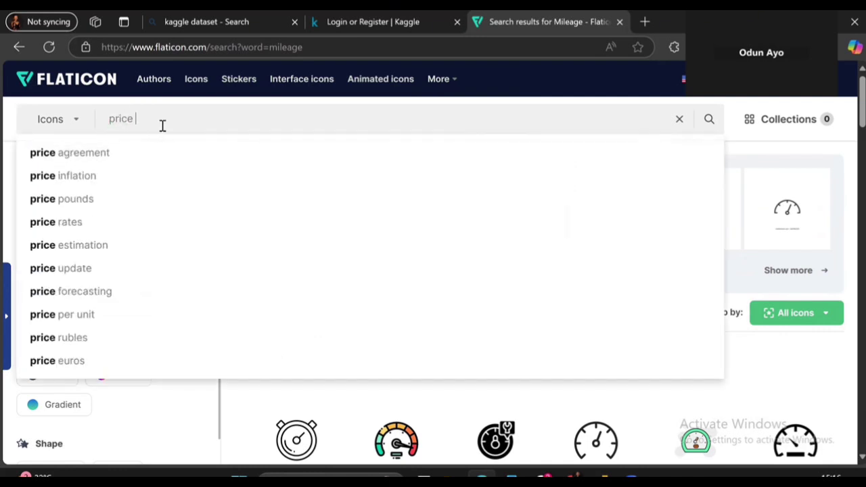
{"action": "key", "text": "Return"}
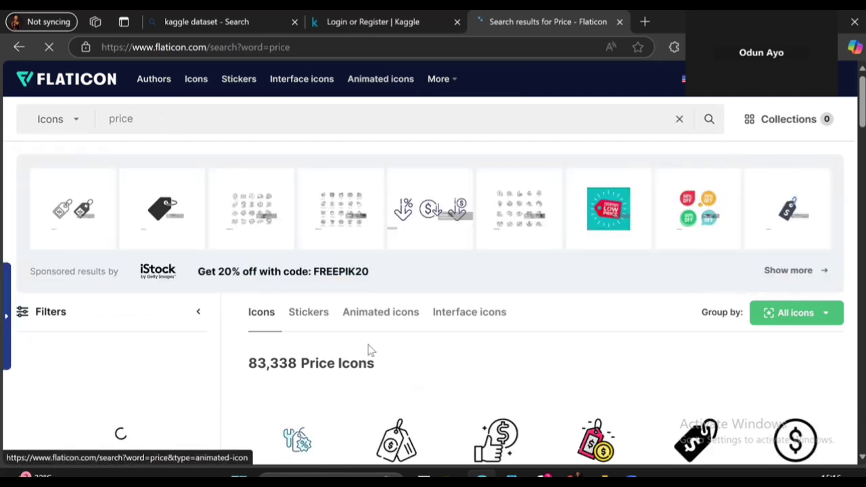
{"action": "scroll", "coordinate": [368, 350], "scroll_direction": "down", "scroll_amount": 1}
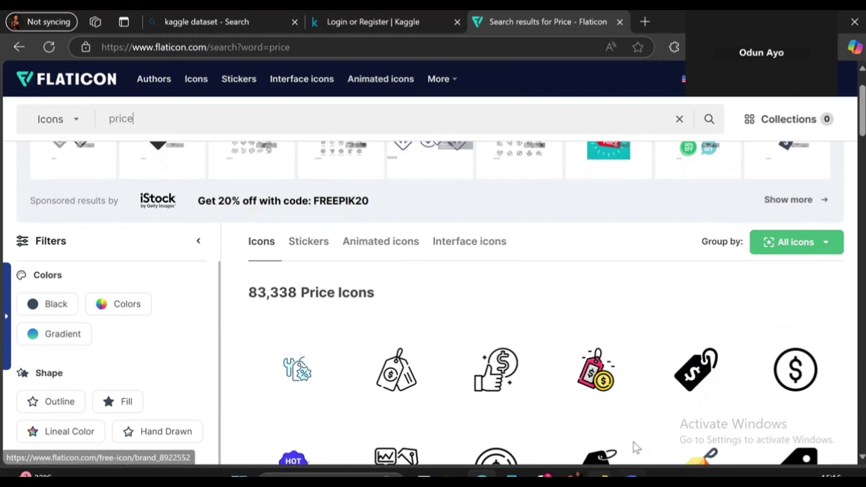
- Switch to the untitled Power BI report to check the KPI cards, and return to the Flaticon results in Edge
{"action": "mouse_move", "coordinate": [600, 476]}
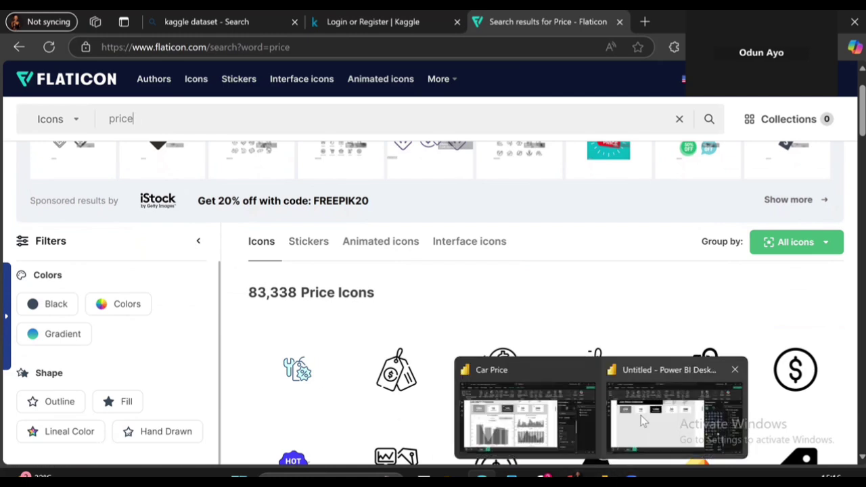
{"action": "left_click", "coordinate": [641, 415]}
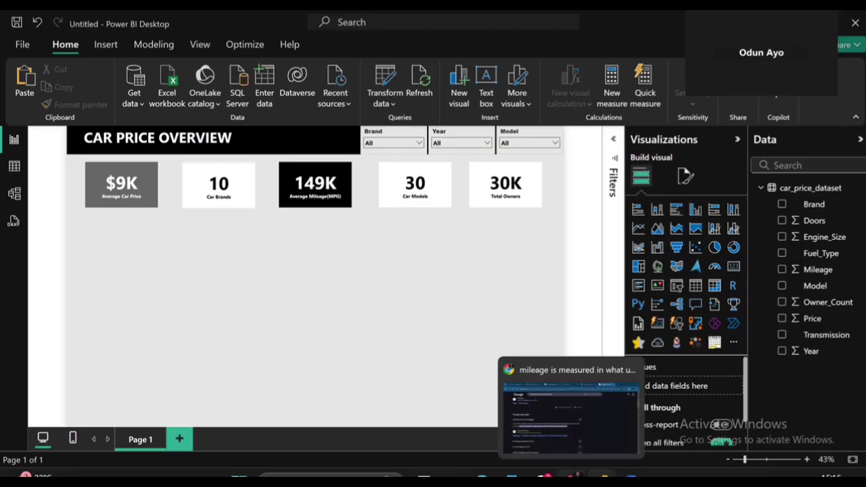
{"action": "left_click", "coordinate": [602, 476]}
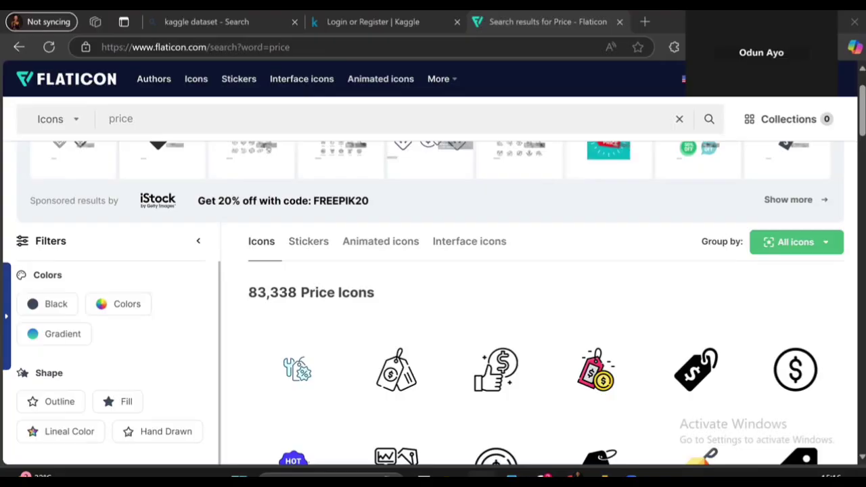
- Browse the price icon results for one suited to the Average Car Price card
{"action": "scroll", "coordinate": [274, 395], "scroll_direction": "down", "scroll_amount": 2}
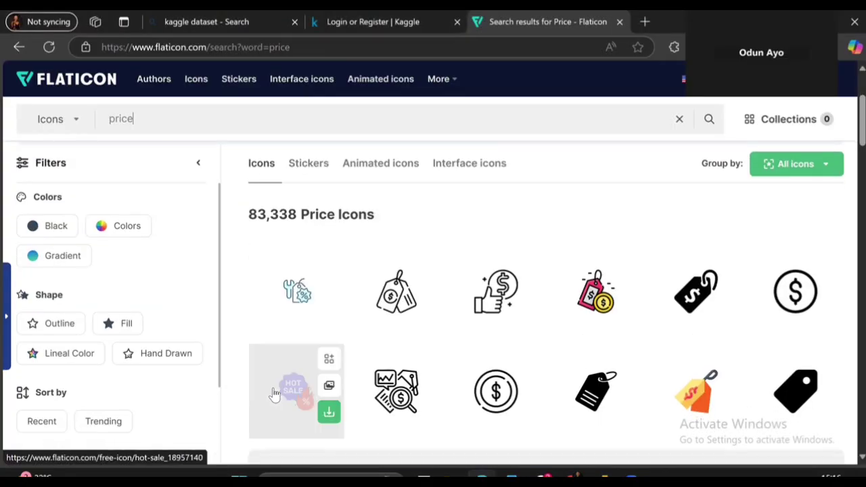
{"action": "scroll", "coordinate": [274, 395], "scroll_direction": "down", "scroll_amount": 2}
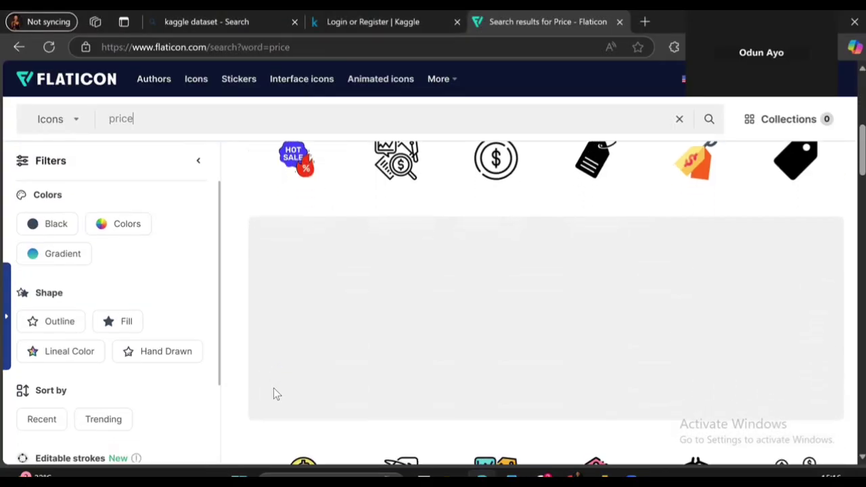
{"action": "scroll", "coordinate": [275, 394], "scroll_direction": "down", "scroll_amount": 1}
{"action": "scroll", "coordinate": [274, 395], "scroll_direction": "down", "scroll_amount": 3}
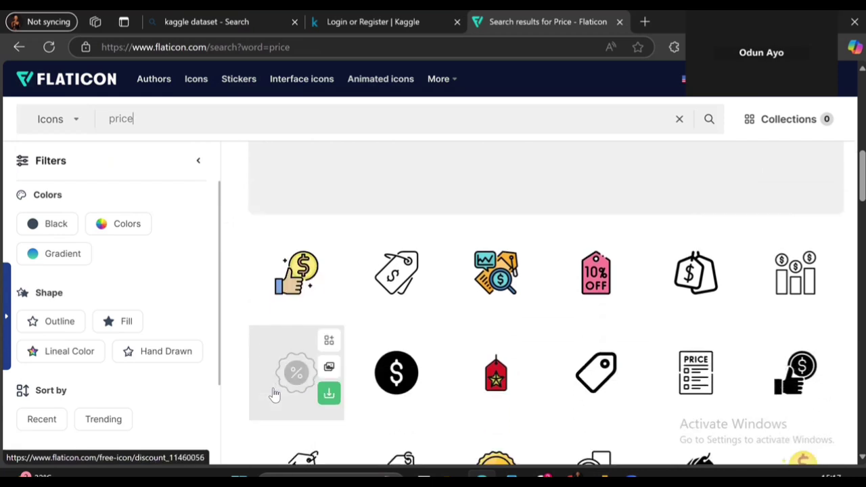
{"action": "scroll", "coordinate": [458, 325], "scroll_direction": "down", "scroll_amount": 2}
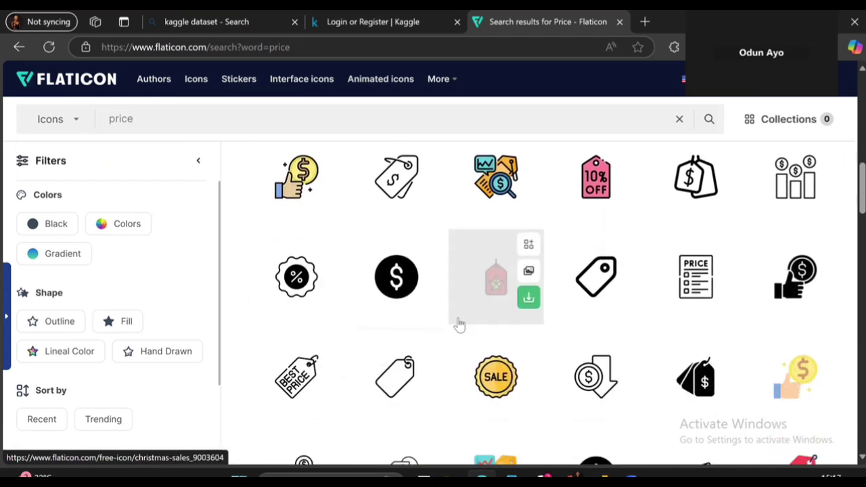
{"action": "scroll", "coordinate": [459, 325], "scroll_direction": "down", "scroll_amount": 2}
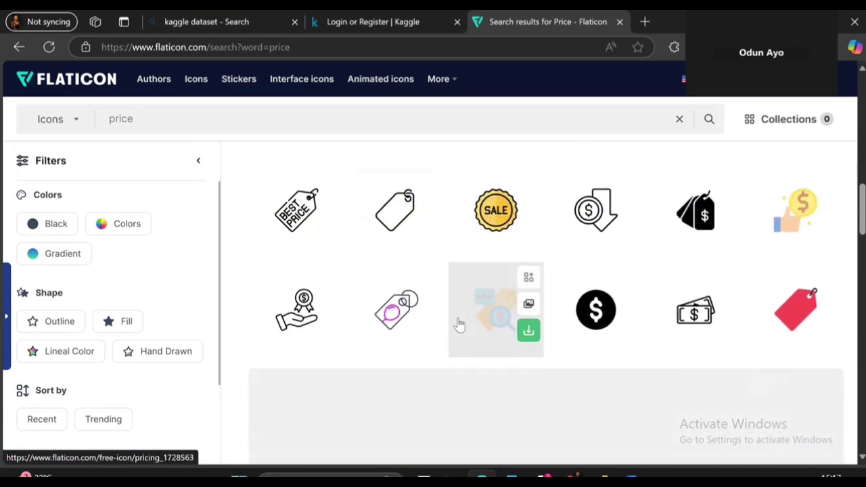
{"action": "scroll", "coordinate": [458, 325], "scroll_direction": "up", "scroll_amount": 3}
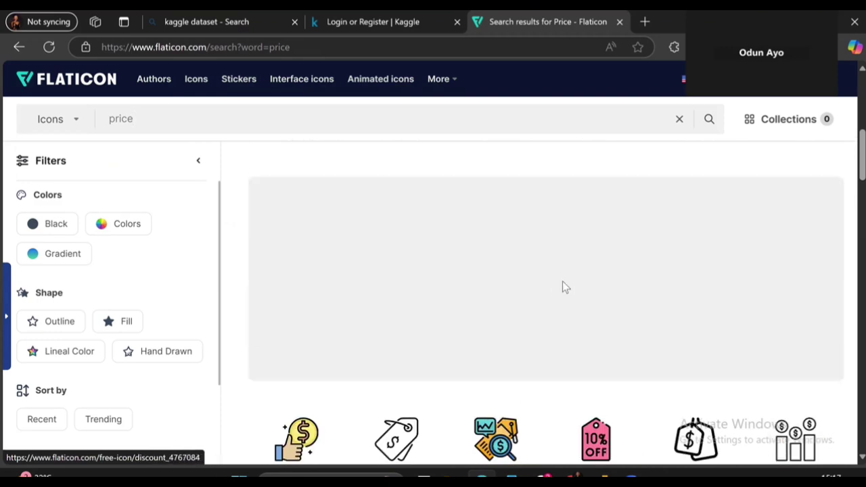
{"action": "scroll", "coordinate": [563, 287], "scroll_direction": "down", "scroll_amount": 6}
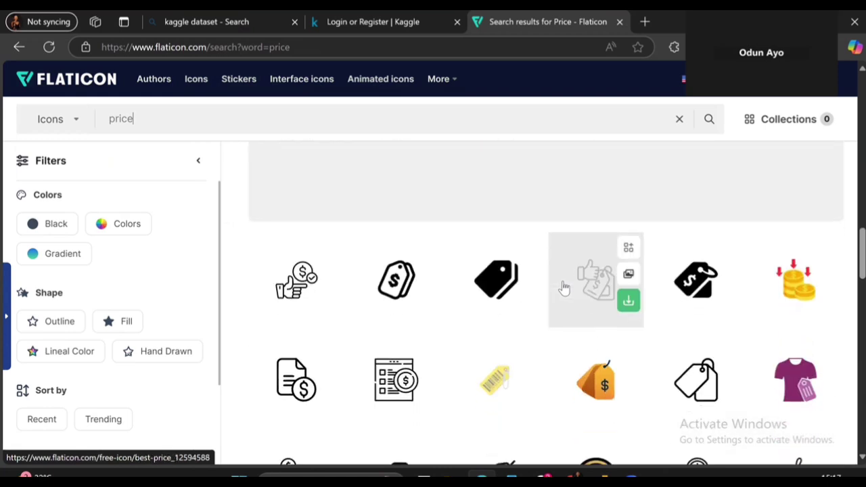
{"action": "scroll", "coordinate": [564, 288], "scroll_direction": "down", "scroll_amount": 3}
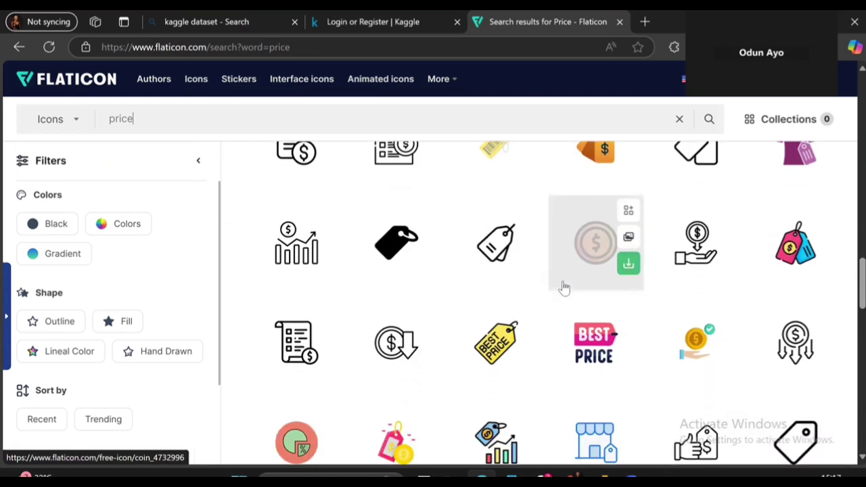
{"action": "scroll", "coordinate": [564, 288], "scroll_direction": "down", "scroll_amount": 2}
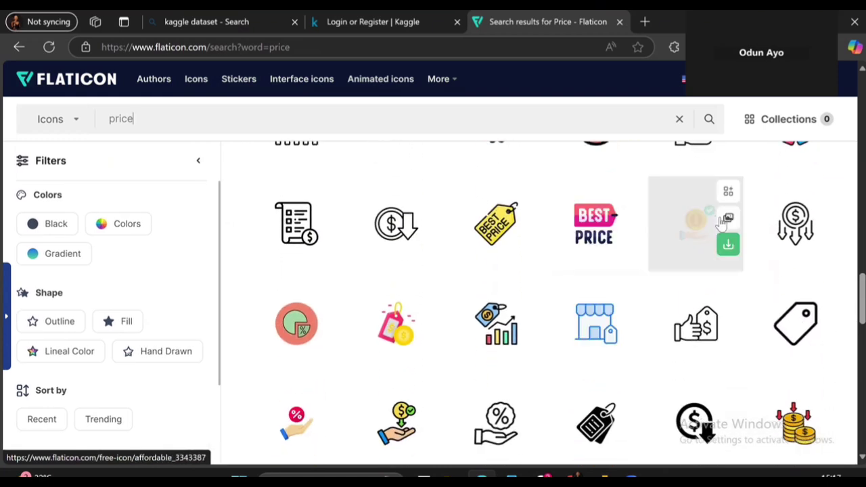
{"action": "scroll", "coordinate": [554, 326], "scroll_direction": "down", "scroll_amount": 2}
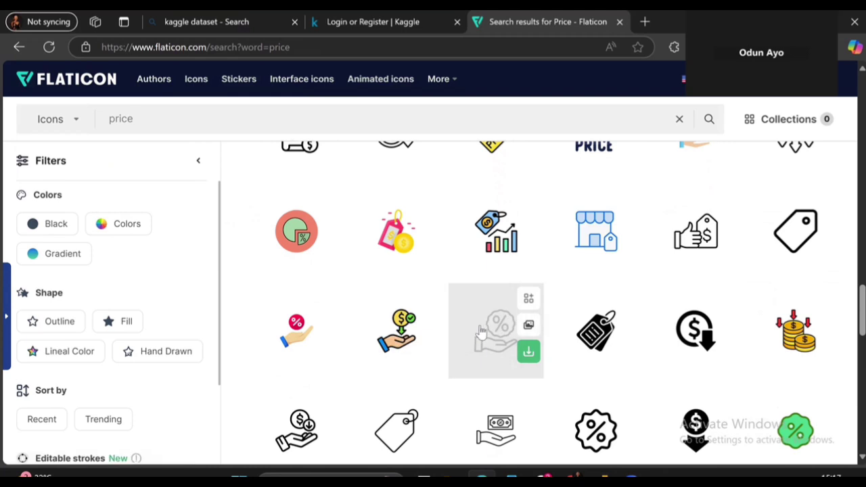
- Save the icon of a hand holding a percent badge as a PNG image named price in the Downloads > Icons folder
{"action": "right_click", "coordinate": [478, 331]}
{"action": "left_click", "coordinate": [538, 247]}
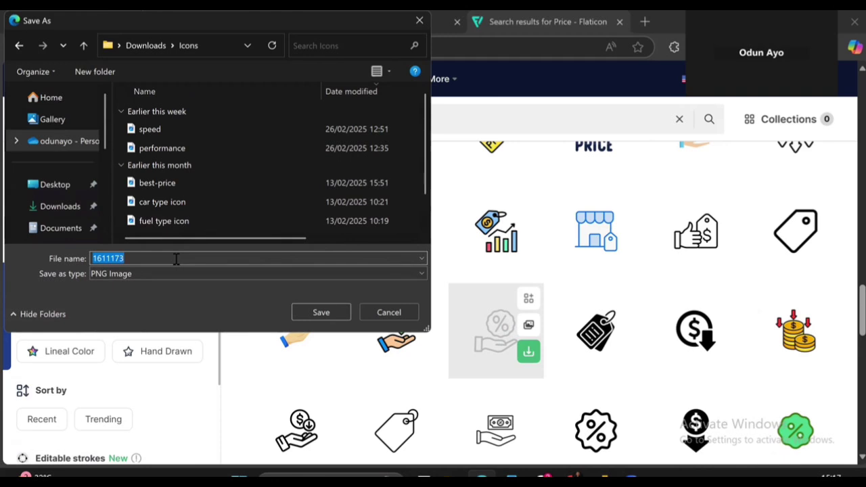
{"action": "type", "text": "price"}
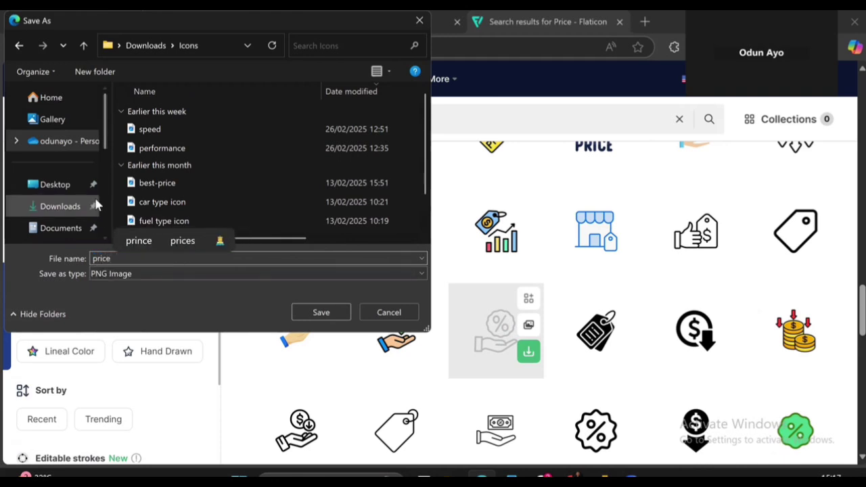
{"action": "scroll", "coordinate": [95, 205], "scroll_direction": "down", "scroll_amount": 3}
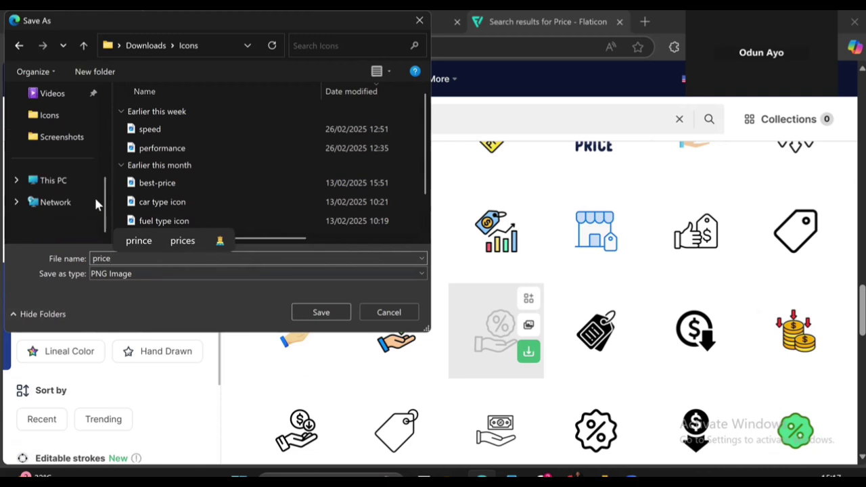
{"action": "left_click", "coordinate": [61, 116]}
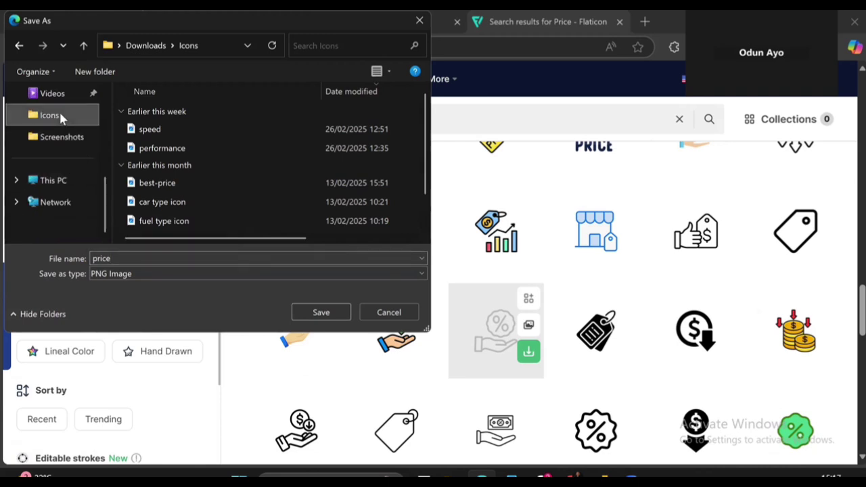
{"action": "scroll", "coordinate": [231, 155], "scroll_direction": "down", "scroll_amount": 1}
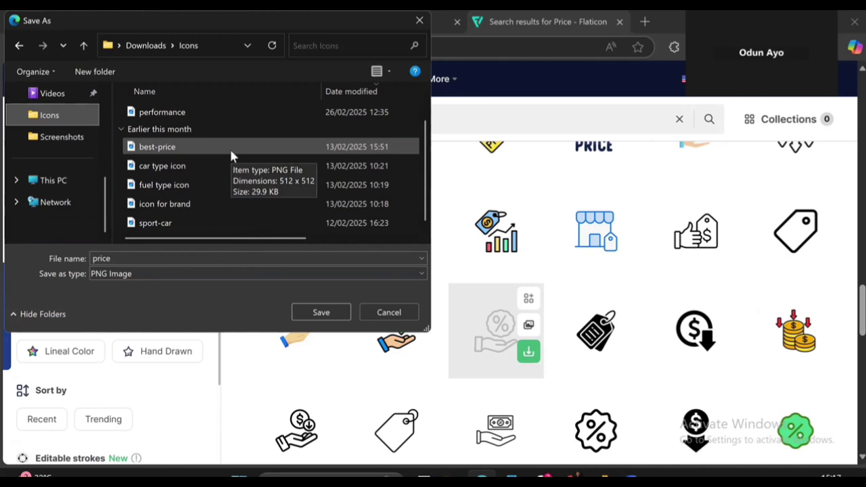
{"action": "double_click", "coordinate": [140, 258]}
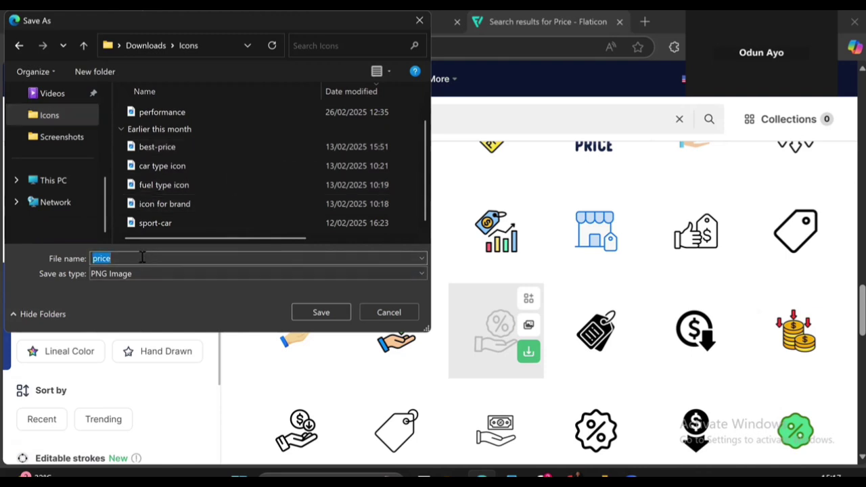
{"action": "left_click", "coordinate": [143, 259]}
{"action": "left_click", "coordinate": [315, 315]}
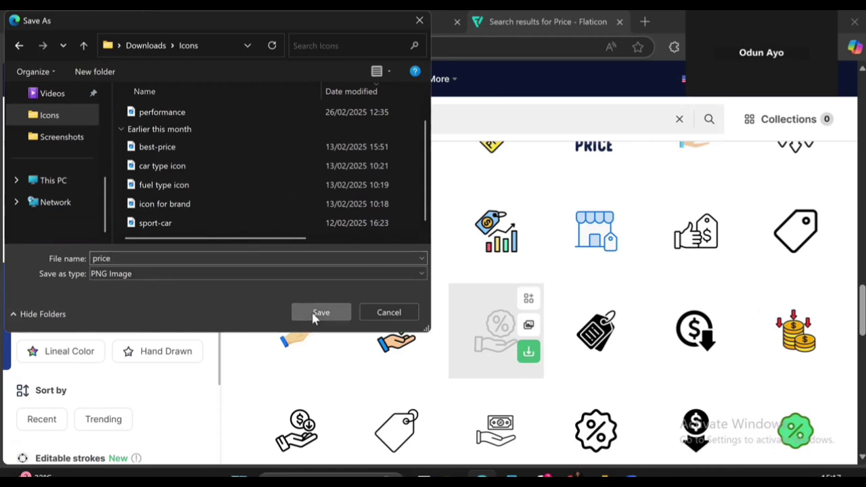
- Open the details of the Low Price icon showing a dollar coin with a downward arrow
{"action": "scroll", "coordinate": [547, 330], "scroll_direction": "down", "scroll_amount": 5}
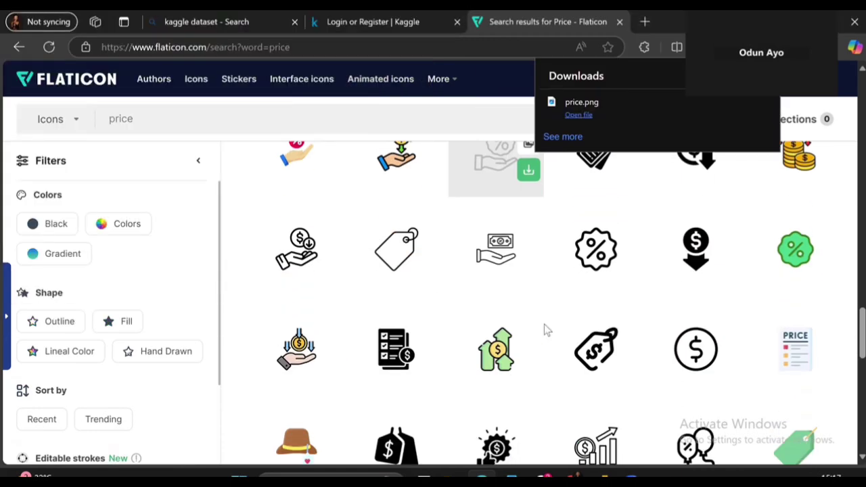
{"action": "scroll", "coordinate": [546, 331], "scroll_direction": "up", "scroll_amount": 8}
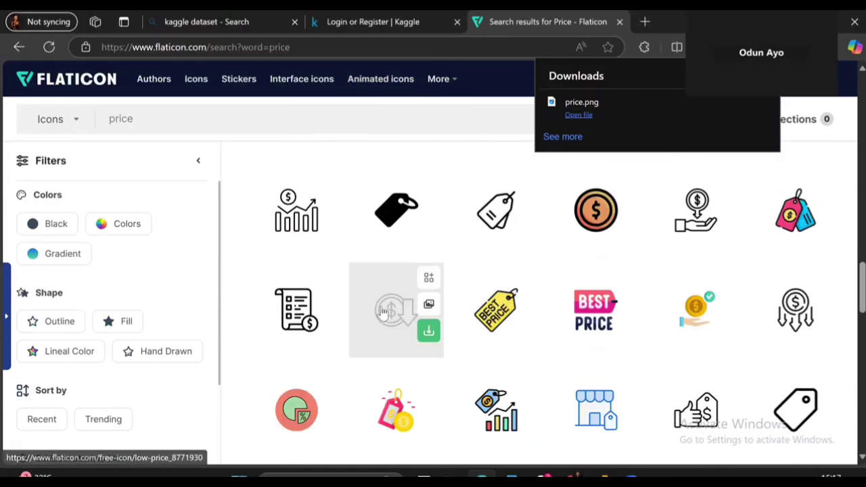
{"action": "left_click", "coordinate": [396, 311]}
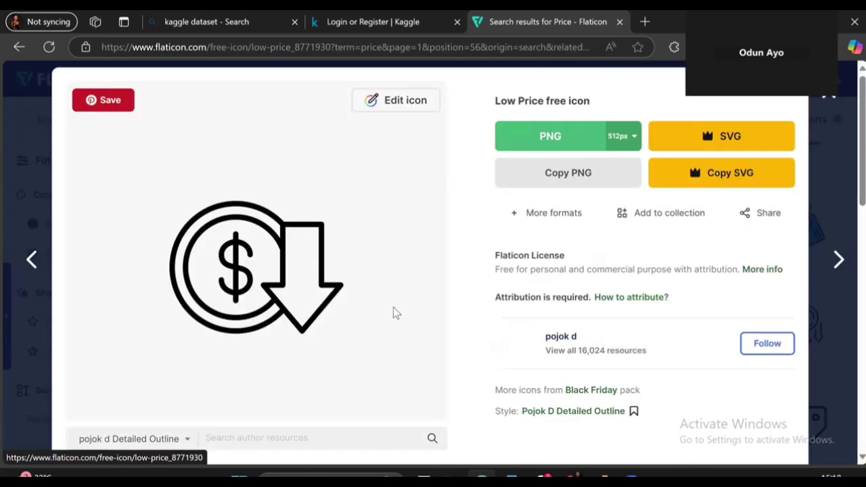
- Leave the Low Price icon's download options and search Flaticon for "car model" icons
{"action": "left_click", "coordinate": [578, 147]}
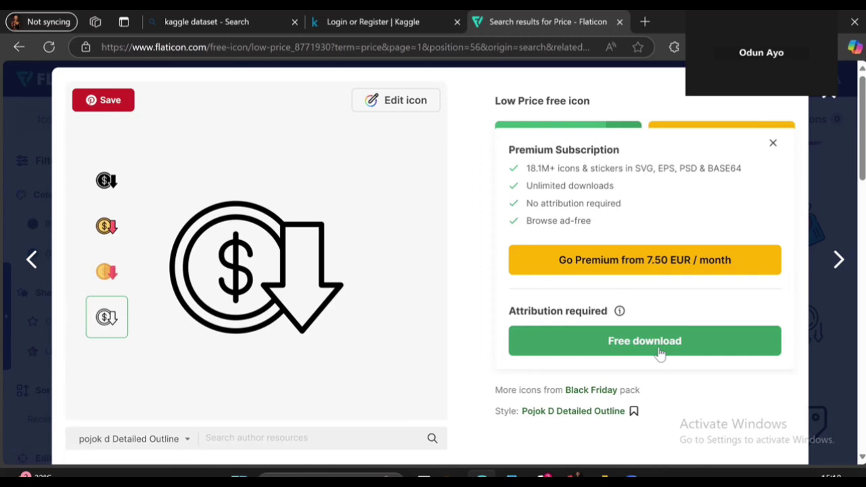
{"action": "left_click", "coordinate": [838, 103]}
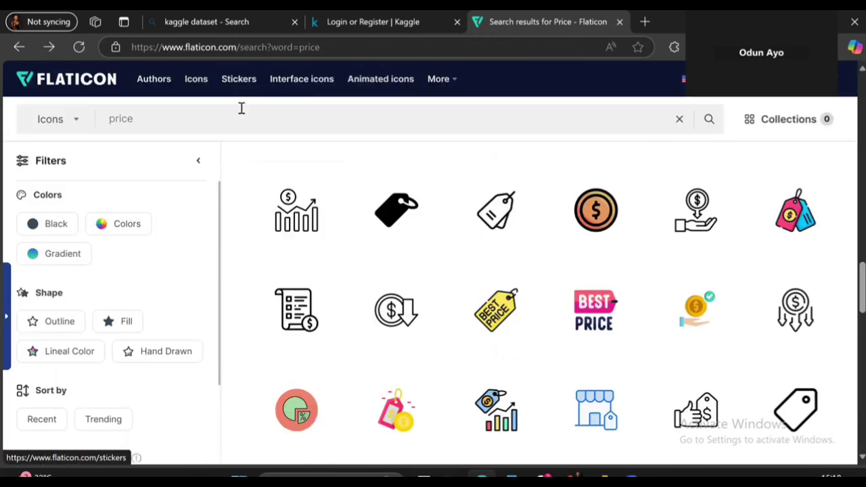
{"action": "key", "text": "BackSpace"}
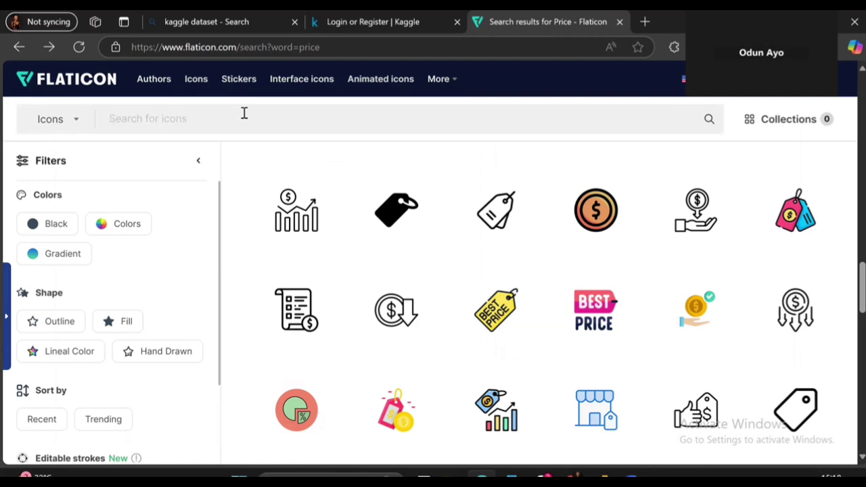
{"action": "type", "text": "car mode"}
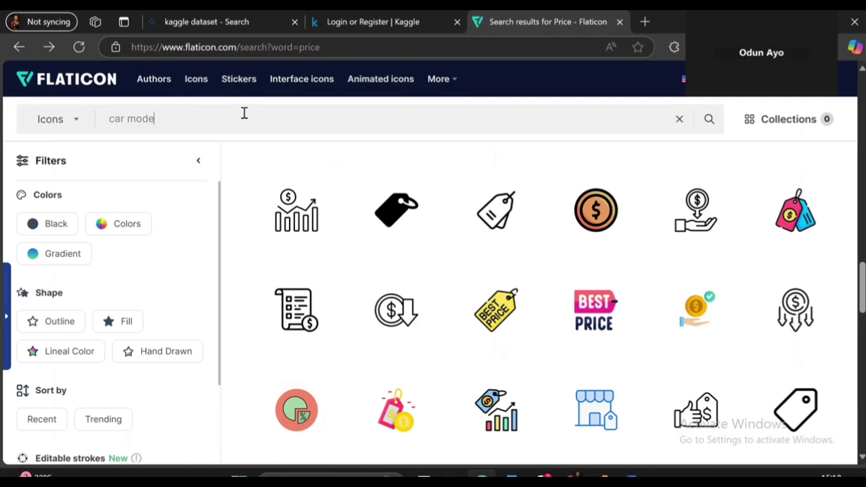
{"action": "type", "text": "l"}
{"action": "key", "text": "Return"}
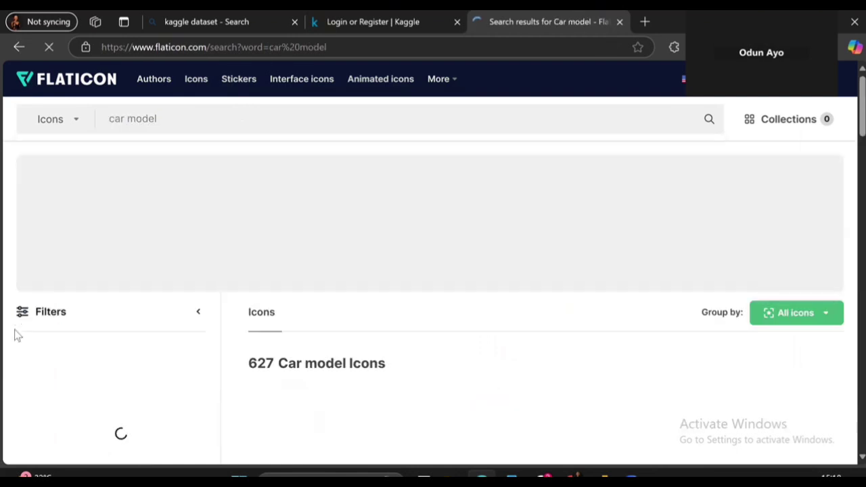
- Browse the car model icon results for one that suits the KPI cards
{"action": "scroll", "coordinate": [87, 400], "scroll_direction": "down", "scroll_amount": 1}
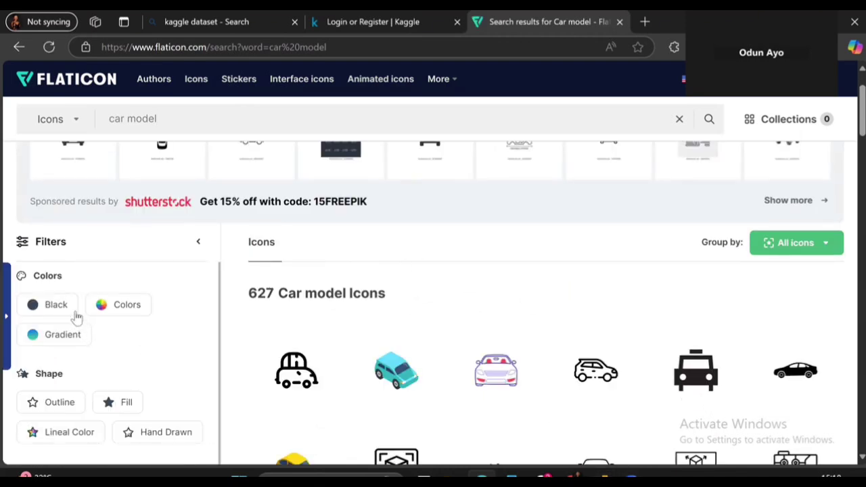
{"action": "scroll", "coordinate": [288, 316], "scroll_direction": "up", "scroll_amount": 1}
{"action": "scroll", "coordinate": [288, 316], "scroll_direction": "down", "scroll_amount": 2}
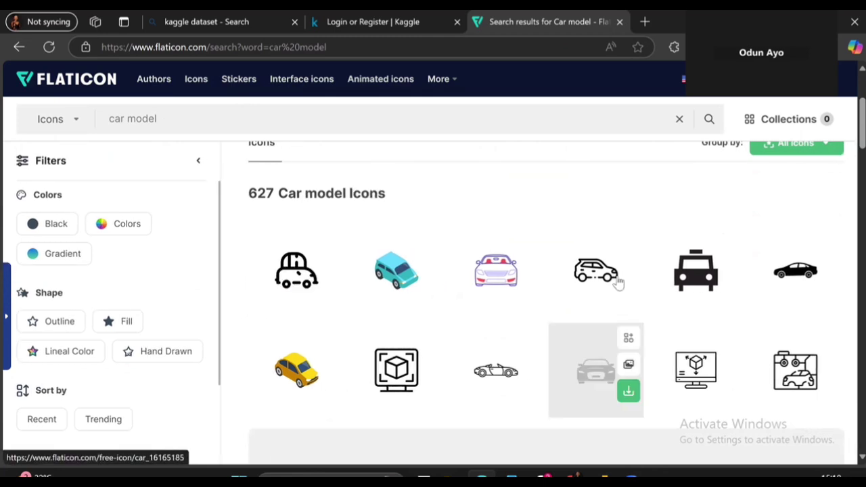
{"action": "scroll", "coordinate": [466, 283], "scroll_direction": "down", "scroll_amount": 8}
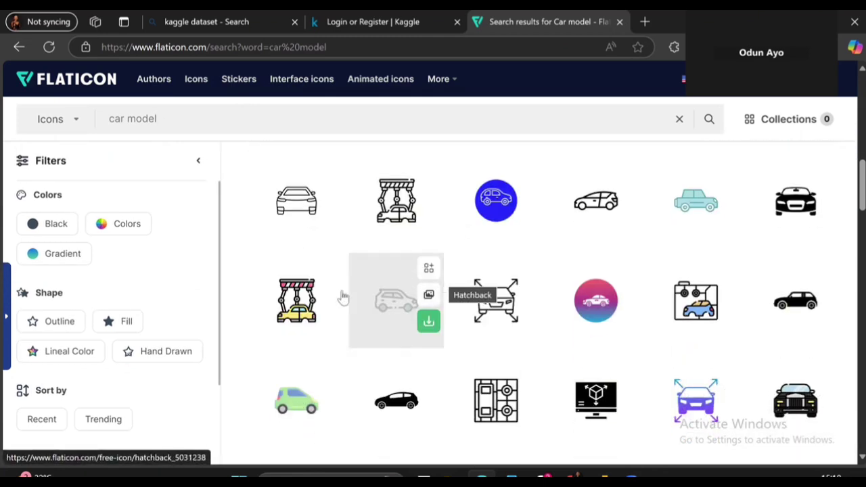
{"action": "scroll", "coordinate": [249, 308], "scroll_direction": "down", "scroll_amount": 5}
{"action": "scroll", "coordinate": [248, 302], "scroll_direction": "up", "scroll_amount": 1}
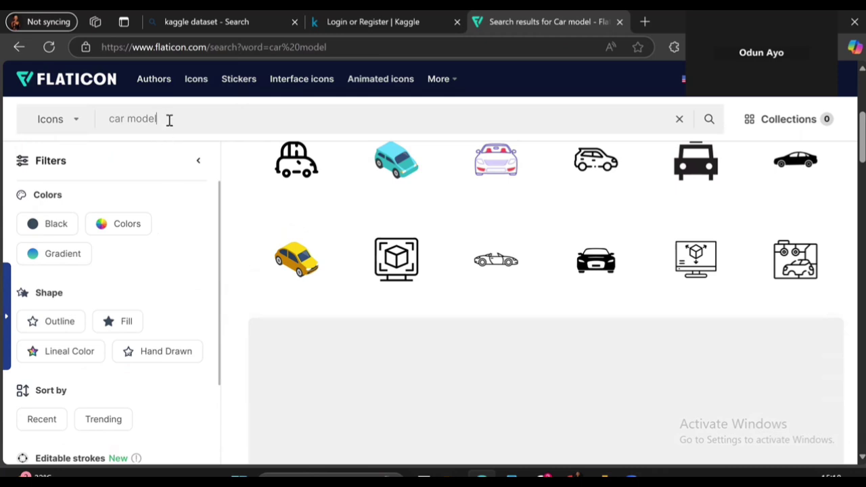
- Change the Flaticon icon search from car model to "car mileage"
{"action": "left_click_drag", "start_coordinate": [169, 120], "coordinate": [131, 120]}
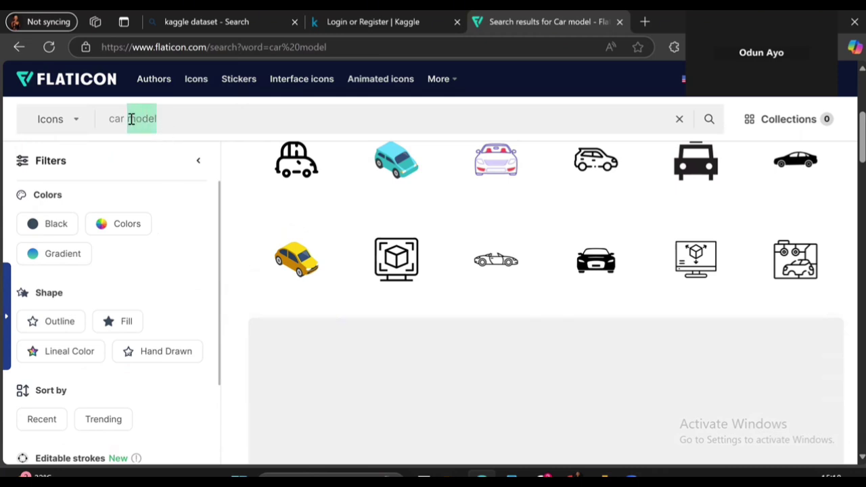
{"action": "key", "text": "BackSpace"}
{"action": "type", "text": "m"}
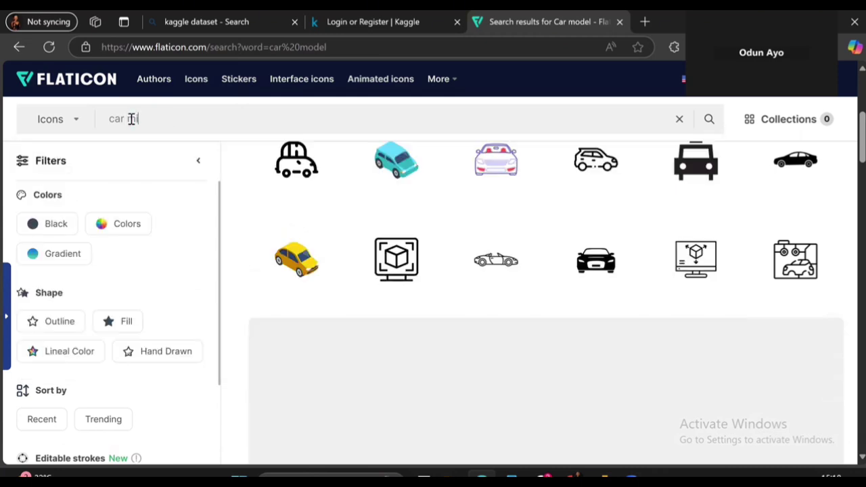
{"action": "type", "text": "ileage"}
{"action": "key", "text": "Return"}
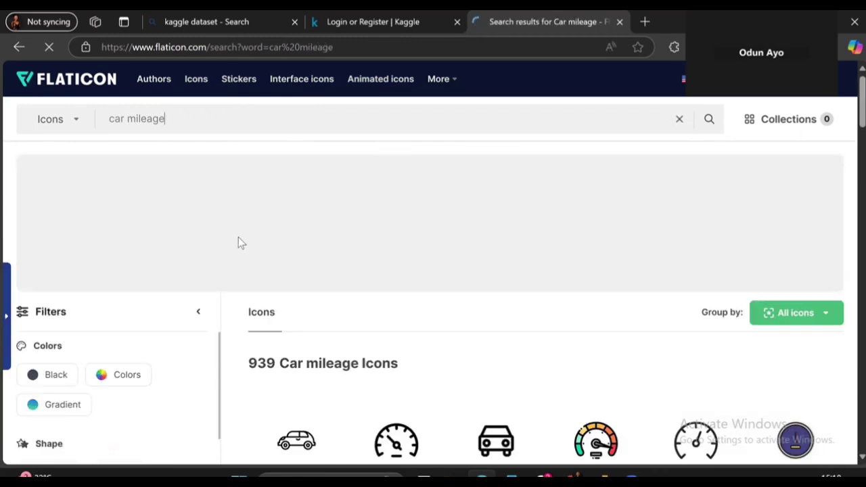
- Try the Black filter on the car mileage icons, replace it with the Colors filter, and browse the results
{"action": "scroll", "coordinate": [238, 241], "scroll_direction": "down", "scroll_amount": 1}
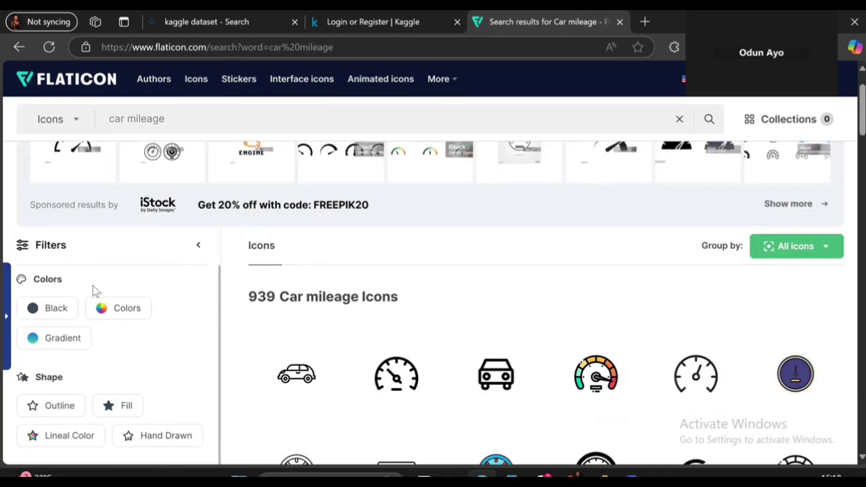
{"action": "left_click", "coordinate": [60, 316]}
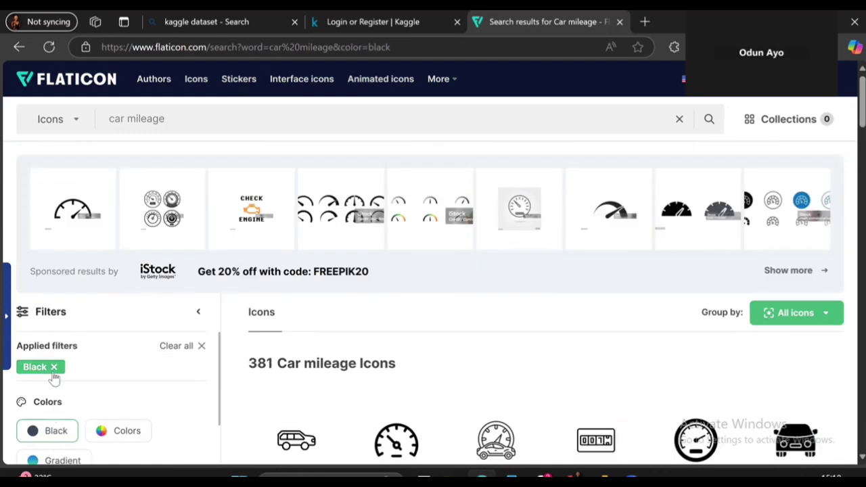
{"action": "left_click", "coordinate": [54, 369]}
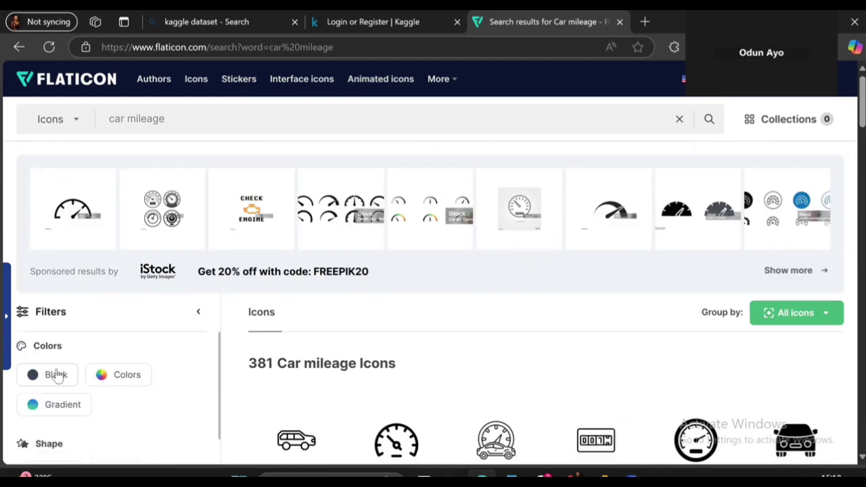
{"action": "left_click", "coordinate": [97, 383]}
{"action": "scroll", "coordinate": [86, 426], "scroll_direction": "down", "scroll_amount": 1}
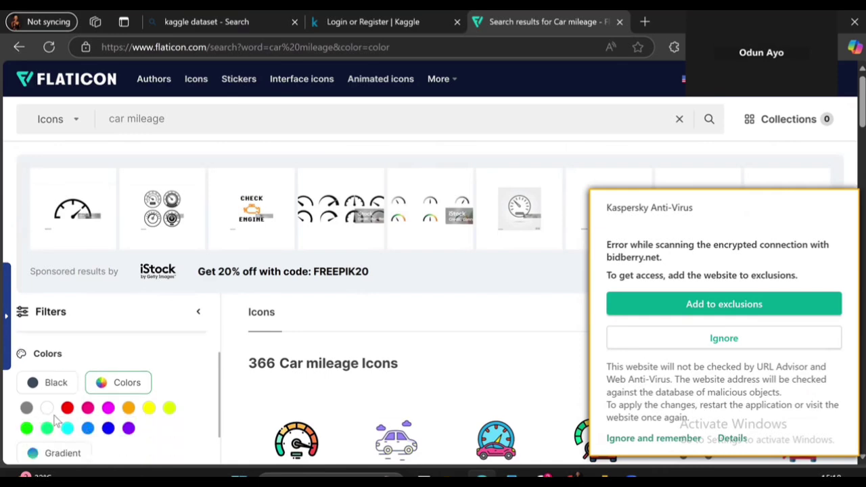
{"action": "left_click", "coordinate": [46, 409]}
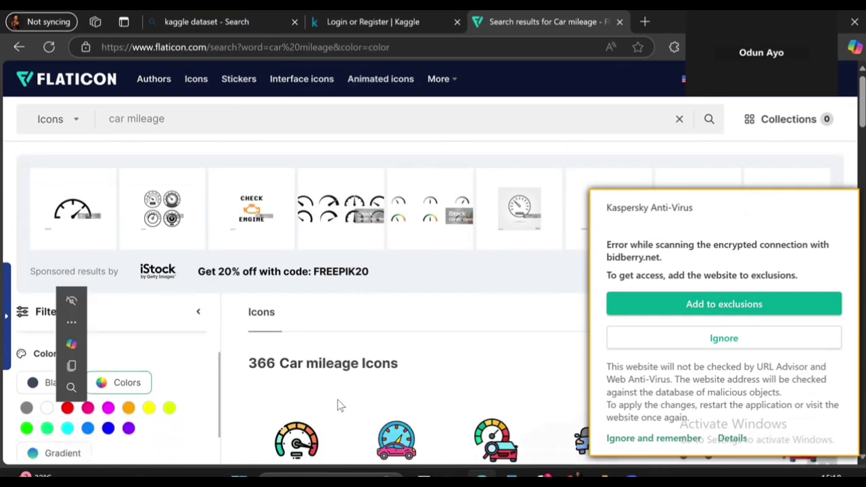
{"action": "scroll", "coordinate": [339, 405], "scroll_direction": "down", "scroll_amount": 2}
{"action": "scroll", "coordinate": [340, 405], "scroll_direction": "down", "scroll_amount": 1}
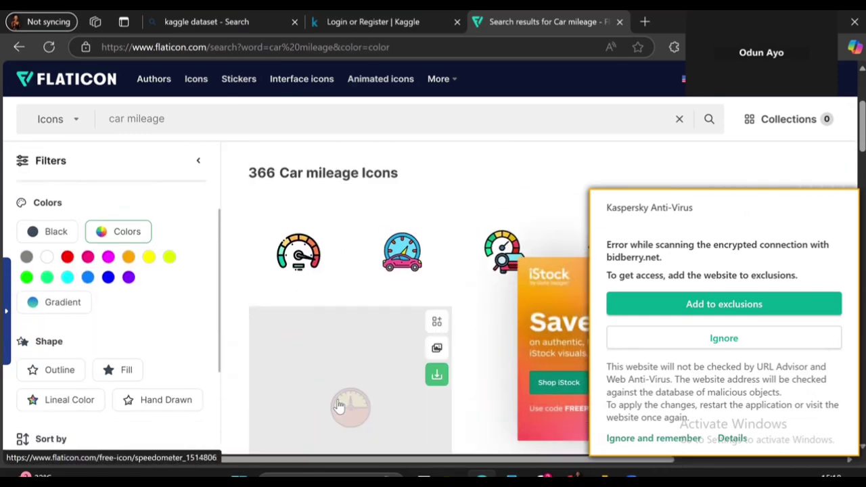
{"action": "scroll", "coordinate": [340, 405], "scroll_direction": "down", "scroll_amount": 2}
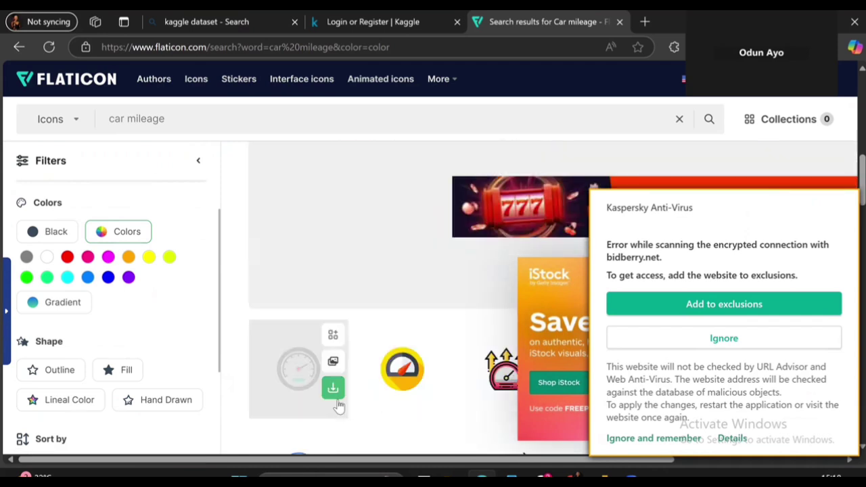
{"action": "scroll", "coordinate": [340, 405], "scroll_direction": "down", "scroll_amount": 2}
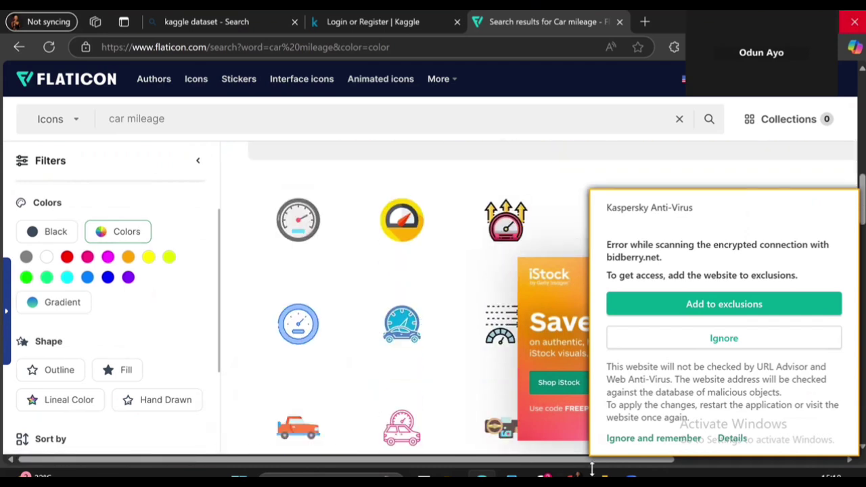
- Switch to the untitled Power BI report and ignore the Kaspersky Anti-Virus alert about bidberry.net
{"action": "mouse_move", "coordinate": [602, 477]}
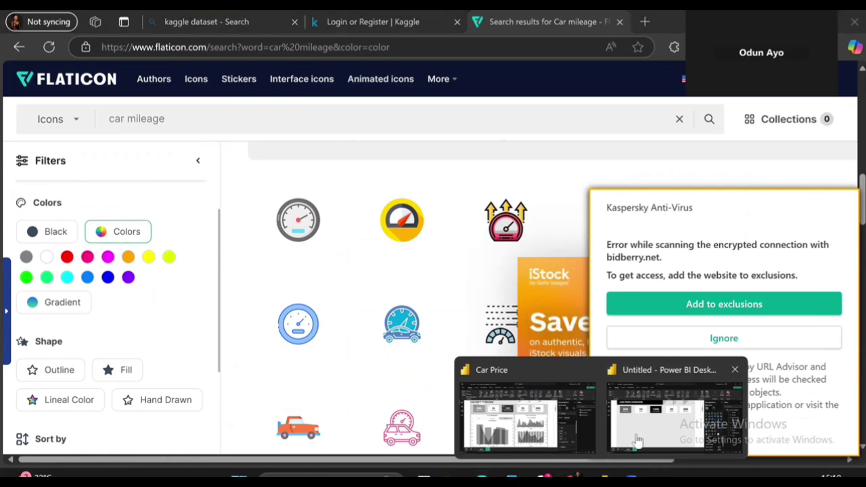
{"action": "left_click", "coordinate": [636, 440]}
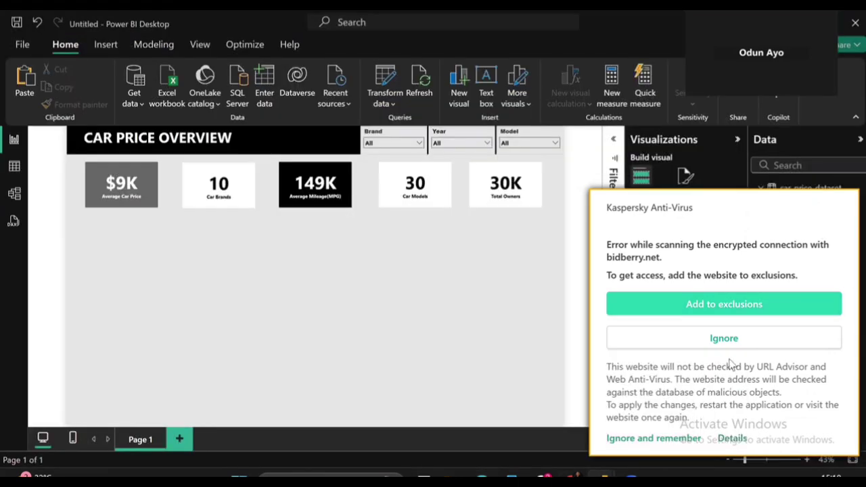
{"action": "left_click", "coordinate": [707, 341]}
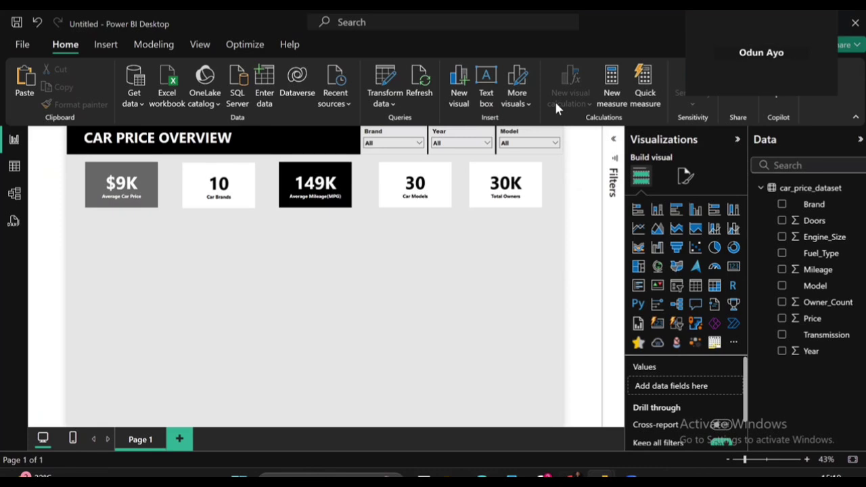
- Insert the price image from the Downloads > Icons folder into the report page
{"action": "left_click", "coordinate": [107, 45]}
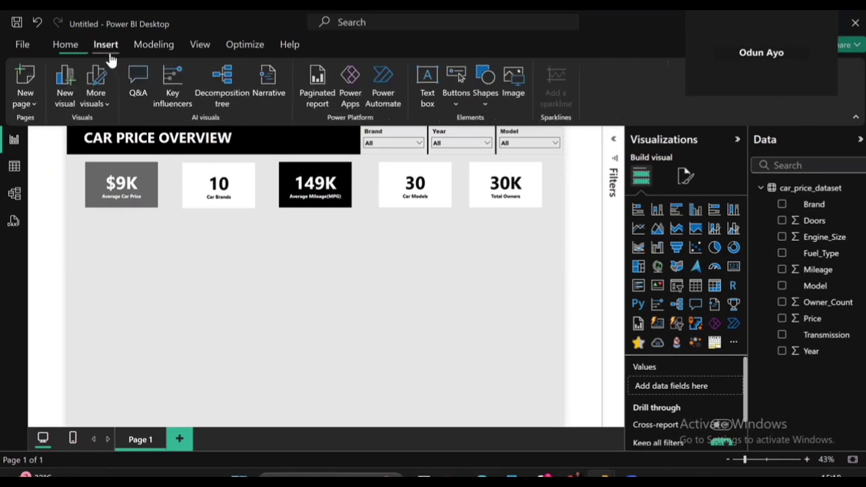
{"action": "left_click", "coordinate": [521, 84]}
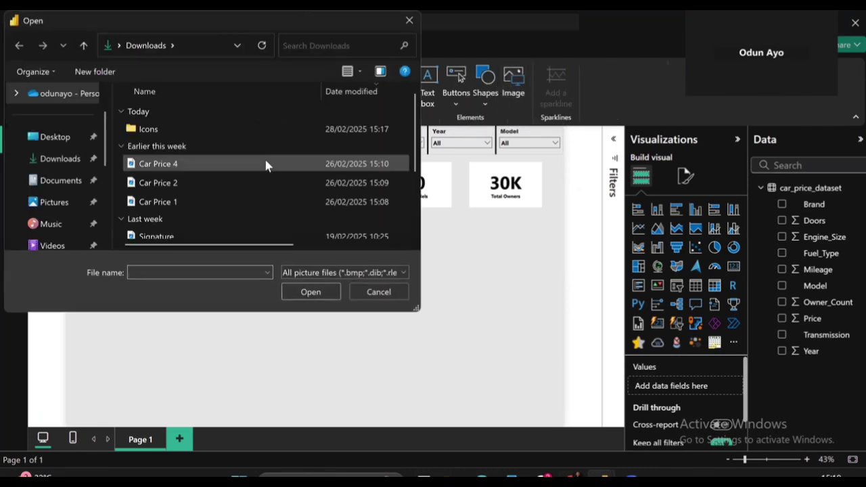
{"action": "double_click", "coordinate": [202, 129]}
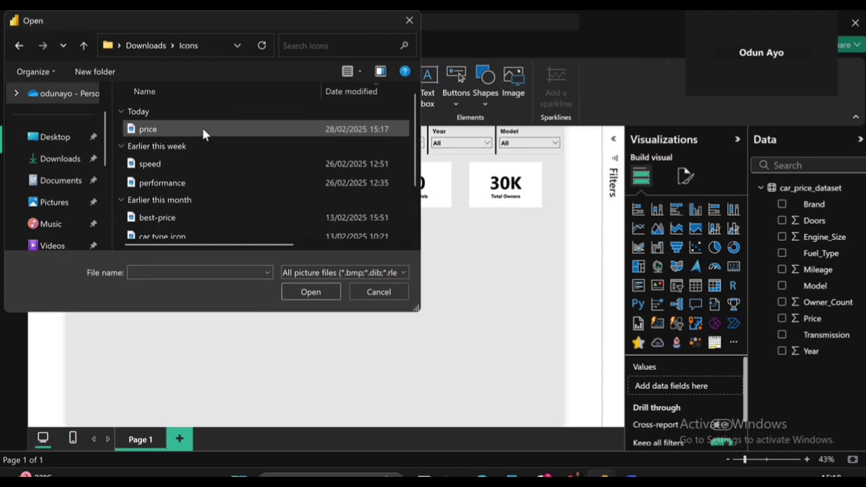
{"action": "double_click", "coordinate": [202, 128]}
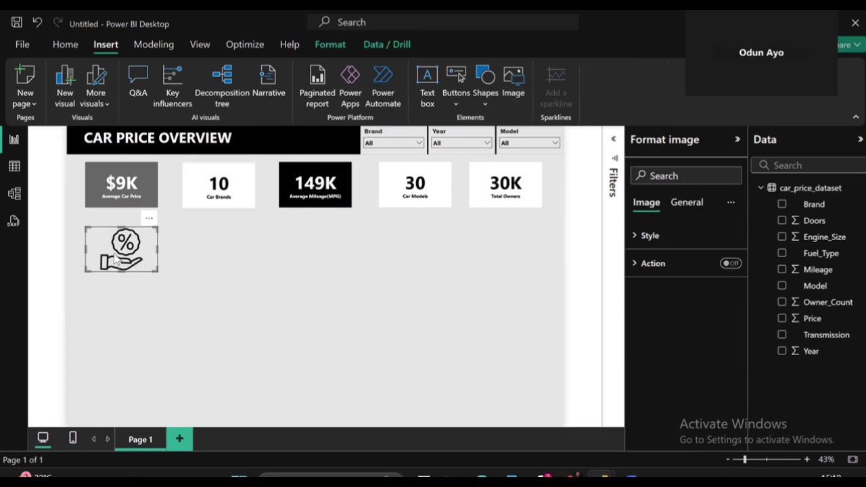
- Shrink the price icon and place it in the upper-left corner of the Average Car Price card
{"action": "left_click_drag", "start_coordinate": [115, 257], "coordinate": [82, 166]}
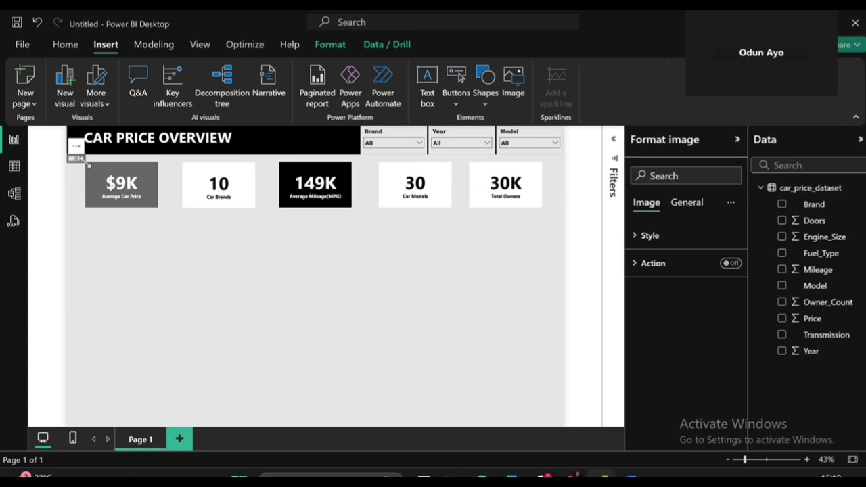
{"action": "mouse_move", "coordinate": [87, 164]}
{"action": "left_mouse_down"}
{"action": "mouse_move", "coordinate": [92, 171]}
{"action": "mouse_move", "coordinate": [79, 173]}
{"action": "left_mouse_up"}
{"action": "mouse_move", "coordinate": [89, 170]}
{"action": "left_mouse_down"}
{"action": "mouse_move", "coordinate": [109, 184]}
{"action": "mouse_move", "coordinate": [100, 175]}
{"action": "left_mouse_up"}
{"action": "left_click", "coordinate": [122, 249]}
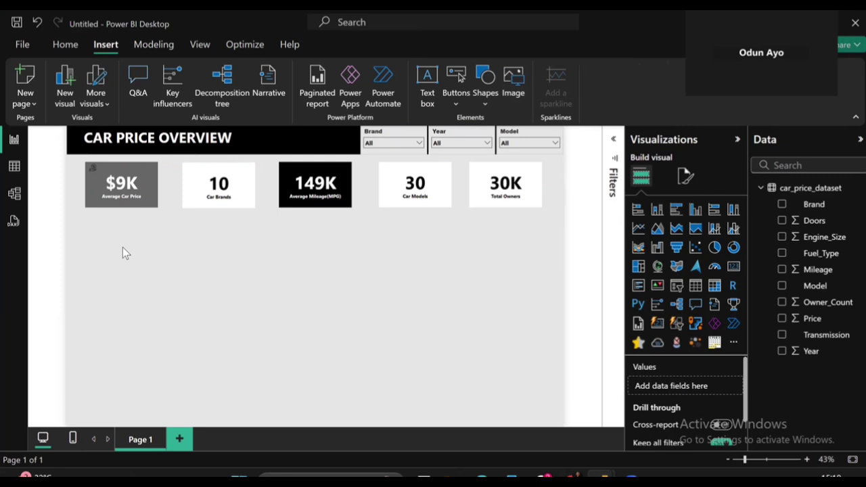
- Insert the sport-car image from the Downloads > Icons folder into the report page
{"action": "left_click", "coordinate": [515, 84]}
{"action": "scroll", "coordinate": [290, 207], "scroll_direction": "down", "scroll_amount": 1}
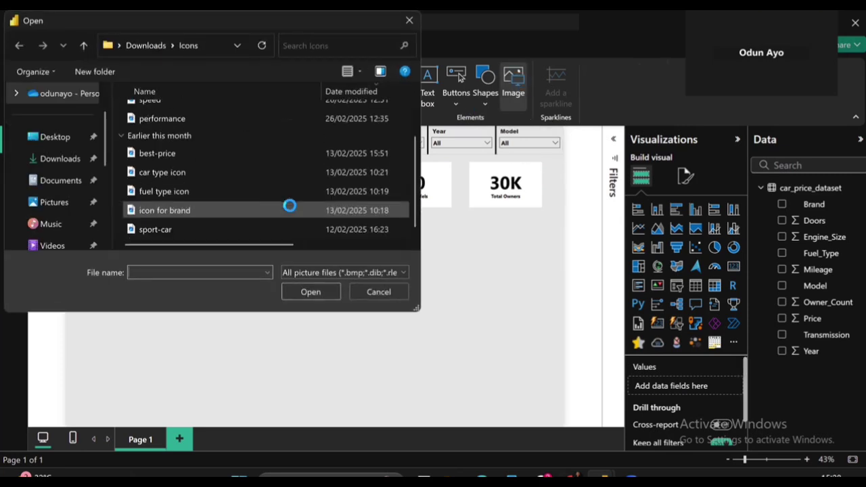
{"action": "left_click", "coordinate": [224, 224]}
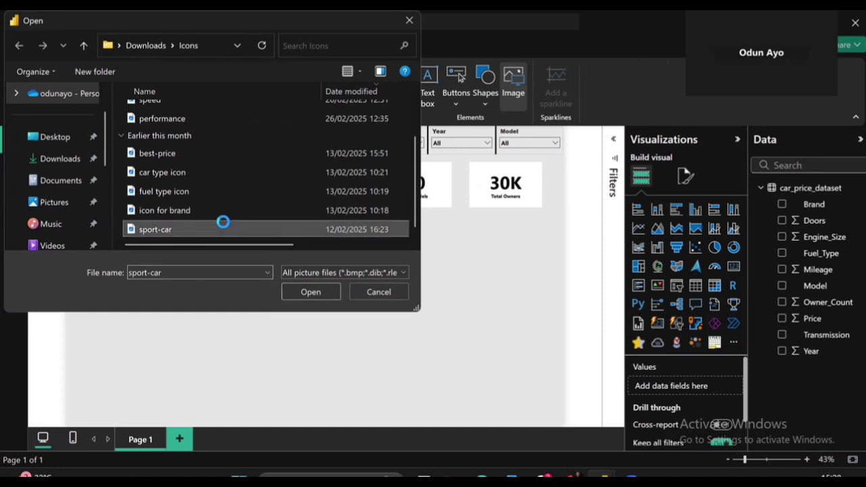
{"action": "double_click", "coordinate": [224, 223]}
- Shrink the sport-car icon and place it in the upper-left corner of the Car Brands card
{"action": "left_click_drag", "start_coordinate": [152, 233], "coordinate": [249, 175]}
{"action": "left_click_drag", "start_coordinate": [251, 212], "coordinate": [207, 178]}
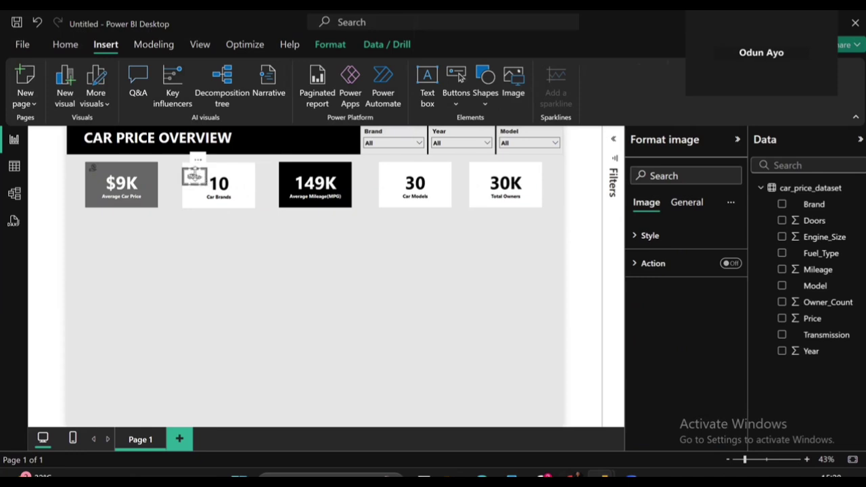
{"action": "left_click_drag", "start_coordinate": [196, 180], "coordinate": [201, 174]}
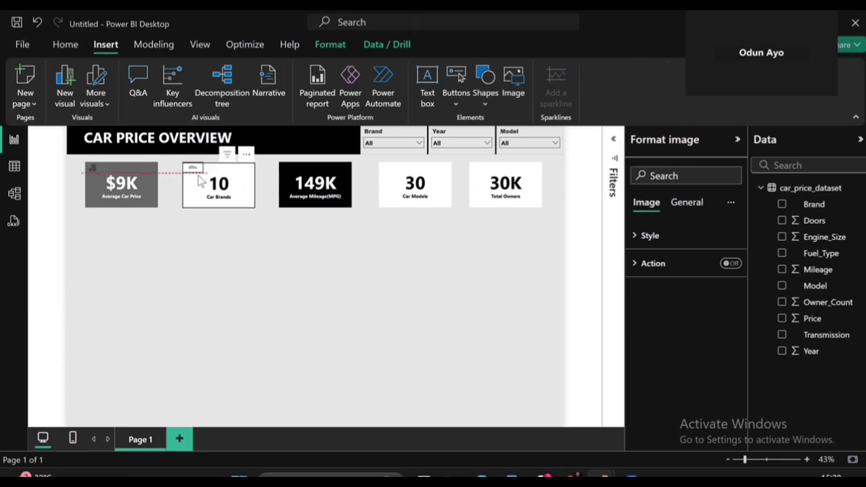
{"action": "left_click", "coordinate": [217, 248]}
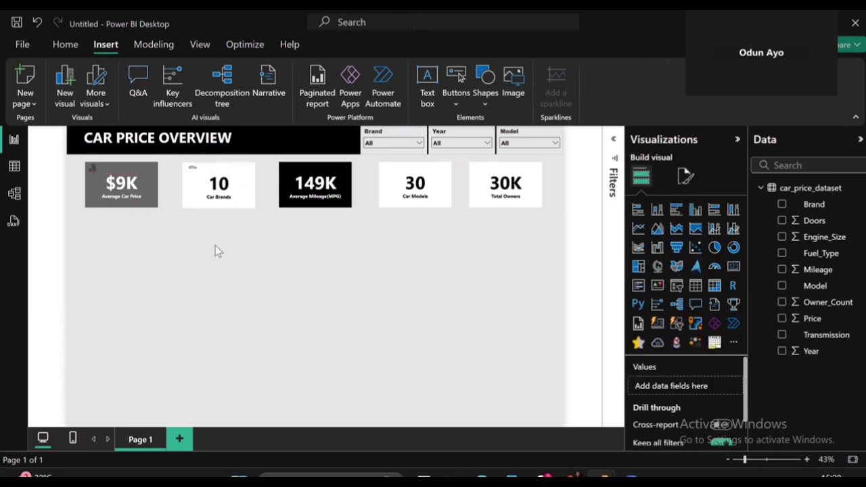
{"action": "left_click", "coordinate": [193, 170]}
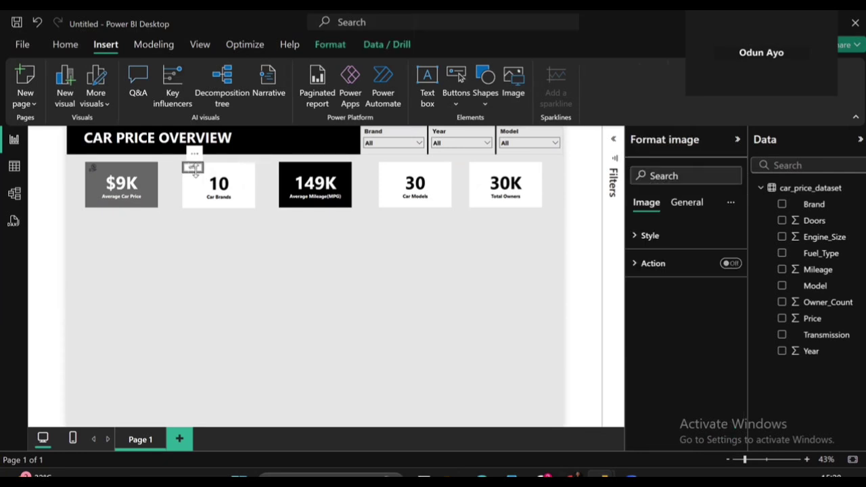
{"action": "left_click", "coordinate": [224, 249]}
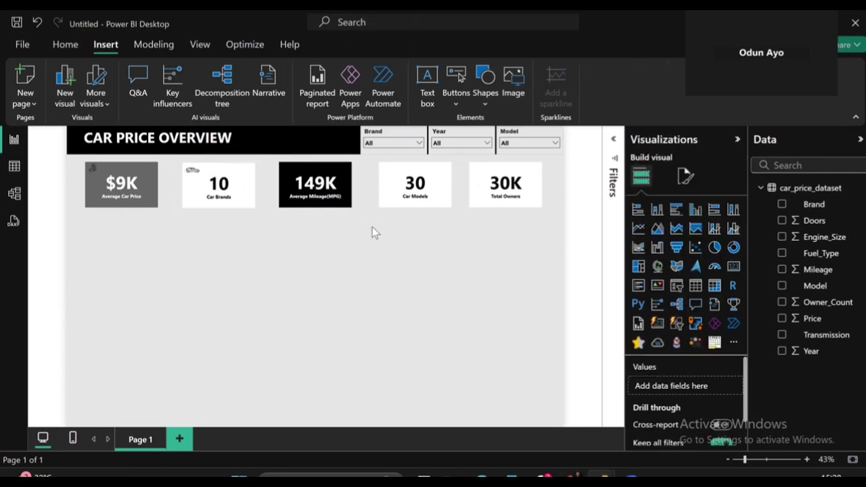
- Insert the speed image from the Downloads > Icons folder and fit it, reduced, into the upper-left corner of the Average Mileage(MPG) card
{"action": "left_click", "coordinate": [515, 95]}
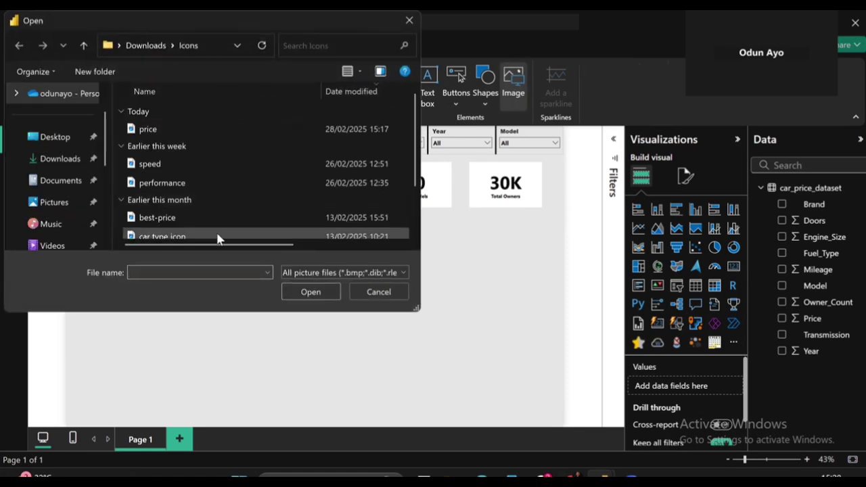
{"action": "double_click", "coordinate": [242, 164]}
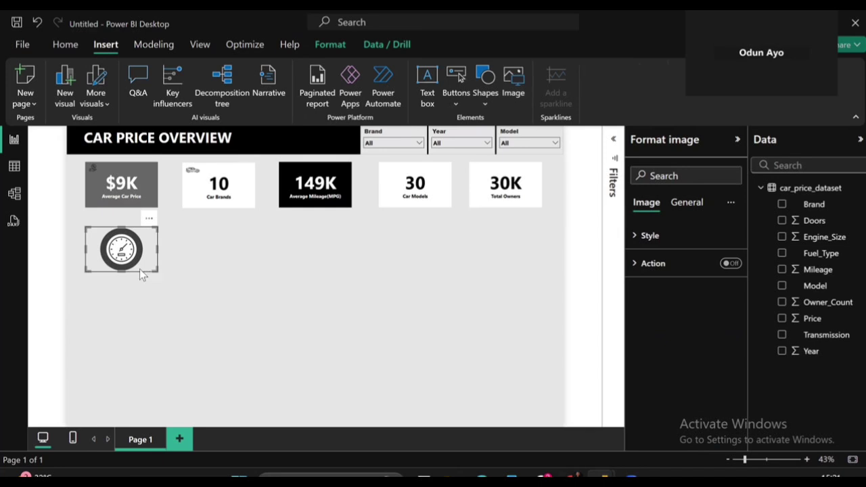
{"action": "left_click_drag", "start_coordinate": [141, 273], "coordinate": [128, 266]}
{"action": "left_click_drag", "start_coordinate": [102, 241], "coordinate": [297, 172]}
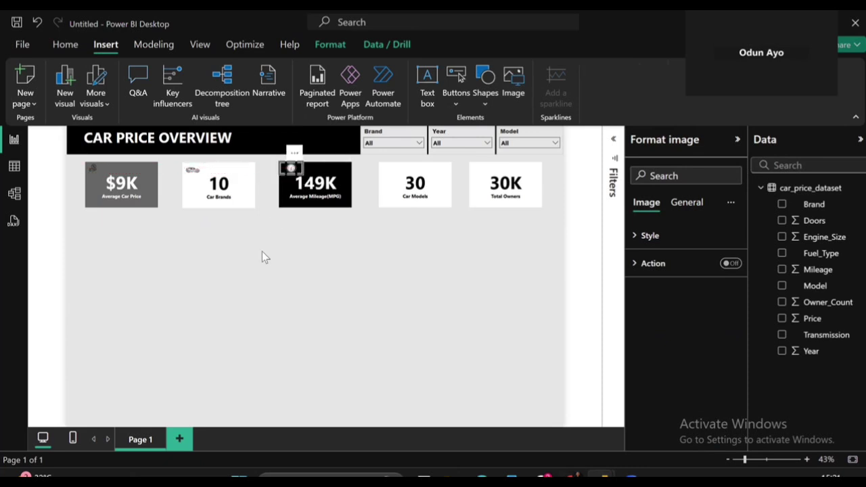
{"action": "left_click", "coordinate": [276, 252]}
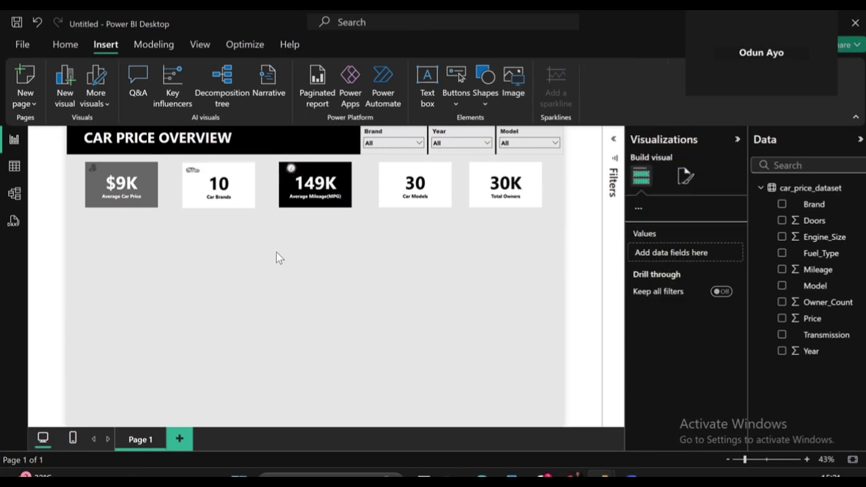
{"action": "left_click", "coordinate": [293, 170]}
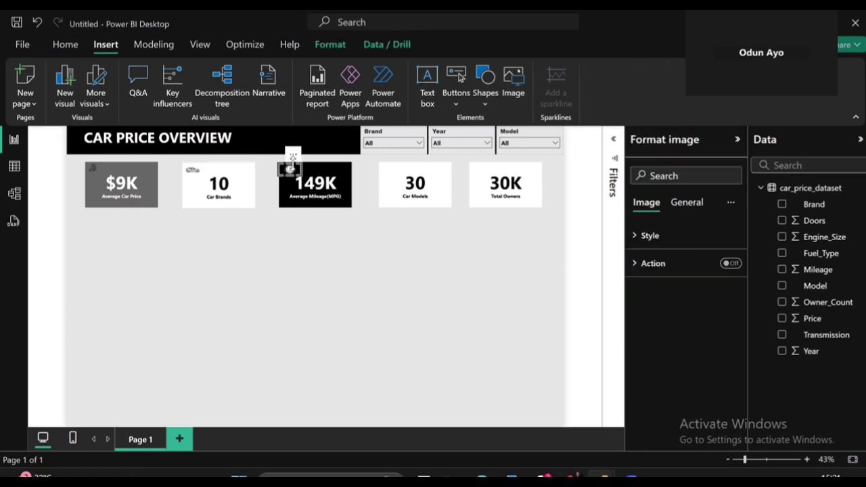
{"action": "left_click_drag", "start_coordinate": [293, 157], "coordinate": [291, 157]}
{"action": "left_click", "coordinate": [280, 171]}
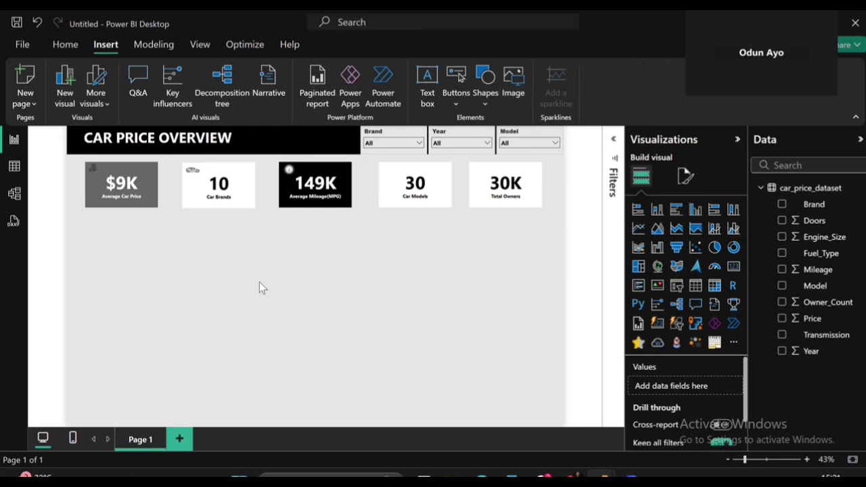
- Insert the "icon for brand" image from Downloads > Icons and fit it, reduced, into the upper-left corner of the Total Owners card
{"action": "left_click", "coordinate": [505, 91]}
{"action": "scroll", "coordinate": [236, 207], "scroll_direction": "down", "scroll_amount": 1}
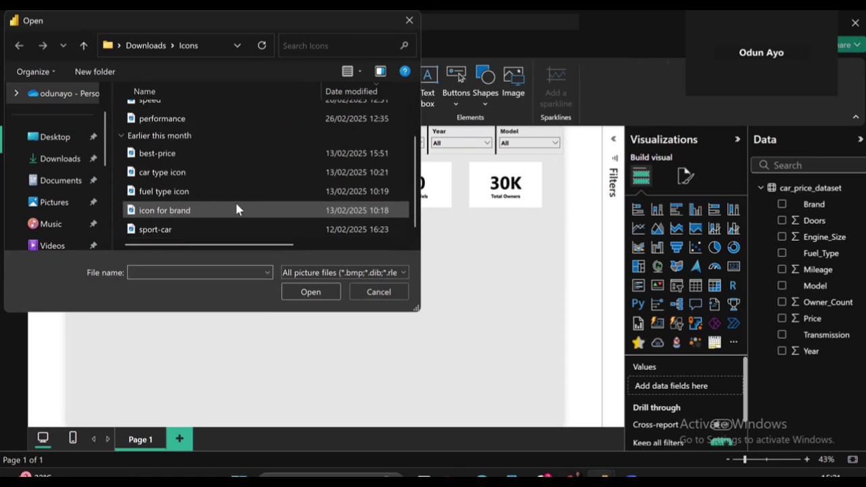
{"action": "double_click", "coordinate": [236, 209]}
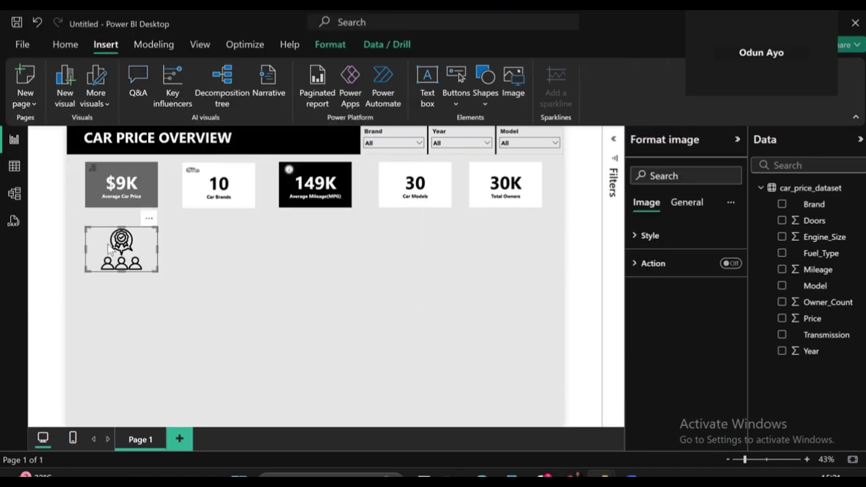
{"action": "left_click_drag", "start_coordinate": [111, 249], "coordinate": [496, 185]}
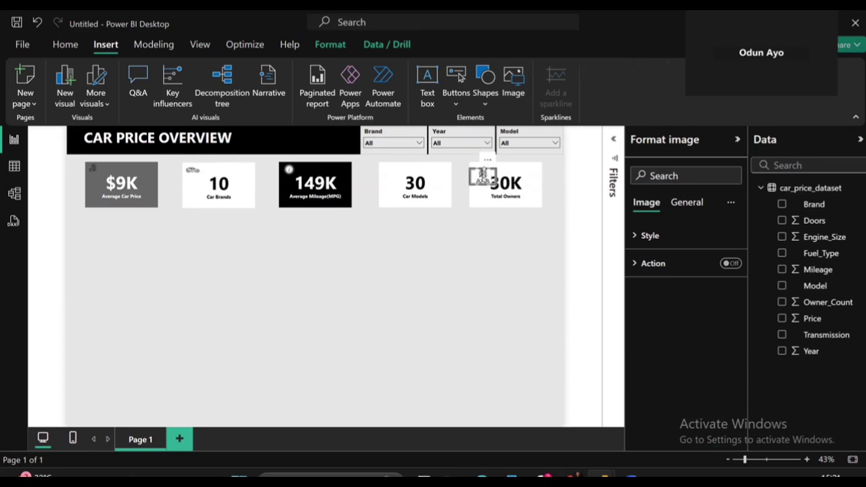
{"action": "mouse_move", "coordinate": [485, 178]}
{"action": "left_mouse_down"}
{"action": "mouse_move", "coordinate": [478, 169]}
{"action": "mouse_move", "coordinate": [490, 175]}
{"action": "left_mouse_up"}
{"action": "left_click", "coordinate": [433, 276]}
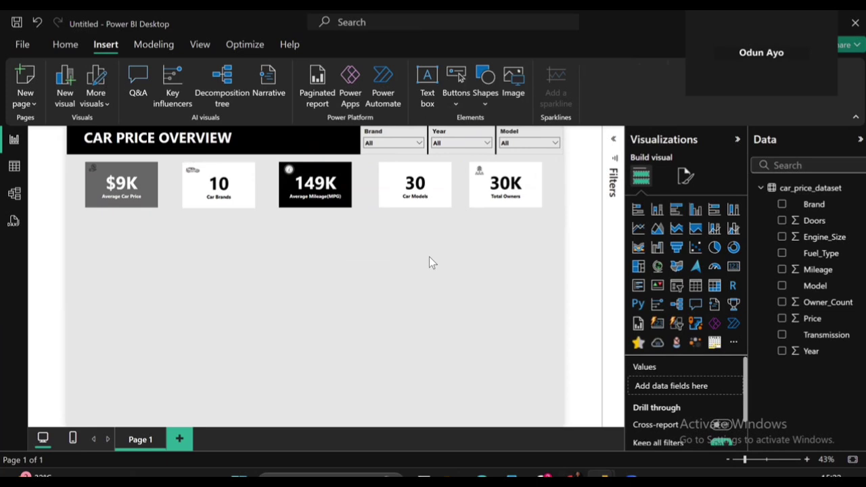
- Insert the "fuel type icon" image from Downloads > Icons and fit it, reduced, into the upper-left corner of the Car Models card
{"action": "left_click", "coordinate": [515, 89]}
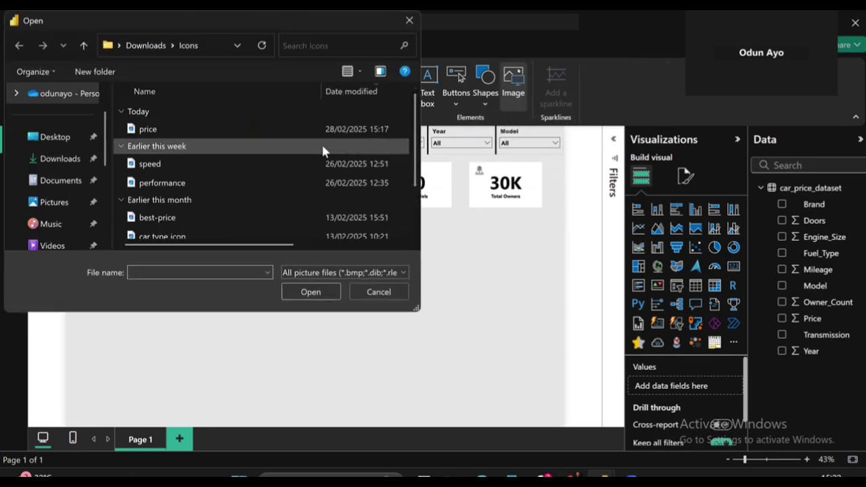
{"action": "scroll", "coordinate": [299, 191], "scroll_direction": "down", "scroll_amount": 2}
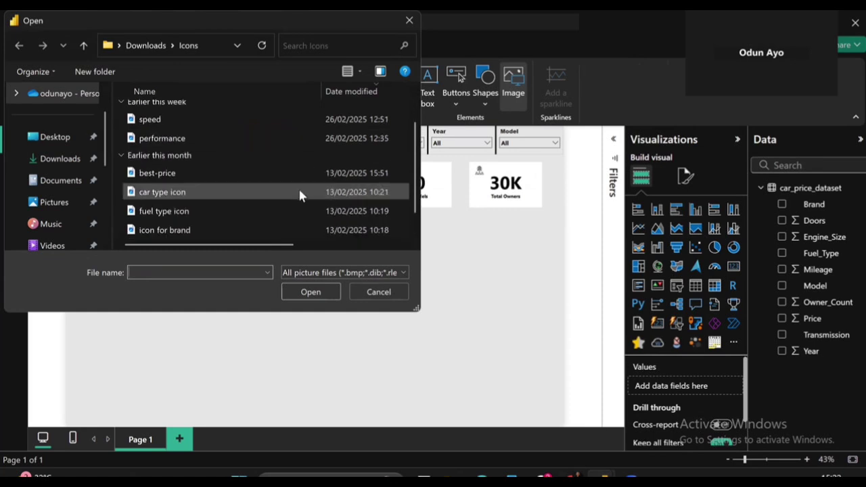
{"action": "scroll", "coordinate": [300, 195], "scroll_direction": "up", "scroll_amount": 1}
{"action": "double_click", "coordinate": [199, 218]}
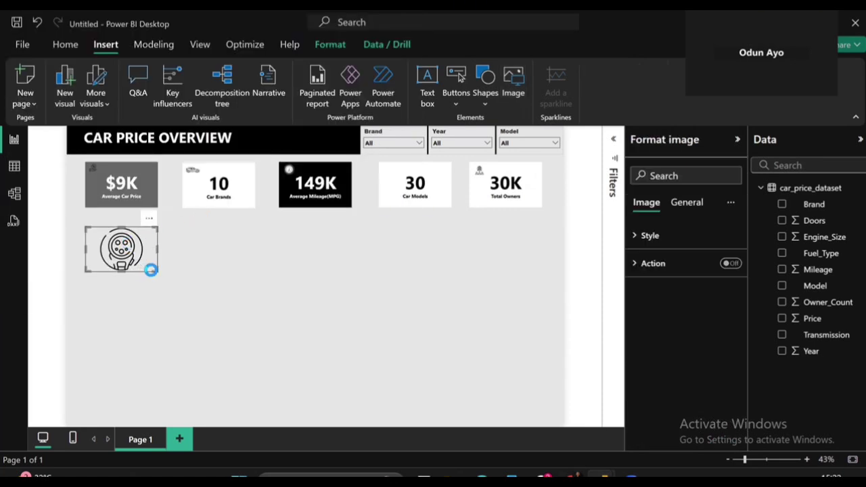
{"action": "left_click_drag", "start_coordinate": [155, 268], "coordinate": [388, 175]}
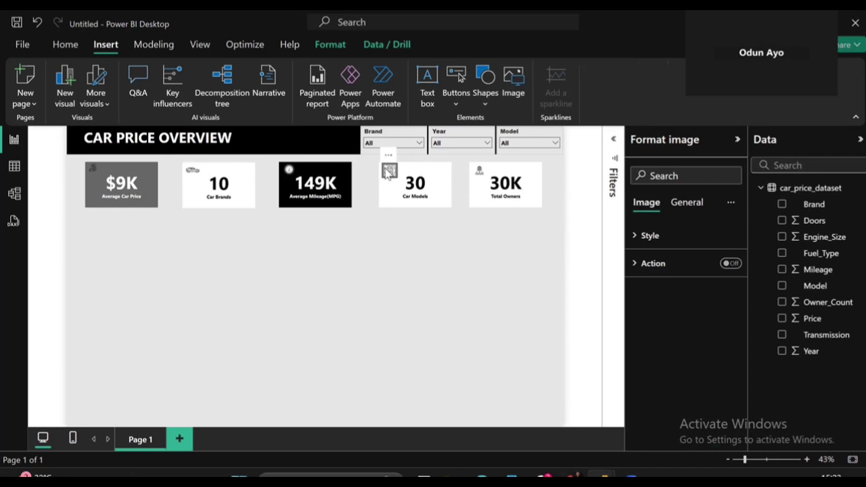
{"action": "left_click", "coordinate": [370, 252]}
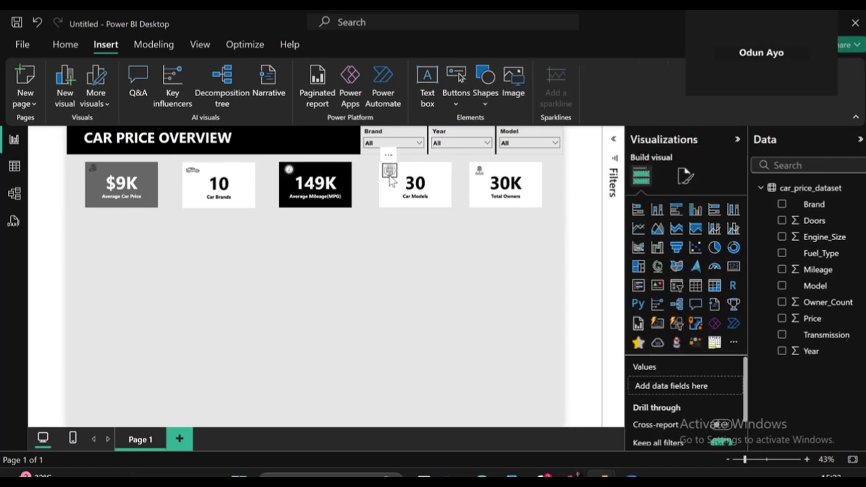
{"action": "left_click", "coordinate": [479, 172]}
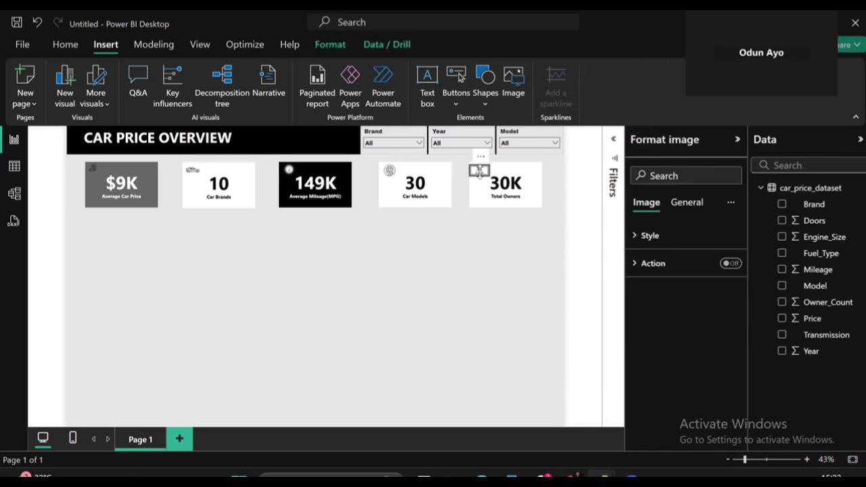
{"action": "left_click", "coordinate": [402, 251]}
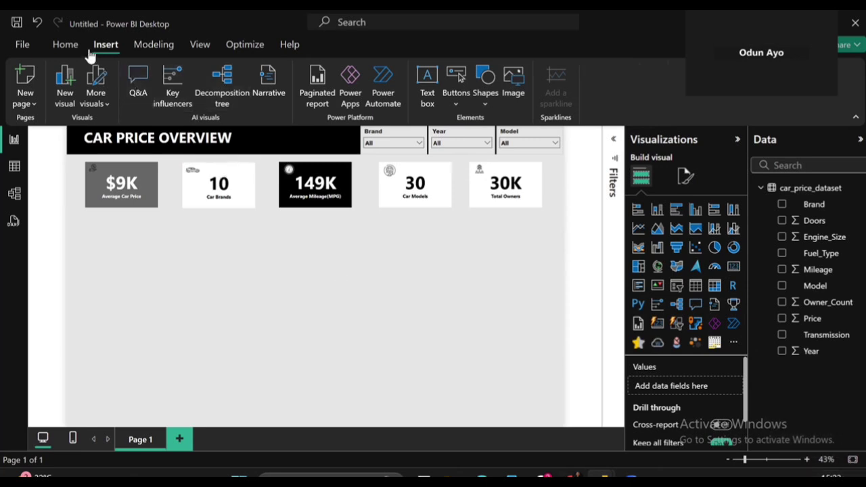
{"action": "left_click", "coordinate": [65, 46]}
{"action": "left_click", "coordinate": [160, 47]}
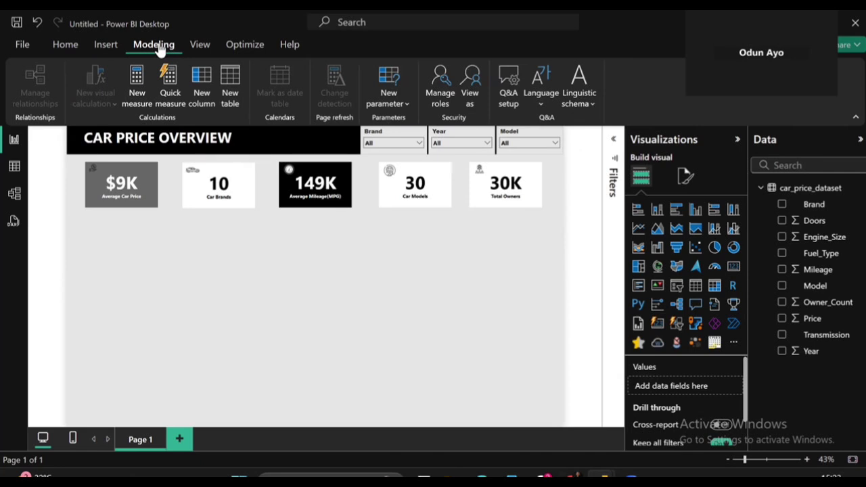
{"action": "left_click", "coordinate": [388, 102]}
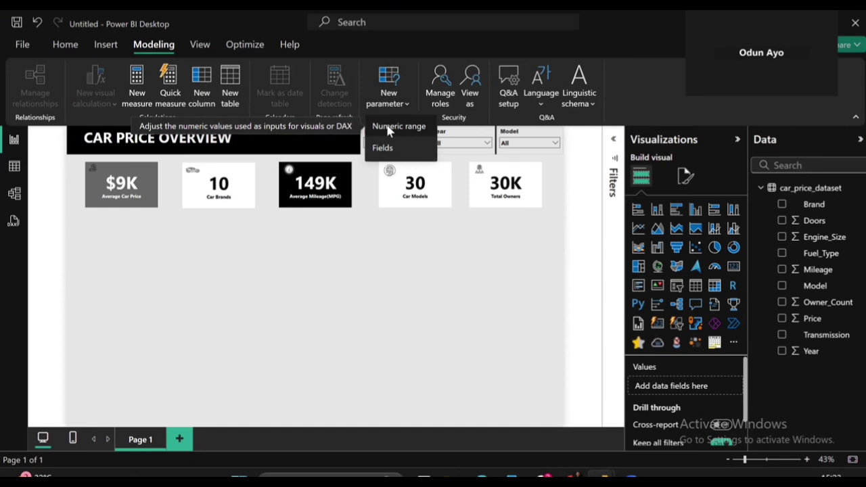
{"action": "left_click", "coordinate": [388, 126]}
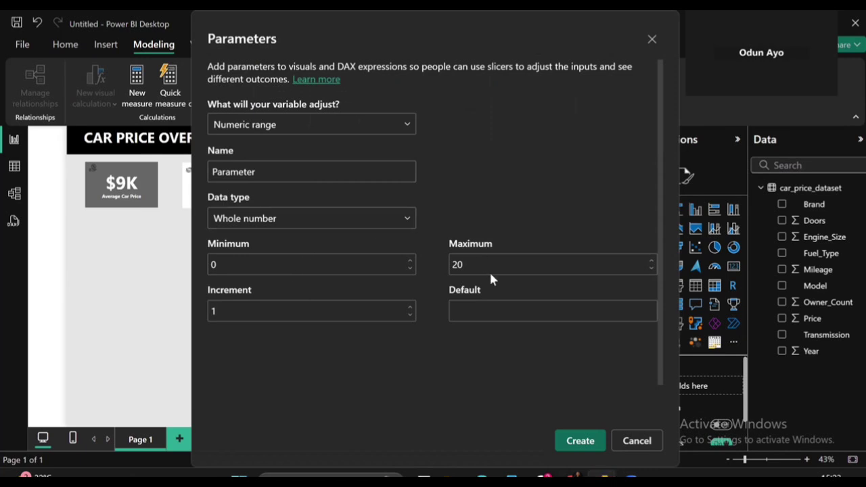
{"action": "left_click", "coordinate": [637, 441]}
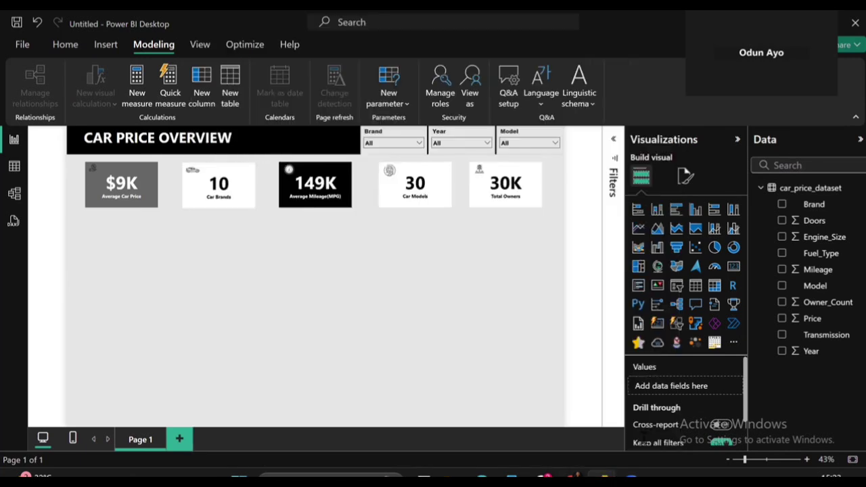
- Create a fields parameter named Parameter from Brand, Transmission and Fuel_Type of car_price_dataset, with its slicer added to this page
{"action": "left_click", "coordinate": [405, 107]}
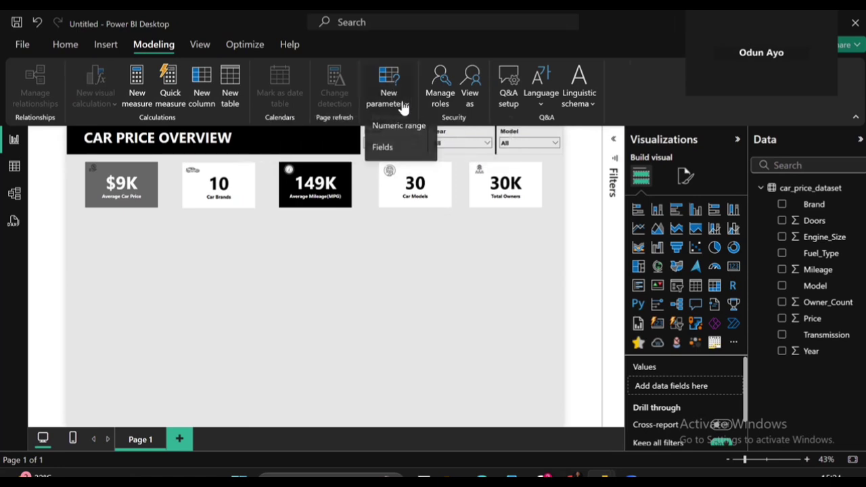
{"action": "left_click", "coordinate": [395, 144]}
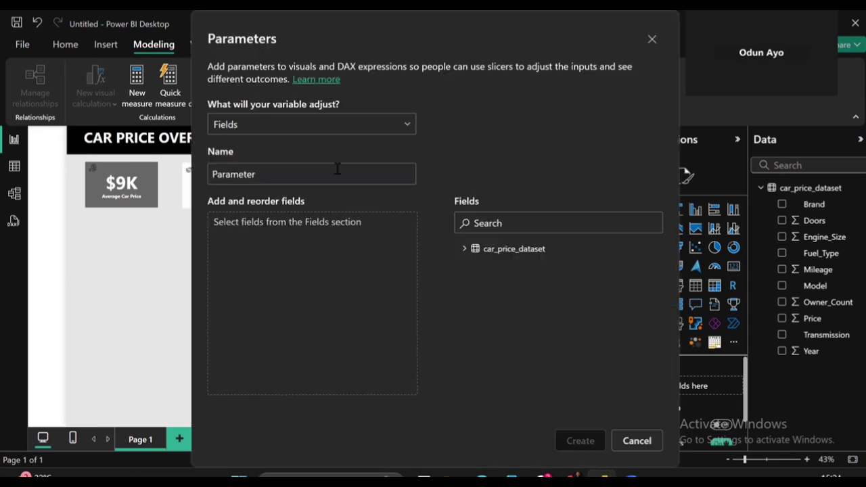
{"action": "left_click", "coordinate": [465, 250]}
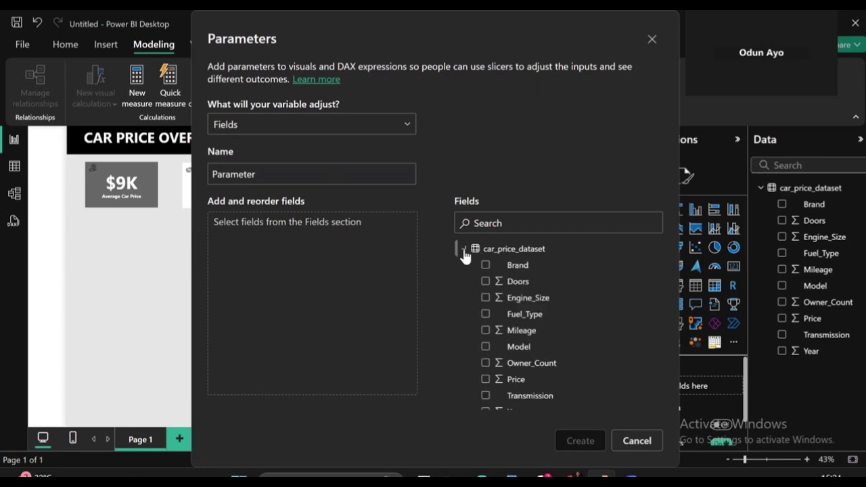
{"action": "left_click_drag", "start_coordinate": [538, 267], "coordinate": [298, 222]}
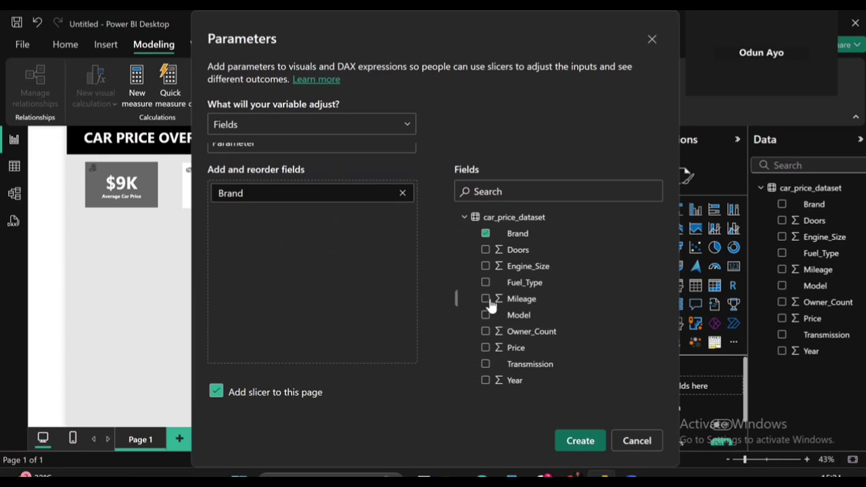
{"action": "left_click", "coordinate": [486, 366]}
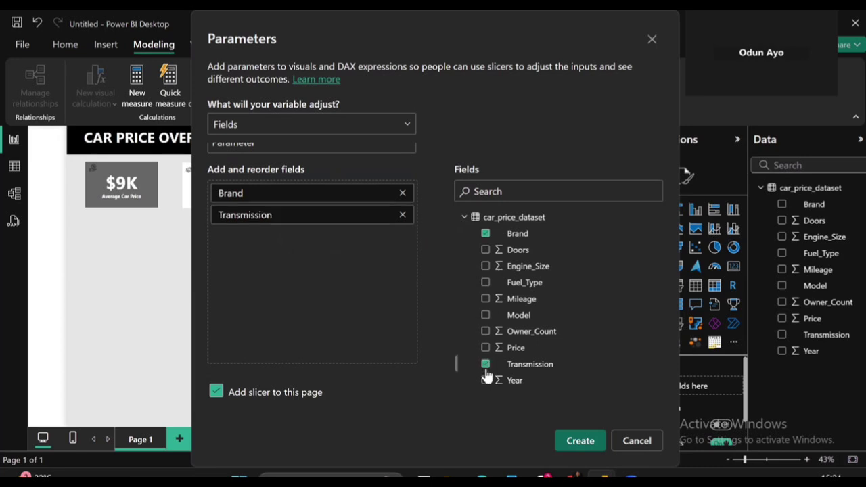
{"action": "left_click", "coordinate": [487, 283]}
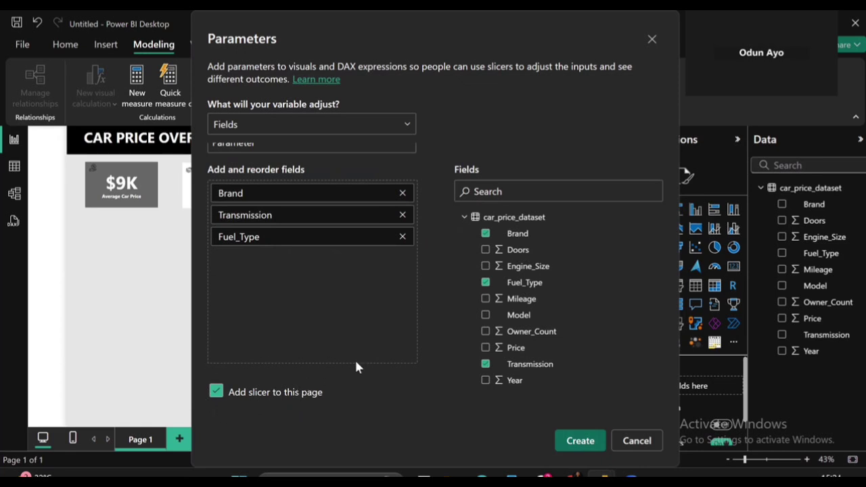
{"action": "left_click", "coordinate": [575, 443]}
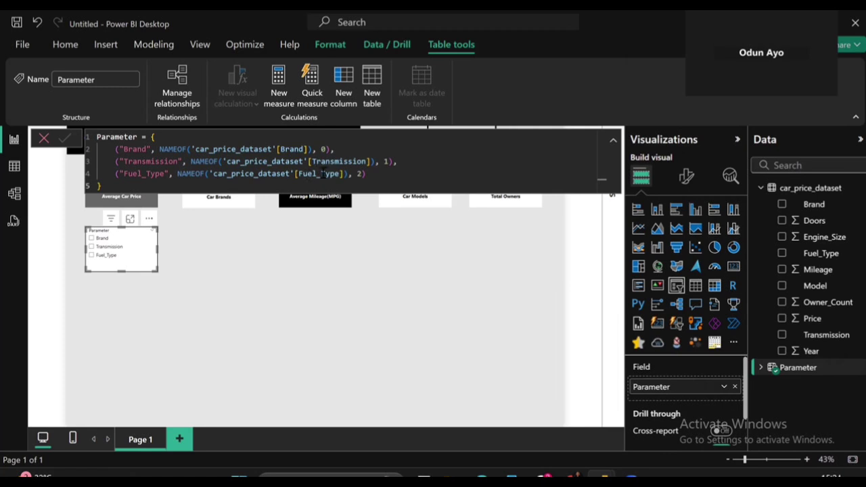
- Rename the Fuel_Type field of car_price_dataset to Fuel Type and check its reference in the Parameter table's definition
{"action": "left_click", "coordinate": [821, 254]}
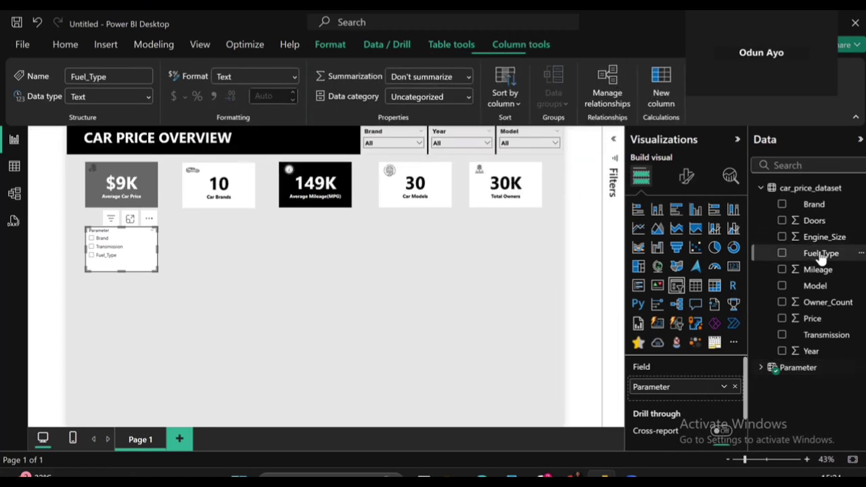
{"action": "double_click", "coordinate": [821, 254]}
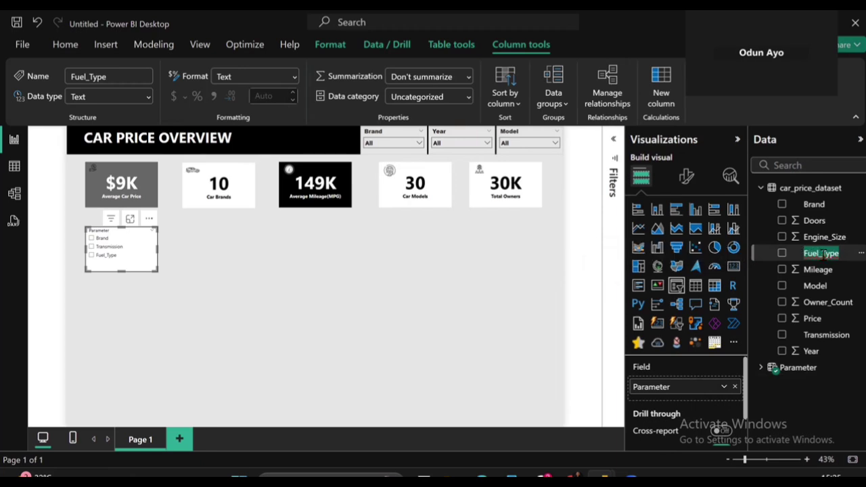
{"action": "left_click", "coordinate": [821, 254]}
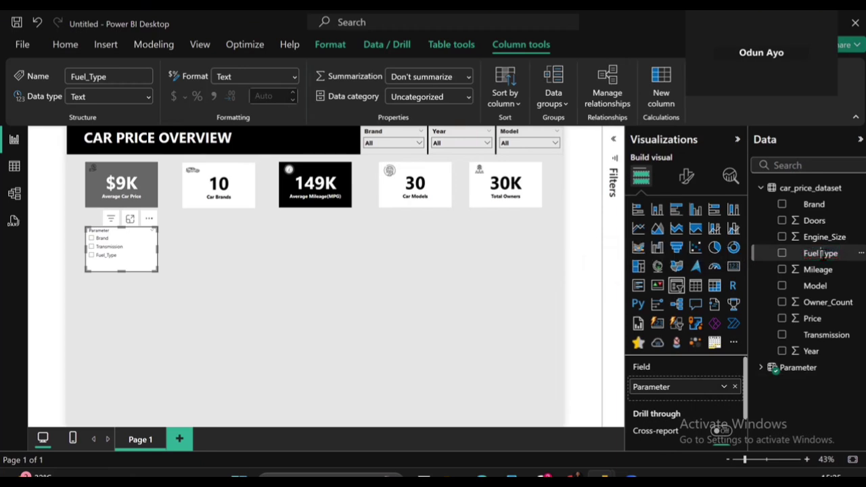
{"action": "key", "text": "Return"}
{"action": "left_click", "coordinate": [800, 368]}
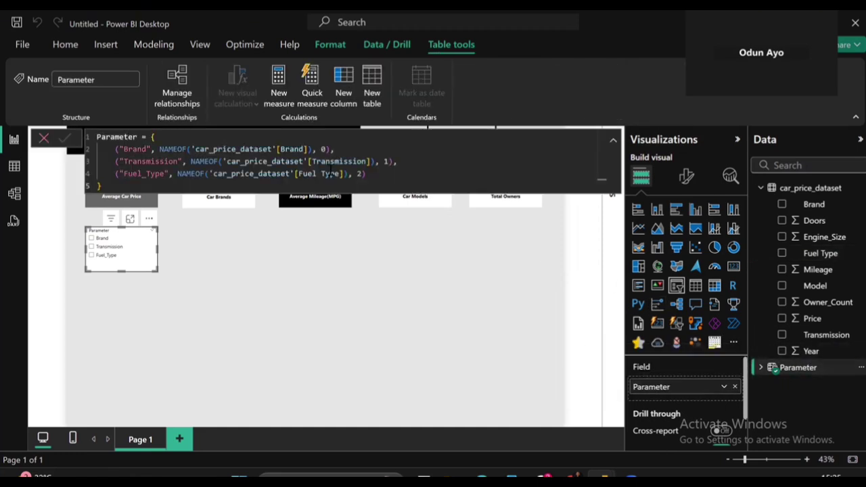
{"action": "left_click", "coordinate": [390, 240]}
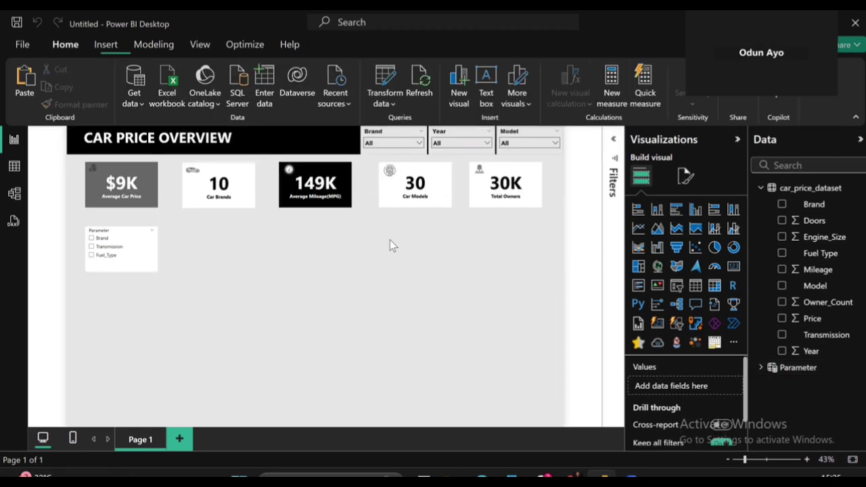
- Change the Parameter slicer's style from a vertical list to Tile
{"action": "left_click", "coordinate": [127, 260]}
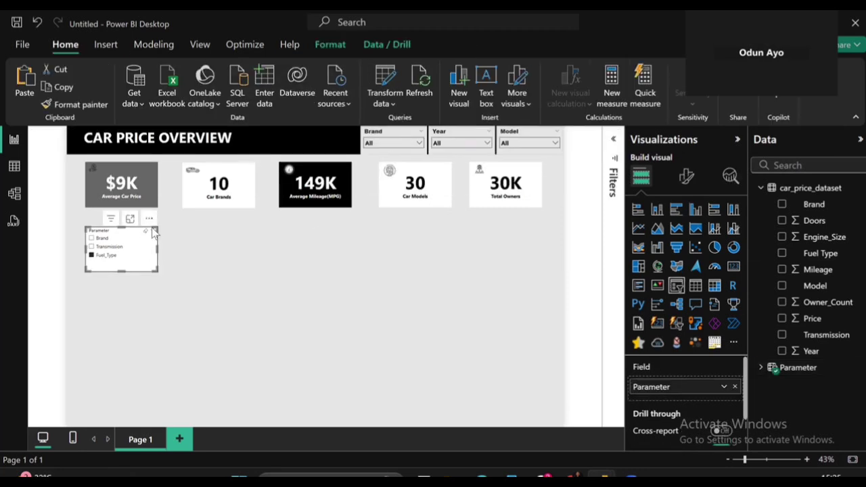
{"action": "left_click", "coordinate": [687, 183]}
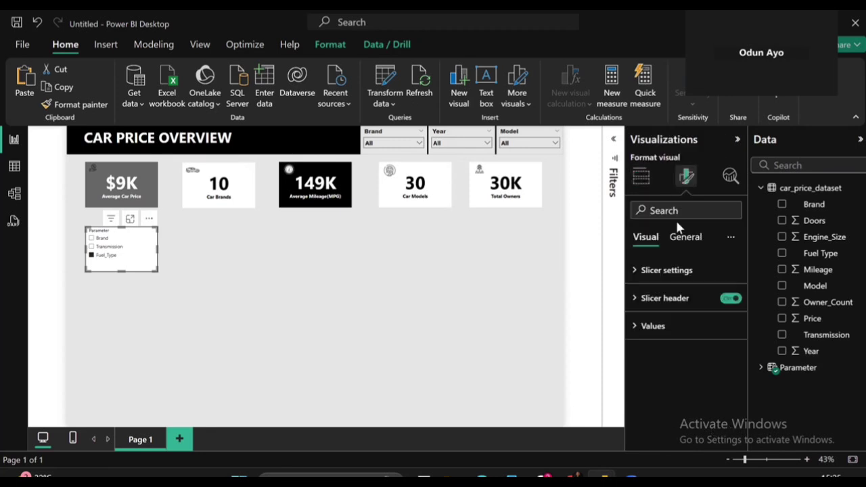
{"action": "left_click", "coordinate": [678, 283]}
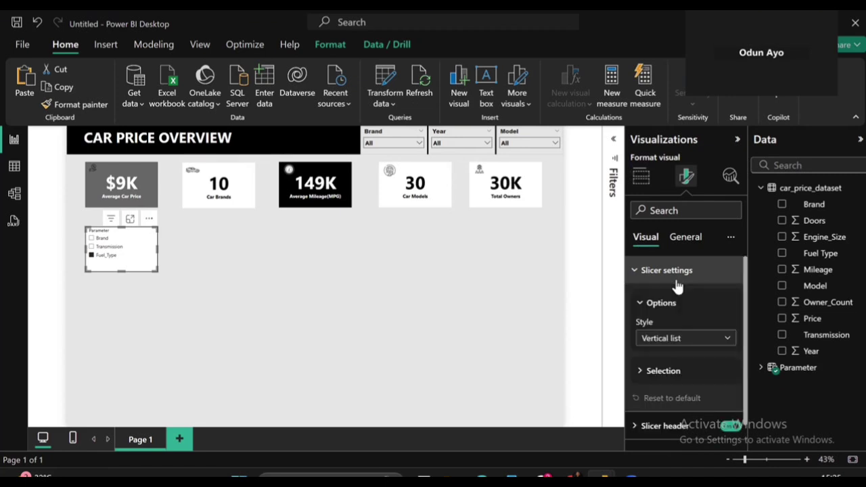
{"action": "left_click", "coordinate": [710, 340]}
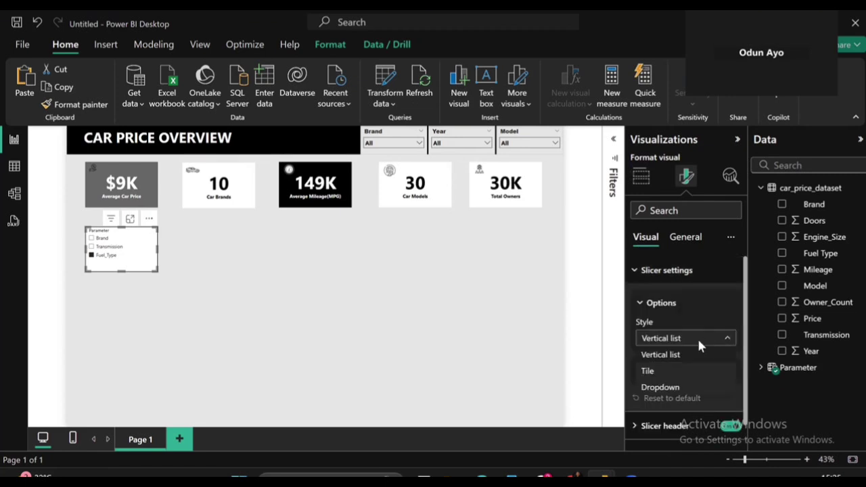
{"action": "left_click", "coordinate": [660, 371]}
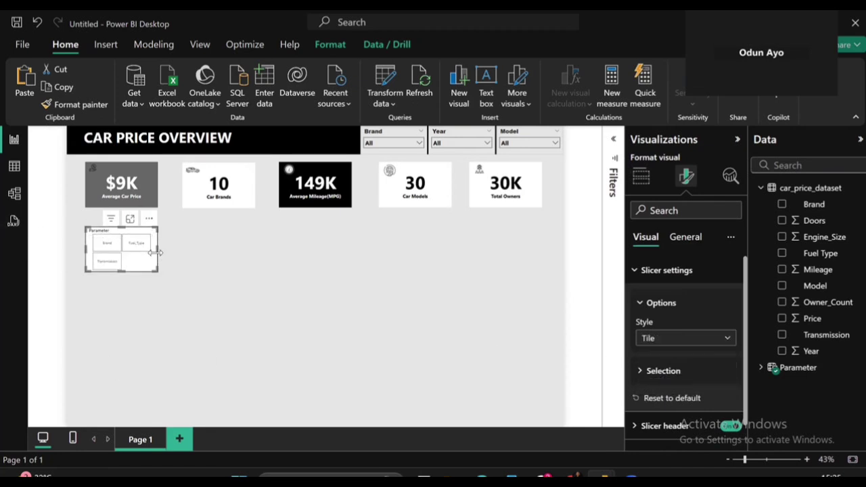
- Resize the Parameter slicer into one row of three tiles and place it below the first three KPI cards
{"action": "left_click_drag", "start_coordinate": [155, 253], "coordinate": [419, 267]}
{"action": "left_click", "coordinate": [197, 245]}
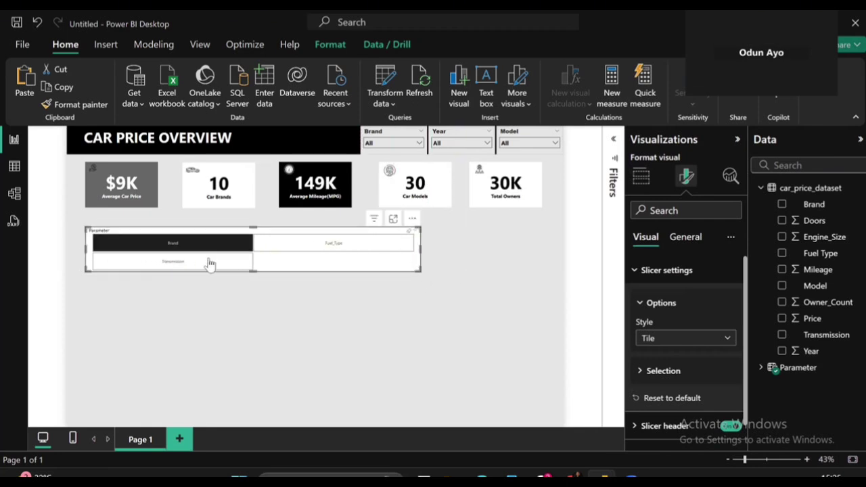
{"action": "left_click_drag", "start_coordinate": [251, 271], "coordinate": [252, 252]}
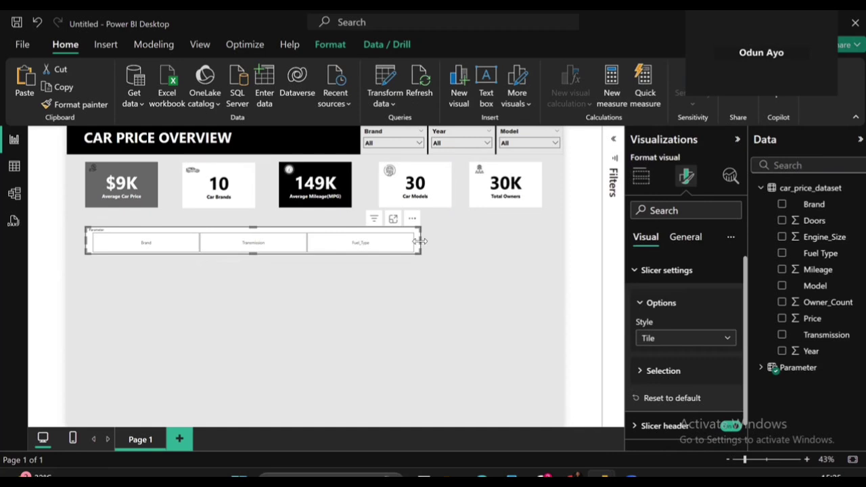
{"action": "left_click_drag", "start_coordinate": [418, 242], "coordinate": [339, 256]}
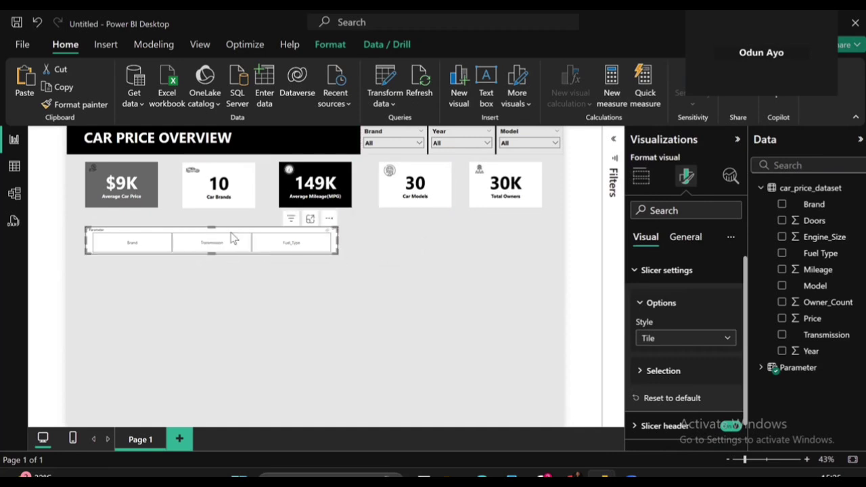
{"action": "left_click_drag", "start_coordinate": [232, 238], "coordinate": [223, 236]}
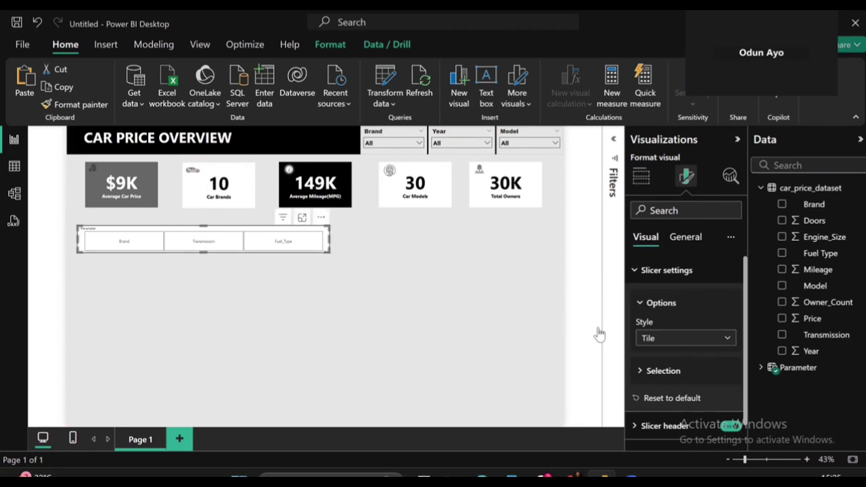
- Turn off the Parameter slicer's header and deselect the slicer
{"action": "scroll", "coordinate": [705, 381], "scroll_direction": "down", "scroll_amount": 1}
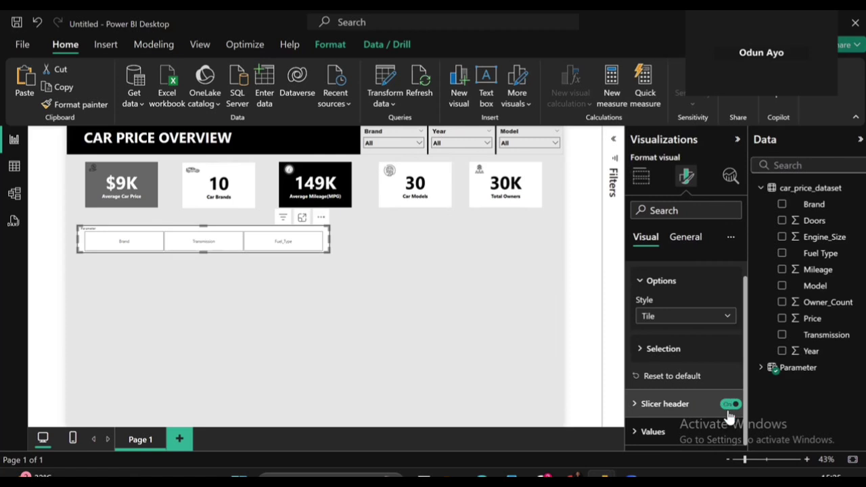
{"action": "left_click", "coordinate": [731, 405]}
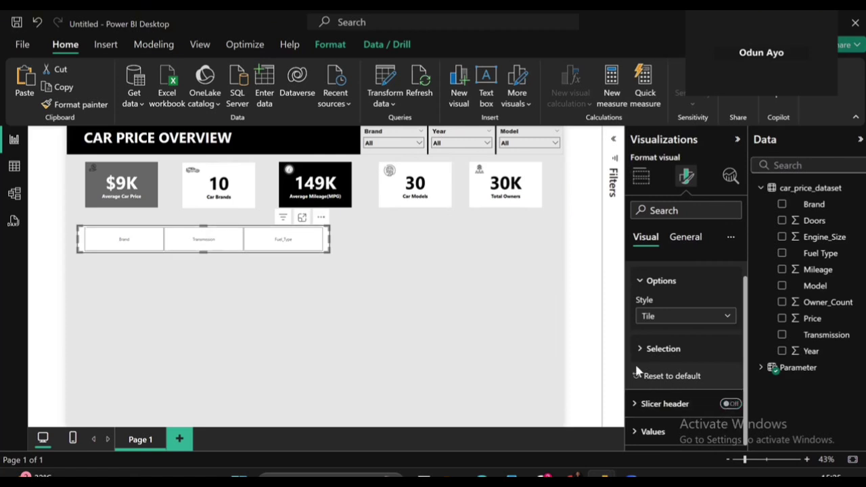
{"action": "left_click", "coordinate": [513, 302]}
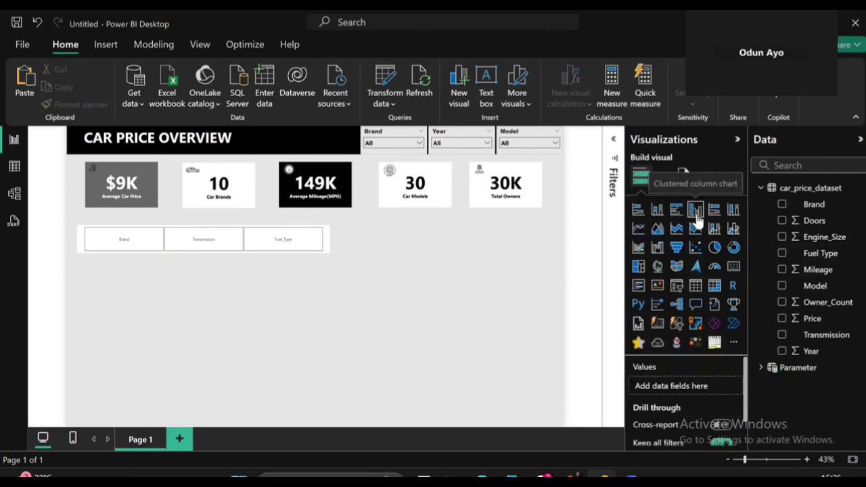
- Add a line and clustered column chart with Parameter on the X-axis, Price on the column y-axis and Mileage on the line y-axis
{"action": "left_click", "coordinate": [734, 232]}
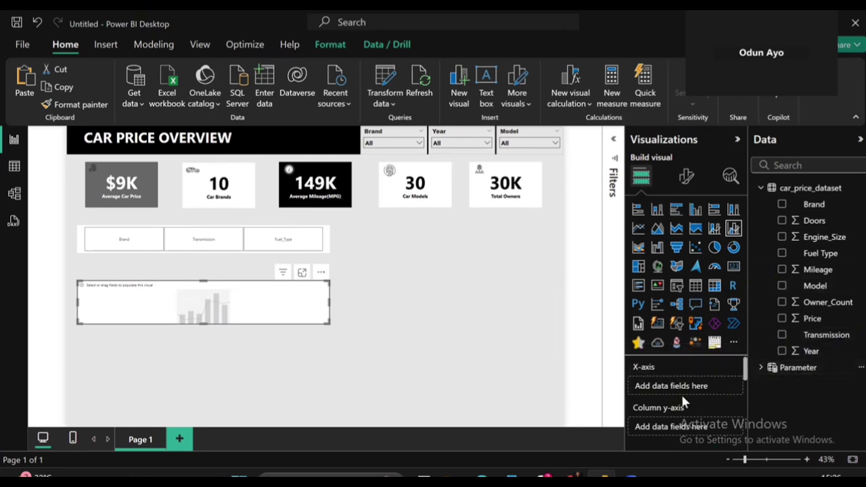
{"action": "left_click", "coordinate": [761, 369]}
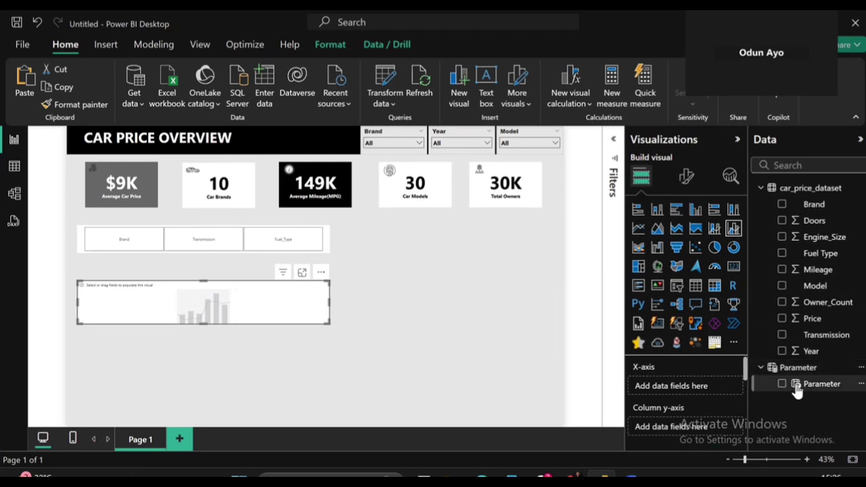
{"action": "left_click_drag", "start_coordinate": [822, 384], "coordinate": [684, 403]}
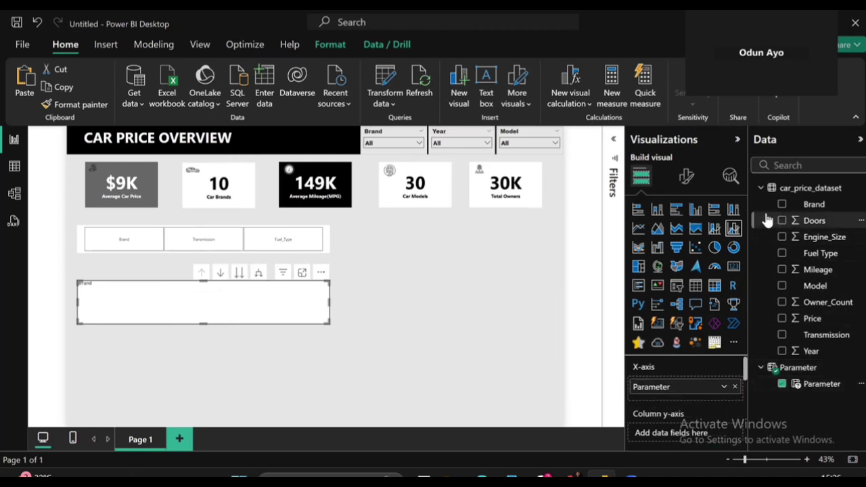
{"action": "left_click", "coordinate": [783, 319]}
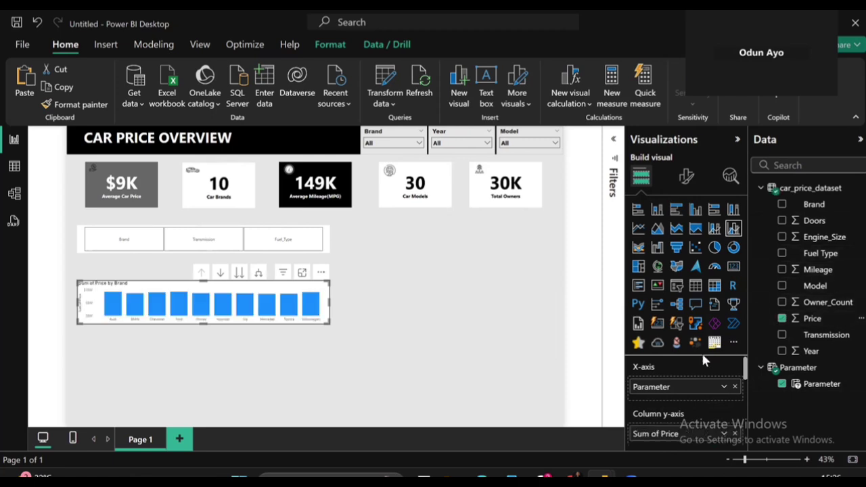
{"action": "scroll", "coordinate": [682, 416], "scroll_direction": "down", "scroll_amount": 3}
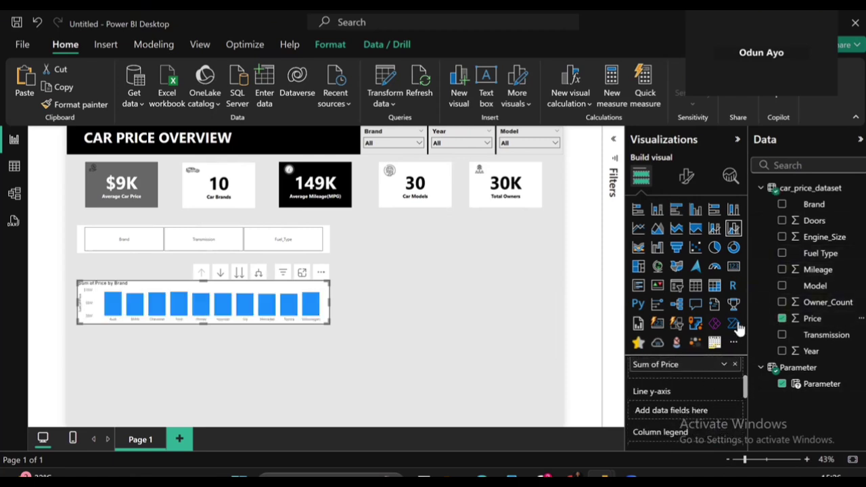
{"action": "left_click_drag", "start_coordinate": [820, 267], "coordinate": [689, 421]}
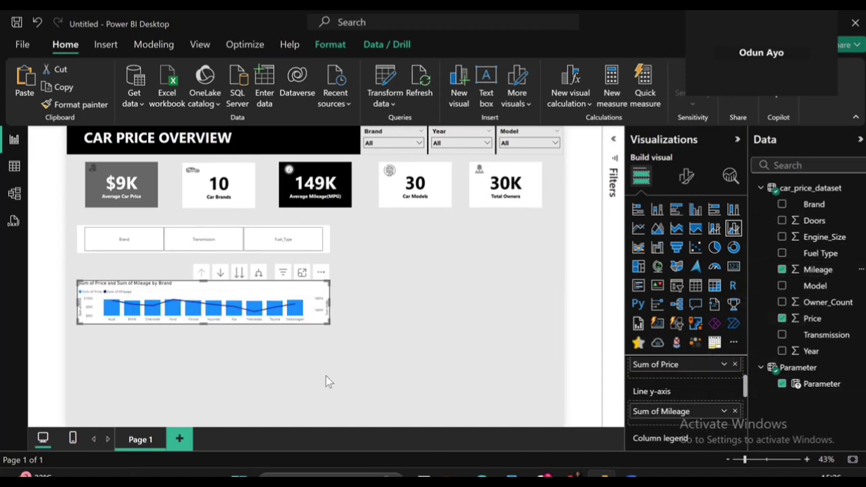
- Enlarge the combo chart to span from the Parameter slicer to the page's lower edge, and switch it to the Transmission level
{"action": "left_click_drag", "start_coordinate": [203, 324], "coordinate": [194, 441]}
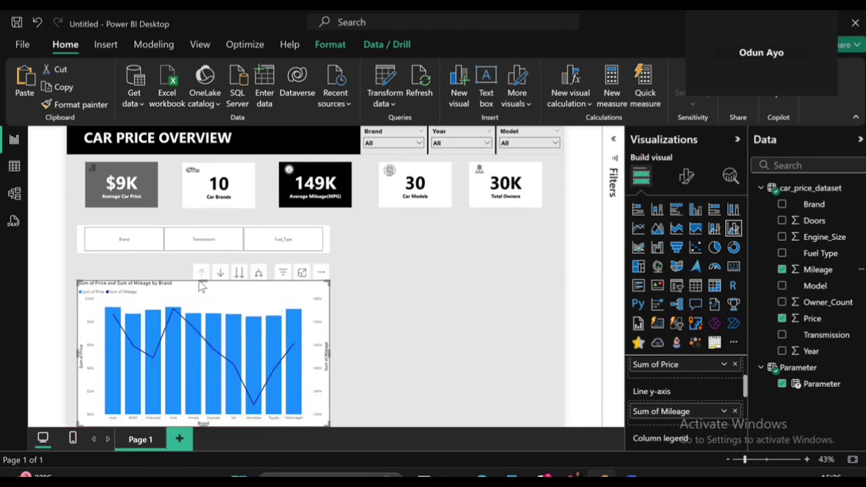
{"action": "left_click", "coordinate": [238, 273]}
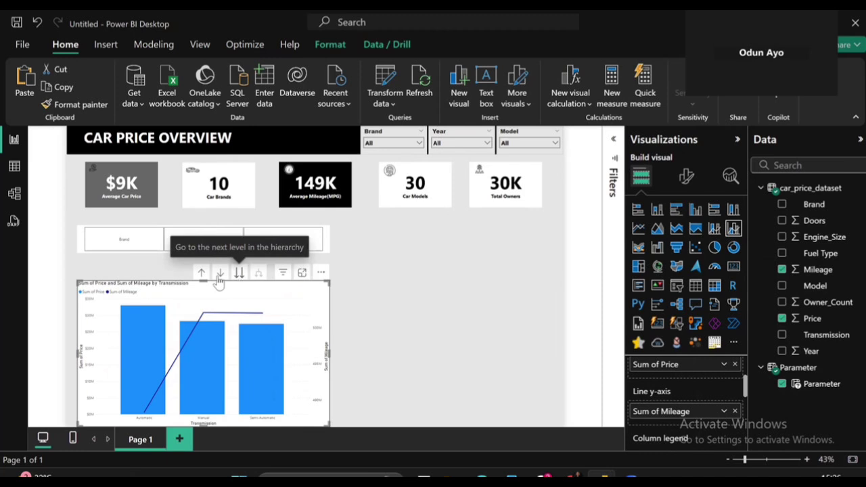
{"action": "left_click_drag", "start_coordinate": [201, 278], "coordinate": [201, 254]}
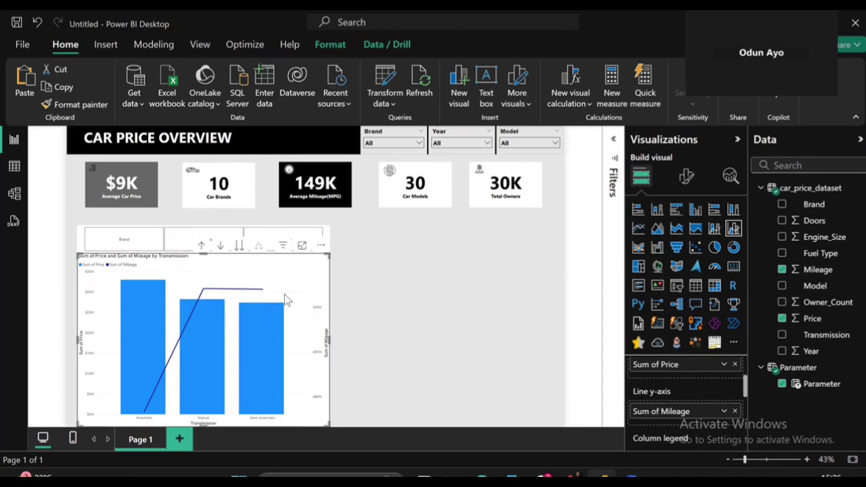
- Switch the combo chart to the Fuel_Type level, and select Brand in the Parameter slicer to show it by brand
{"action": "left_click", "coordinate": [238, 246]}
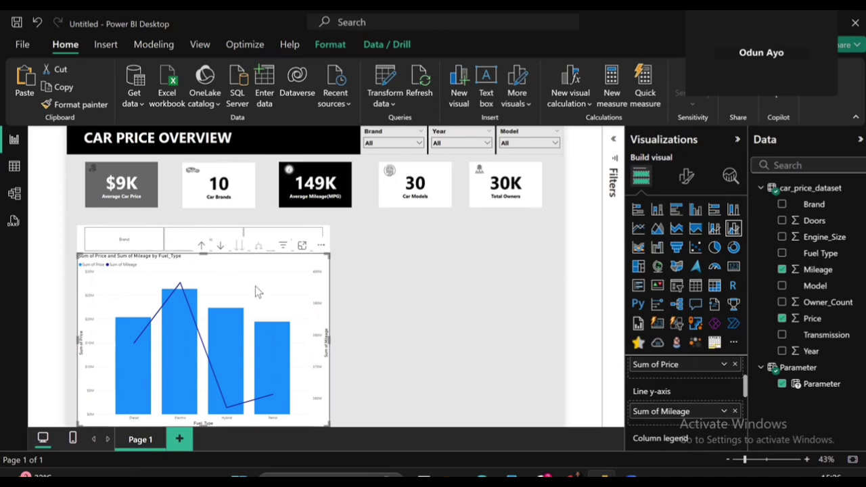
{"action": "left_click", "coordinate": [121, 243]}
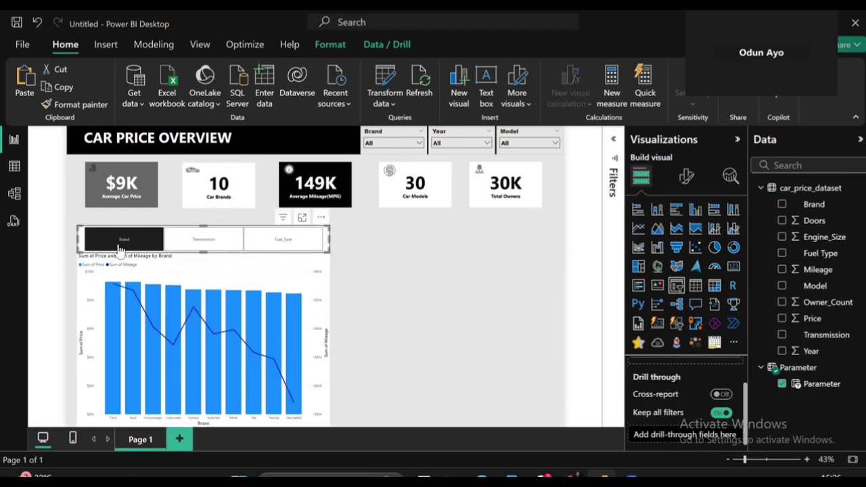
{"action": "left_click", "coordinate": [223, 243]}
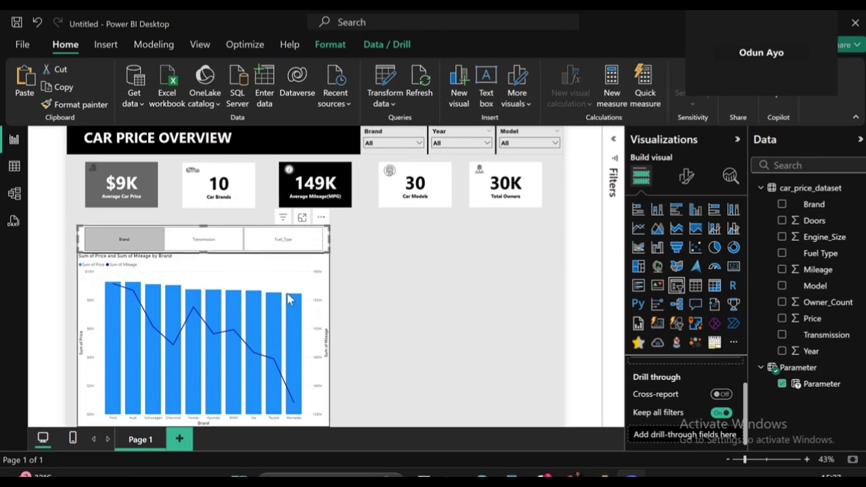
- Set the combo chart's Price and Mileage values to be aggregated as Average
{"action": "left_click", "coordinate": [274, 278]}
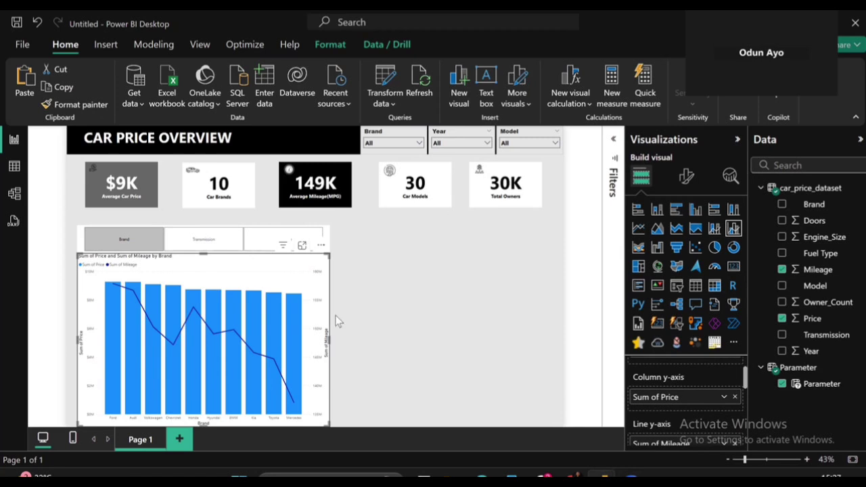
{"action": "mouse_move", "coordinate": [298, 320]}
{"action": "left_click", "coordinate": [725, 397]}
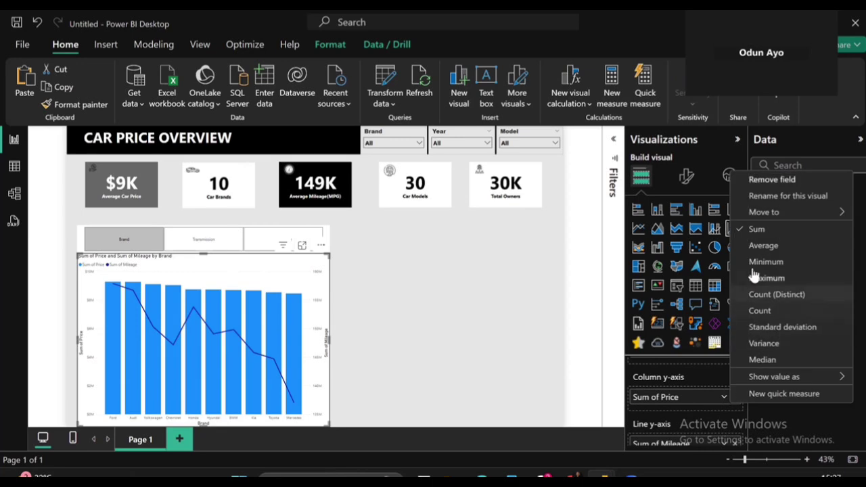
{"action": "left_click", "coordinate": [751, 246]}
{"action": "scroll", "coordinate": [711, 406], "scroll_direction": "down", "scroll_amount": 1}
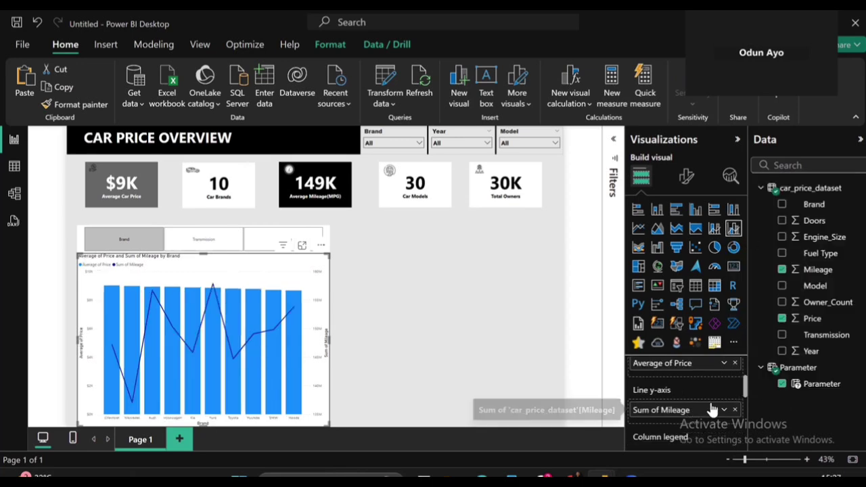
{"action": "left_click", "coordinate": [727, 411]}
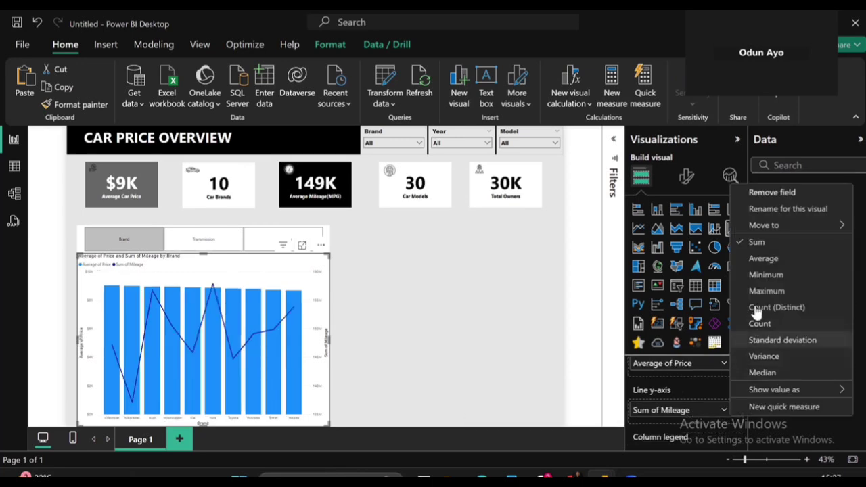
{"action": "left_click", "coordinate": [743, 258]}
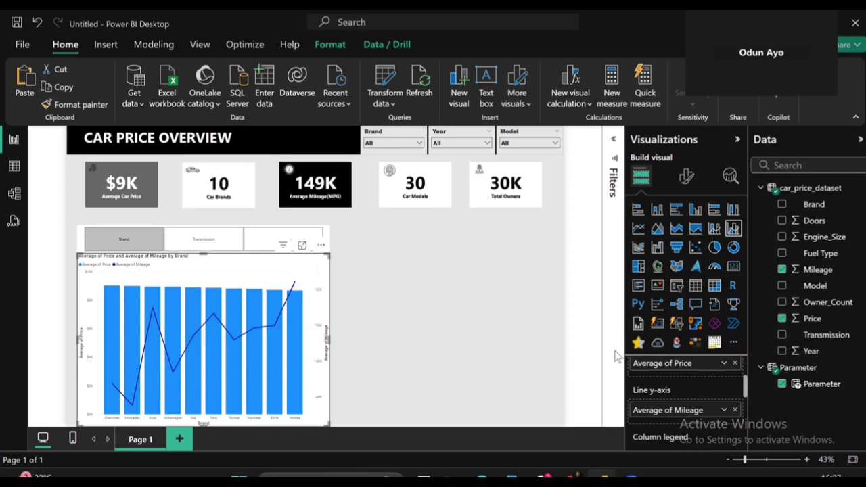
- Change the combo chart's column color to the dark gray used on the Average Car Price card
{"action": "left_click", "coordinate": [687, 176]}
{"action": "scroll", "coordinate": [663, 433], "scroll_direction": "down", "scroll_amount": 2}
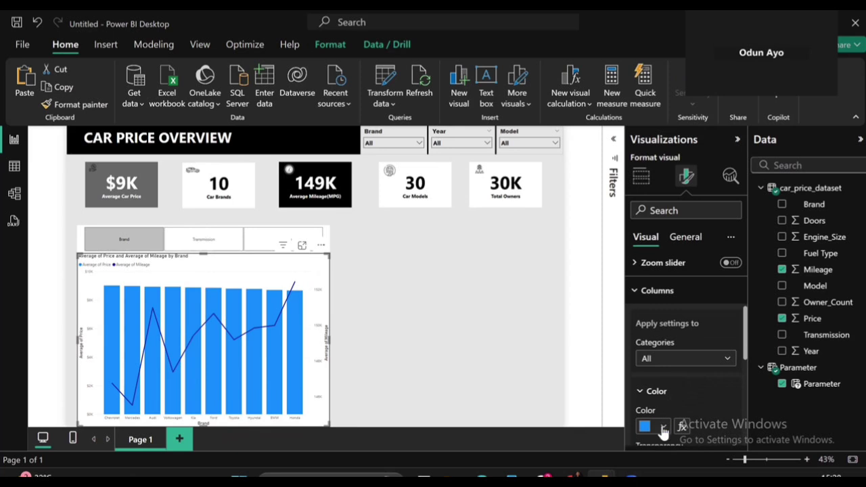
{"action": "left_click", "coordinate": [663, 427]}
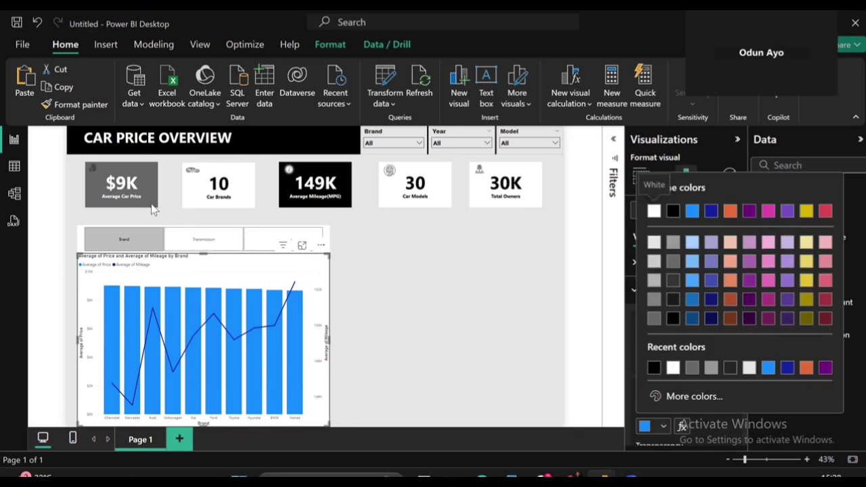
{"action": "left_click", "coordinate": [691, 369]}
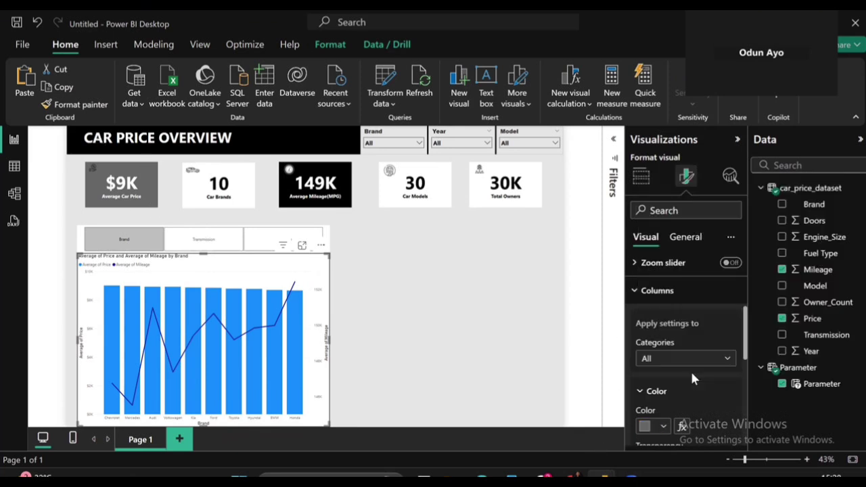
{"action": "scroll", "coordinate": [660, 375], "scroll_direction": "down", "scroll_amount": 3}
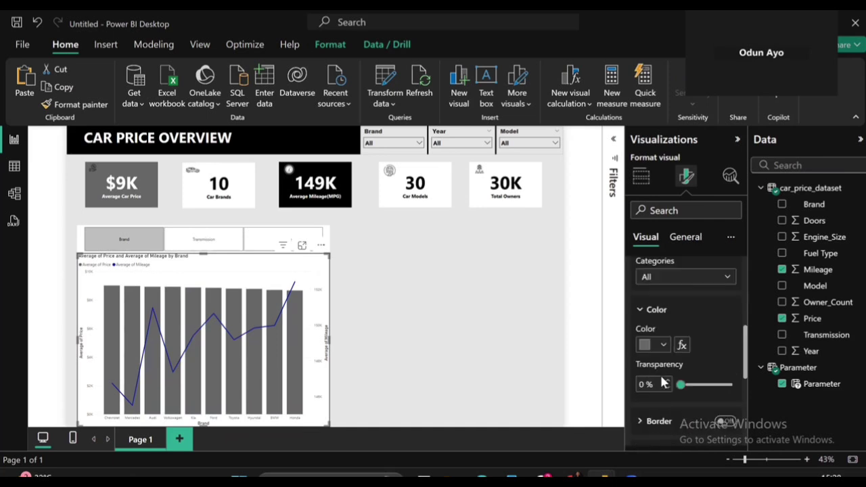
{"action": "scroll", "coordinate": [663, 365], "scroll_direction": "up", "scroll_amount": 5}
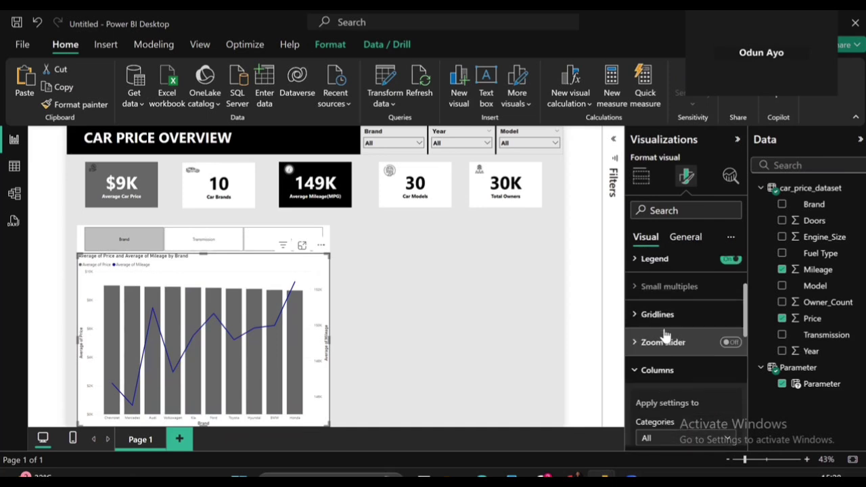
{"action": "left_click", "coordinate": [650, 373]}
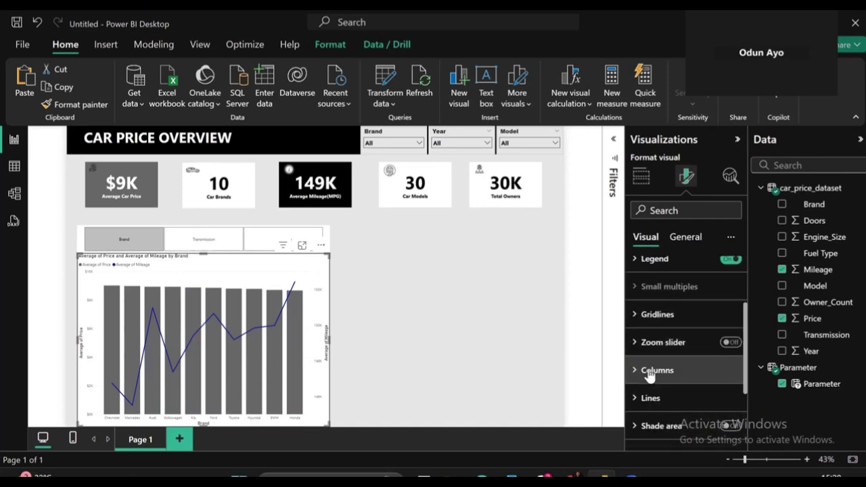
- Change the combo chart's Average of Mileage line color to black
{"action": "left_click", "coordinate": [673, 405]}
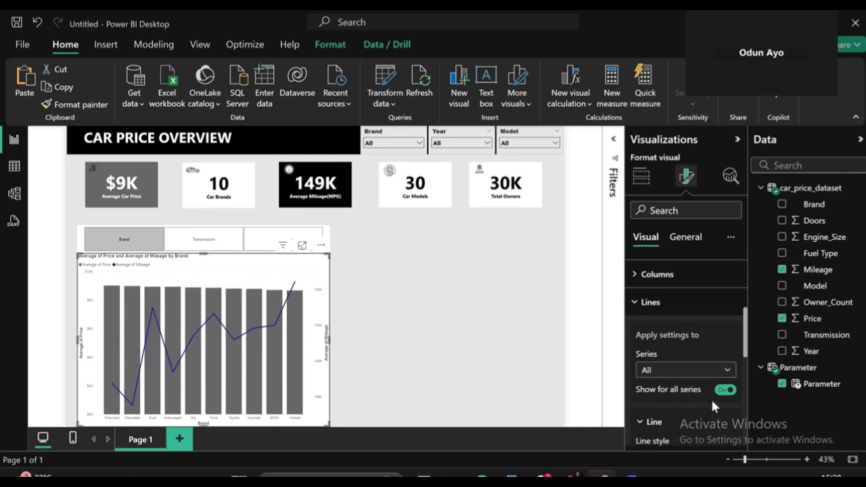
{"action": "scroll", "coordinate": [712, 399], "scroll_direction": "down", "scroll_amount": 3}
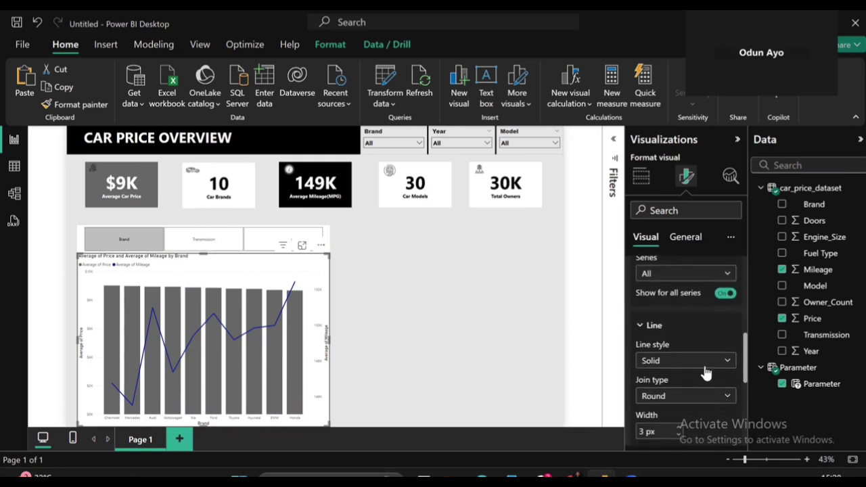
{"action": "scroll", "coordinate": [704, 372], "scroll_direction": "down", "scroll_amount": 3}
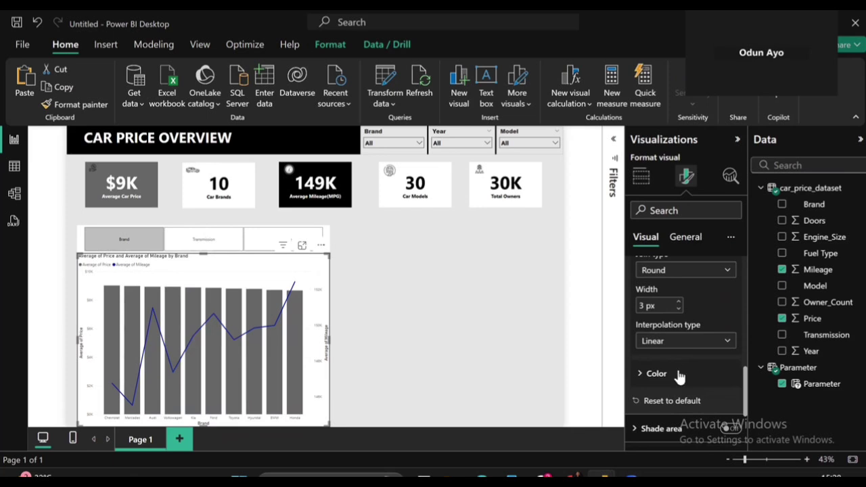
{"action": "left_click", "coordinate": [681, 377]}
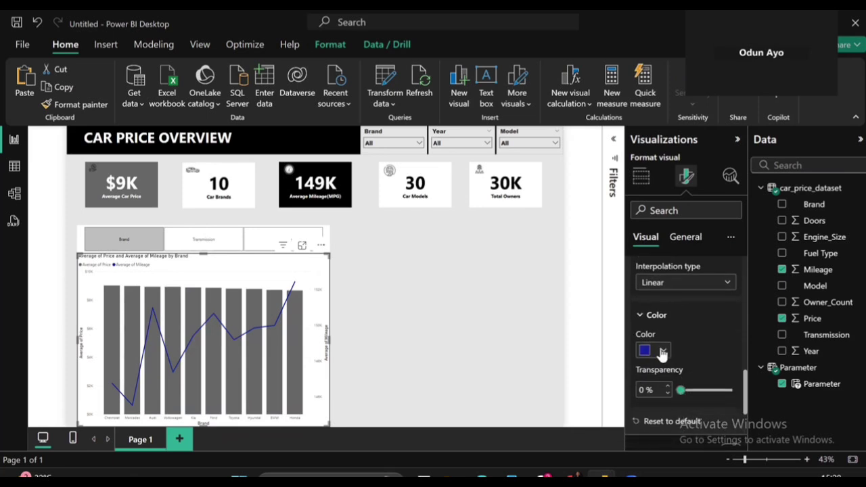
{"action": "left_click", "coordinate": [663, 351]}
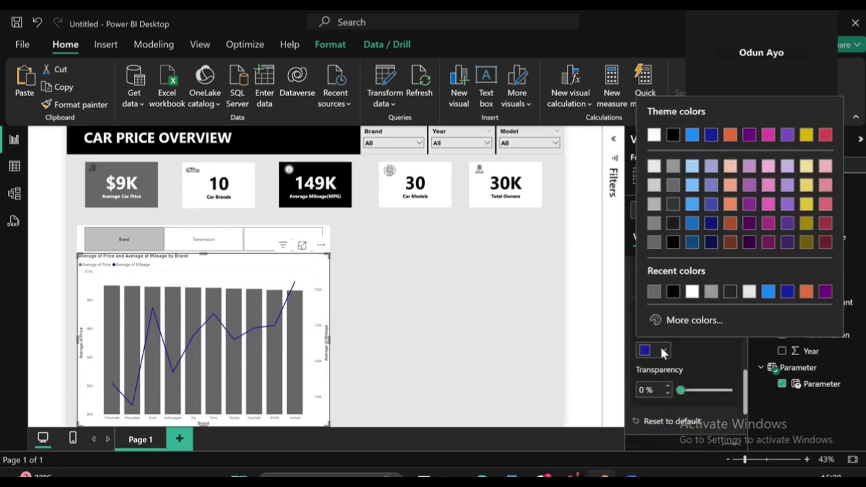
{"action": "left_click", "coordinate": [674, 291]}
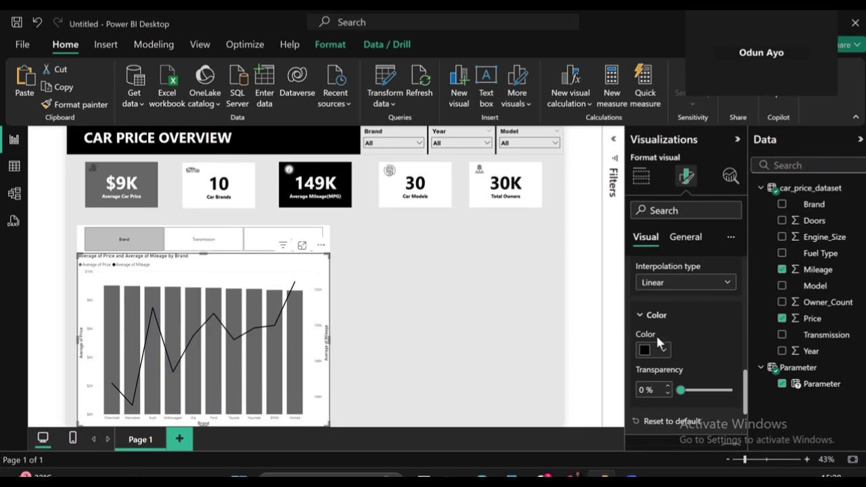
- Turn on the shade area under the combo chart's mileage line
{"action": "scroll", "coordinate": [658, 338], "scroll_direction": "down", "scroll_amount": 3}
{"action": "left_click", "coordinate": [732, 321]}
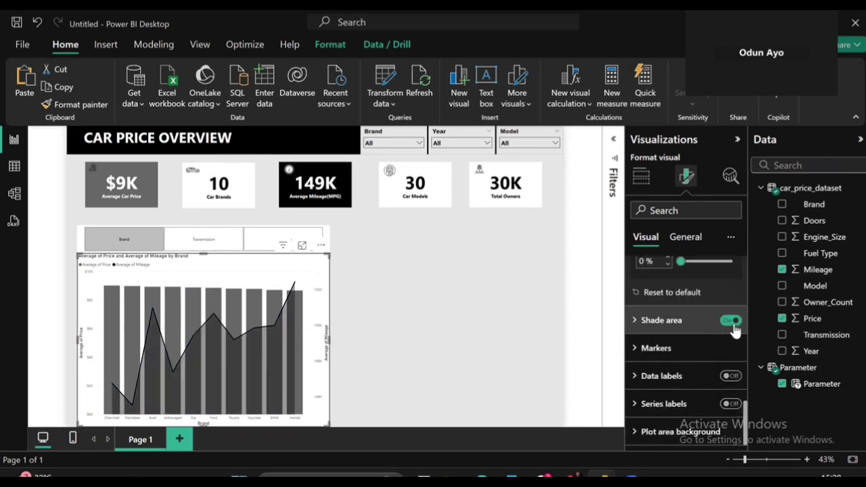
{"action": "scroll", "coordinate": [691, 329], "scroll_direction": "up", "scroll_amount": 5}
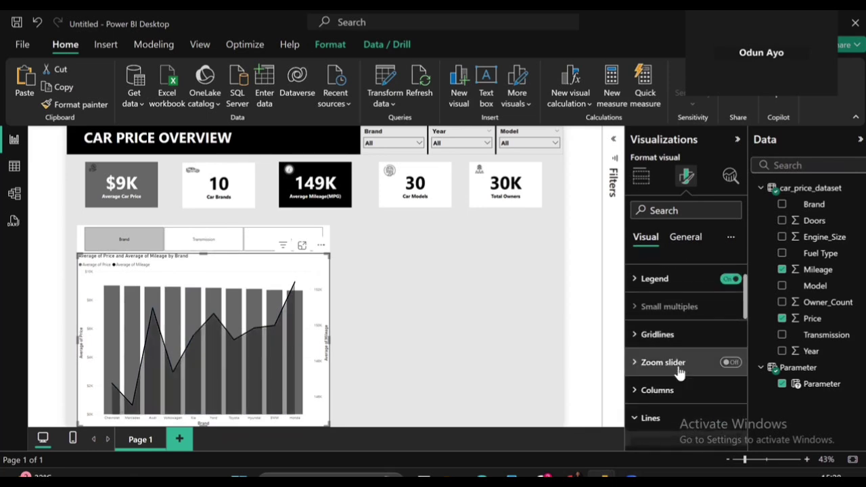
{"action": "scroll", "coordinate": [681, 369], "scroll_direction": "down", "scroll_amount": 2}
{"action": "left_click", "coordinate": [650, 323]}
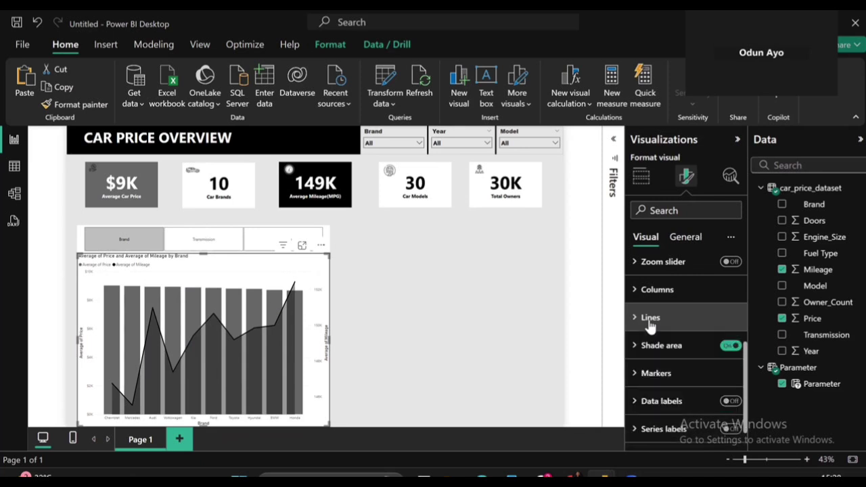
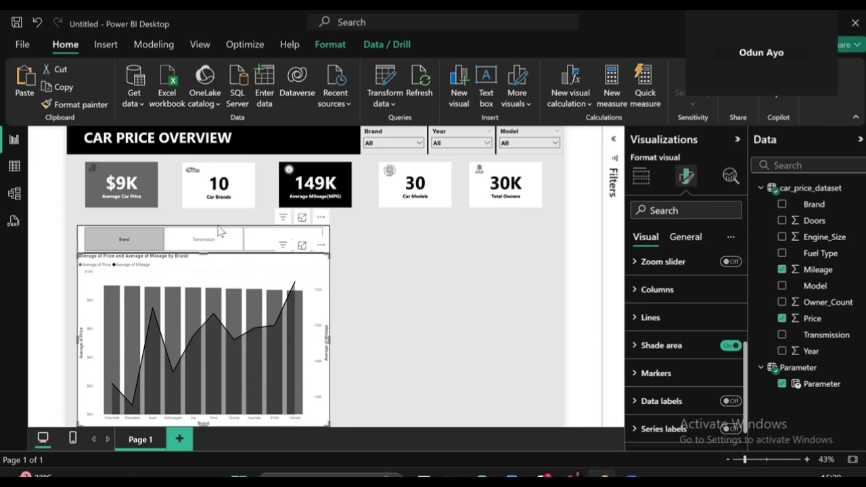
- Reduce the height of the Parameter tile slicer from its upper edge, keeping it directly above the combo chart
{"action": "left_click", "coordinate": [218, 232]}
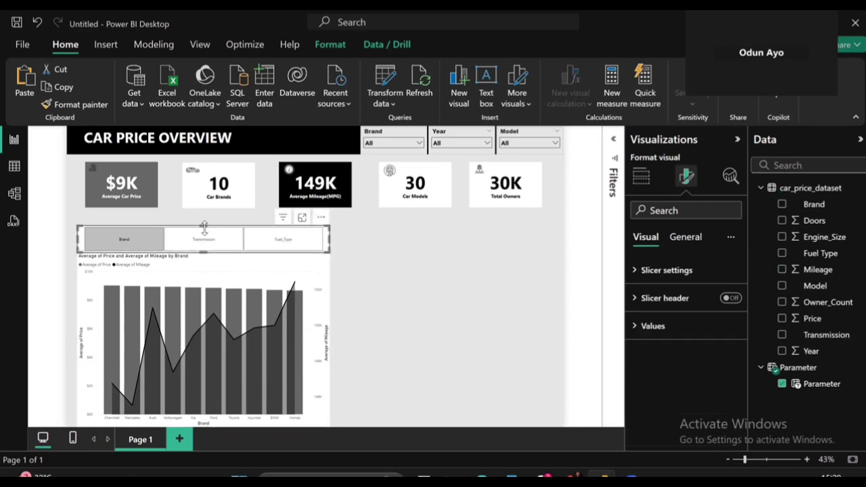
{"action": "left_click_drag", "start_coordinate": [205, 228], "coordinate": [203, 238]}
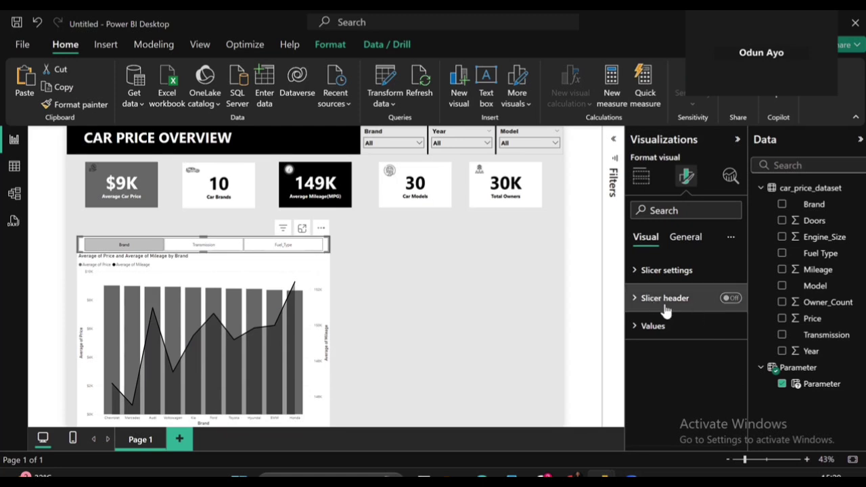
- Try the combo chart without its X-axis title, and preview it by Transmission before returning the slicer to Brand
{"action": "left_click", "coordinate": [300, 282]}
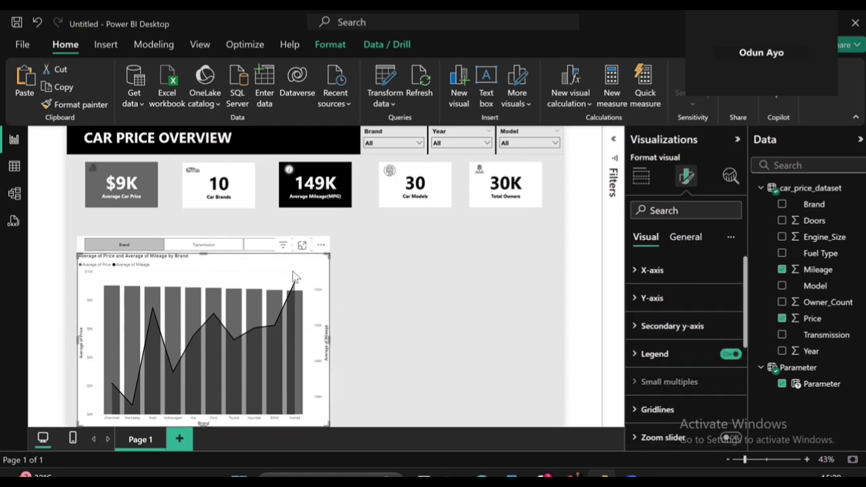
{"action": "left_click", "coordinate": [668, 272]}
{"action": "scroll", "coordinate": [712, 403], "scroll_direction": "down", "scroll_amount": 3}
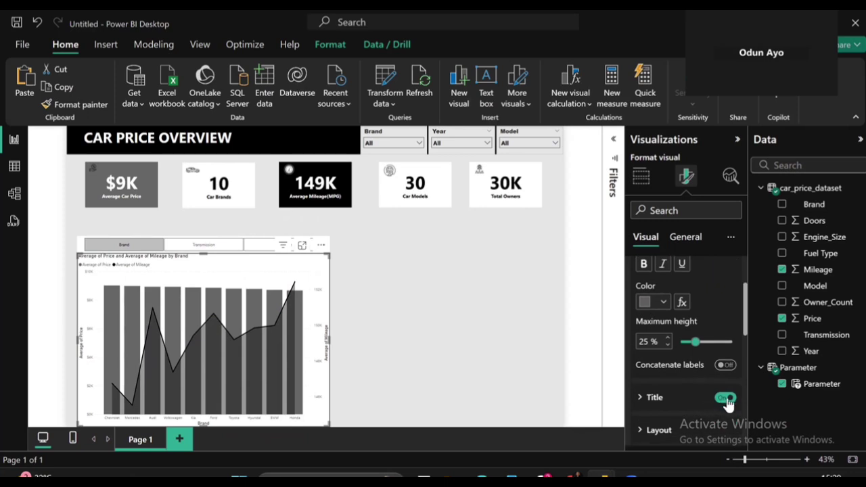
{"action": "left_click", "coordinate": [725, 399]}
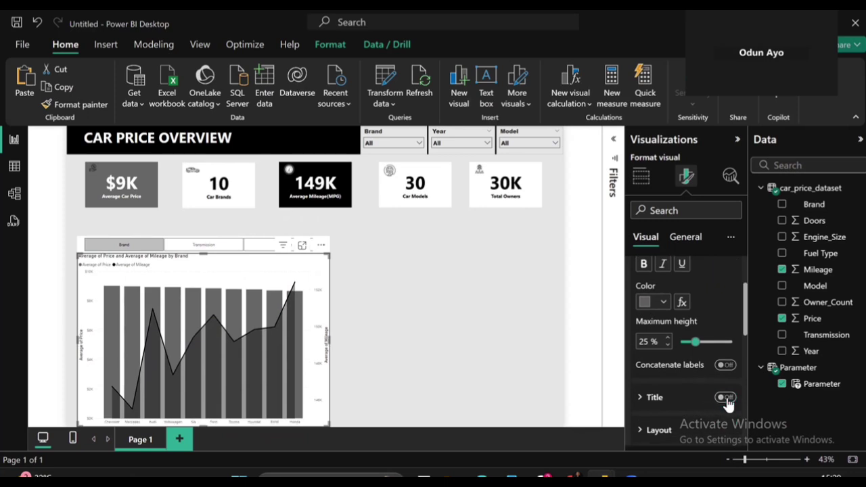
{"action": "left_click", "coordinate": [726, 399]}
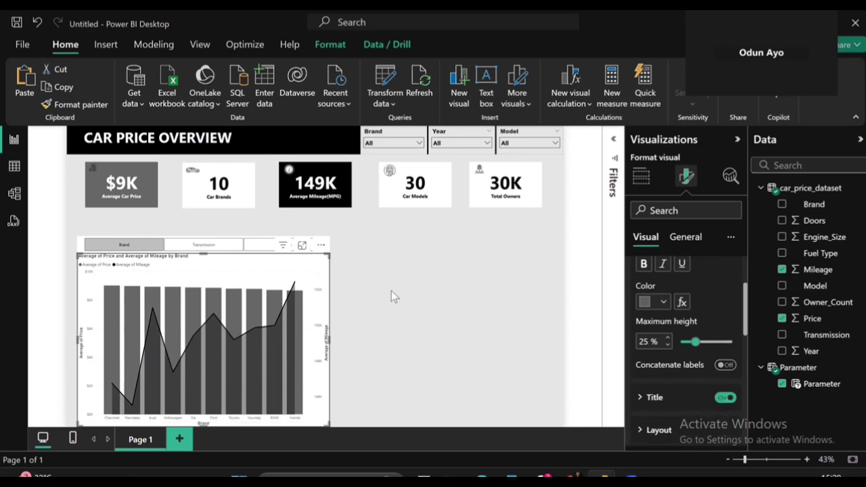
{"action": "left_click", "coordinate": [211, 247]}
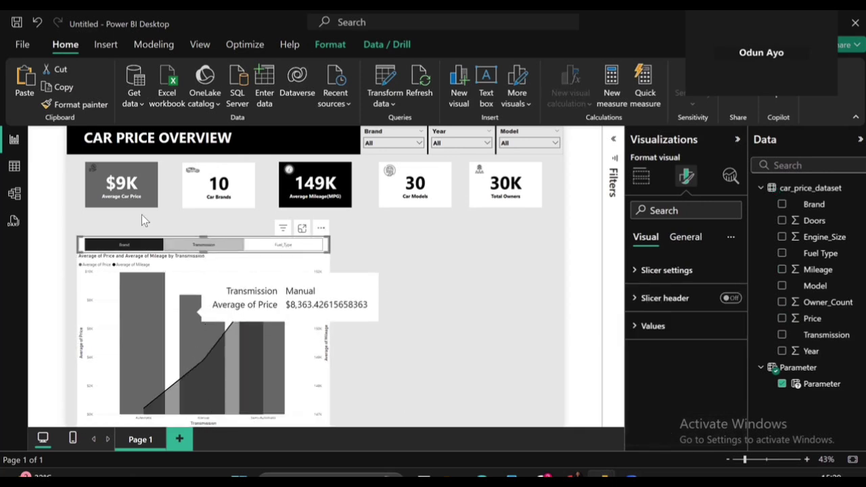
{"action": "left_click", "coordinate": [124, 247]}
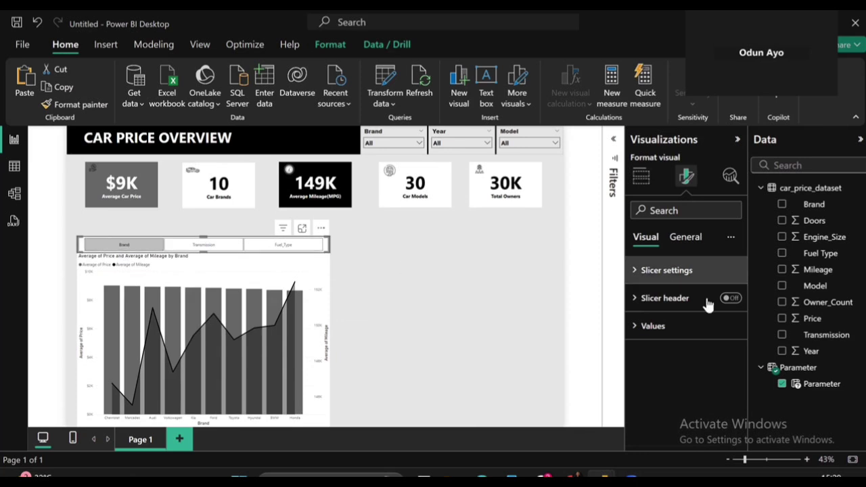
- Set the combo chart's X-axis values to black with font size 10
{"action": "left_click", "coordinate": [295, 262]}
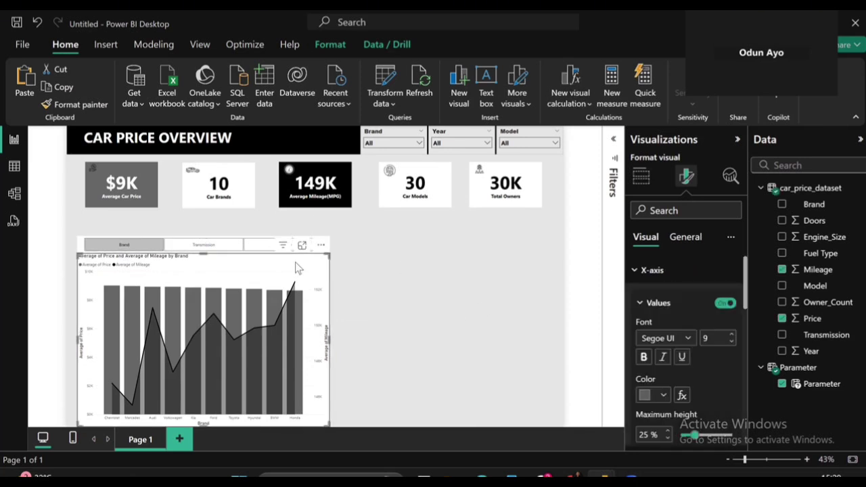
{"action": "left_click", "coordinate": [667, 395]}
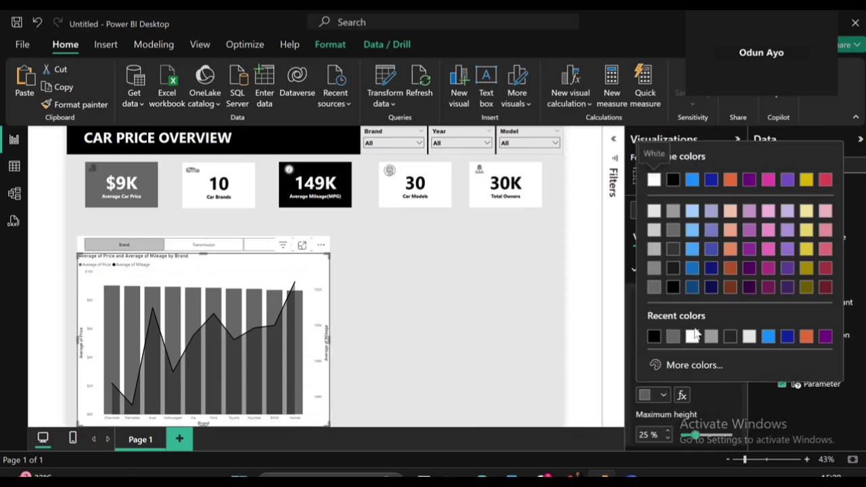
{"action": "left_click", "coordinate": [651, 339]}
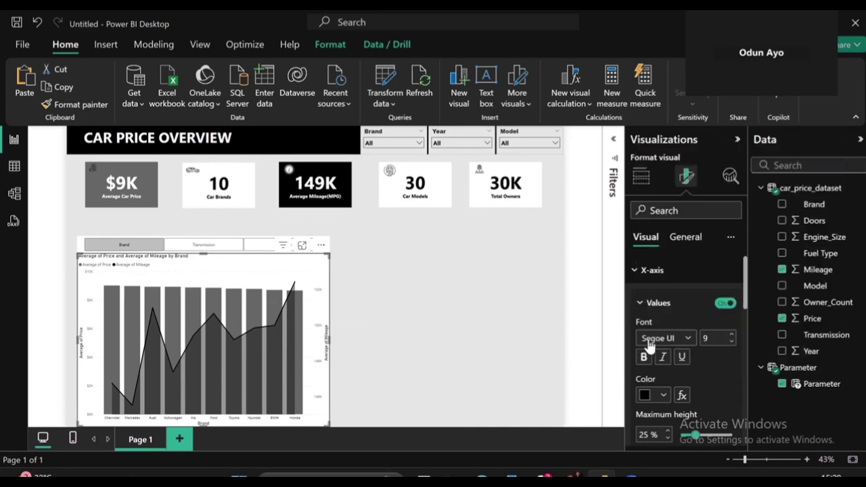
{"action": "left_click", "coordinate": [730, 335]}
{"action": "left_click", "coordinate": [730, 335]}
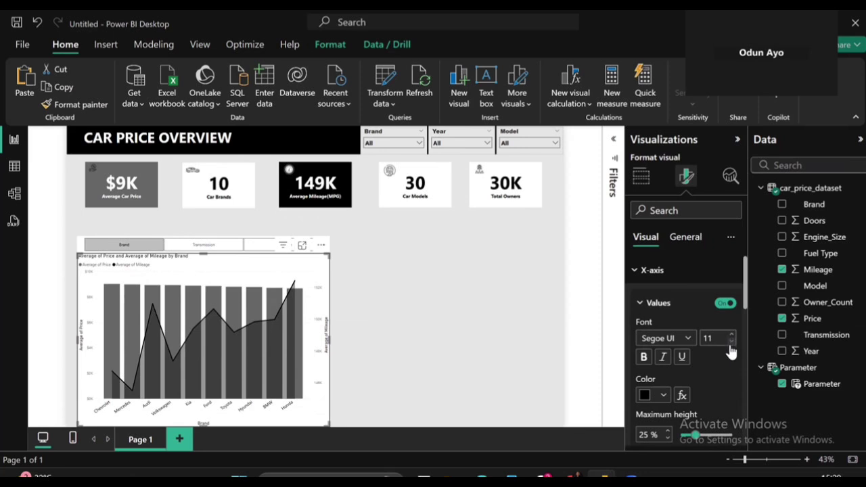
{"action": "left_click", "coordinate": [732, 343]}
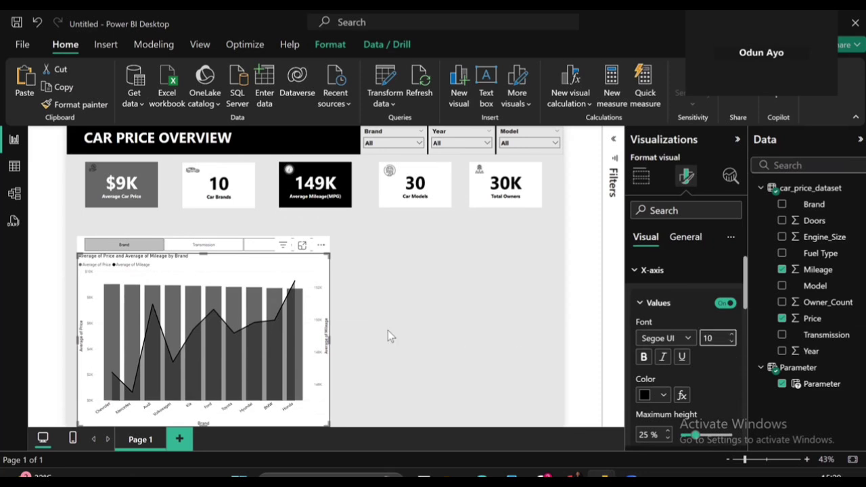
- Widen the combo chart to line up with the Average Mileage card's outer edge, and move it up slightly
{"action": "left_click_drag", "start_coordinate": [328, 339], "coordinate": [354, 351]}
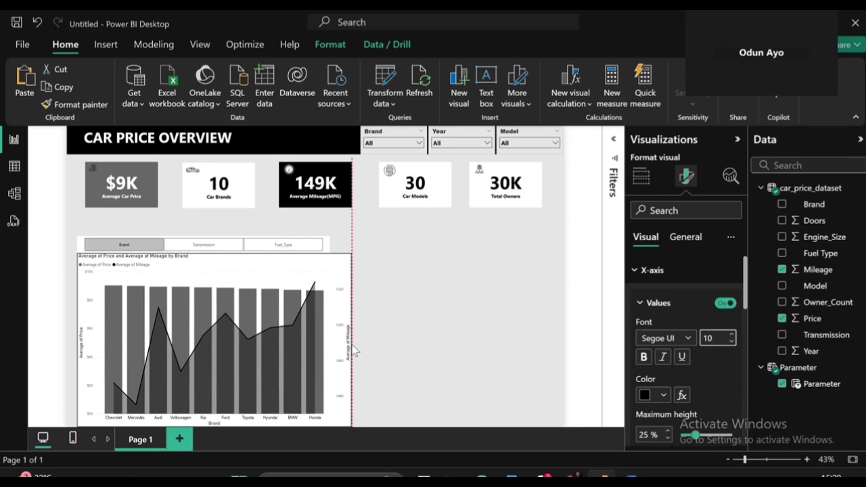
{"action": "left_click_drag", "start_coordinate": [354, 351], "coordinate": [354, 350]}
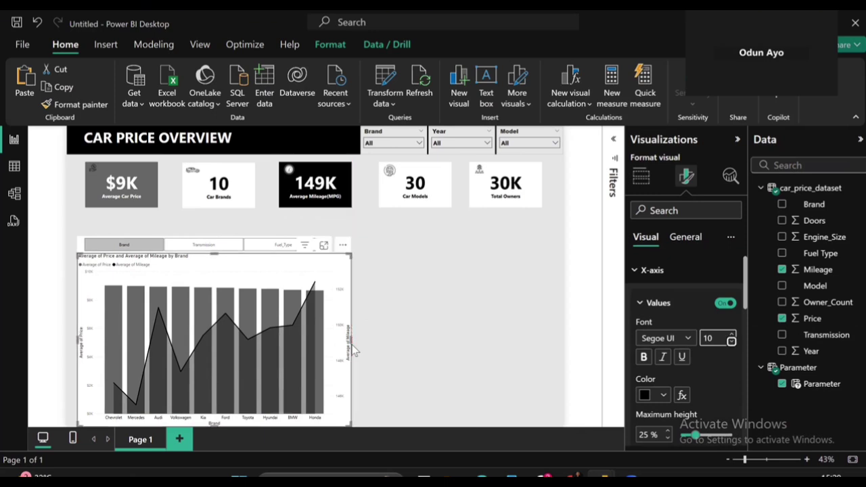
{"action": "mouse_move", "coordinate": [329, 256]}
{"action": "left_mouse_down"}
{"action": "mouse_move", "coordinate": [320, 248]}
{"action": "mouse_move", "coordinate": [322, 256]}
{"action": "mouse_move", "coordinate": [326, 237]}
{"action": "mouse_move", "coordinate": [331, 249]}
{"action": "left_mouse_up"}
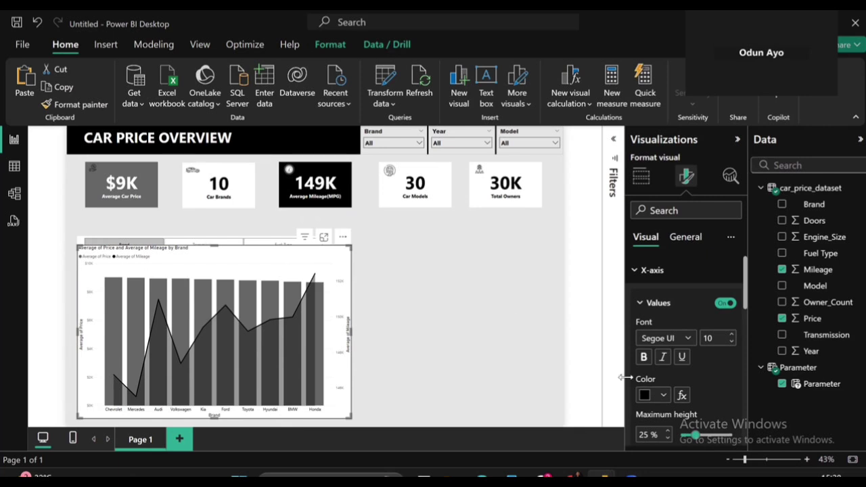
- Bold the combo chart's X-axis values and set the X-axis title's font to bold Segoe UI Bold
{"action": "left_click", "coordinate": [644, 357]}
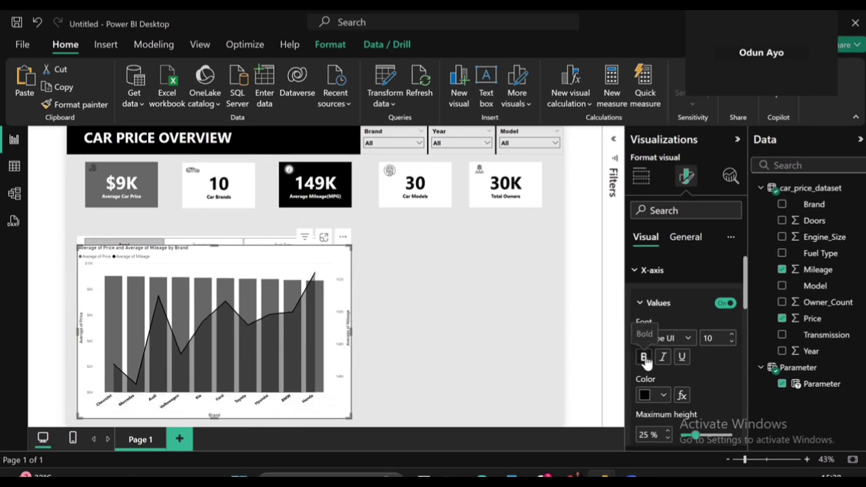
{"action": "scroll", "coordinate": [706, 352], "scroll_direction": "down", "scroll_amount": 3}
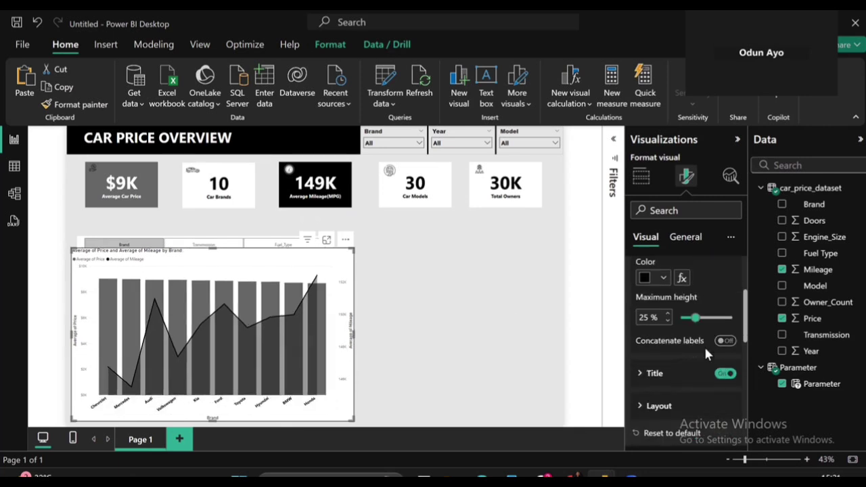
{"action": "left_click", "coordinate": [682, 377]}
{"action": "scroll", "coordinate": [681, 374], "scroll_direction": "down", "scroll_amount": 4}
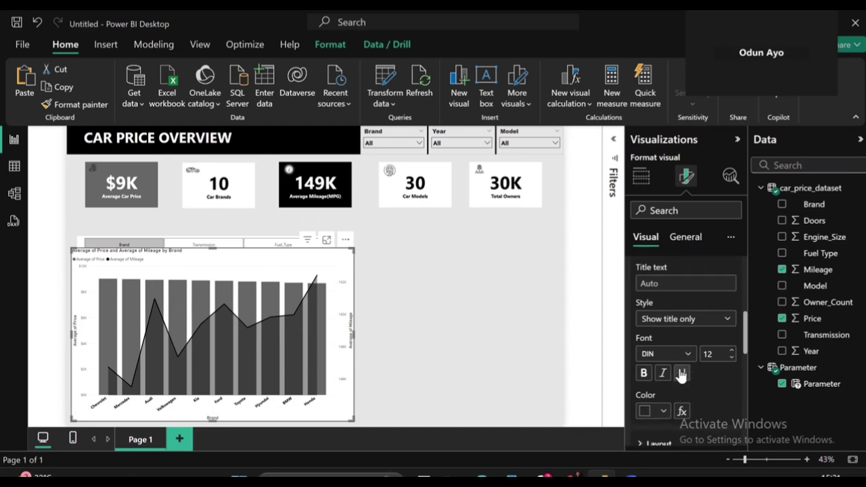
{"action": "left_click", "coordinate": [645, 375]}
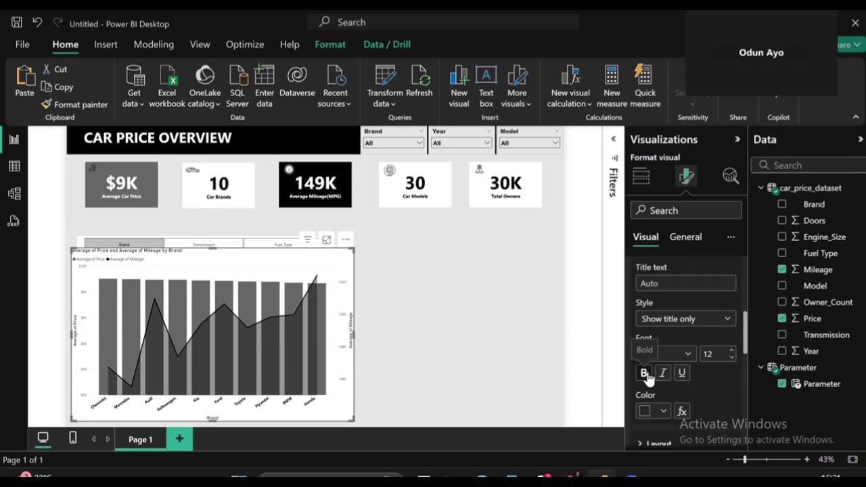
{"action": "left_click", "coordinate": [690, 355]}
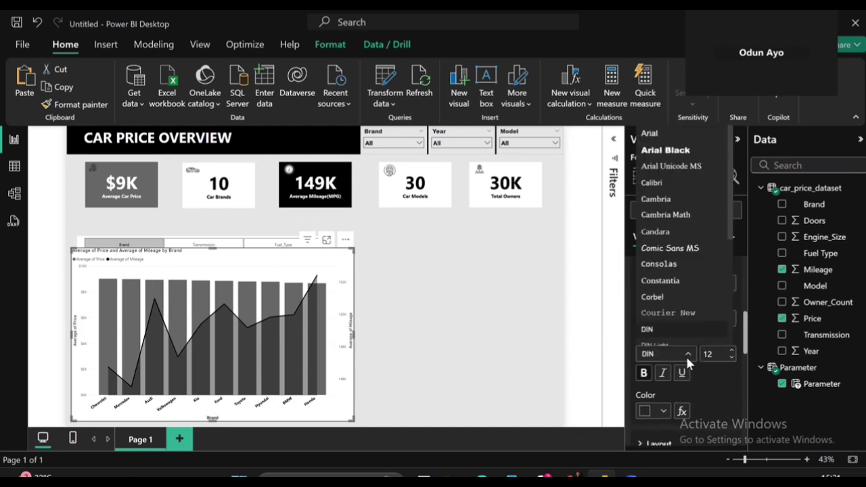
{"action": "scroll", "coordinate": [664, 306], "scroll_direction": "down", "scroll_amount": 3}
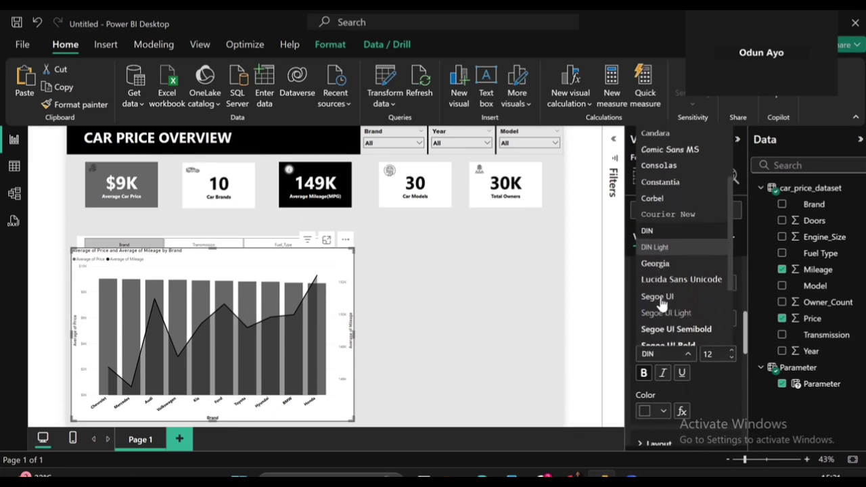
{"action": "scroll", "coordinate": [674, 315], "scroll_direction": "down", "scroll_amount": 1}
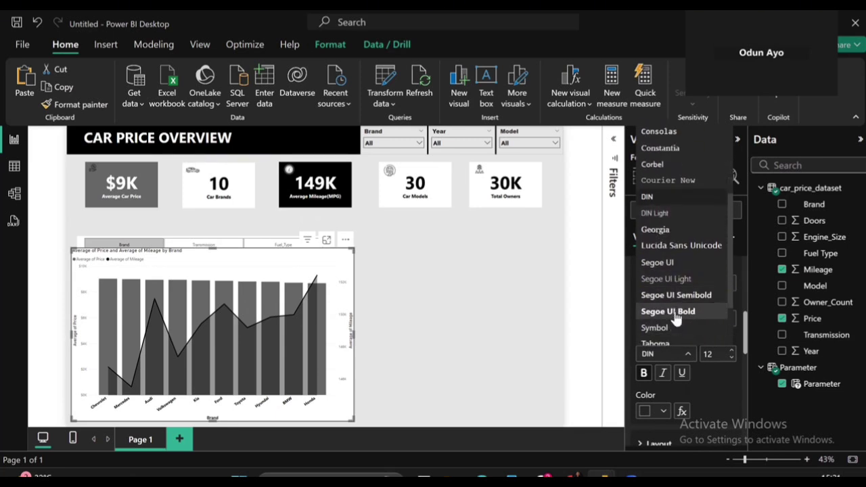
{"action": "left_click", "coordinate": [676, 312]}
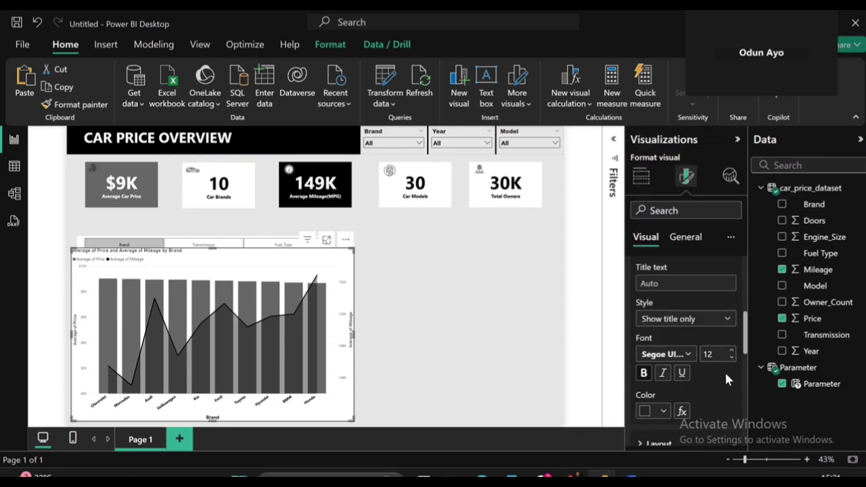
- Turn off the combo chart's Y-axis title
{"action": "scroll", "coordinate": [726, 382], "scroll_direction": "down", "scroll_amount": 2}
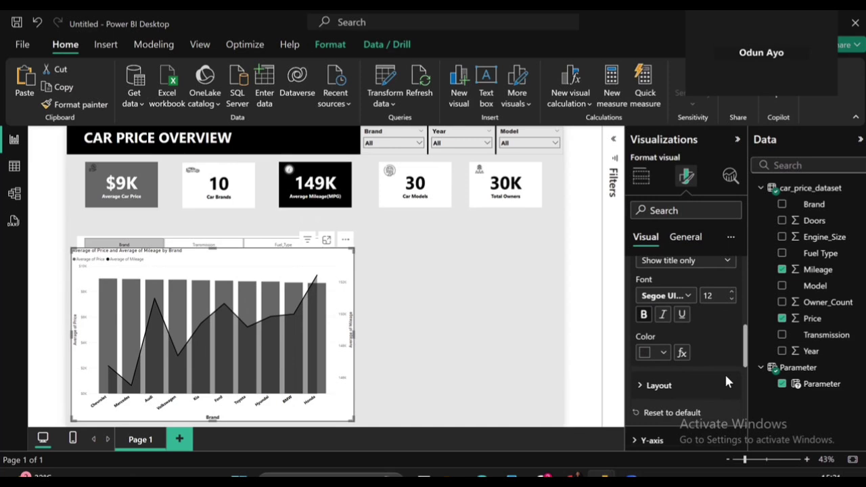
{"action": "scroll", "coordinate": [726, 383], "scroll_direction": "down", "scroll_amount": 2}
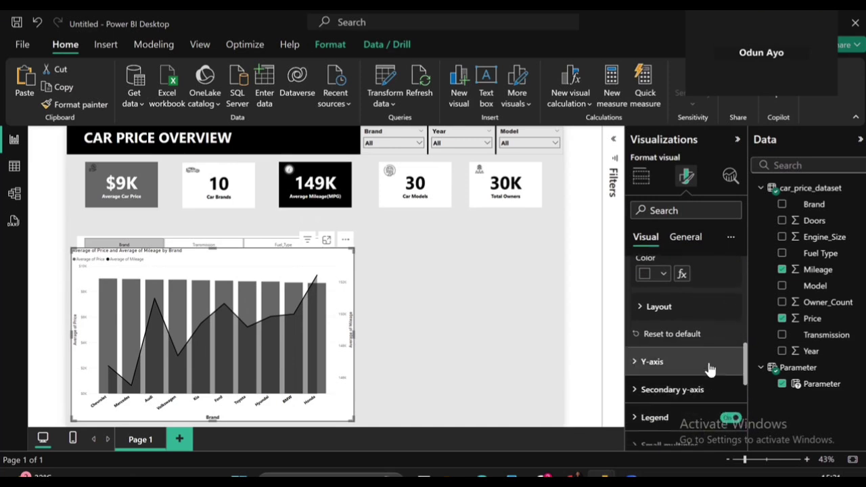
{"action": "left_click", "coordinate": [710, 366]}
{"action": "scroll", "coordinate": [687, 388], "scroll_direction": "down", "scroll_amount": 3}
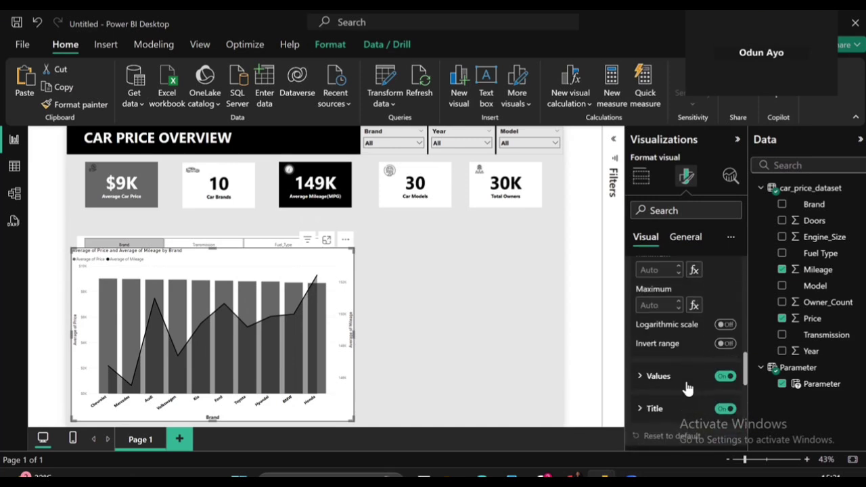
{"action": "left_click", "coordinate": [724, 409]}
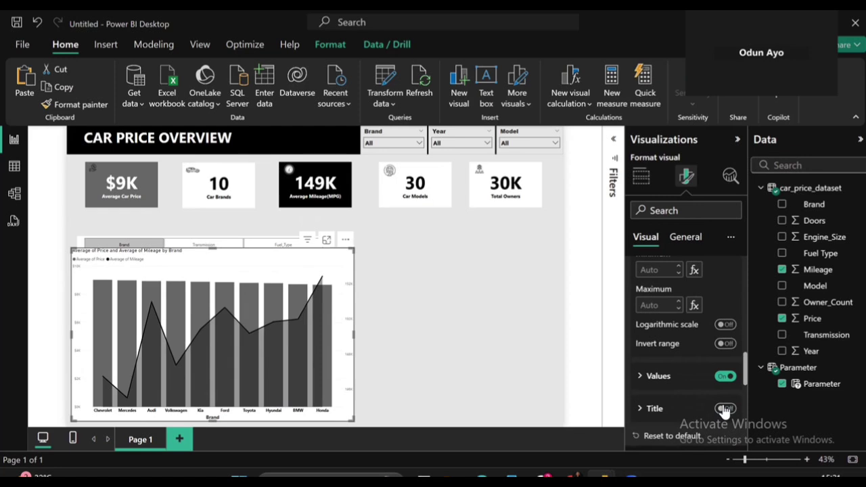
- Turn off the combo chart's legend title and set the legend position to Bottom center
{"action": "scroll", "coordinate": [682, 387], "scroll_direction": "down", "scroll_amount": 2}
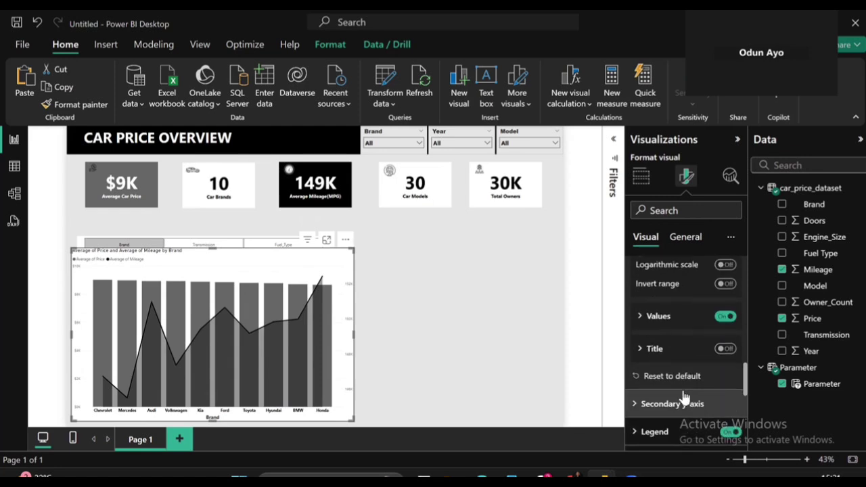
{"action": "scroll", "coordinate": [683, 393], "scroll_direction": "down", "scroll_amount": 2}
{"action": "left_click", "coordinate": [671, 389]}
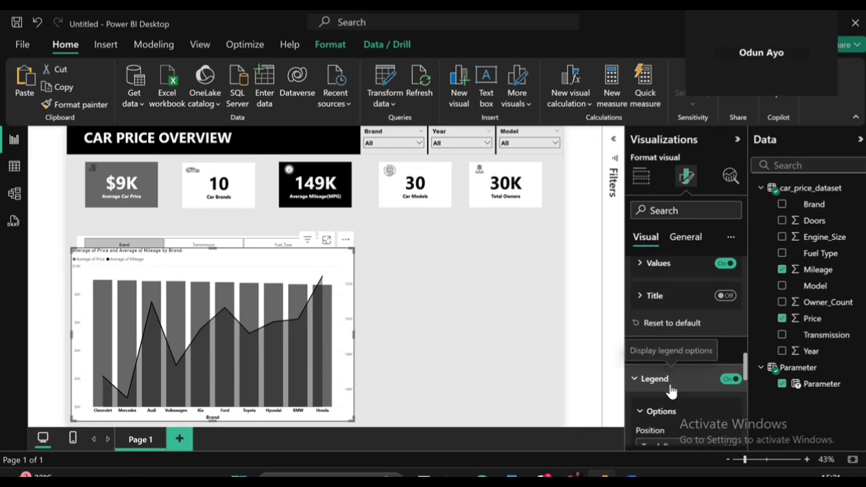
{"action": "scroll", "coordinate": [672, 391], "scroll_direction": "down", "scroll_amount": 4}
{"action": "scroll", "coordinate": [671, 391], "scroll_direction": "down", "scroll_amount": 1}
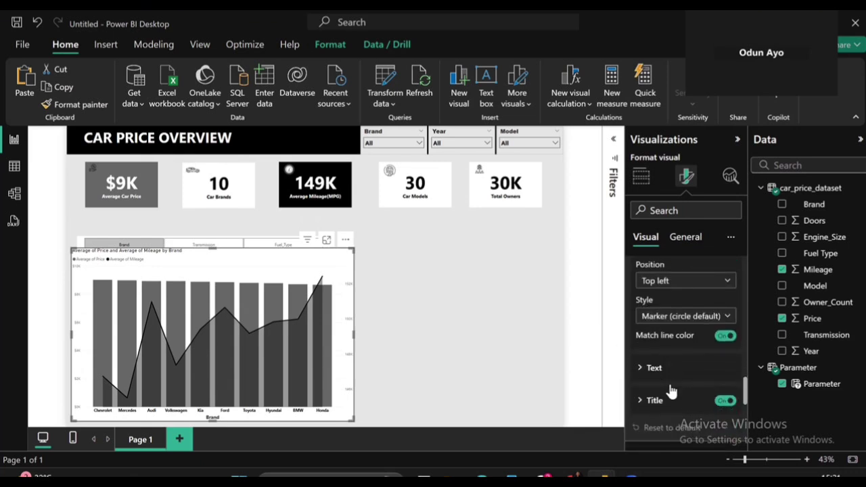
{"action": "left_click", "coordinate": [726, 390]}
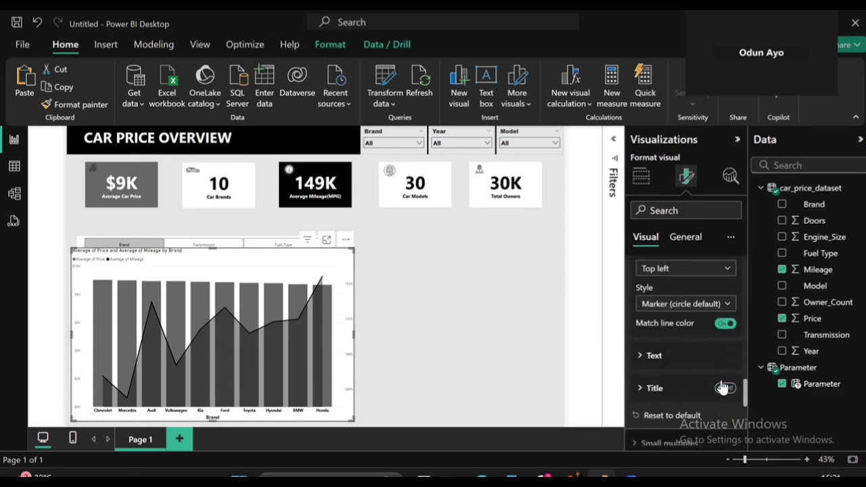
{"action": "left_click", "coordinate": [714, 275]}
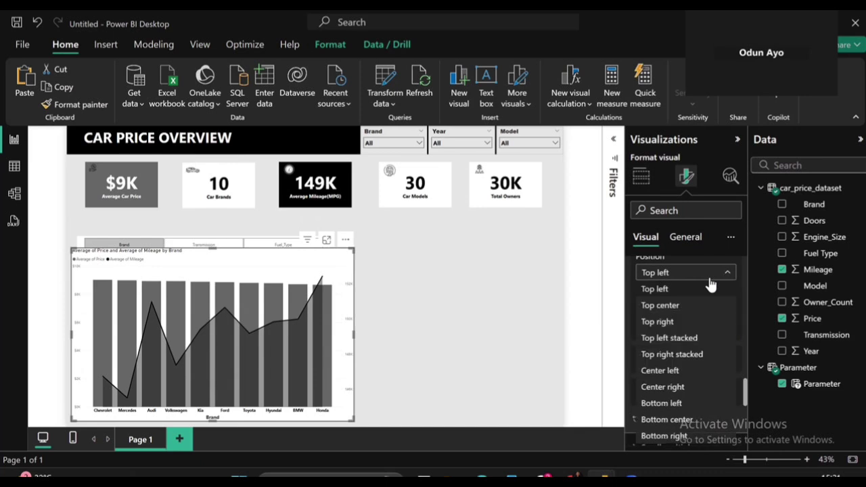
{"action": "left_click", "coordinate": [682, 423]}
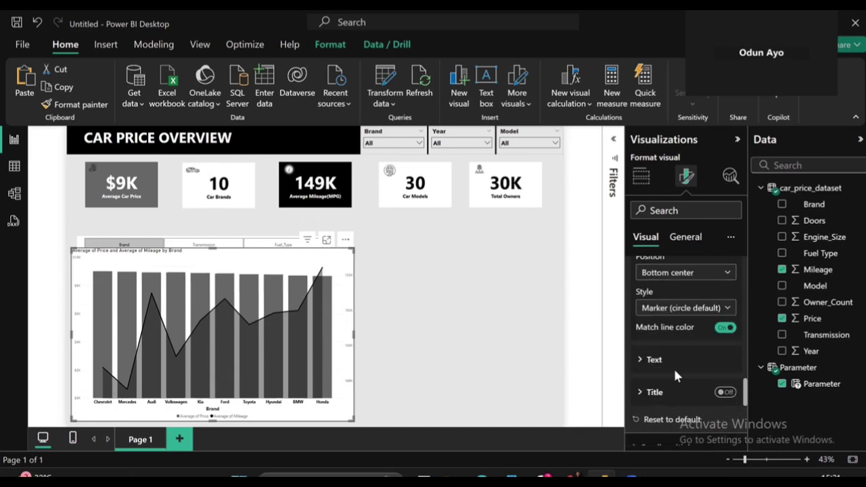
- Change the combo chart's legend style to Line and markers
{"action": "scroll", "coordinate": [674, 367], "scroll_direction": "down", "scroll_amount": 2}
{"action": "scroll", "coordinate": [673, 376], "scroll_direction": "down", "scroll_amount": 1}
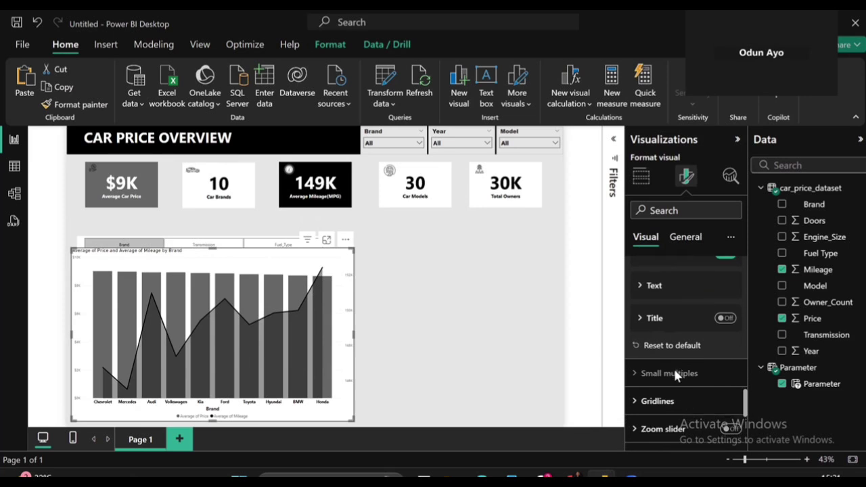
{"action": "scroll", "coordinate": [674, 376], "scroll_direction": "up", "scroll_amount": 3}
{"action": "scroll", "coordinate": [704, 325], "scroll_direction": "down", "scroll_amount": 2}
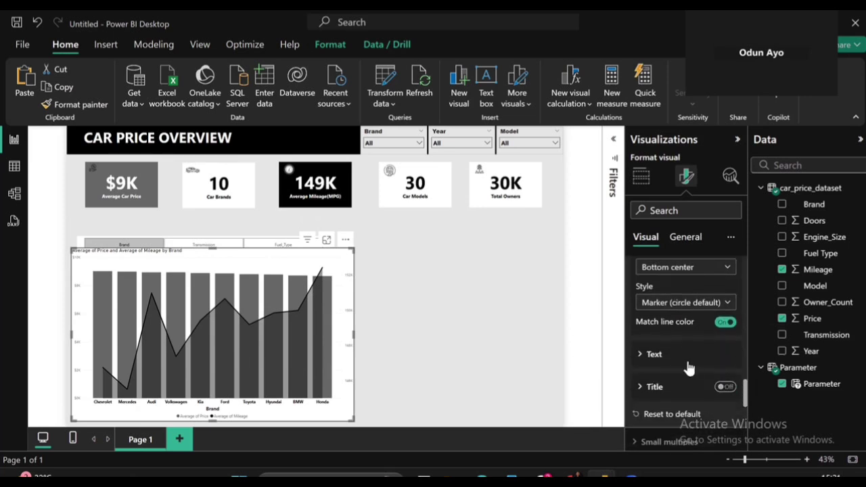
{"action": "left_click", "coordinate": [669, 365]}
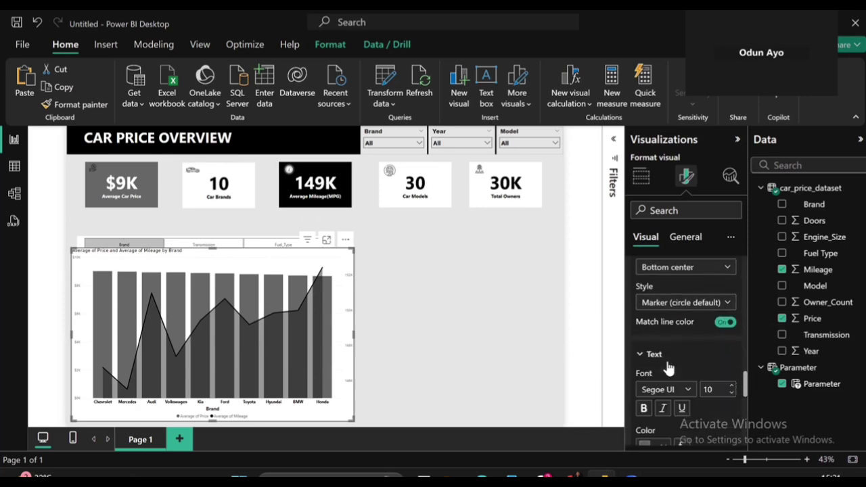
{"action": "left_click", "coordinate": [725, 304]}
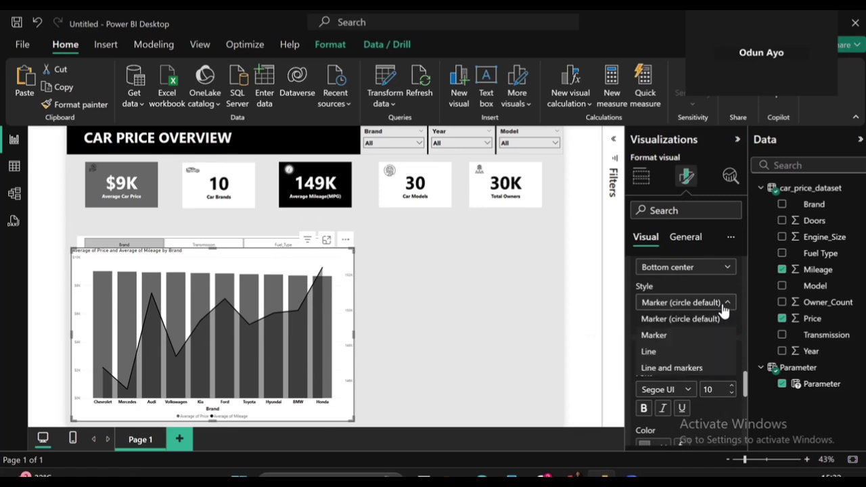
{"action": "left_click", "coordinate": [705, 369]}
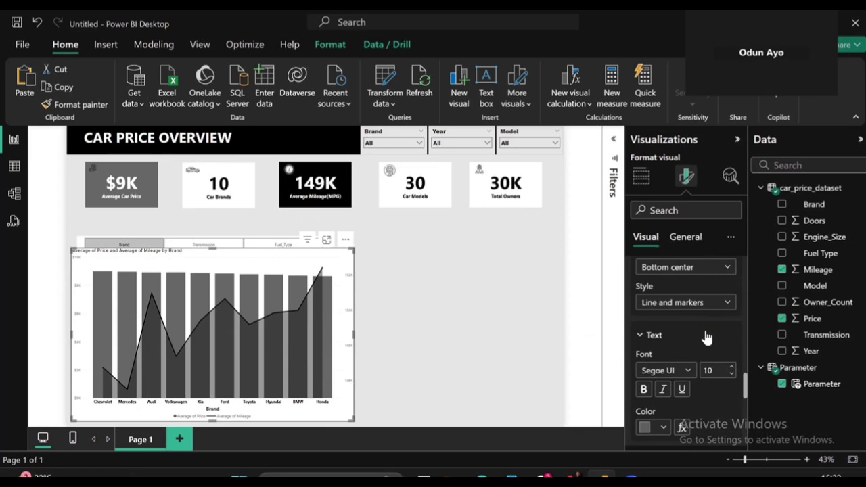
{"action": "left_click", "coordinate": [727, 303]}
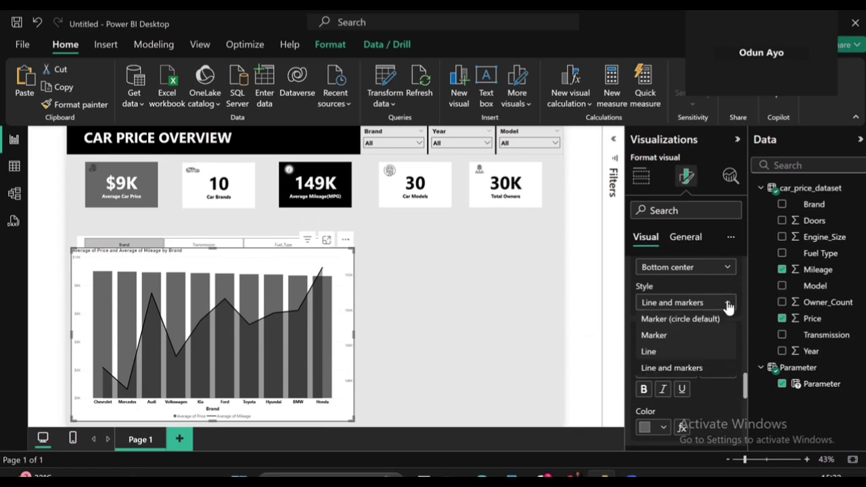
{"action": "left_click", "coordinate": [705, 279]}
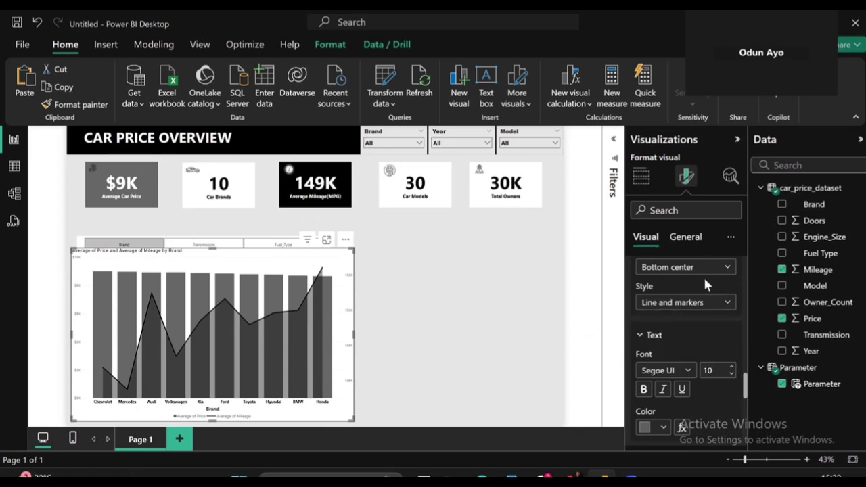
- Make the combo chart's legend text black and bold
{"action": "left_click", "coordinate": [663, 426]}
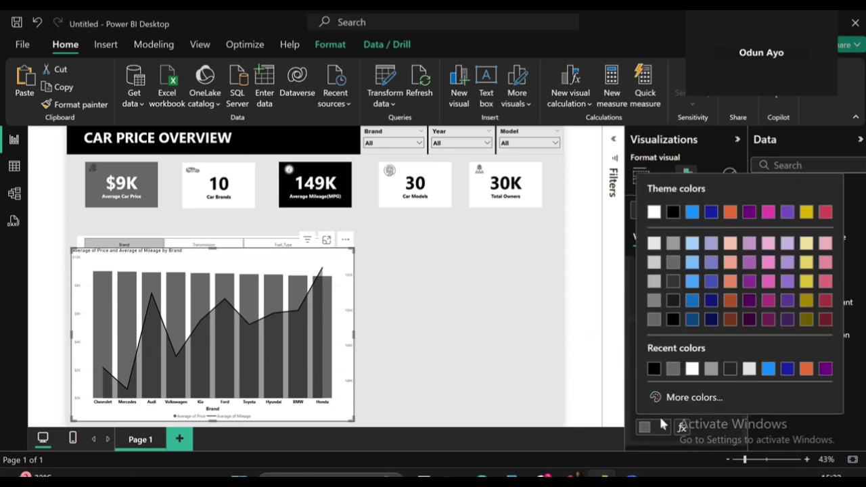
{"action": "left_click", "coordinate": [653, 370]}
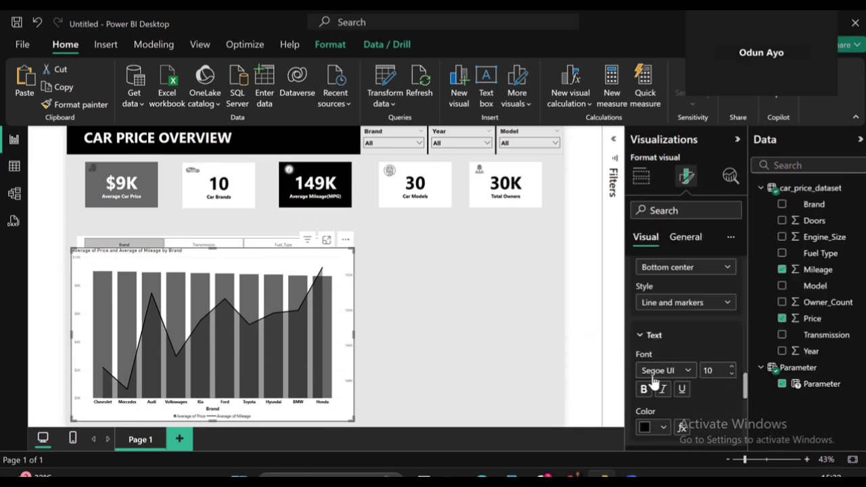
{"action": "left_click", "coordinate": [647, 390]}
- Rename the combo chart's column y-axis field from Average of Price to Price for this visual
{"action": "scroll", "coordinate": [691, 329], "scroll_direction": "up", "scroll_amount": 2}
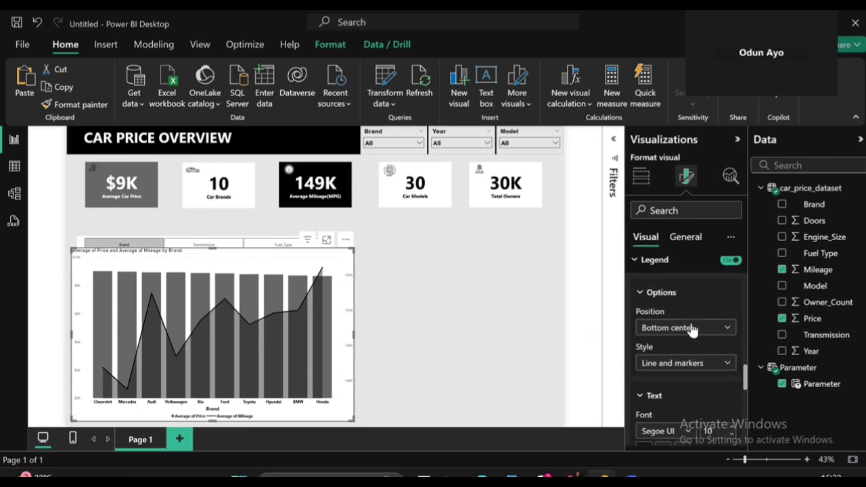
{"action": "left_click", "coordinate": [641, 176]}
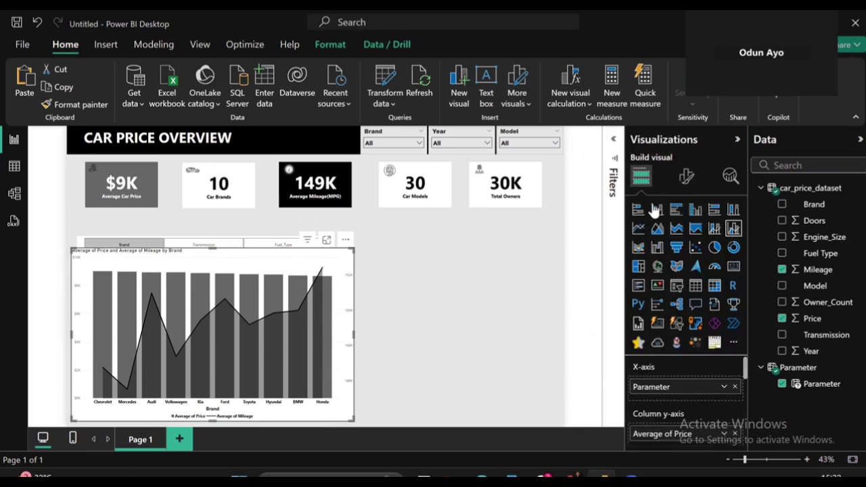
{"action": "scroll", "coordinate": [677, 396], "scroll_direction": "down", "scroll_amount": 1}
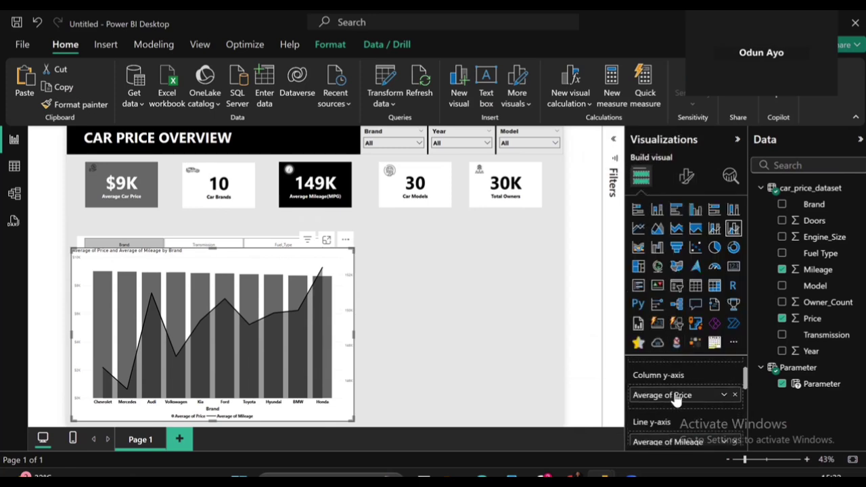
{"action": "double_click", "coordinate": [677, 395]}
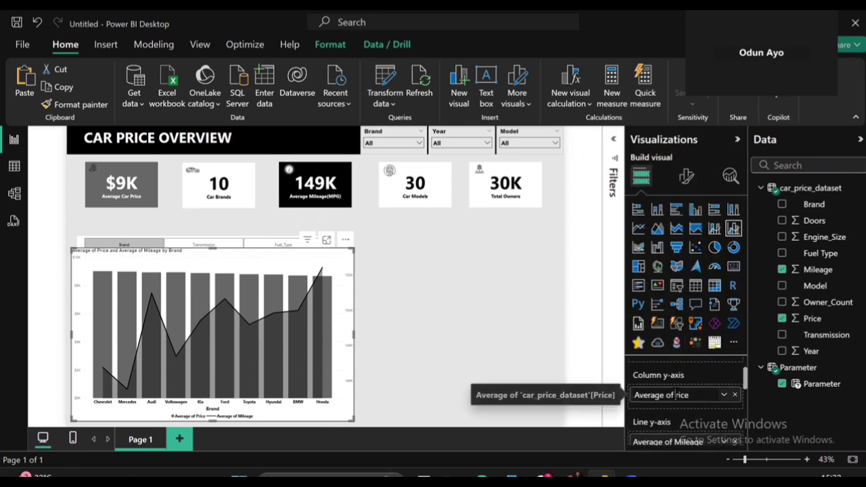
{"action": "key", "text": "BackSpace"}
{"action": "key", "text": "BackSpace"}
{"action": "key", "text": "BackSpace"}
{"action": "key", "text": "BackSpace"}
{"action": "key", "text": "BackSpace"}
{"action": "key", "text": "BackSpace"}
{"action": "key", "text": "BackSpace"}
{"action": "key", "text": "BackSpace"}
{"action": "key", "text": "BackSpace"}
{"action": "key", "text": "BackSpace"}
{"action": "key", "text": "BackSpace"}
{"action": "key", "text": "BackSpace"}
{"action": "type", "text": "P"}
- Rename the combo chart's line y-axis field from Average of Mileage to Mileage for this visual
{"action": "scroll", "coordinate": [675, 389], "scroll_direction": "down", "scroll_amount": 1}
{"action": "double_click", "coordinate": [677, 381]}
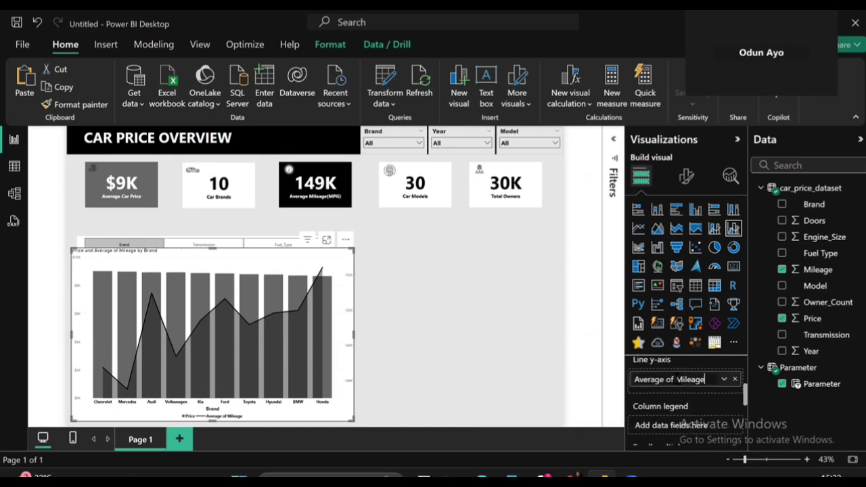
{"action": "key", "text": "BackSpace"}
{"action": "key", "text": "BackSpace"}
{"action": "key", "text": "BackSpace"}
{"action": "key", "text": "BackSpace"}
{"action": "key", "text": "BackSpace"}
{"action": "key", "text": "BackSpace"}
{"action": "key", "text": "BackSpace"}
{"action": "key", "text": "BackSpace"}
{"action": "key", "text": "BackSpace"}
{"action": "key", "text": "BackSpace"}
{"action": "key", "text": "BackSpace"}
{"action": "key", "text": "BackSpace"}
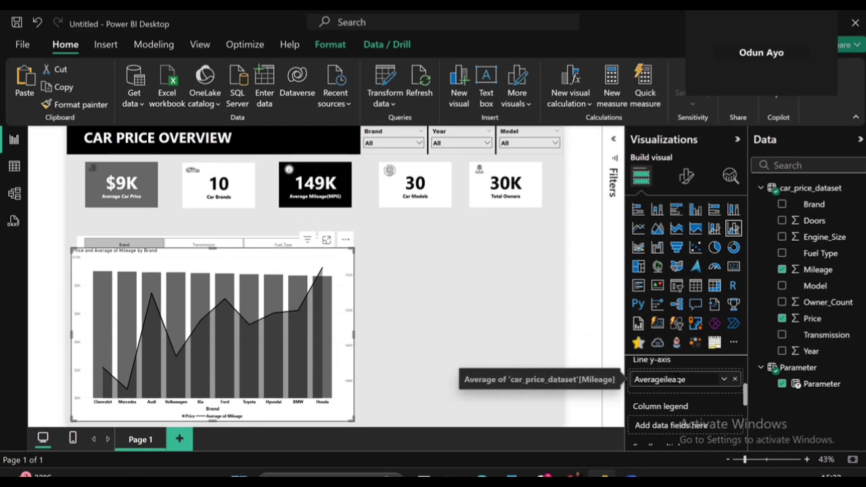
{"action": "type", "text": "M"}
{"action": "key", "text": "Return"}
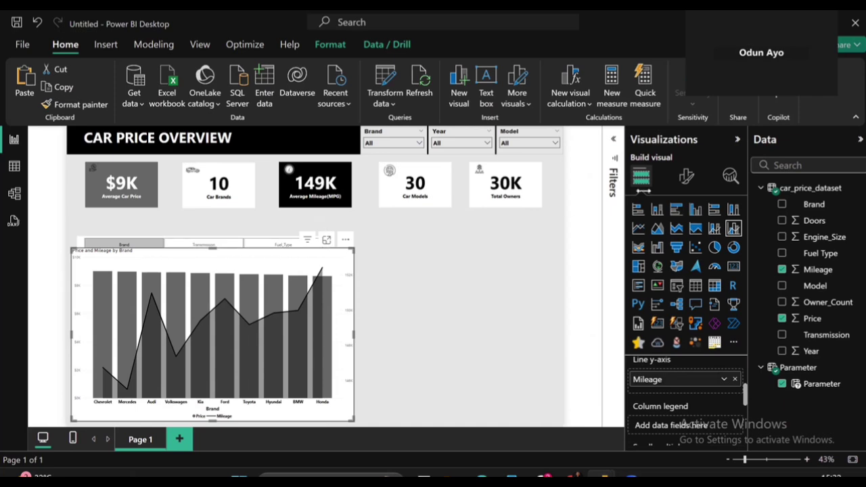
- Open the combo chart's general formatting options
{"action": "left_click", "coordinate": [686, 175]}
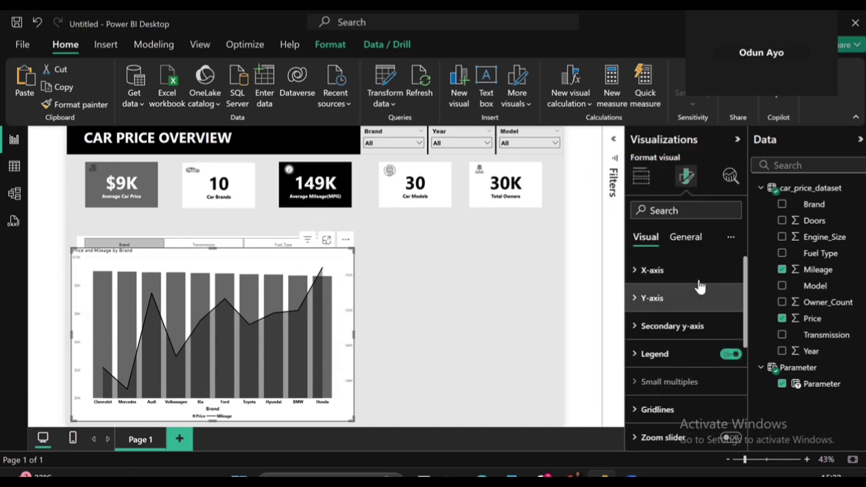
{"action": "left_click", "coordinate": [690, 242]}
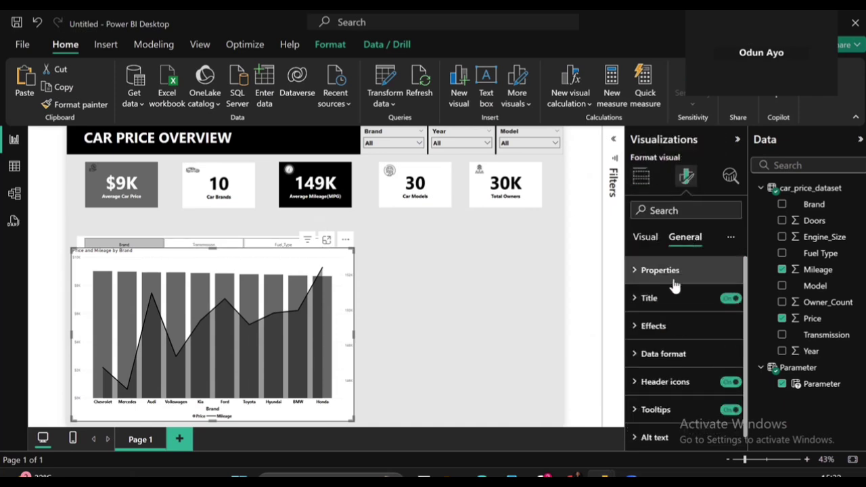
- Turn off the title of the Price and Mileage by Brand combo chart
{"action": "left_click", "coordinate": [675, 305]}
{"action": "scroll", "coordinate": [677, 338], "scroll_direction": "down", "scroll_amount": 1}
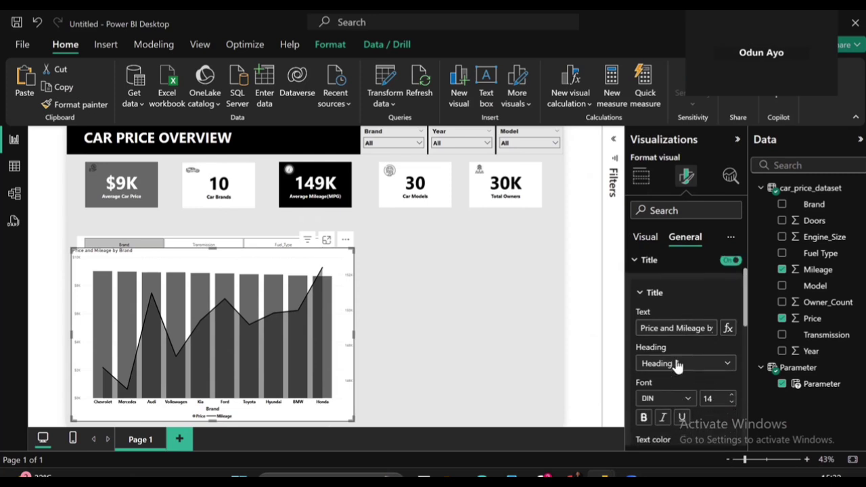
{"action": "left_click", "coordinate": [700, 331]}
{"action": "scroll", "coordinate": [735, 271], "scroll_direction": "up", "scroll_amount": 1}
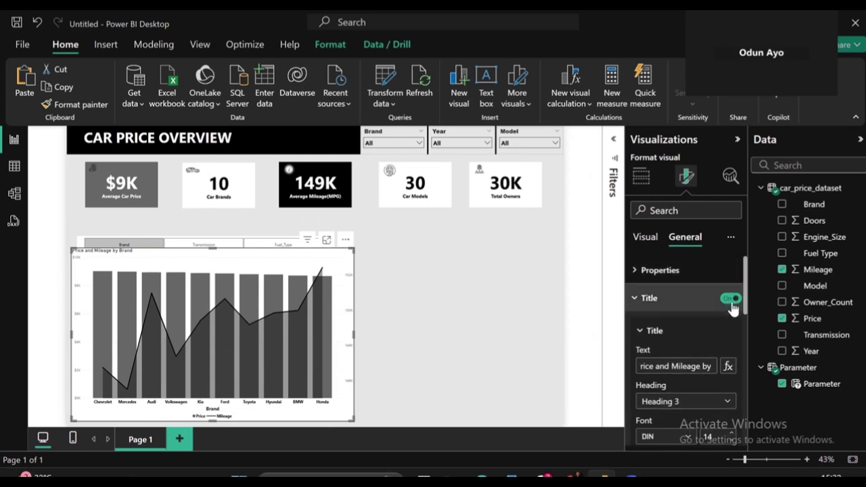
{"action": "left_click", "coordinate": [732, 301]}
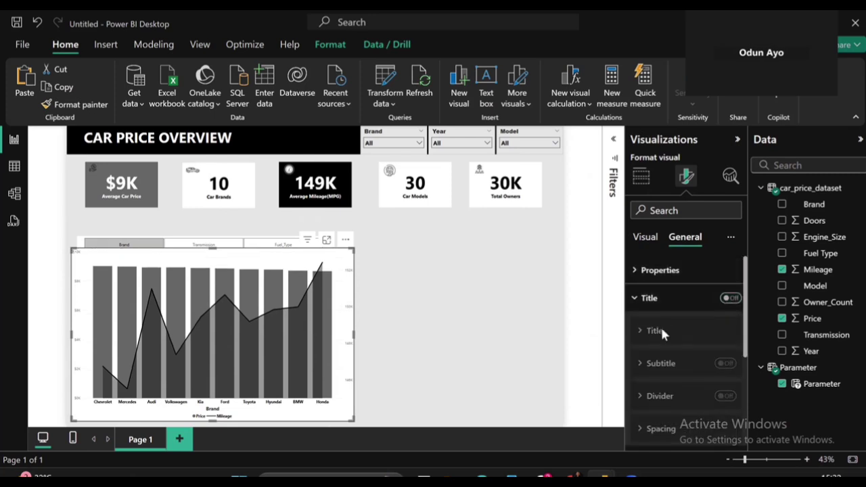
- Format the chart's primary y-axis values as bold black text at font size 10
{"action": "left_click", "coordinate": [645, 237]}
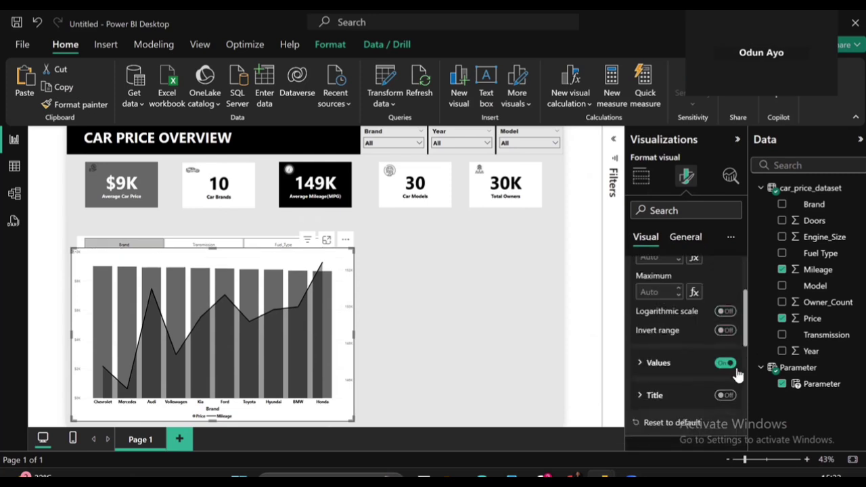
{"action": "left_click", "coordinate": [674, 365]}
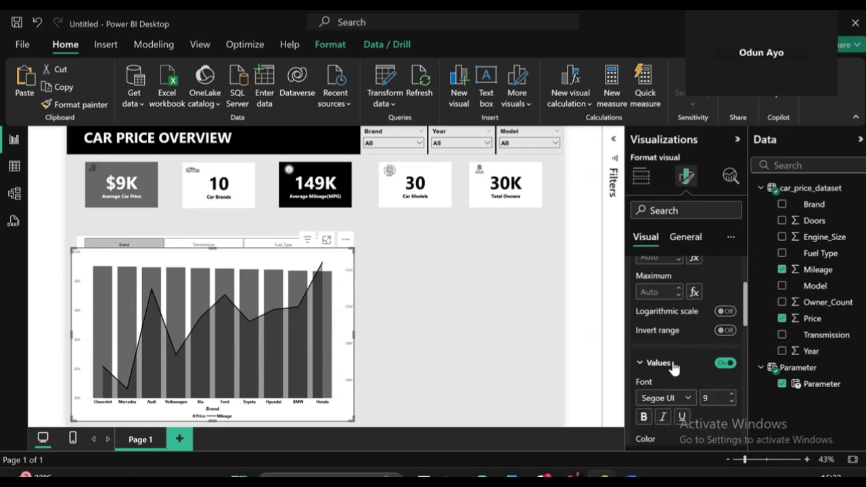
{"action": "left_click", "coordinate": [645, 418]}
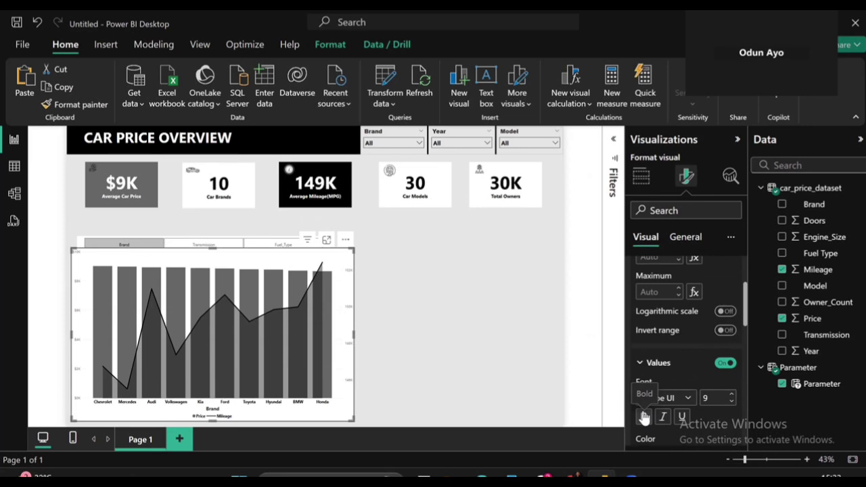
{"action": "left_click", "coordinate": [645, 418]}
{"action": "scroll", "coordinate": [664, 413], "scroll_direction": "down", "scroll_amount": 2}
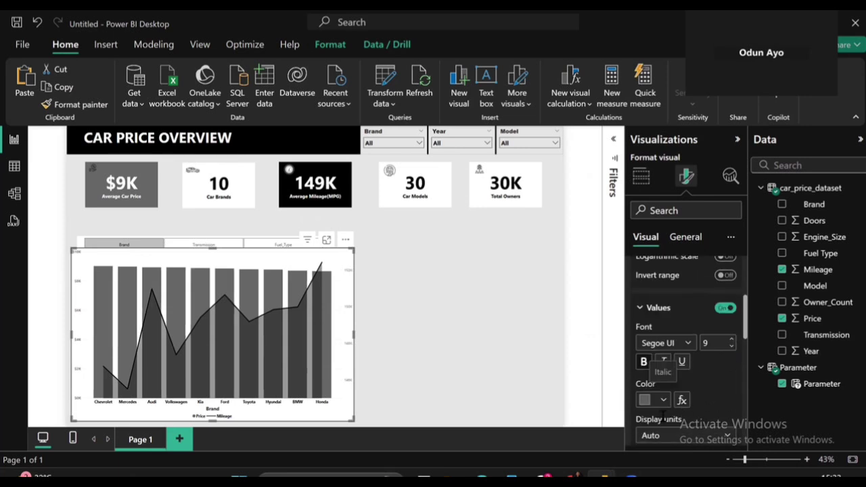
{"action": "left_click", "coordinate": [659, 398]}
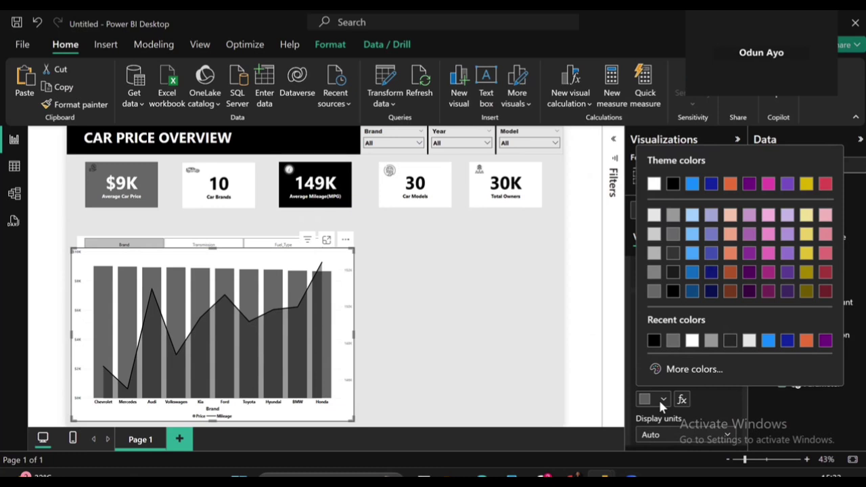
{"action": "left_click", "coordinate": [654, 342]}
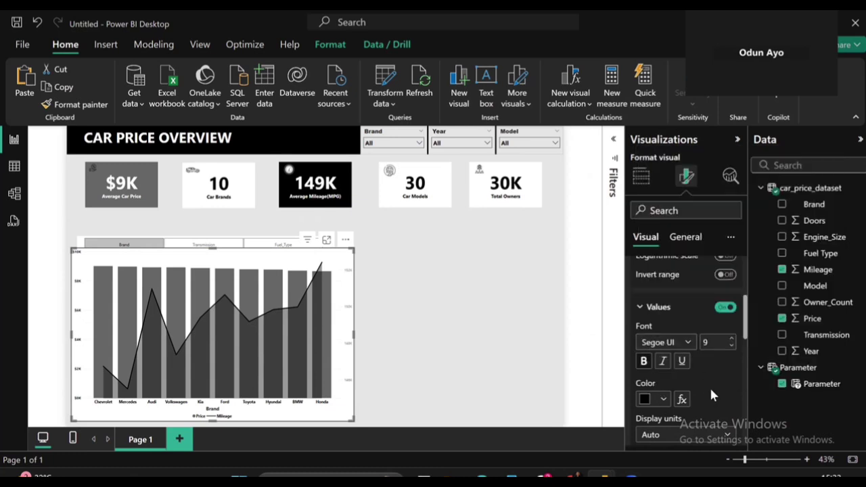
{"action": "left_click", "coordinate": [732, 344]}
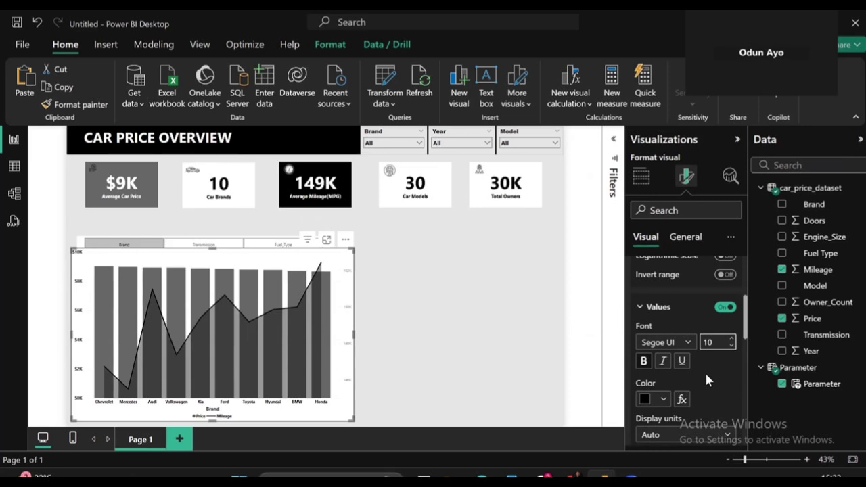
- Turn on the values of the chart's secondary y-axis
{"action": "scroll", "coordinate": [706, 380], "scroll_direction": "down", "scroll_amount": 1}
{"action": "scroll", "coordinate": [707, 380], "scroll_direction": "down", "scroll_amount": 1}
{"action": "scroll", "coordinate": [706, 380], "scroll_direction": "up", "scroll_amount": 1}
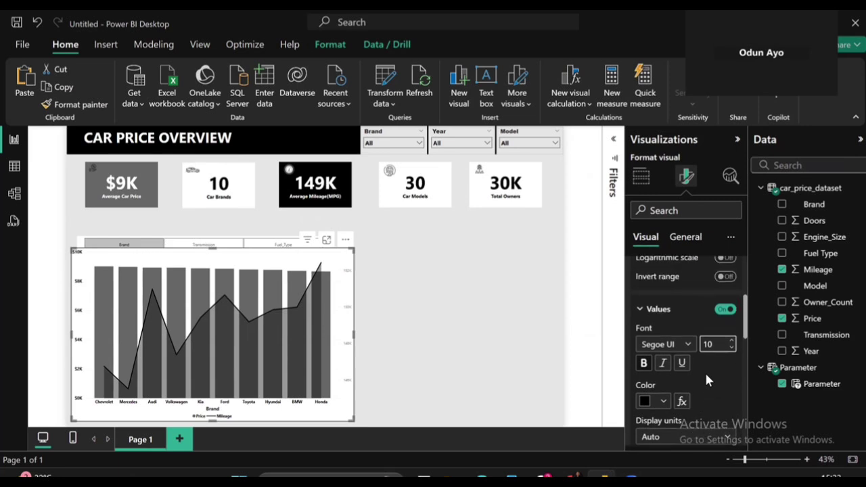
{"action": "scroll", "coordinate": [706, 380], "scroll_direction": "down", "scroll_amount": 2}
{"action": "scroll", "coordinate": [706, 379], "scroll_direction": "down", "scroll_amount": 6}
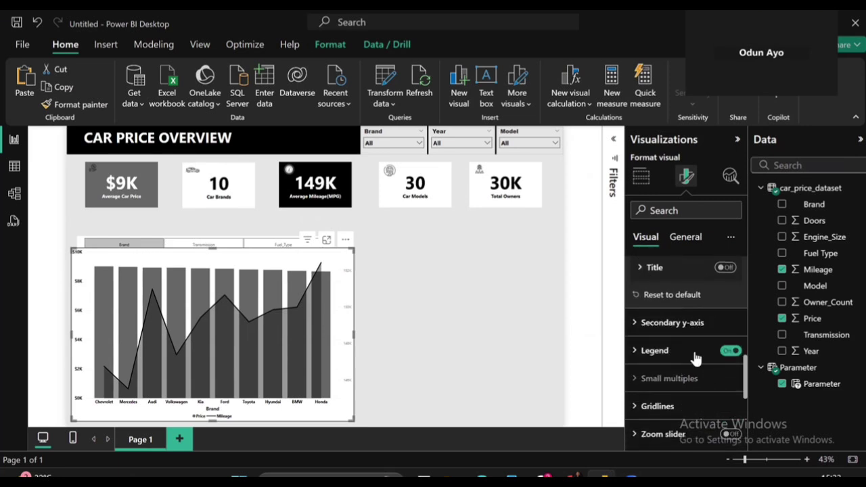
{"action": "left_click", "coordinate": [696, 329]}
{"action": "scroll", "coordinate": [671, 400], "scroll_direction": "down", "scroll_amount": 5}
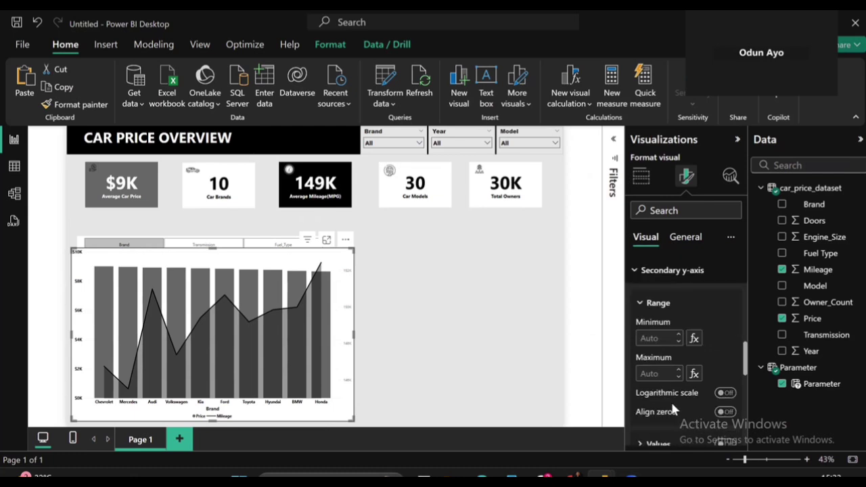
{"action": "scroll", "coordinate": [669, 361], "scroll_direction": "down", "scroll_amount": 1}
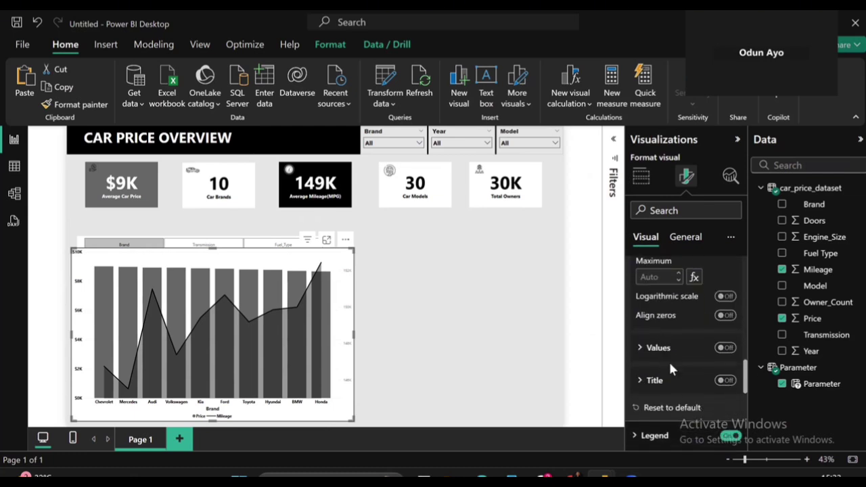
{"action": "left_click", "coordinate": [730, 341]}
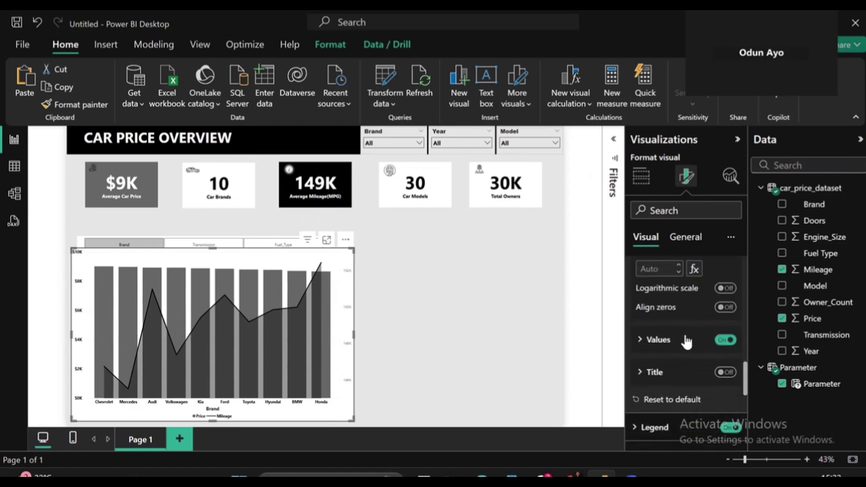
- Format the secondary y-axis values in bold black text and increase their font size
{"action": "left_click", "coordinate": [687, 340]}
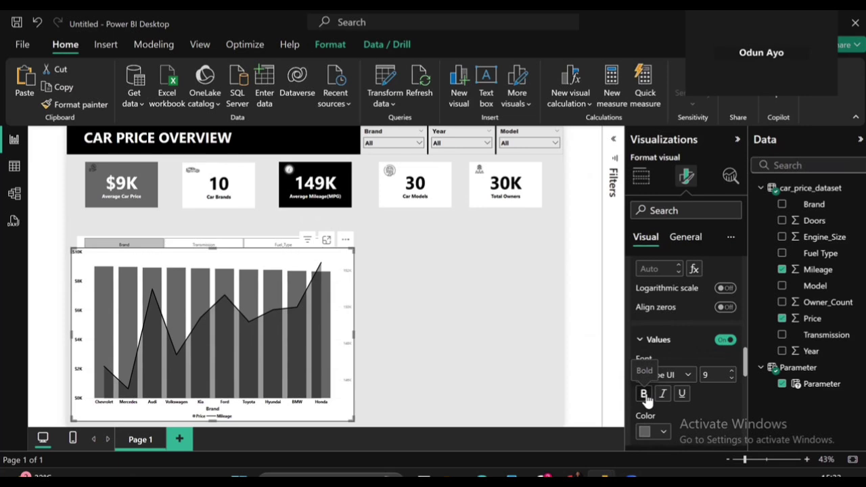
{"action": "left_click", "coordinate": [663, 436]}
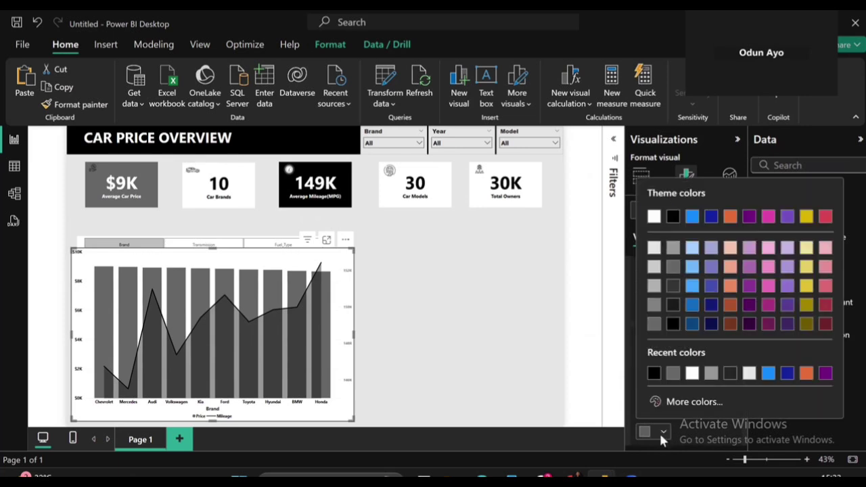
{"action": "left_click", "coordinate": [654, 373]}
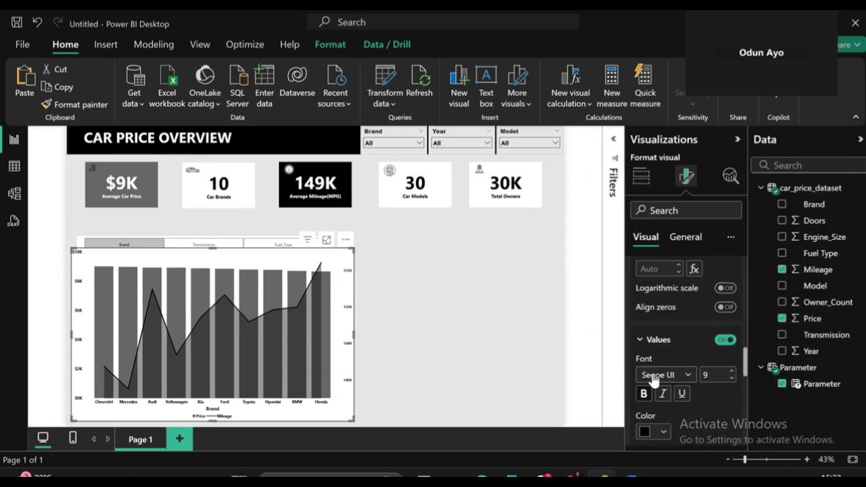
{"action": "left_click", "coordinate": [732, 372]}
- Turn off the chart's horizontal gridlines
{"action": "scroll", "coordinate": [691, 378], "scroll_direction": "down", "scroll_amount": 5}
{"action": "scroll", "coordinate": [691, 378], "scroll_direction": "down", "scroll_amount": 3}
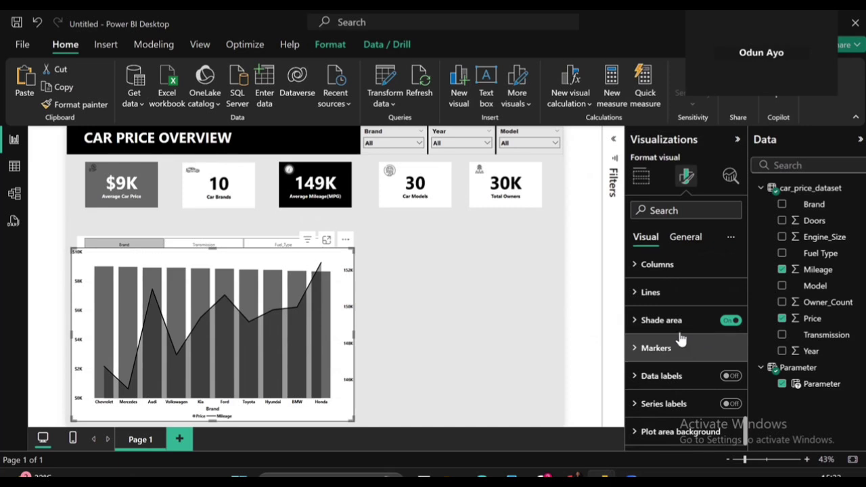
{"action": "scroll", "coordinate": [681, 413], "scroll_direction": "up", "scroll_amount": 3}
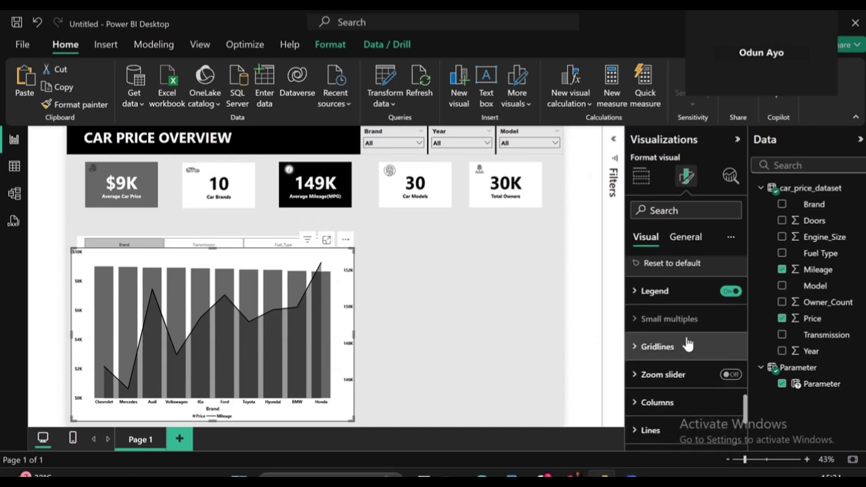
{"action": "left_click", "coordinate": [686, 345]}
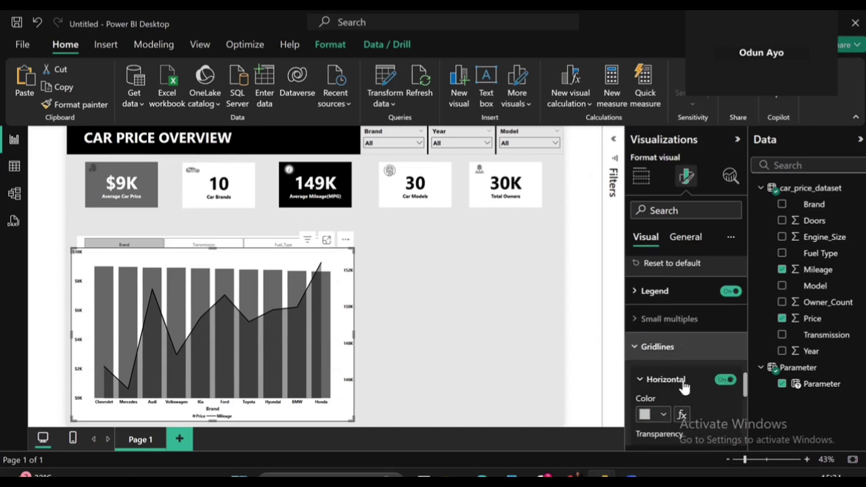
{"action": "left_click", "coordinate": [726, 381]}
{"action": "scroll", "coordinate": [697, 393], "scroll_direction": "down", "scroll_amount": 5}
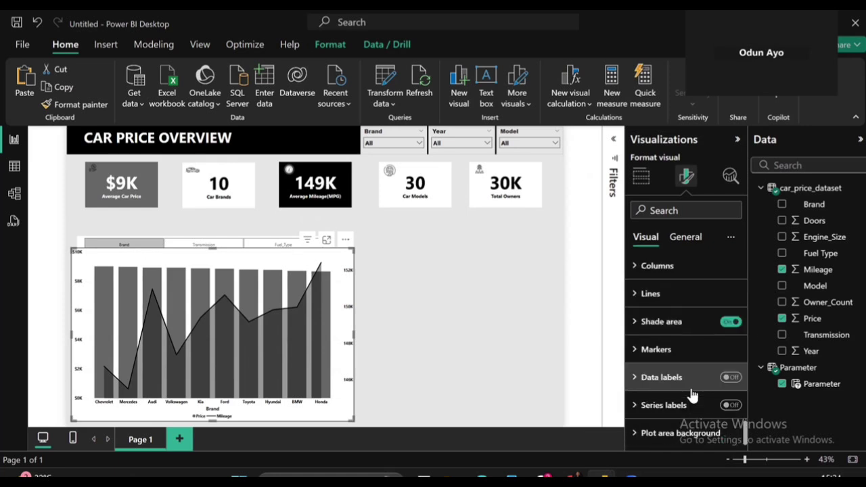
- Choose Fuel_Type in the parameter slicer and move the slicer up clear of the chart
{"action": "left_click", "coordinate": [247, 240]}
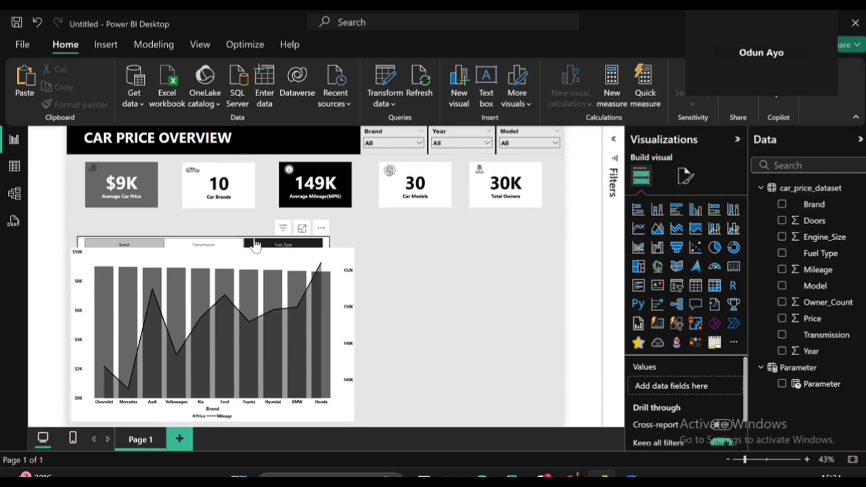
{"action": "left_click", "coordinate": [246, 243]}
{"action": "left_click", "coordinate": [246, 228]}
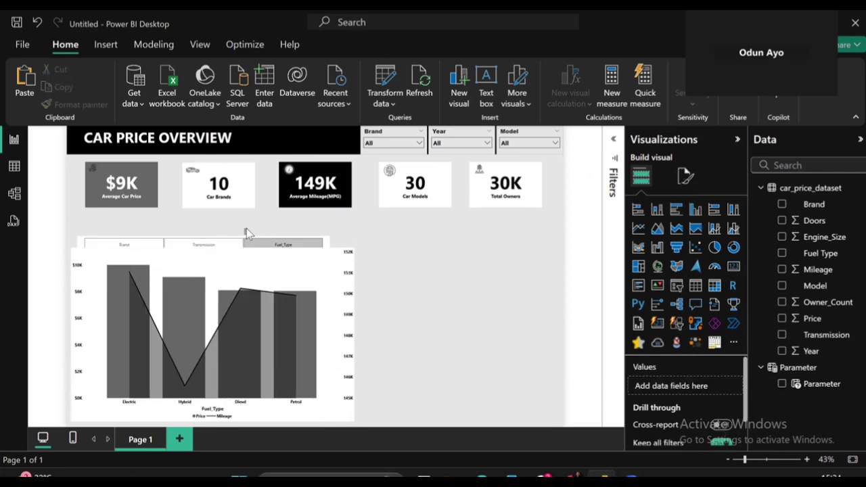
{"action": "left_click", "coordinate": [245, 236]}
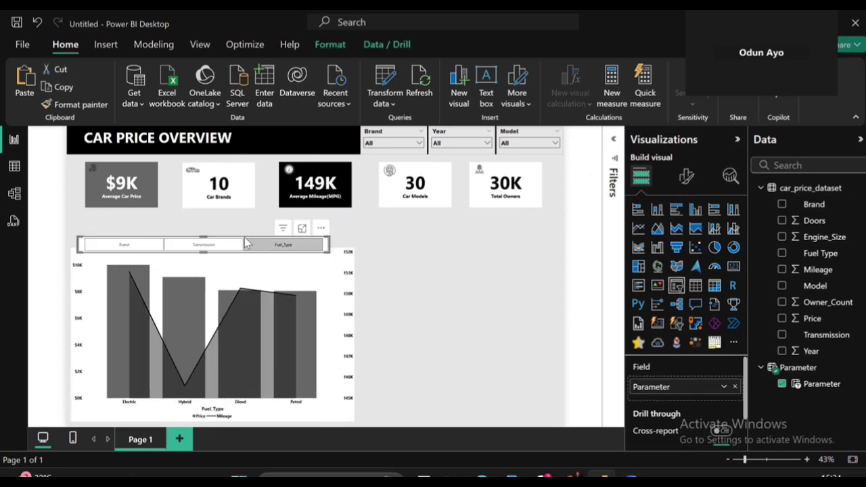
{"action": "double_click", "coordinate": [244, 230]}
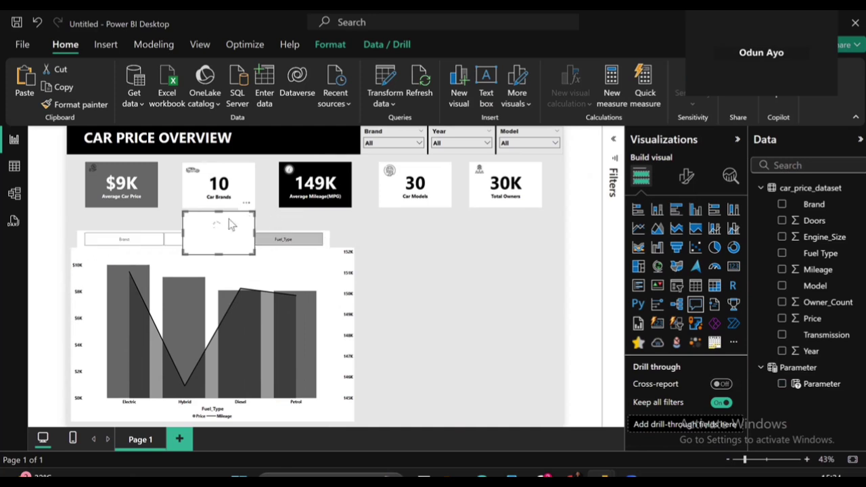
- Extend the parameter slicer leftward to line up with the chart's left edge
{"action": "left_click", "coordinate": [78, 241]}
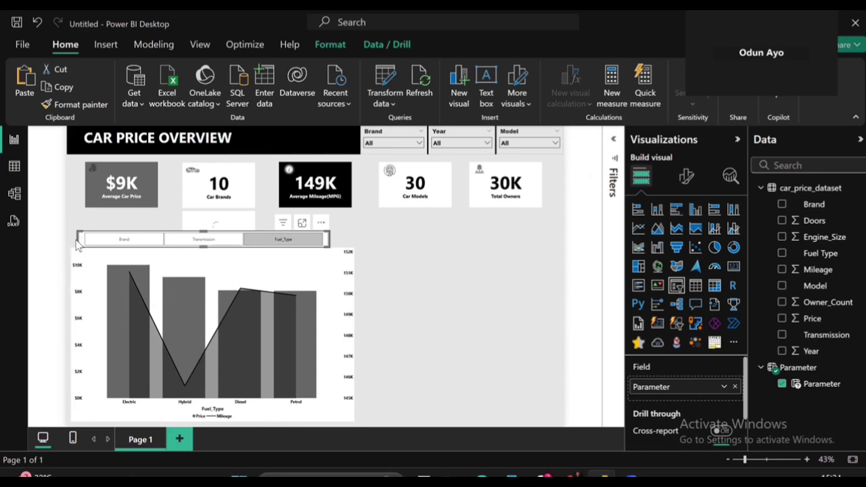
{"action": "left_click", "coordinate": [76, 242]}
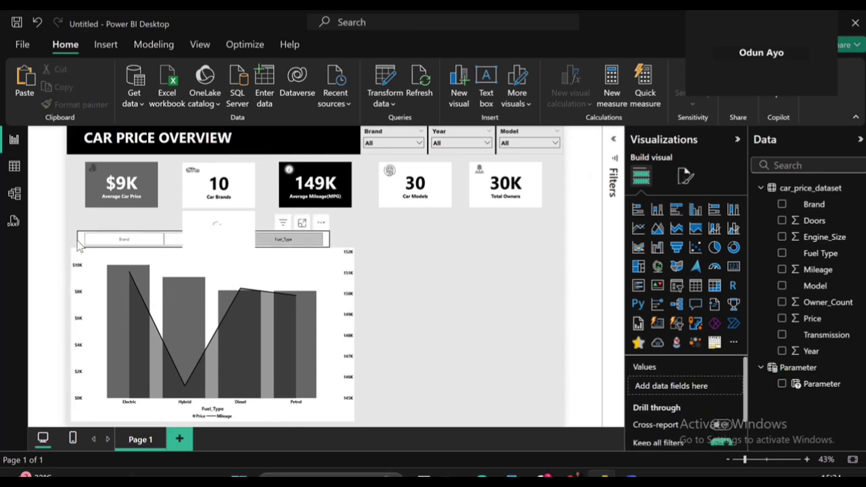
{"action": "left_click", "coordinate": [77, 242]}
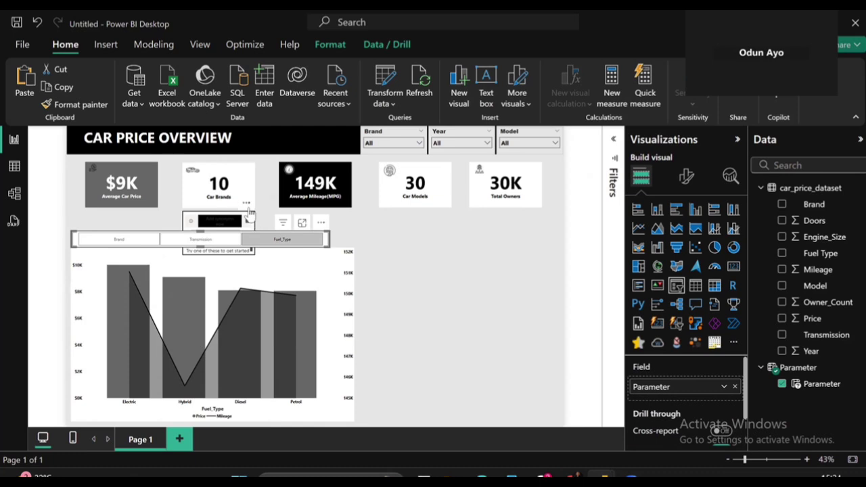
- Delete the accidentally added Q&A visual overlapping the parameter slicer
{"action": "left_click", "coordinate": [249, 212]}
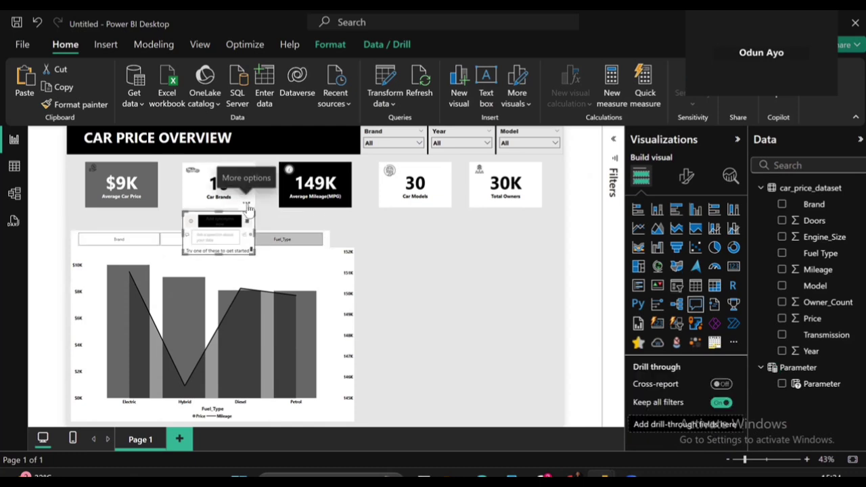
{"action": "left_click", "coordinate": [248, 208]}
{"action": "left_click", "coordinate": [253, 217]}
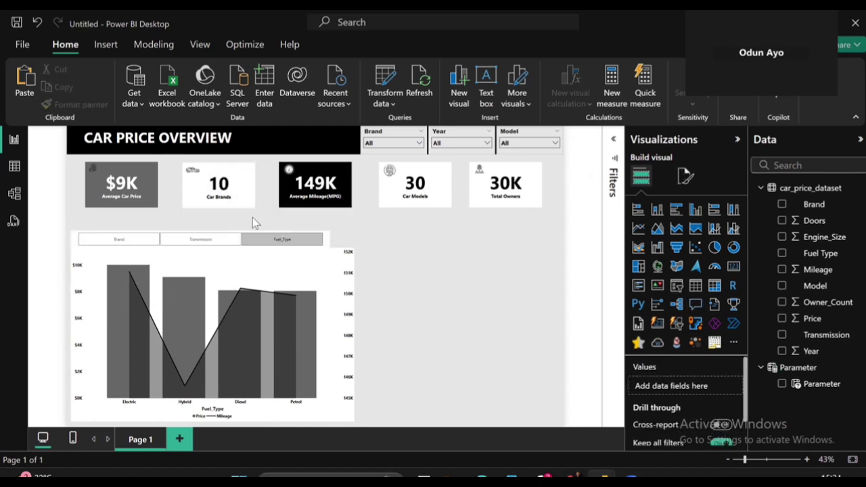
- Widen the parameter slicer to line up with the chart's right edge
{"action": "left_click", "coordinate": [327, 247]}
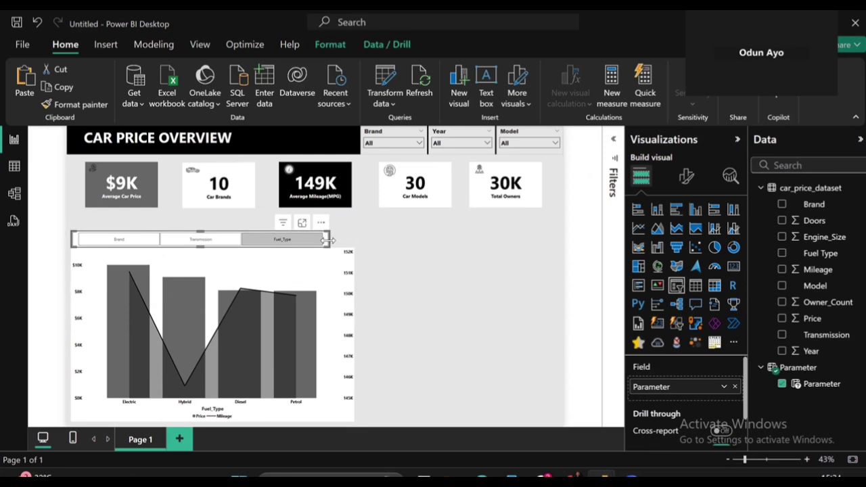
{"action": "left_click_drag", "start_coordinate": [328, 248], "coordinate": [355, 248]}
{"action": "left_click", "coordinate": [387, 286]}
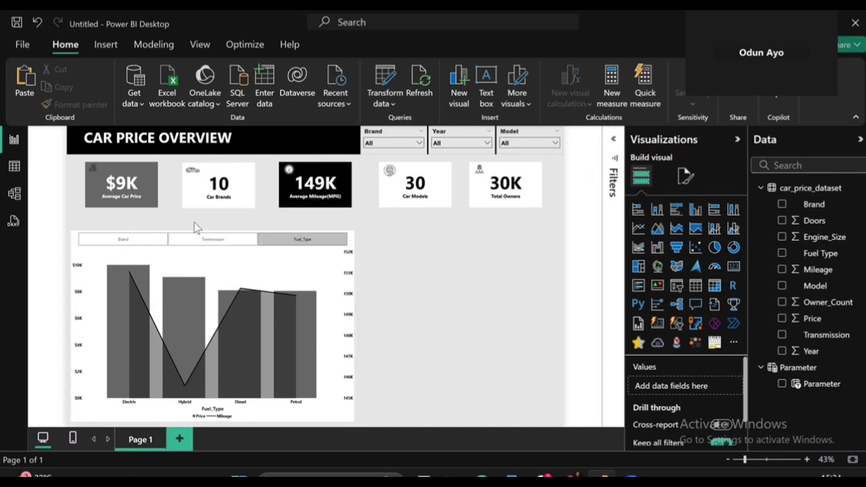
- Test the parameter slicer by switching the chart to Brand and to Transmission
{"action": "left_click", "coordinate": [166, 242]}
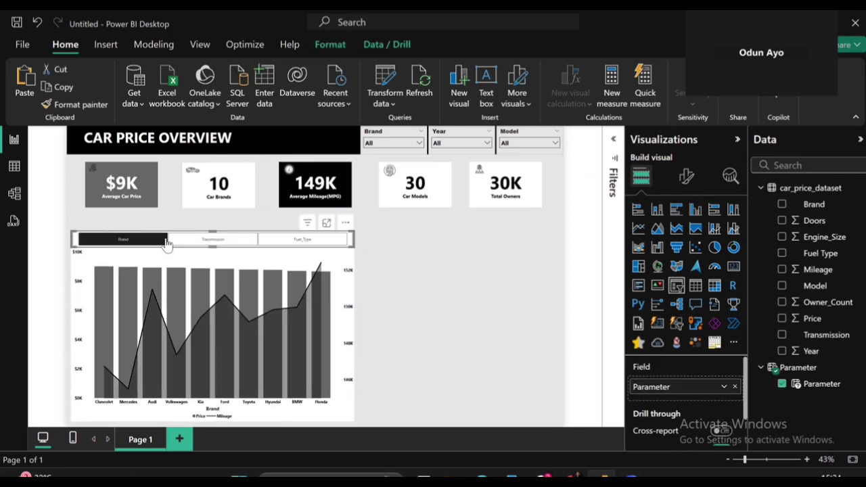
{"action": "left_click", "coordinate": [213, 242]}
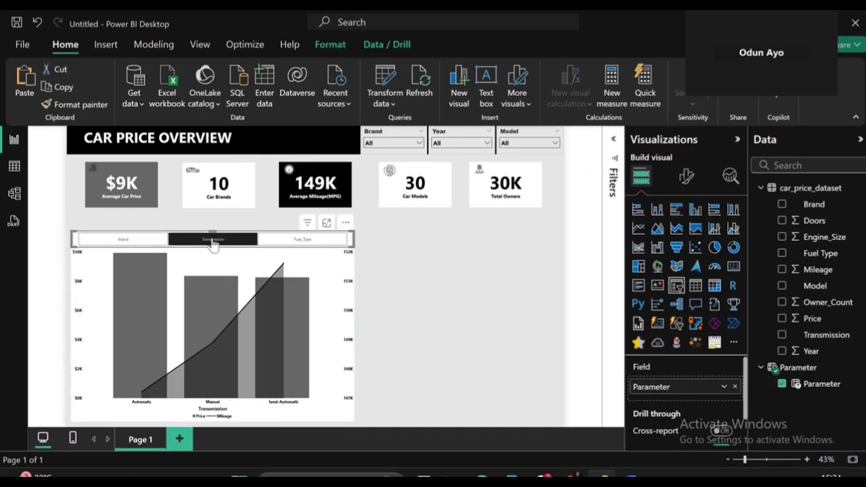
- Switch the chart back to Brand with the parameter slicer
{"action": "left_click", "coordinate": [132, 242]}
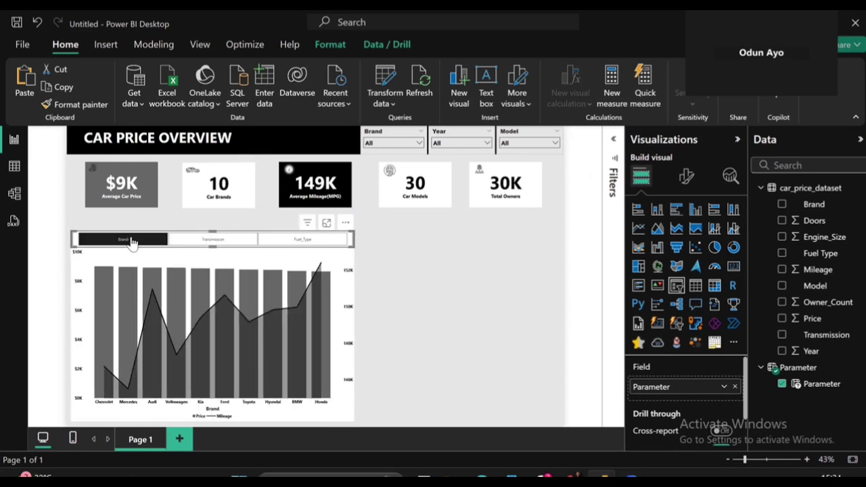
{"action": "left_click", "coordinate": [412, 245]}
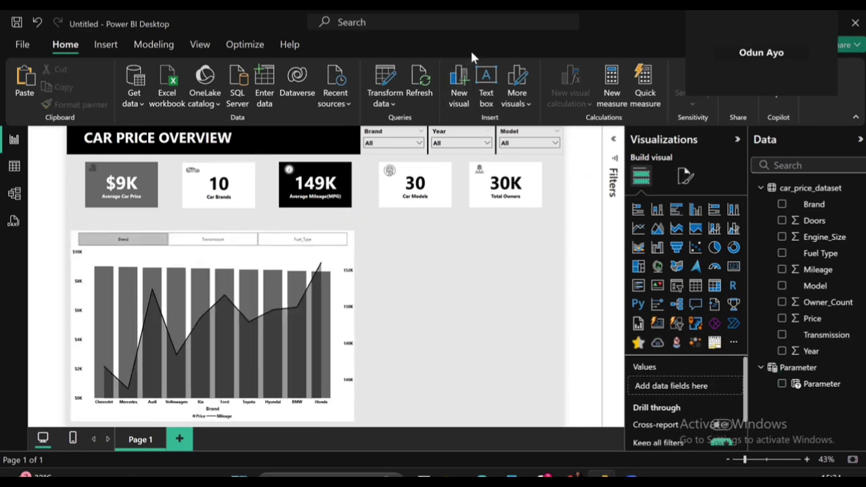
- Add a text box reading "PRICE VS MILEAGE(MPG)"
{"action": "left_click", "coordinate": [486, 79]}
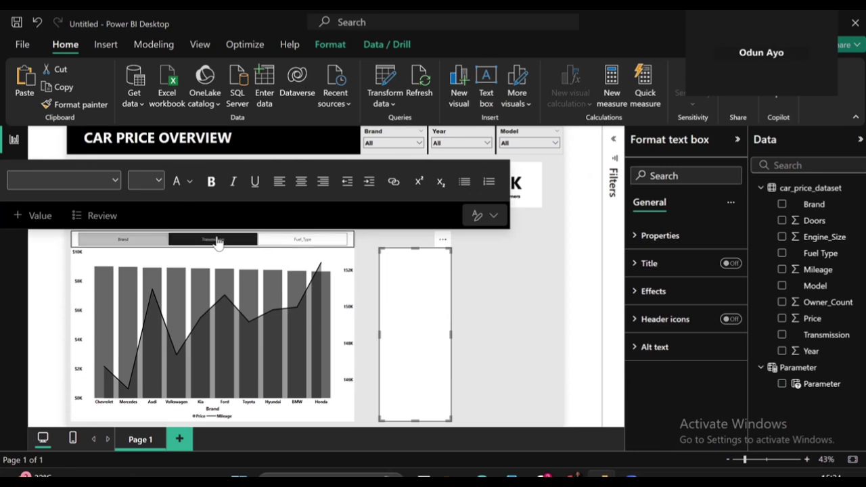
{"action": "left_click", "coordinate": [423, 303]}
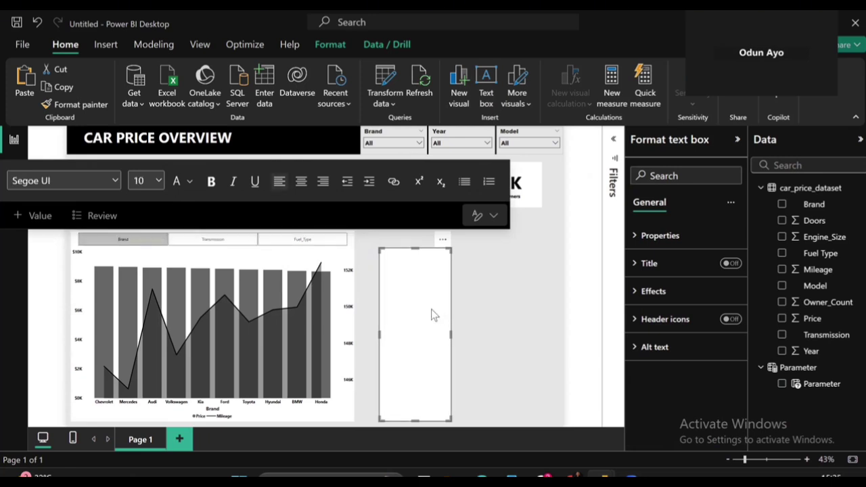
{"action": "type", "text": "P"}
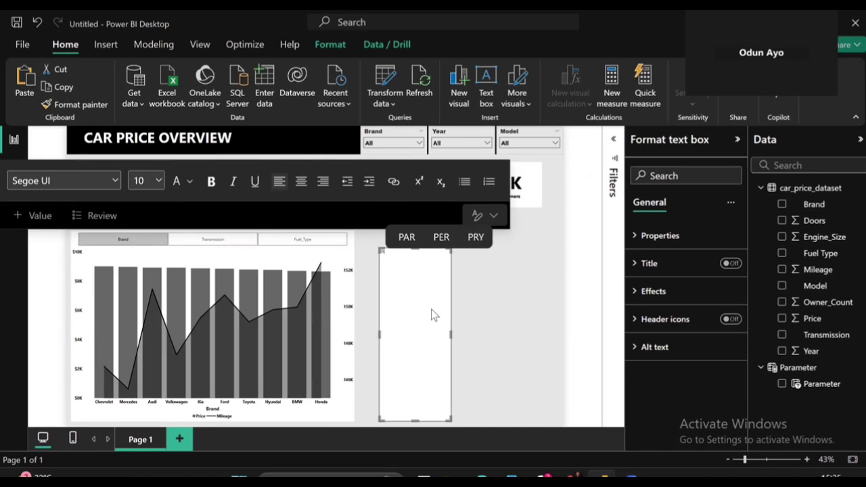
{"action": "type", "text": "RICE VS"}
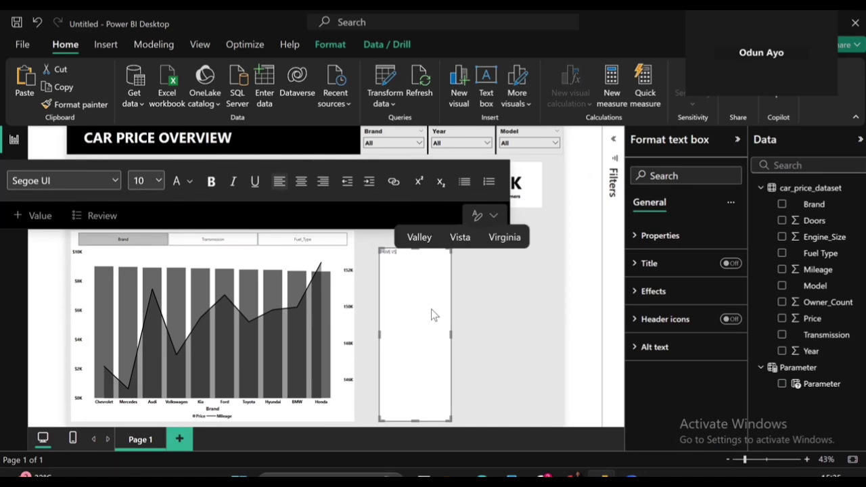
{"action": "type", "text": " MIL"}
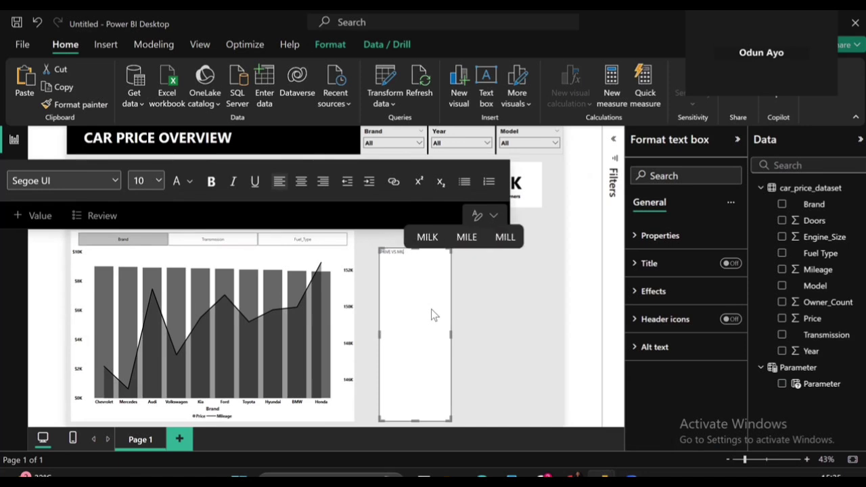
{"action": "type", "text": "A"}
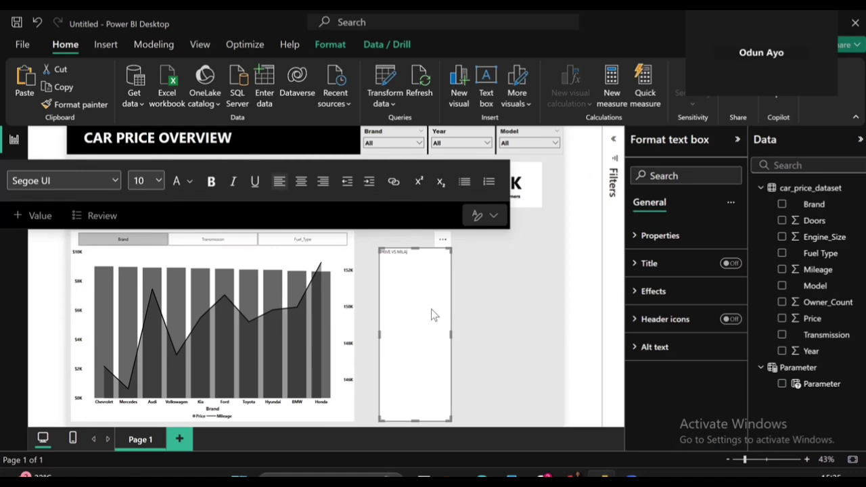
{"action": "type", "text": "EAGE(MPG"}
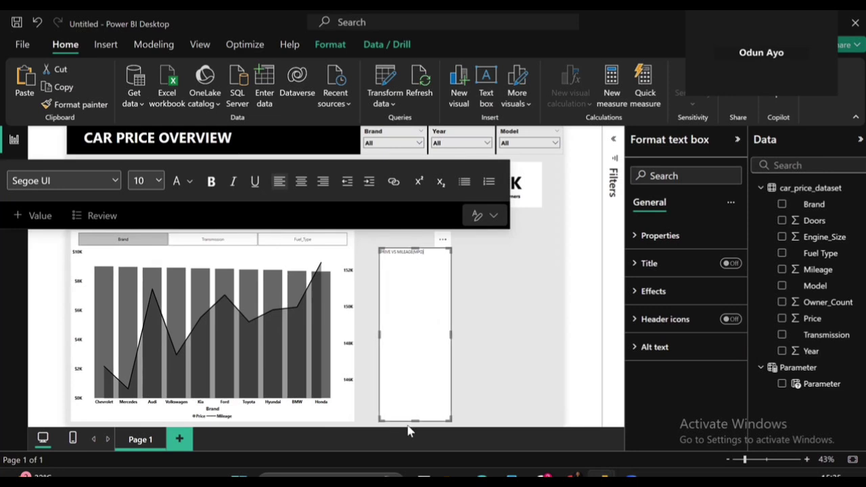
- Shorten the text box from below and make its text bold at size 24
{"action": "left_click_drag", "start_coordinate": [419, 421], "coordinate": [438, 289]}
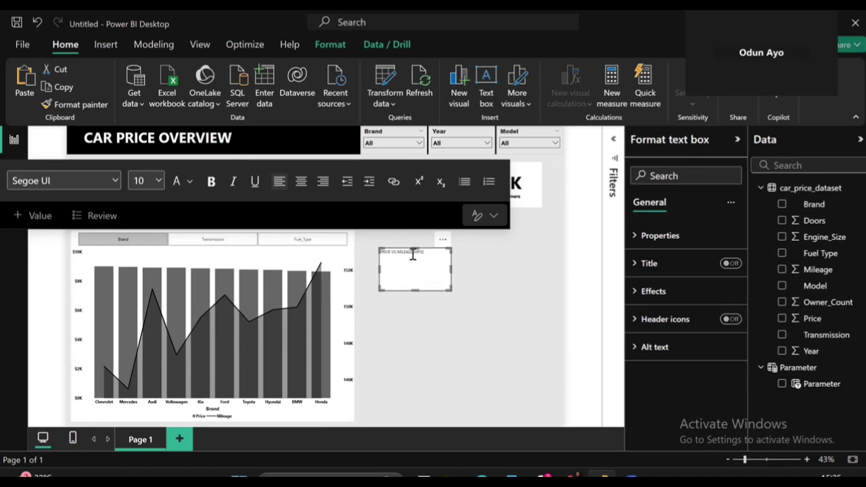
{"action": "left_click", "coordinate": [389, 255]}
{"action": "left_click", "coordinate": [426, 253]}
{"action": "triple_click", "coordinate": [387, 254]}
{"action": "left_click", "coordinate": [163, 181]}
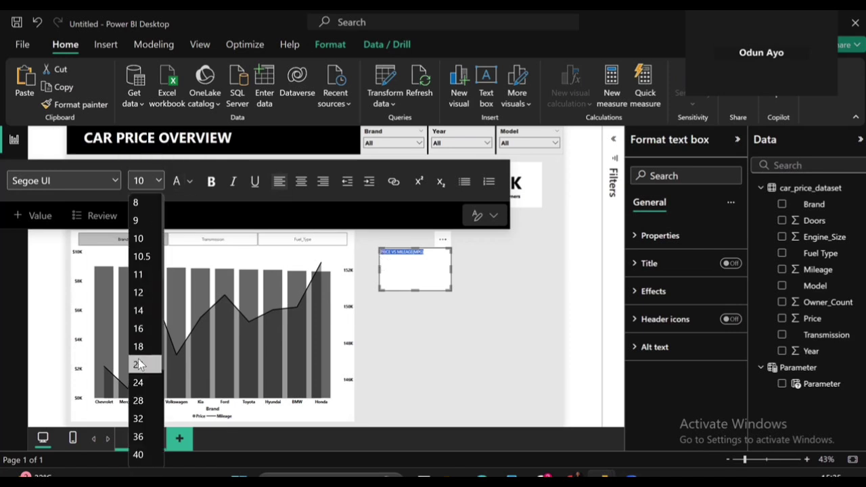
{"action": "left_click", "coordinate": [140, 383]}
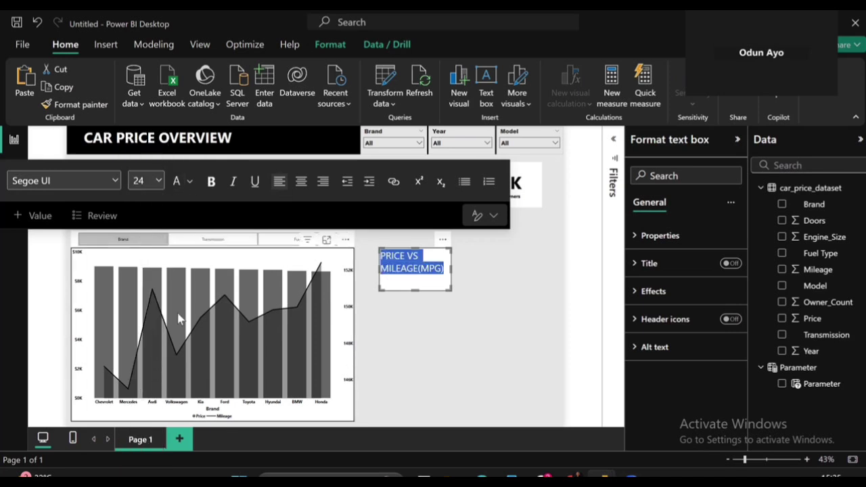
{"action": "left_click", "coordinate": [212, 181]}
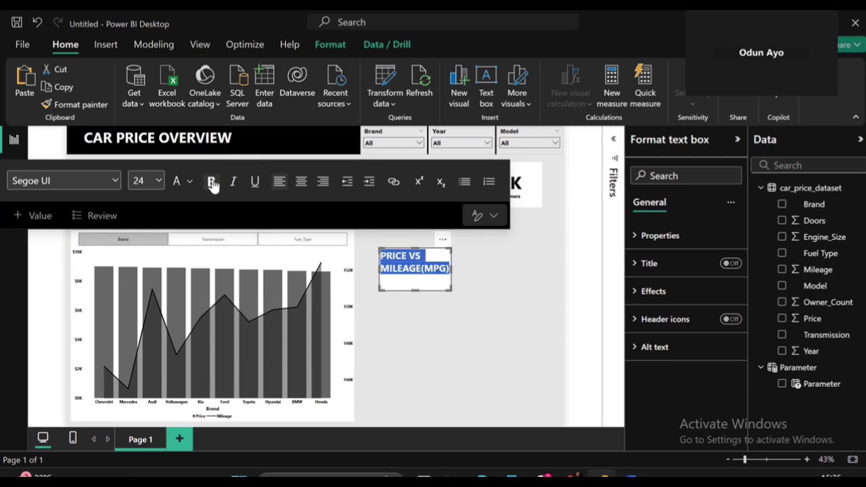
- Widen the text box to the right edge of the Total Owners card and center its text
{"action": "left_click", "coordinate": [328, 187]}
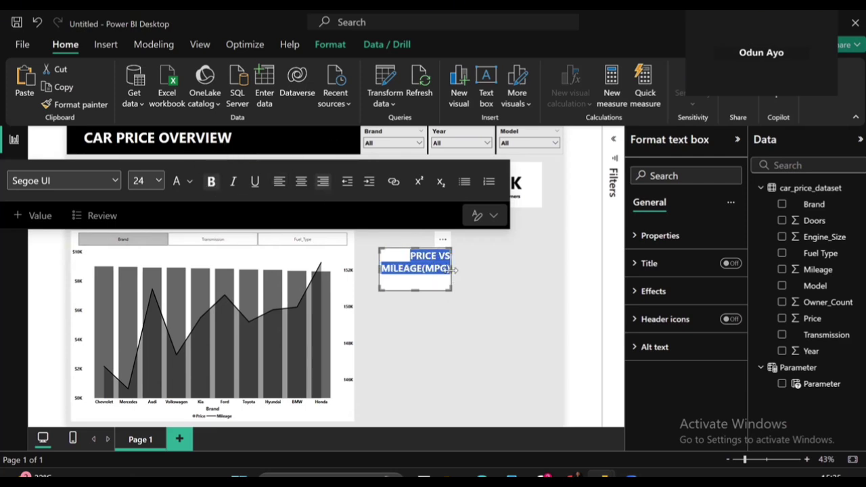
{"action": "left_click_drag", "start_coordinate": [451, 270], "coordinate": [546, 276]}
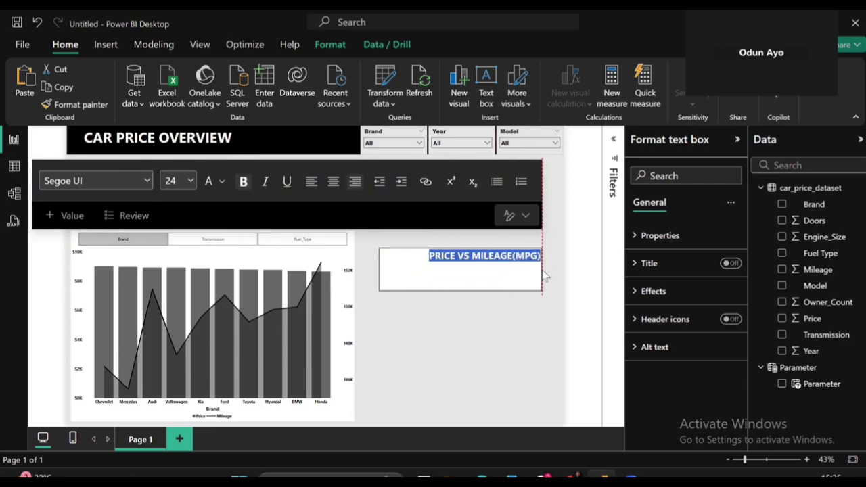
{"action": "left_click", "coordinate": [317, 189]}
{"action": "left_click", "coordinate": [334, 187]}
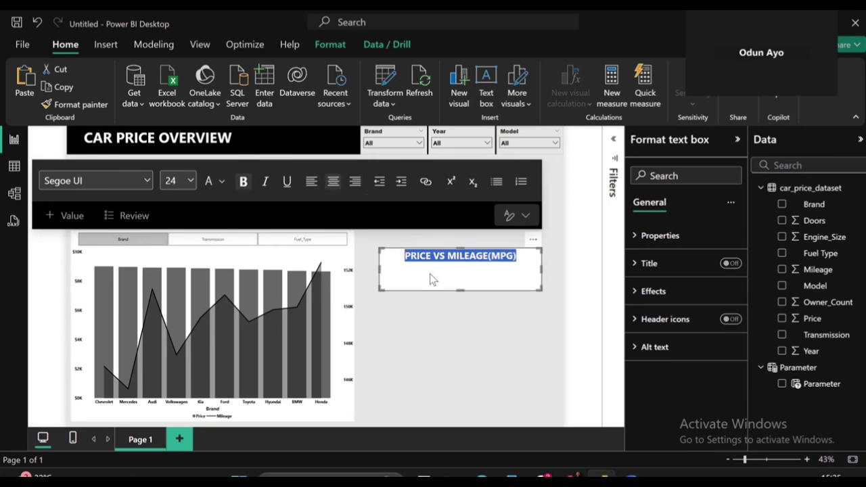
- Resize the title text box into a thin strip directly above the parameter slicer, spanning roughly the chart's width
{"action": "left_click_drag", "start_coordinate": [379, 269], "coordinate": [67, 227]}
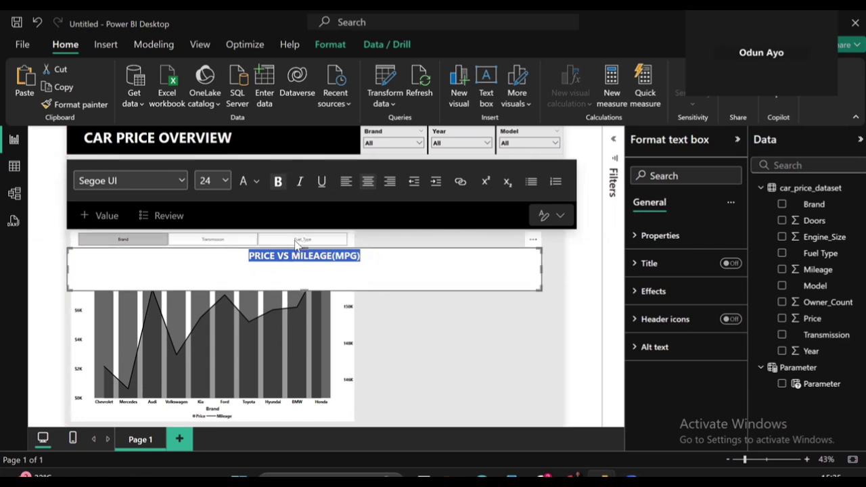
{"action": "left_click_drag", "start_coordinate": [296, 248], "coordinate": [285, 228]}
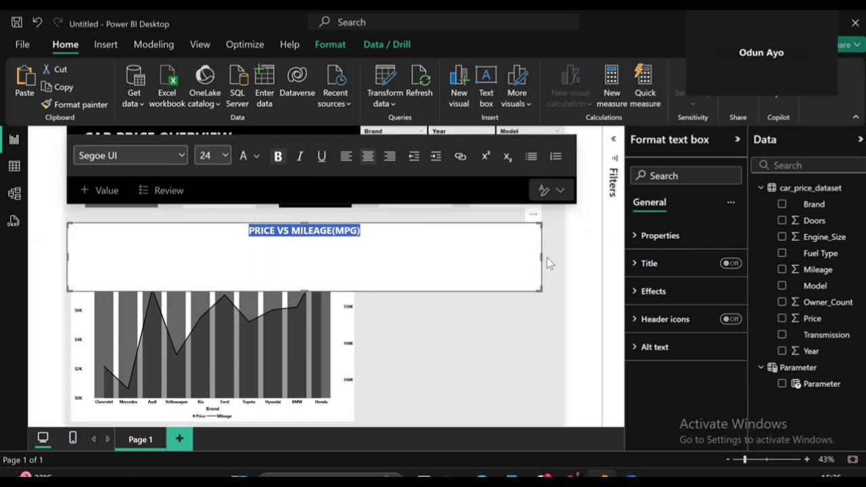
{"action": "left_click_drag", "start_coordinate": [542, 262], "coordinate": [354, 282]}
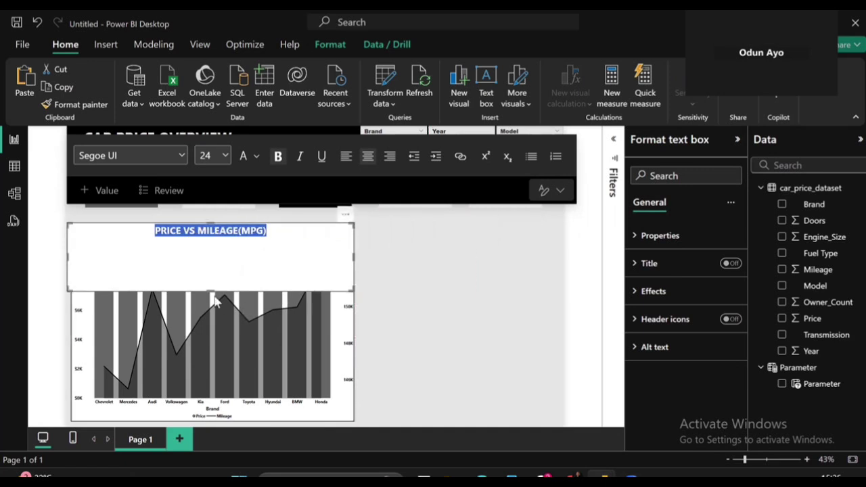
{"action": "left_click_drag", "start_coordinate": [212, 290], "coordinate": [212, 240]}
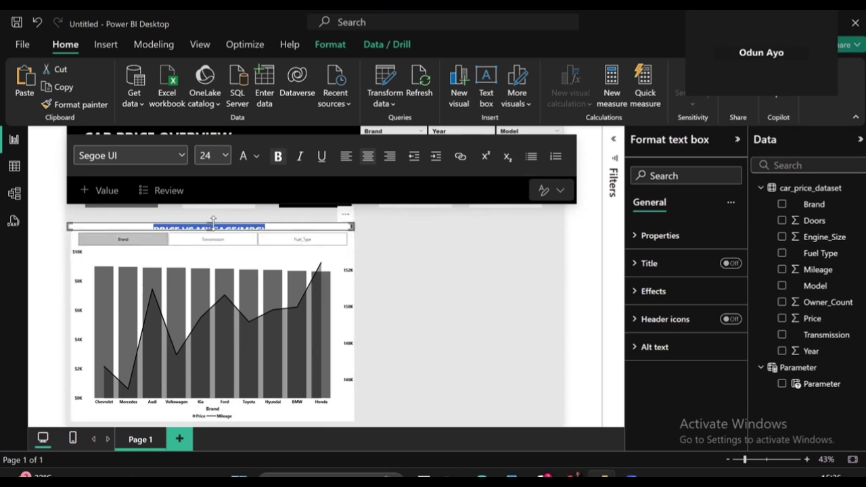
{"action": "left_click_drag", "start_coordinate": [213, 220], "coordinate": [214, 214]}
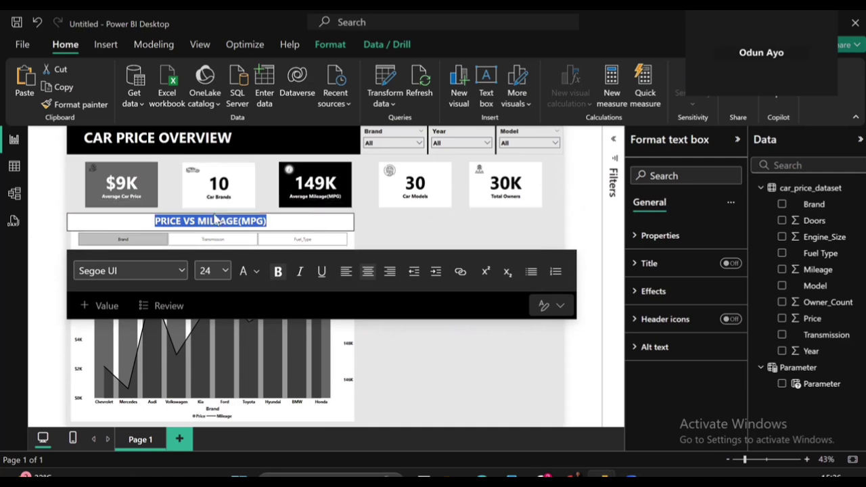
{"action": "left_click", "coordinate": [422, 225]}
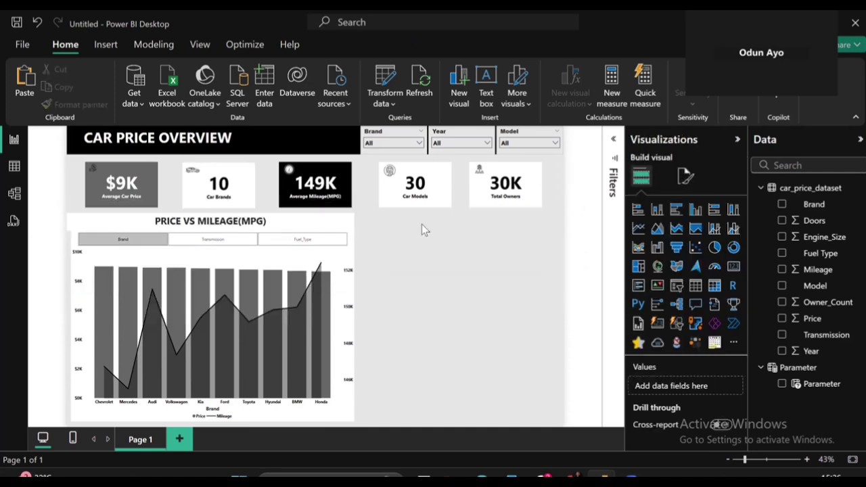
- Align the title text box's left edge with the chart's left edge and fine-tune its right edge
{"action": "left_click", "coordinate": [71, 224]}
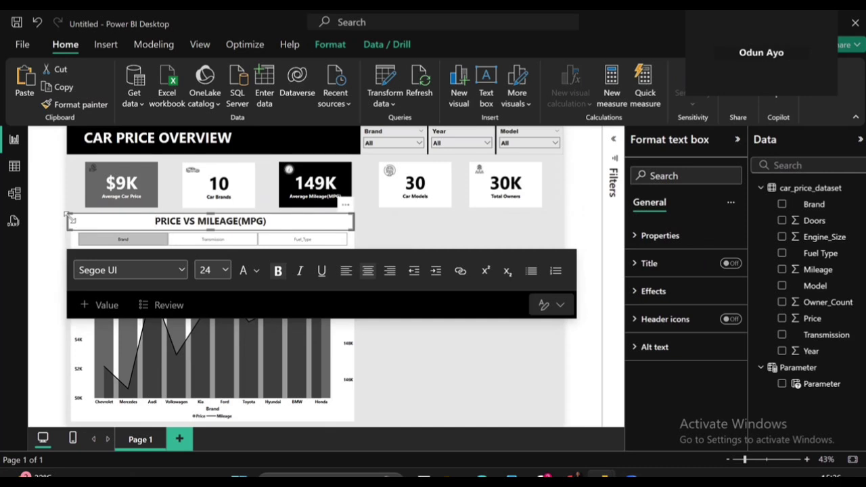
{"action": "left_click_drag", "start_coordinate": [66, 222], "coordinate": [71, 221]}
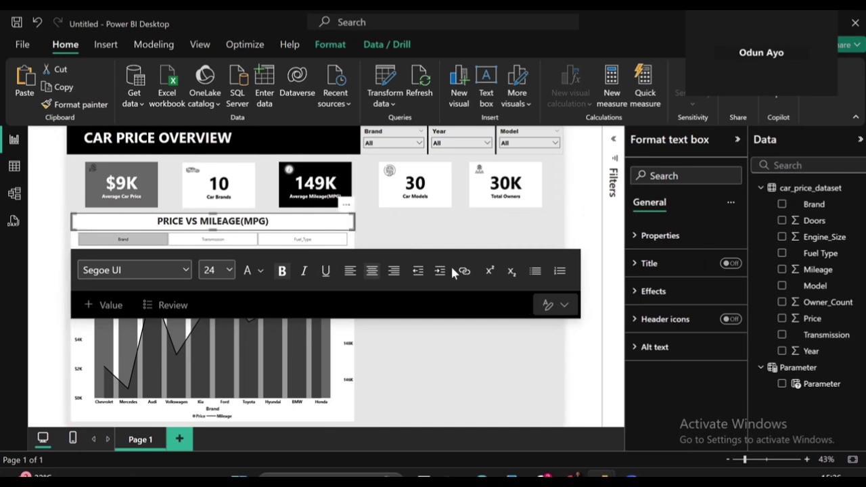
{"action": "left_click", "coordinate": [452, 362]}
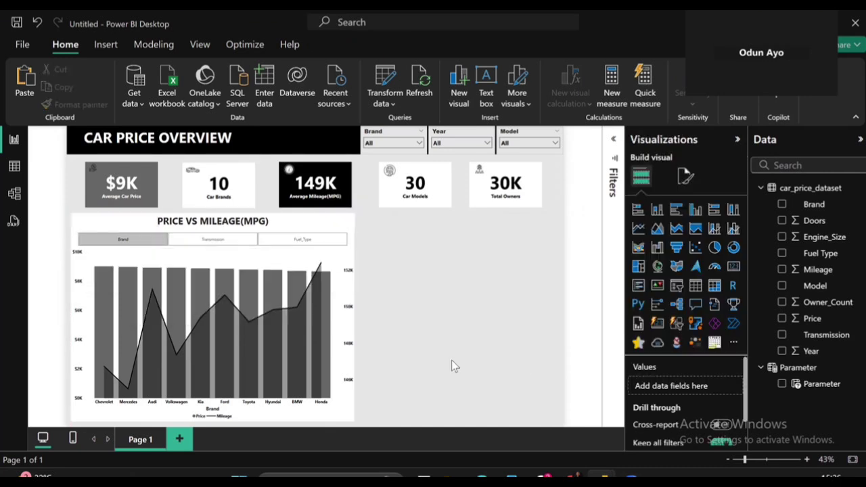
{"action": "left_click", "coordinate": [342, 223]}
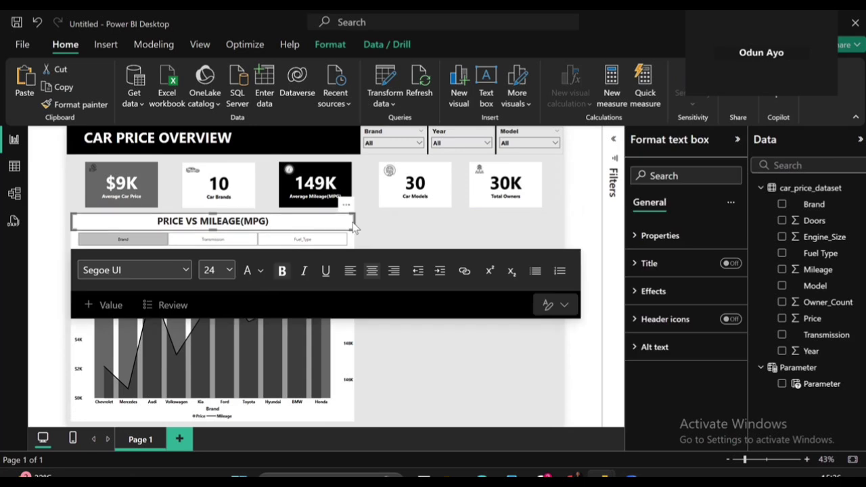
{"action": "mouse_move", "coordinate": [355, 221]}
{"action": "left_mouse_down"}
{"action": "mouse_move", "coordinate": [348, 223]}
{"action": "mouse_move", "coordinate": [359, 228]}
{"action": "left_mouse_up"}
{"action": "left_click", "coordinate": [382, 232]}
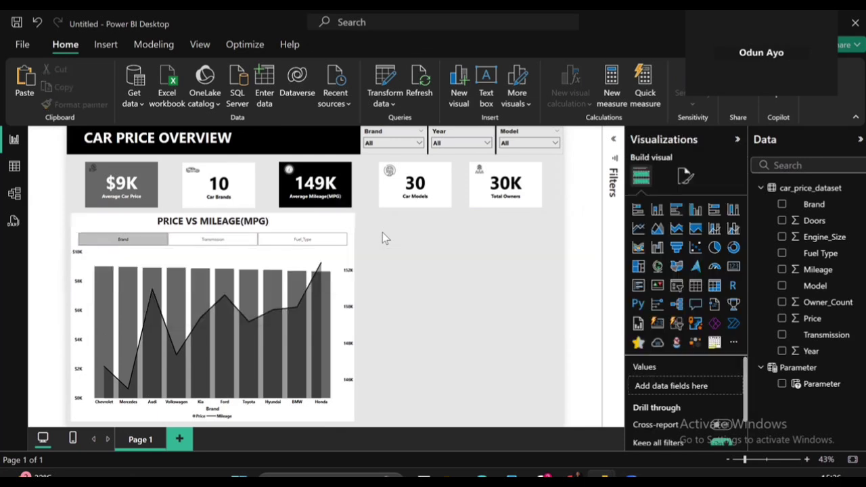
- Check the chart's width and set the title text box's width to 960 to match it
{"action": "left_click", "coordinate": [345, 218]}
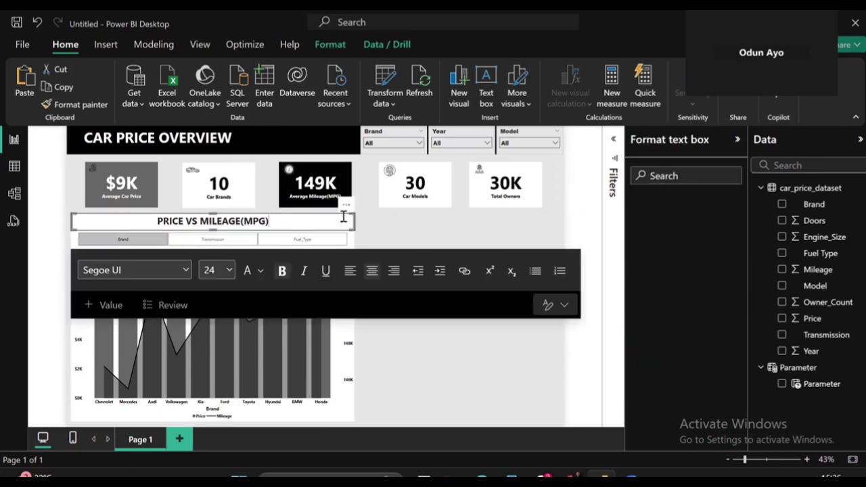
{"action": "left_click", "coordinate": [338, 413]}
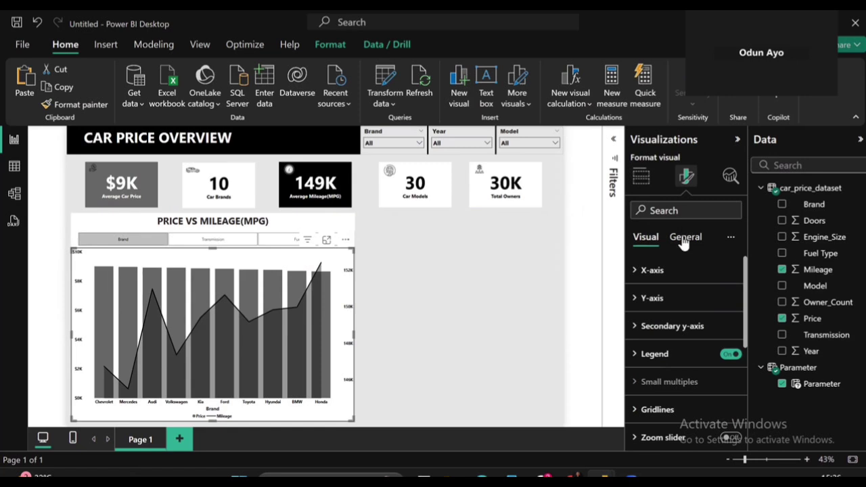
{"action": "left_click", "coordinate": [685, 240]}
{"action": "left_click", "coordinate": [660, 270]}
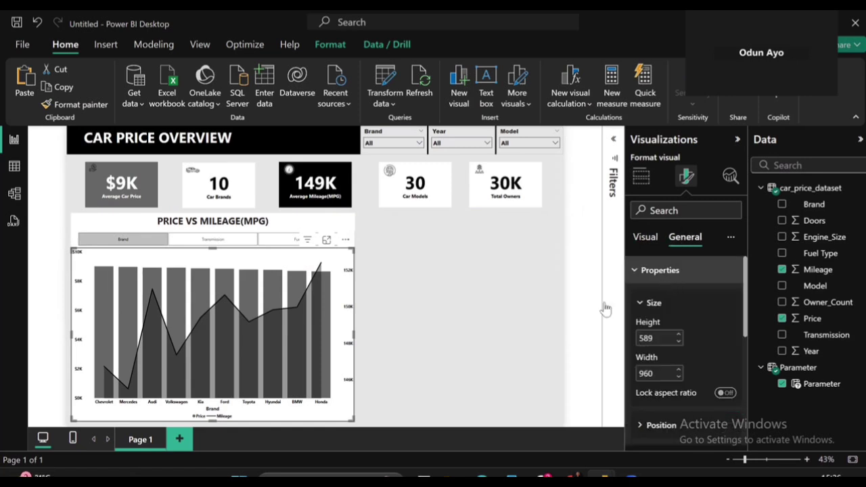
{"action": "left_click", "coordinate": [347, 221]}
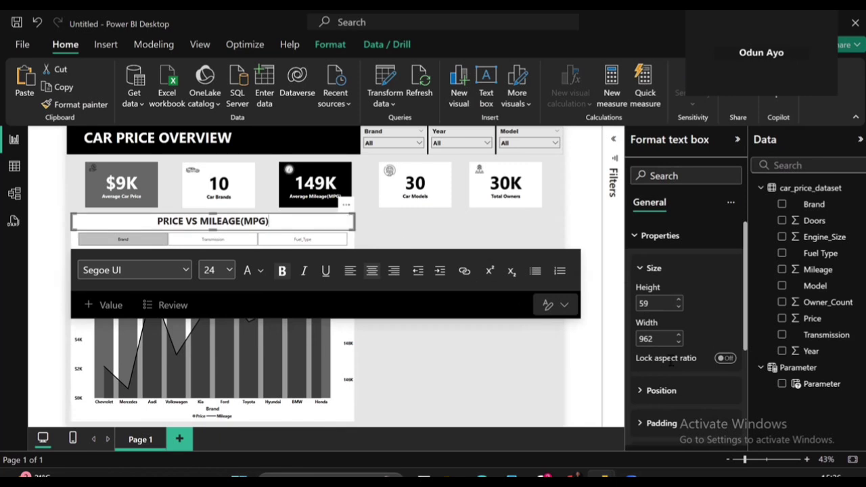
{"action": "double_click", "coordinate": [658, 339]}
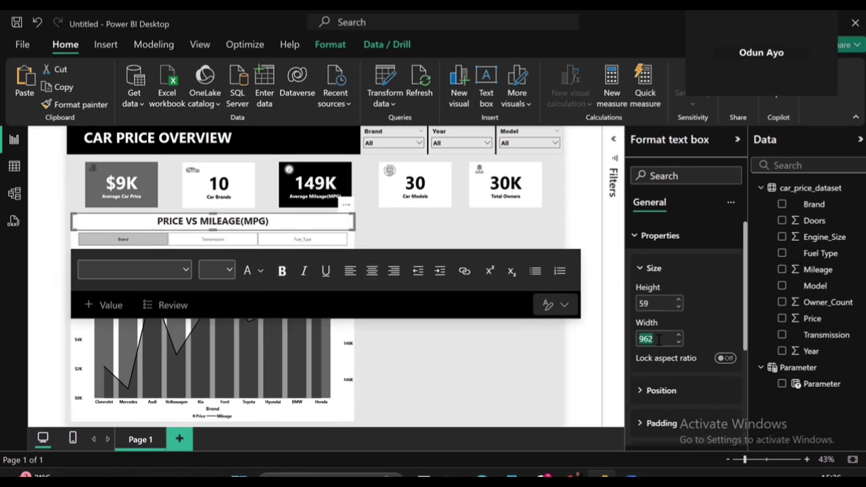
{"action": "type", "text": "960"}
{"action": "left_click", "coordinate": [503, 400]}
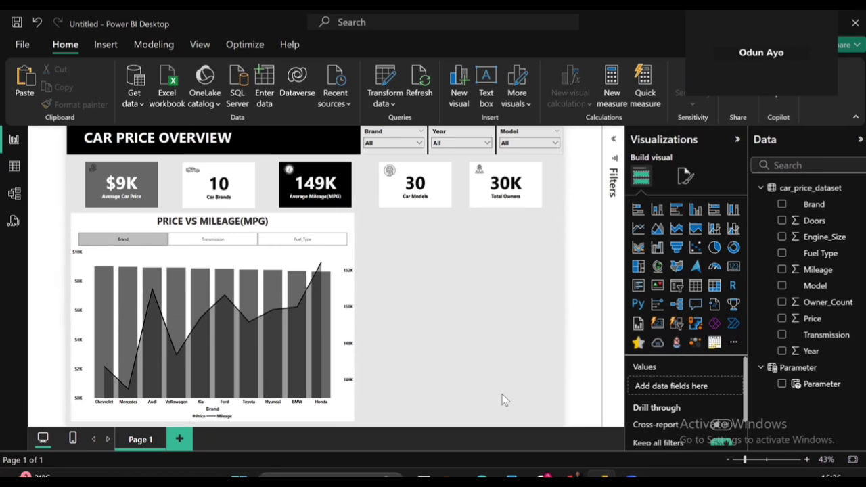
- Nudge the Average Mileage(MPG) card slightly to the right
{"action": "left_click", "coordinate": [334, 190]}
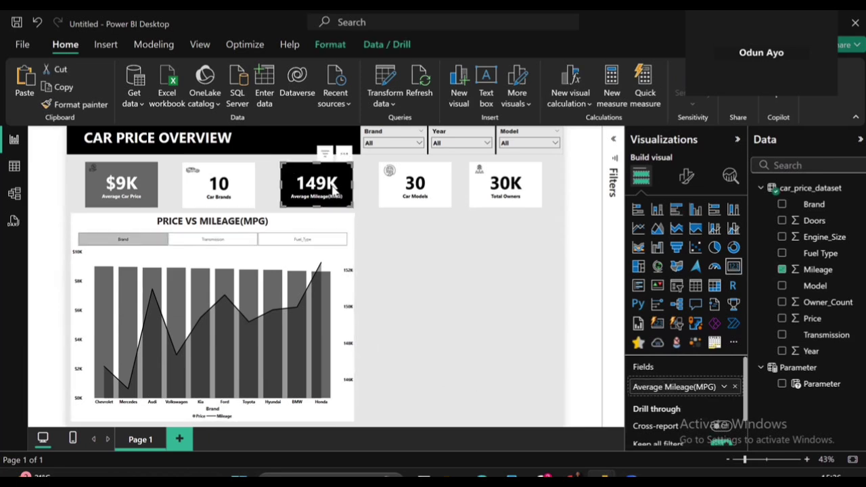
{"action": "left_click", "coordinate": [397, 218]}
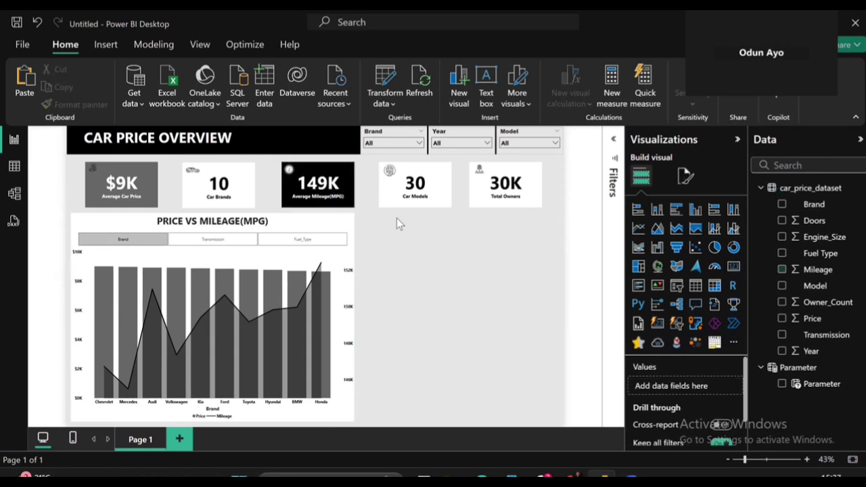
- Nudge the Car Brands, Average Mileage(MPG), Car Models and Total Owners cards slightly to the left to even out their spacing
{"action": "left_click", "coordinate": [239, 190]}
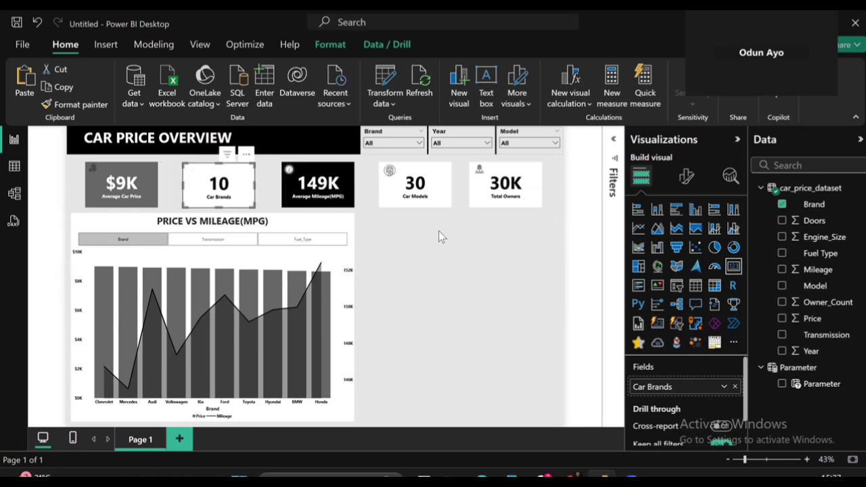
{"action": "left_click", "coordinate": [436, 256]}
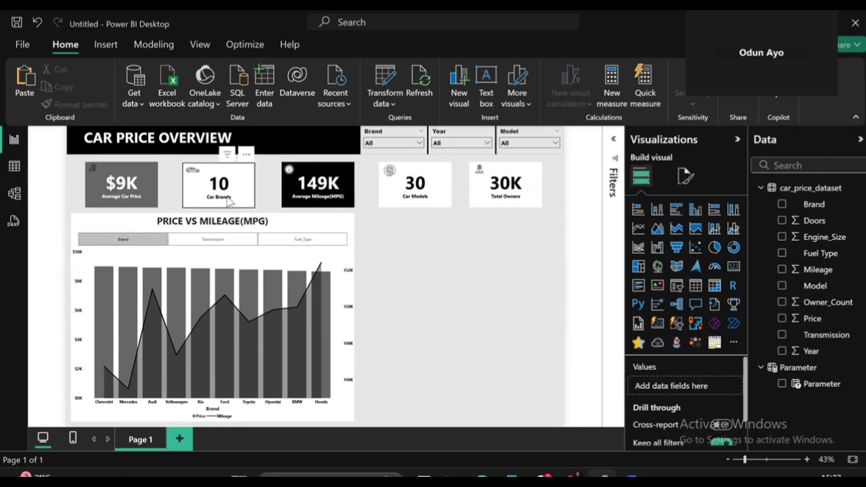
{"action": "left_click_drag", "start_coordinate": [232, 203], "coordinate": [227, 201]}
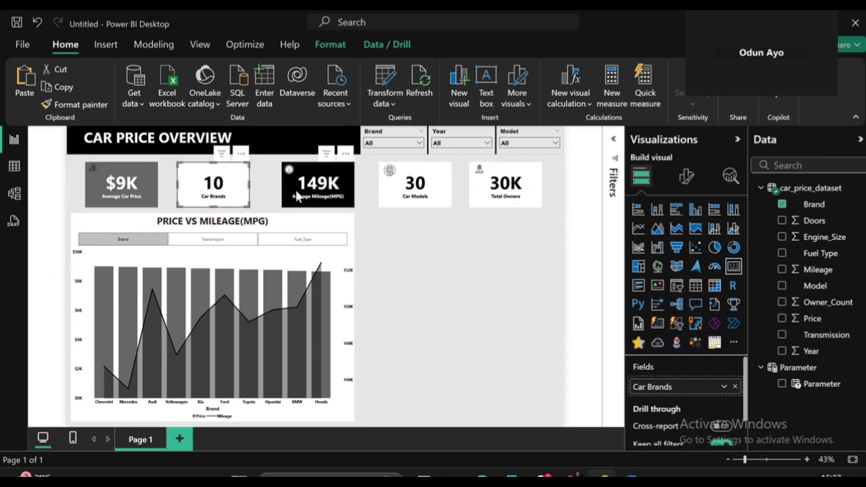
{"action": "left_click_drag", "start_coordinate": [298, 197], "coordinate": [294, 196]}
{"action": "left_click_drag", "start_coordinate": [414, 198], "coordinate": [409, 196]}
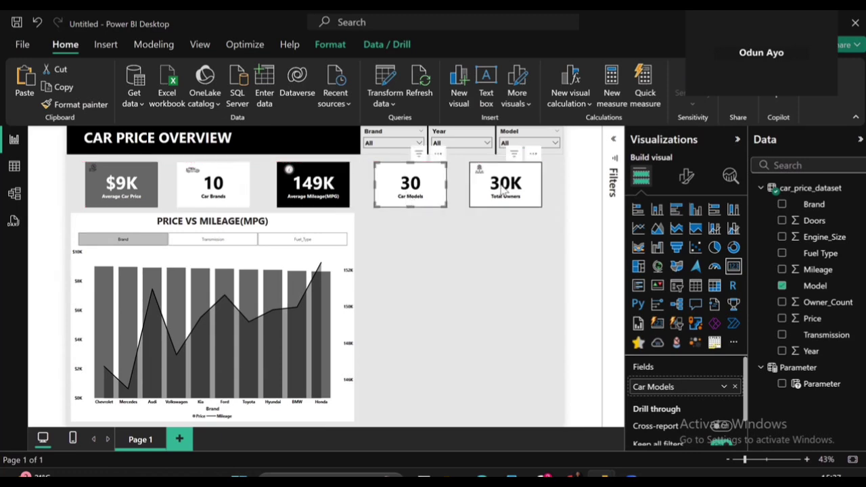
{"action": "left_click_drag", "start_coordinate": [505, 191], "coordinate": [500, 192]}
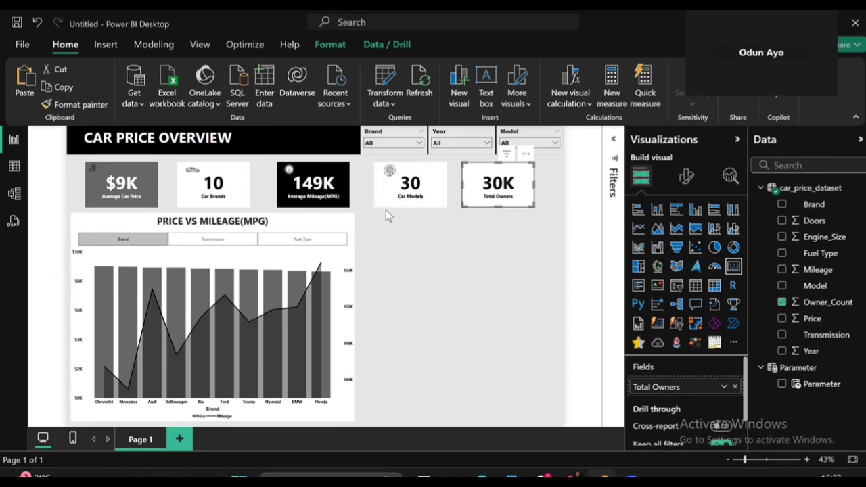
- Shift the icons on the Car Models, Average Mileage(MPG) and Total Owners cards slightly left to match their cards
{"action": "left_click", "coordinate": [390, 171]}
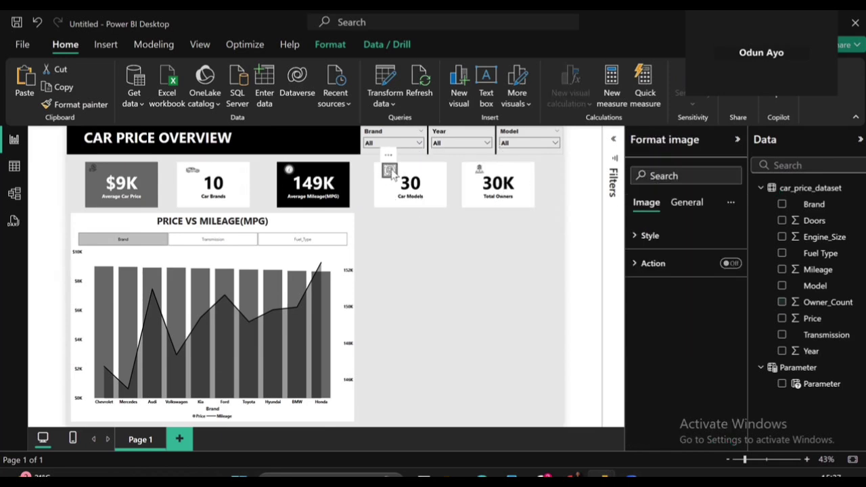
{"action": "left_click_drag", "start_coordinate": [390, 171], "coordinate": [383, 170]}
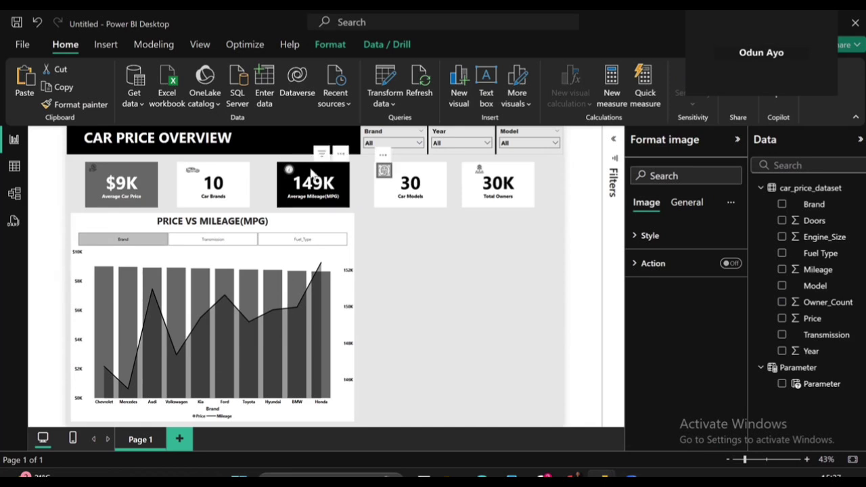
{"action": "left_click", "coordinate": [287, 172]}
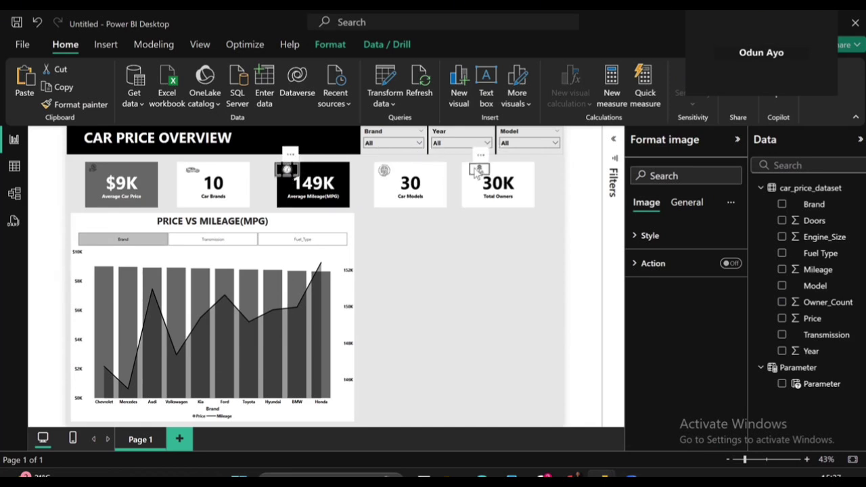
{"action": "left_click_drag", "start_coordinate": [478, 172], "coordinate": [472, 169]}
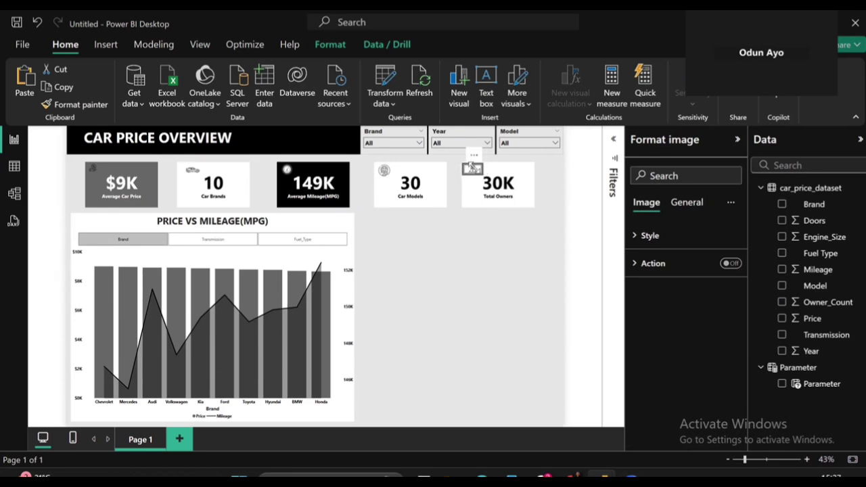
{"action": "left_click", "coordinate": [454, 306]}
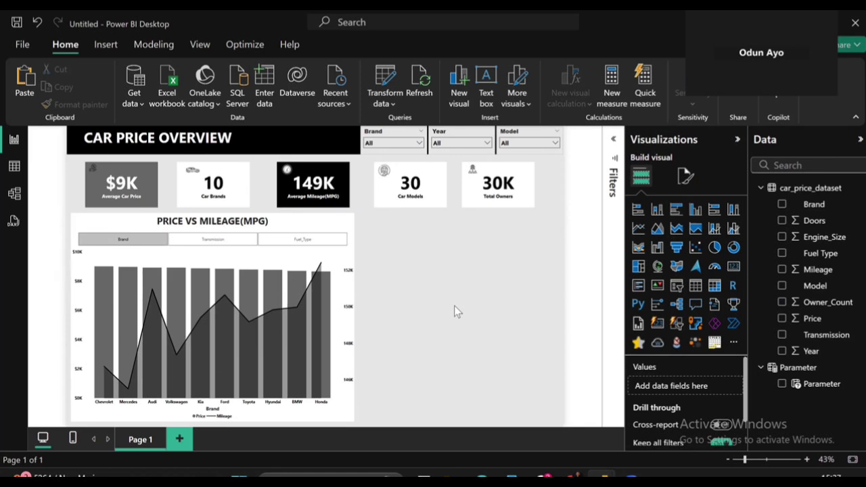
- Nudge the Total Owners card slightly right and realign its icon, fine-tuning the Car Models icon as well
{"action": "left_click", "coordinate": [528, 189]}
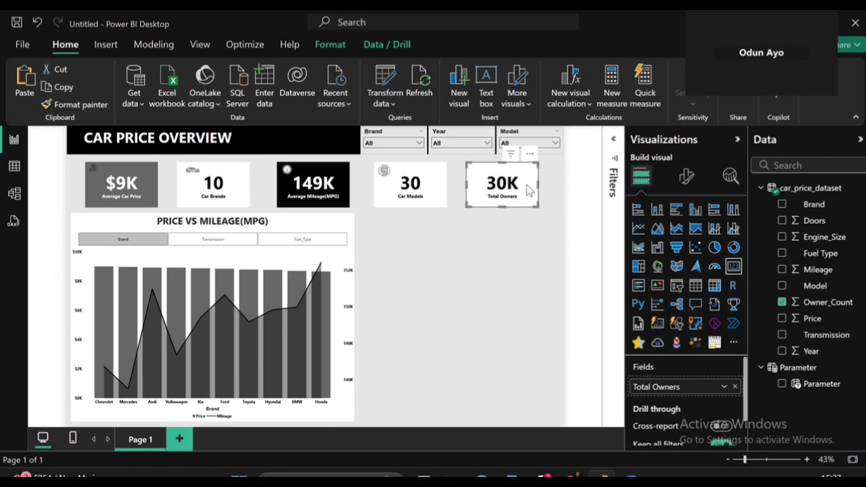
{"action": "left_click", "coordinate": [495, 257]}
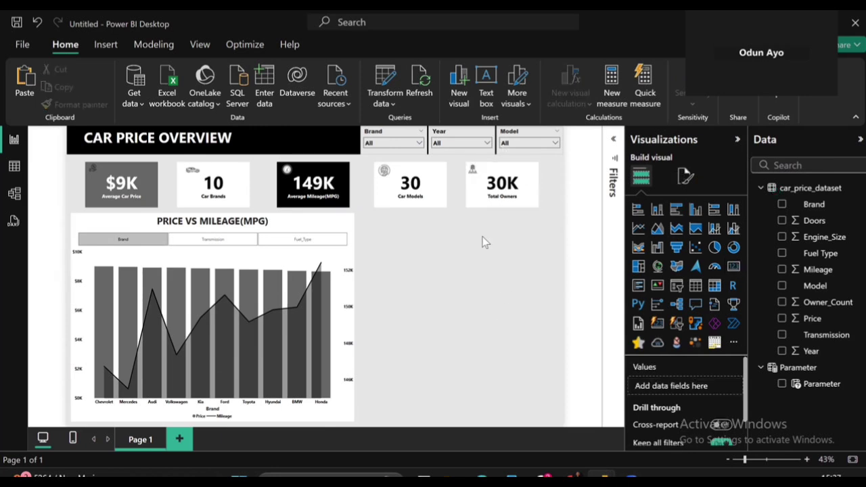
{"action": "left_click", "coordinate": [513, 196]}
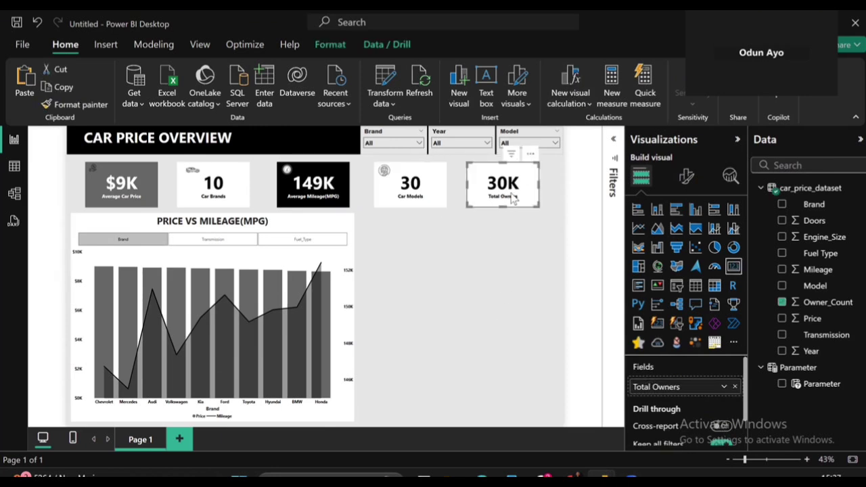
{"action": "left_click", "coordinate": [474, 235]}
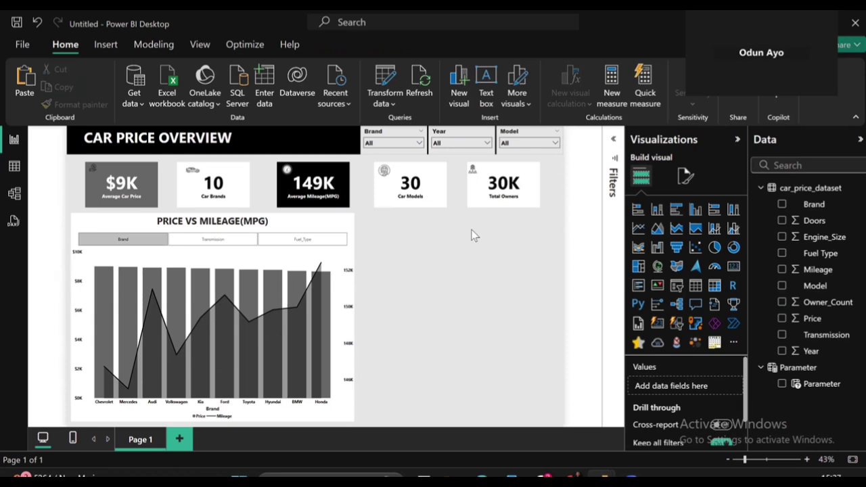
{"action": "left_click", "coordinate": [472, 169]}
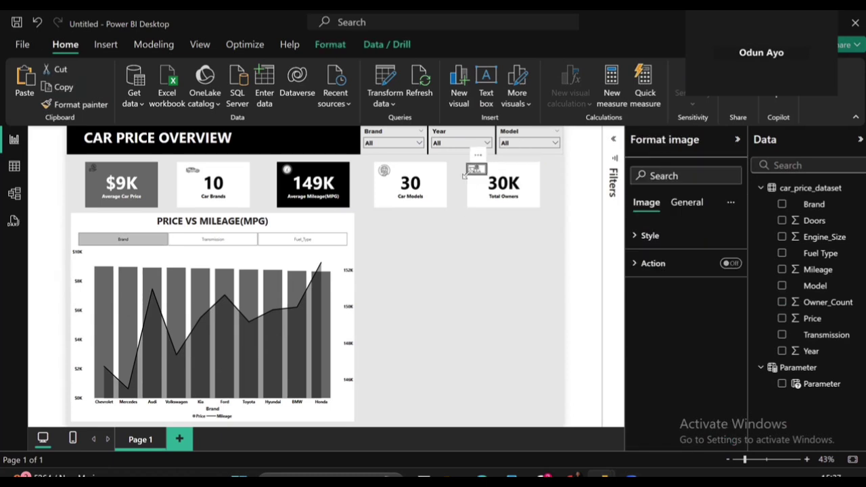
{"action": "left_click", "coordinate": [384, 173]}
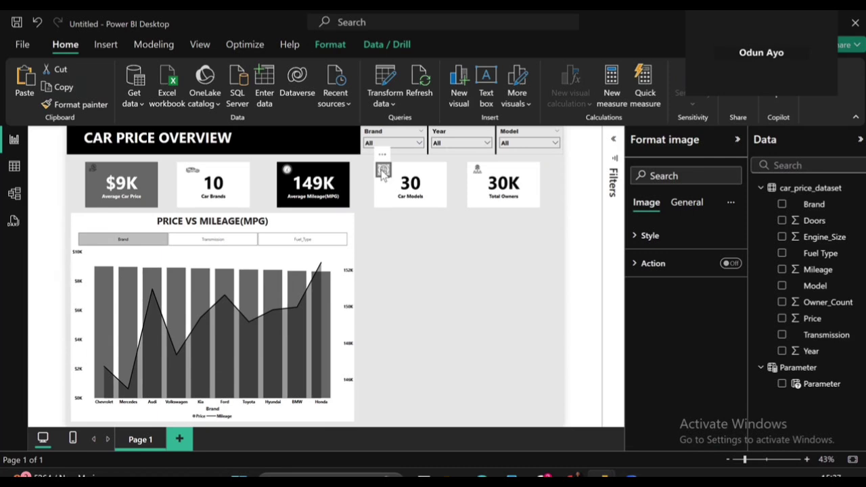
{"action": "left_click", "coordinate": [387, 245]}
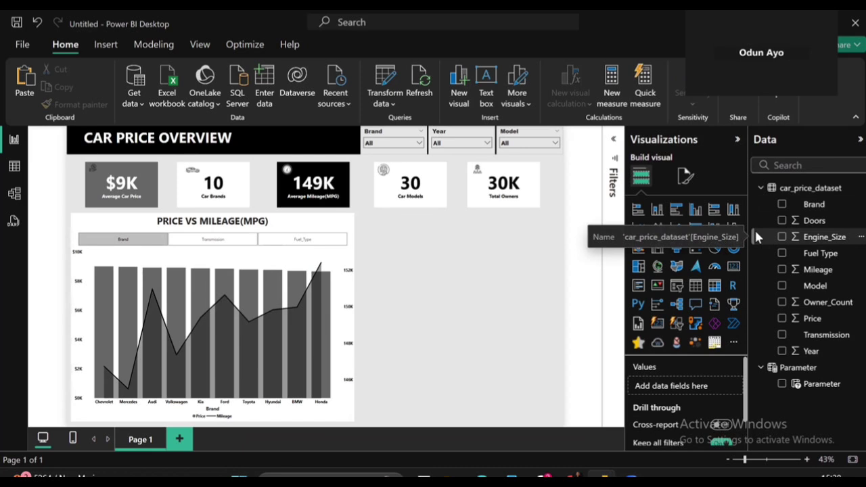
- Create a line chart of Price and Owner_Count below the right-hand cards, with Year on the x-axis
{"action": "left_click", "coordinate": [782, 319]}
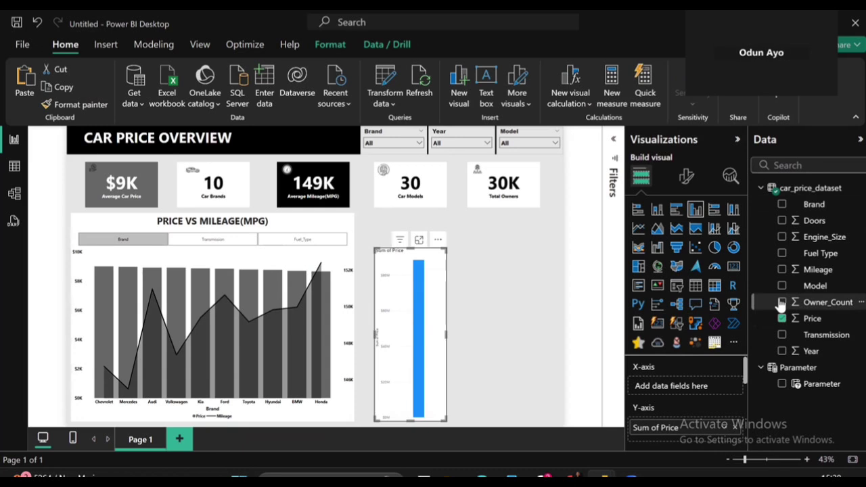
{"action": "left_click", "coordinate": [782, 303]}
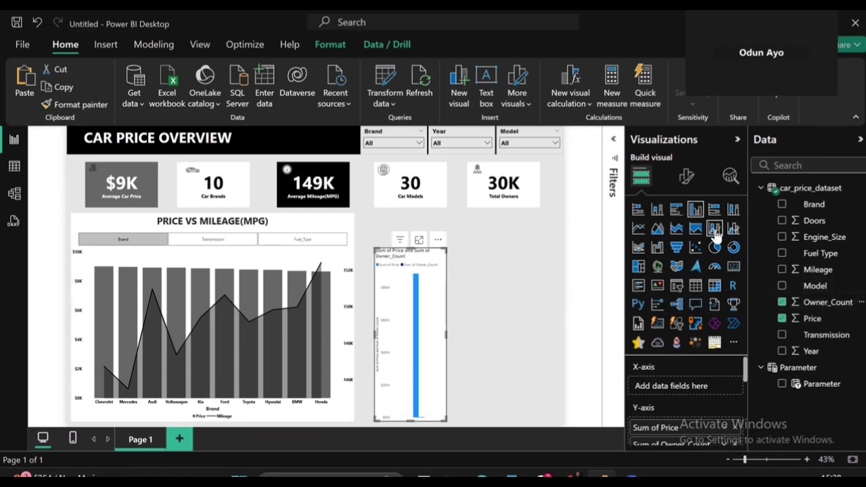
{"action": "left_click", "coordinate": [639, 230]}
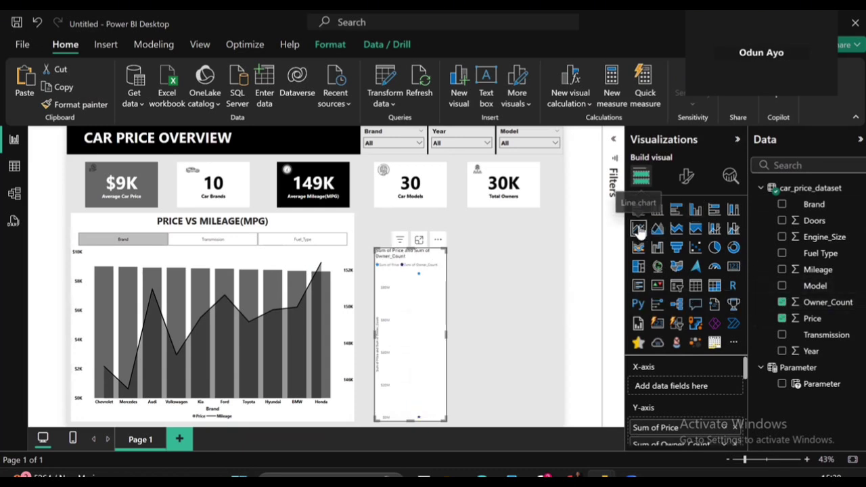
{"action": "left_click", "coordinate": [782, 352]}
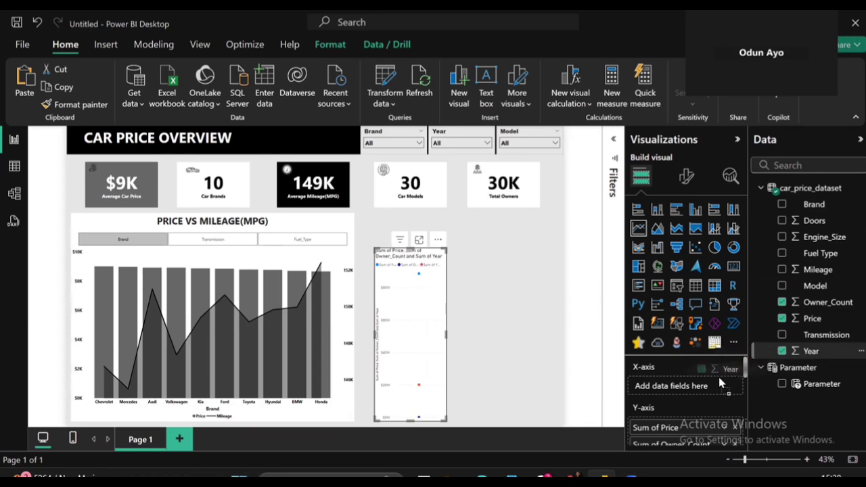
{"action": "left_click_drag", "start_coordinate": [690, 396], "coordinate": [685, 389]}
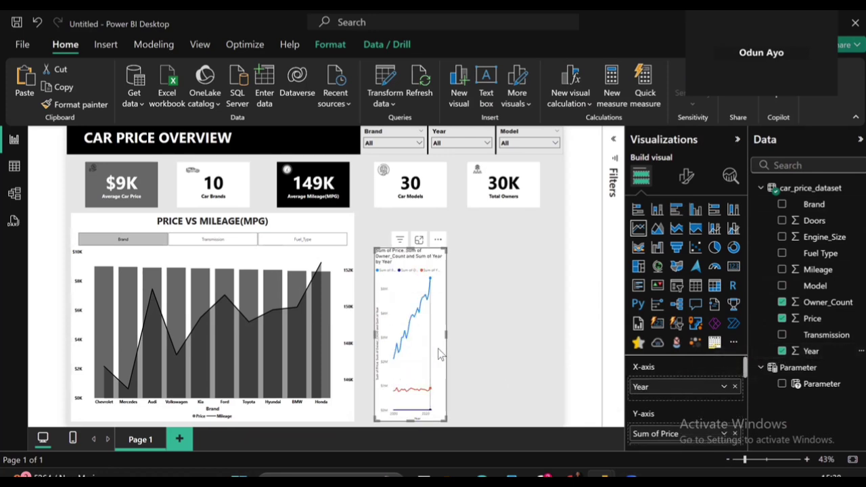
- Widen the line chart to the Total Owners card's right edge and remove the sum of Year from its y-axis
{"action": "left_click_drag", "start_coordinate": [446, 335], "coordinate": [541, 336]}
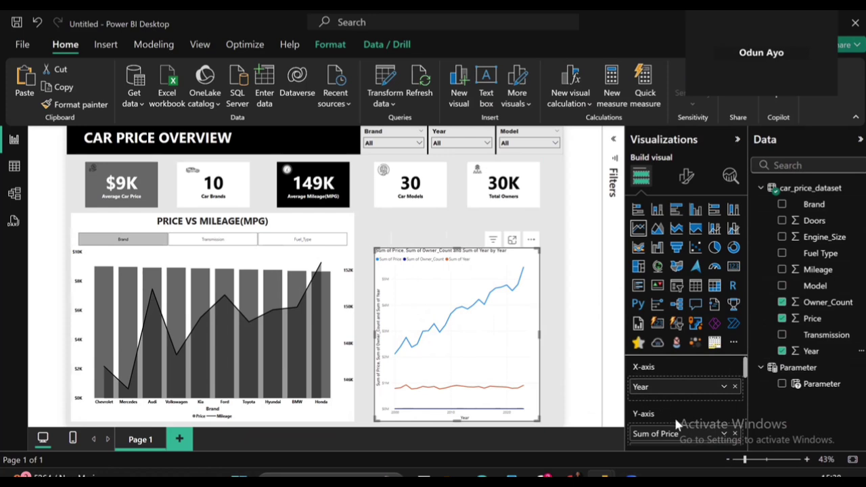
{"action": "scroll", "coordinate": [674, 415], "scroll_direction": "down", "scroll_amount": 2}
{"action": "left_click", "coordinate": [735, 407]}
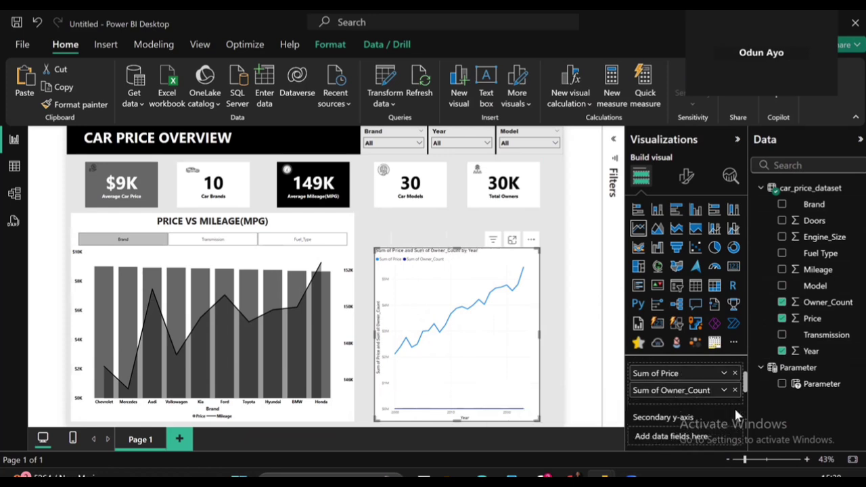
- Summarize Owner_Count and Price as averages in the line chart and place Owner_Count on the secondary y-axis
{"action": "left_click", "coordinate": [724, 392]}
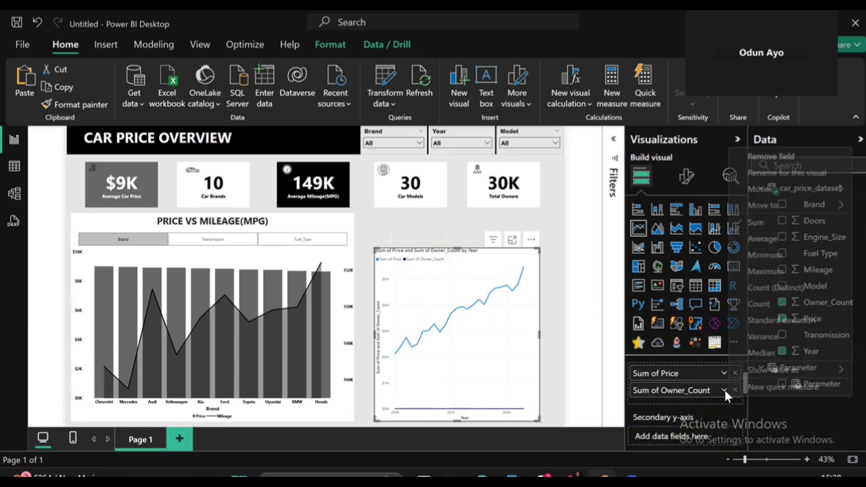
{"action": "left_click", "coordinate": [751, 240]}
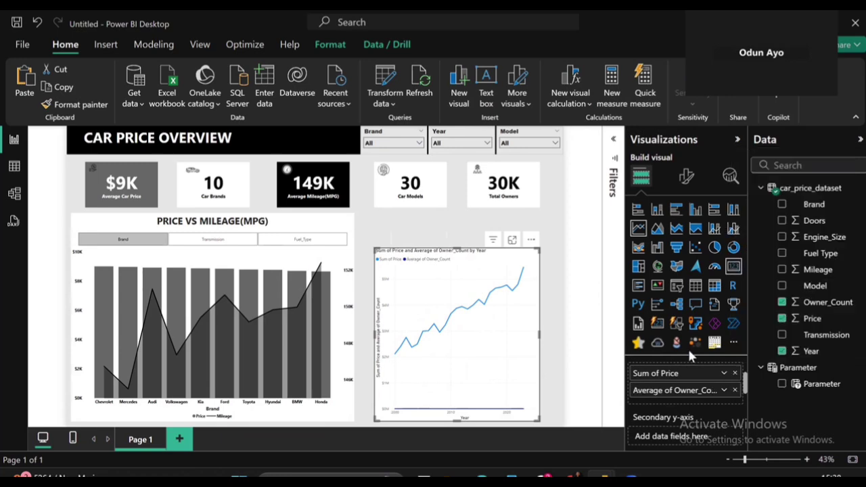
{"action": "left_click_drag", "start_coordinate": [680, 416], "coordinate": [680, 427]}
{"action": "left_click", "coordinate": [725, 375]}
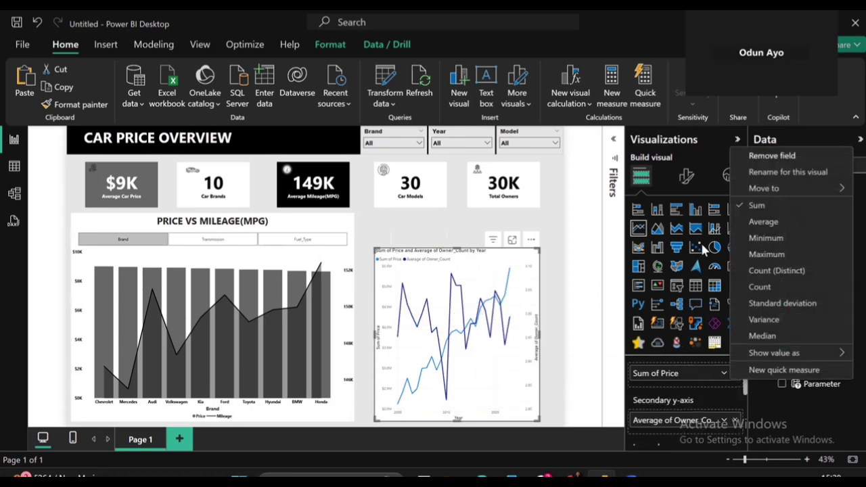
{"action": "left_click", "coordinate": [755, 222]}
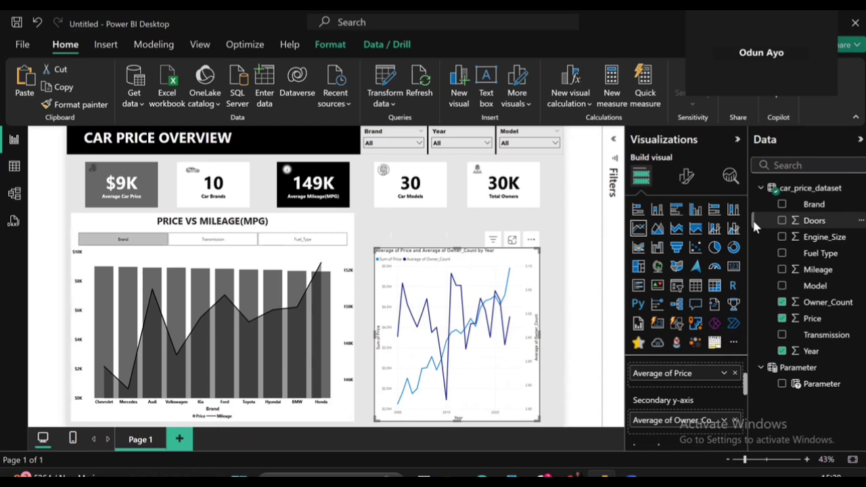
- Resize the line chart into a short, wide block under the cards, spanning from beside the combo chart to the page's right edge
{"action": "mouse_move", "coordinate": [513, 349]}
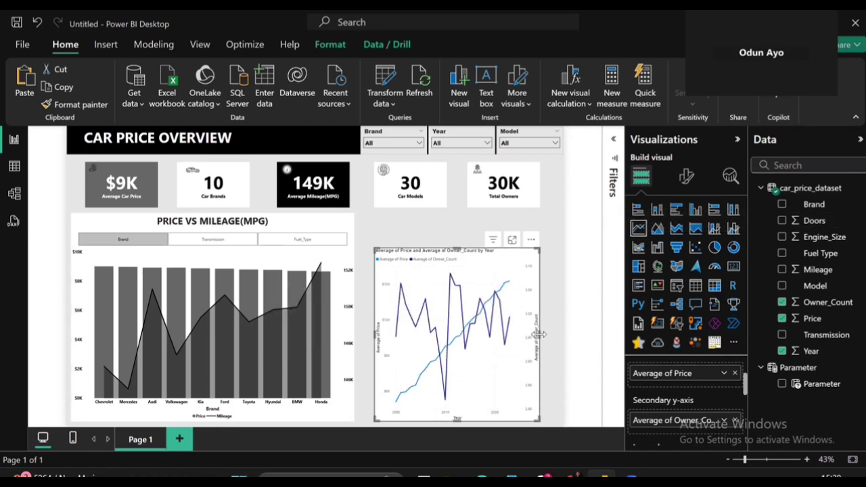
{"action": "left_click_drag", "start_coordinate": [540, 334], "coordinate": [562, 334]}
{"action": "left_click_drag", "start_coordinate": [467, 421], "coordinate": [477, 315]}
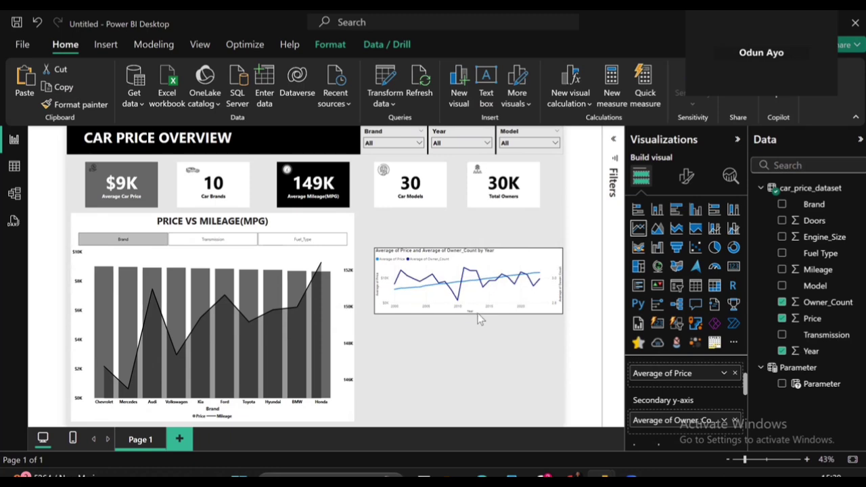
{"action": "left_click_drag", "start_coordinate": [470, 248], "coordinate": [470, 235]}
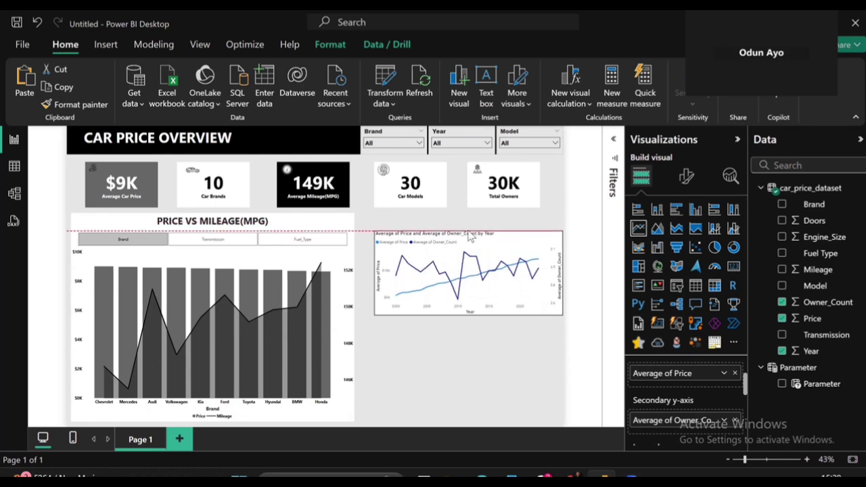
{"action": "left_click_drag", "start_coordinate": [374, 272], "coordinate": [362, 277]}
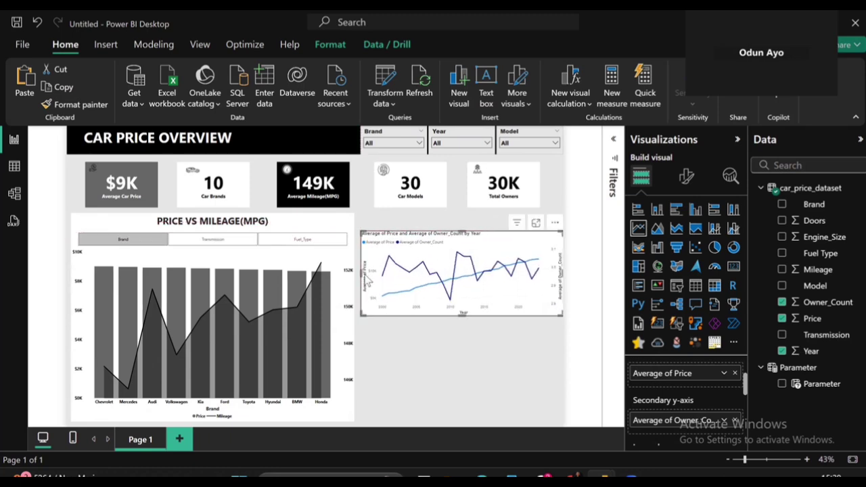
- Inspect the line chart's yearly values and change the secondary y-axis Owner_Count aggregation to Sum
{"action": "mouse_move", "coordinate": [382, 279]}
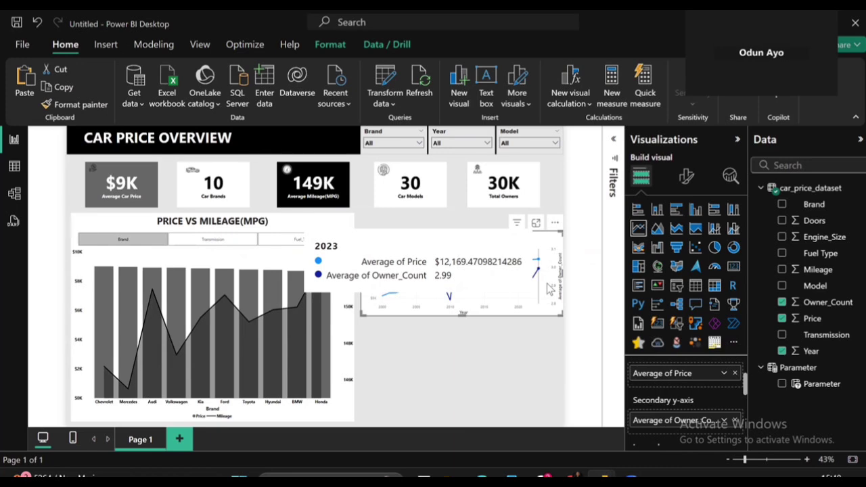
{"action": "left_click", "coordinate": [724, 421]}
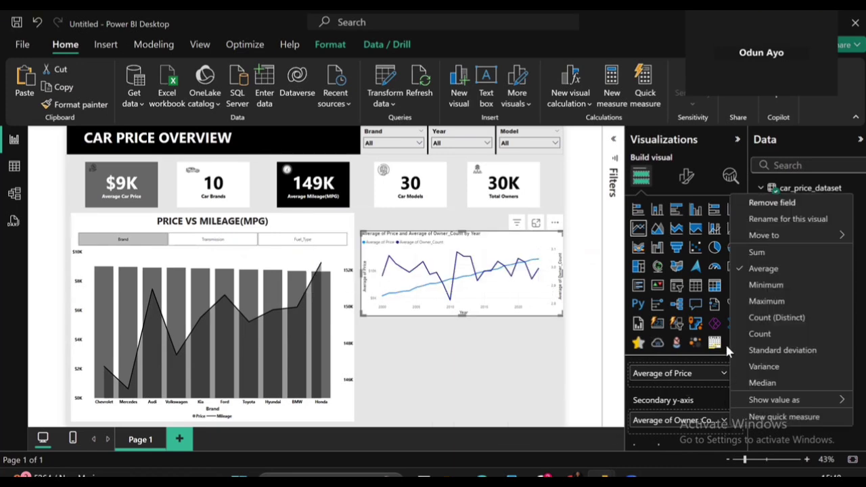
{"action": "left_click", "coordinate": [744, 253]}
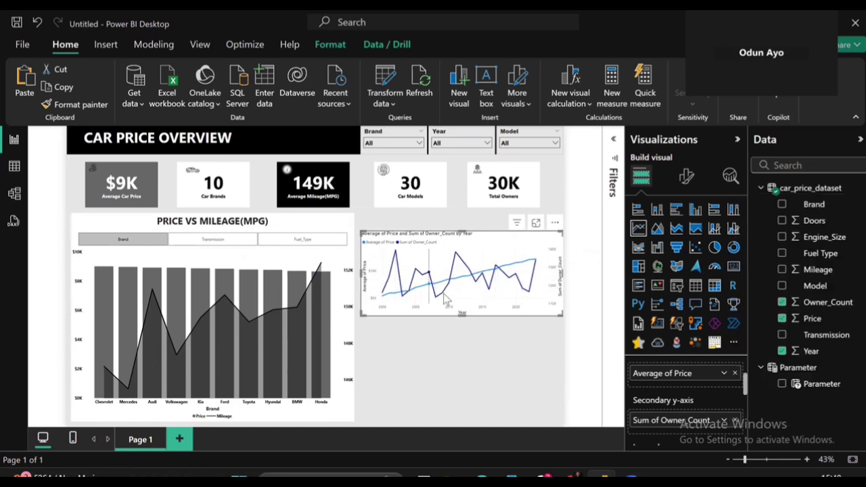
- Set the line chart's x-axis title text to "By Year"
{"action": "mouse_move", "coordinate": [532, 290]}
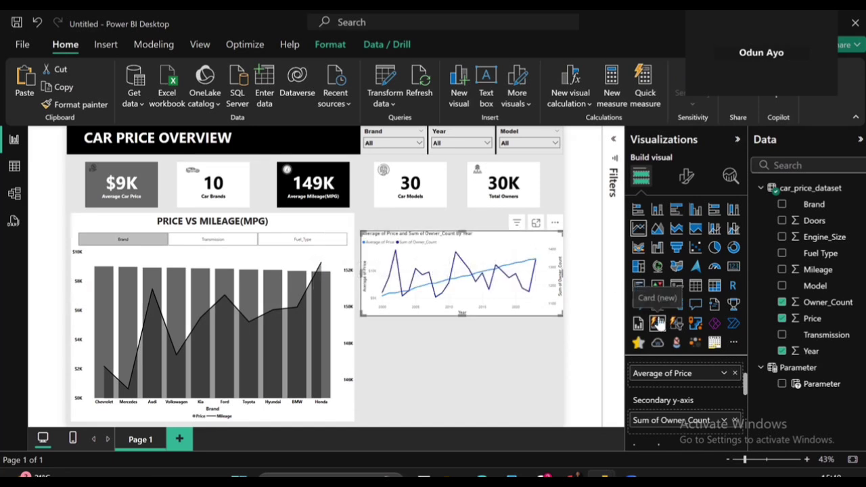
{"action": "left_click", "coordinate": [687, 175]}
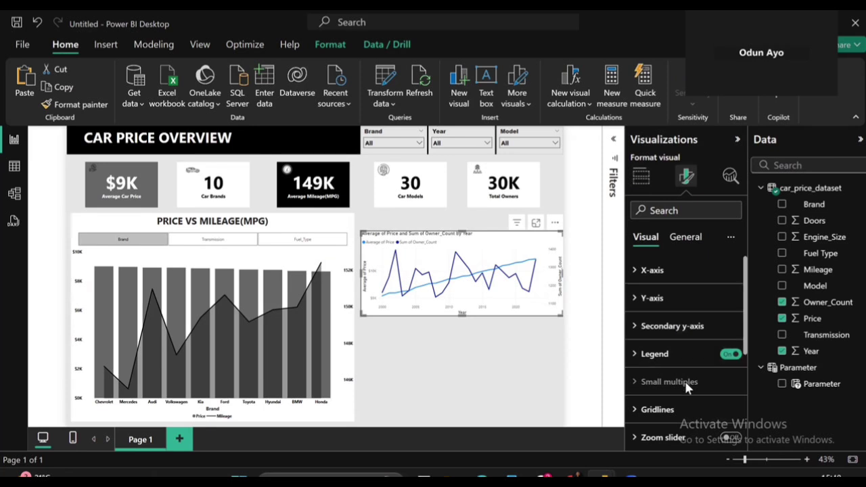
{"action": "scroll", "coordinate": [684, 379], "scroll_direction": "down", "scroll_amount": 3}
{"action": "scroll", "coordinate": [684, 379], "scroll_direction": "up", "scroll_amount": 3}
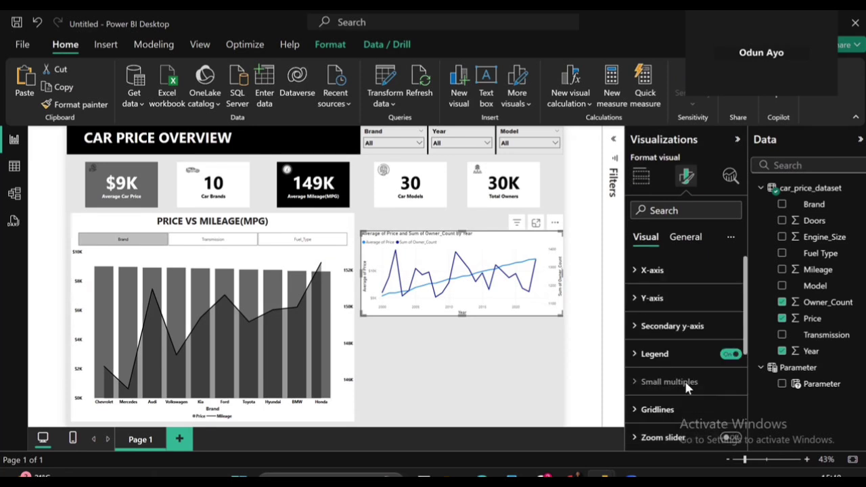
{"action": "left_click", "coordinate": [666, 277]}
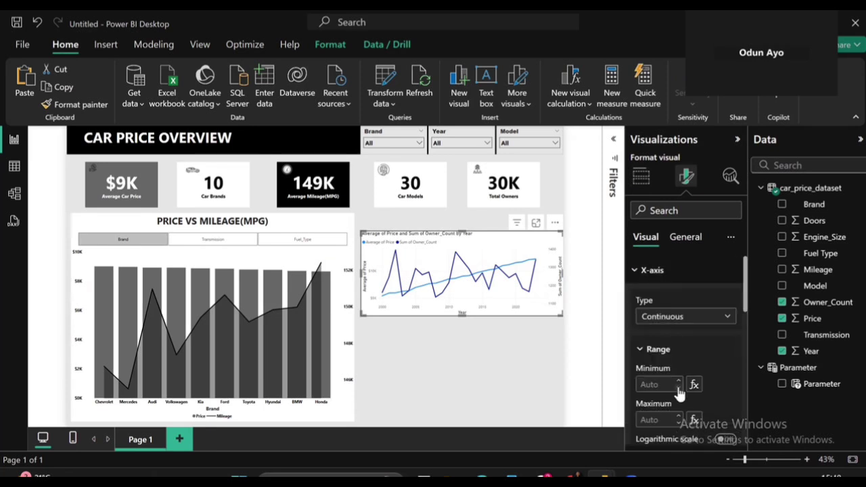
{"action": "scroll", "coordinate": [677, 384], "scroll_direction": "down", "scroll_amount": 5}
{"action": "scroll", "coordinate": [668, 368], "scroll_direction": "up", "scroll_amount": 2}
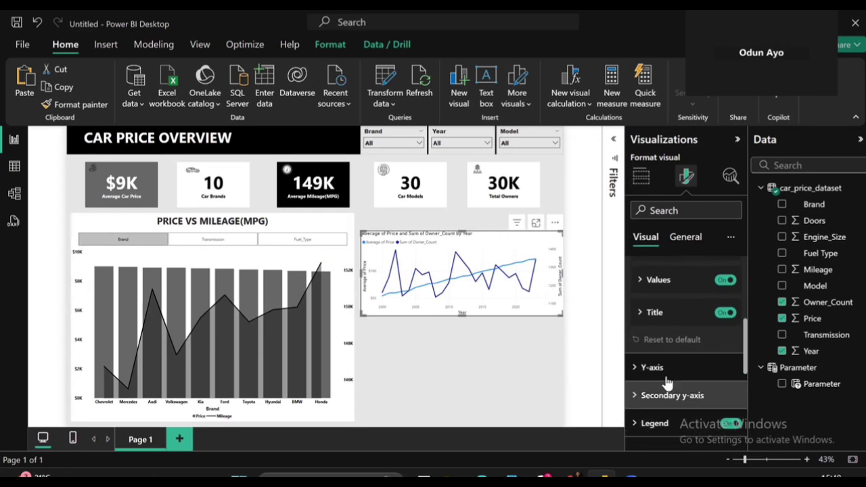
{"action": "left_click", "coordinate": [654, 313]}
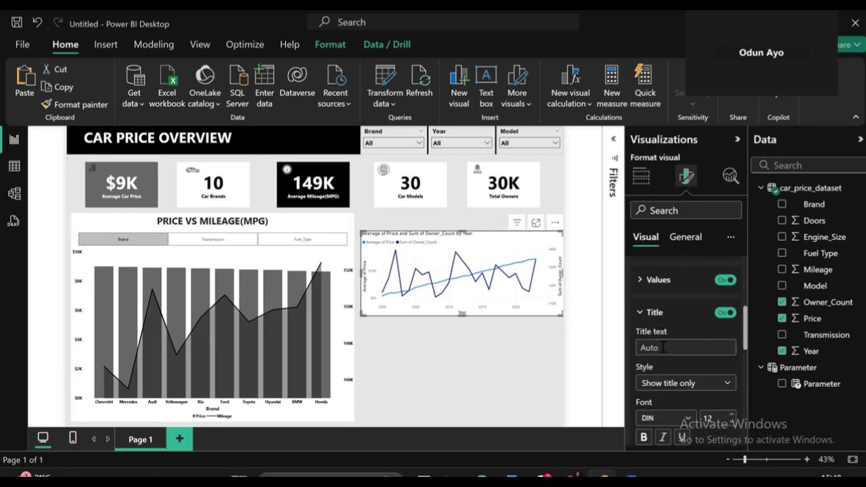
{"action": "left_click", "coordinate": [664, 347]}
{"action": "type", "text": "BY"}
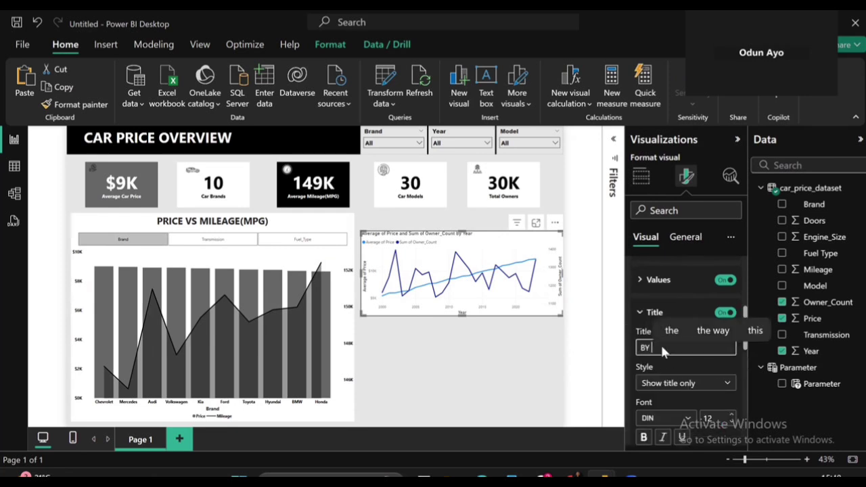
{"action": "key", "text": "BackSpace"}
{"action": "type", "text": "y Year"}
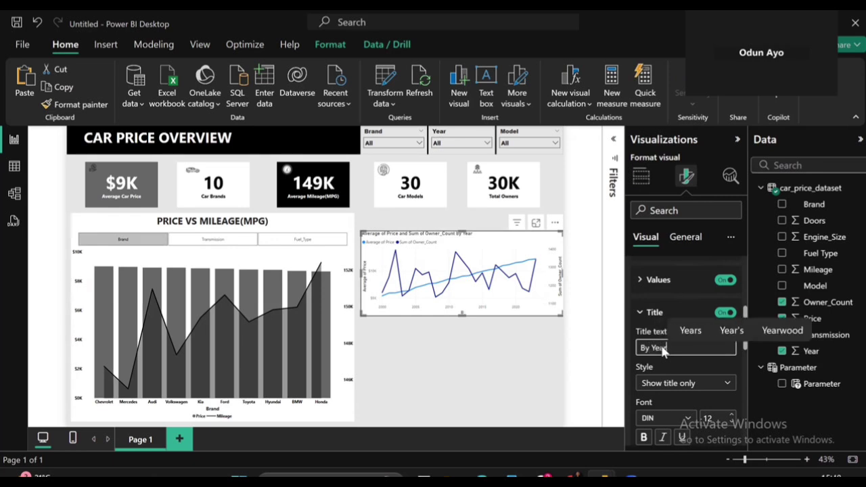
{"action": "key", "text": "Return"}
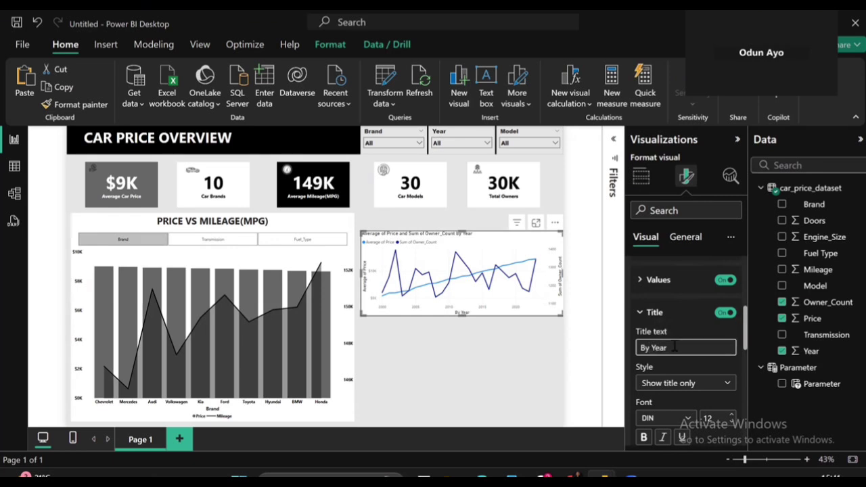
{"action": "left_click", "coordinate": [689, 317]}
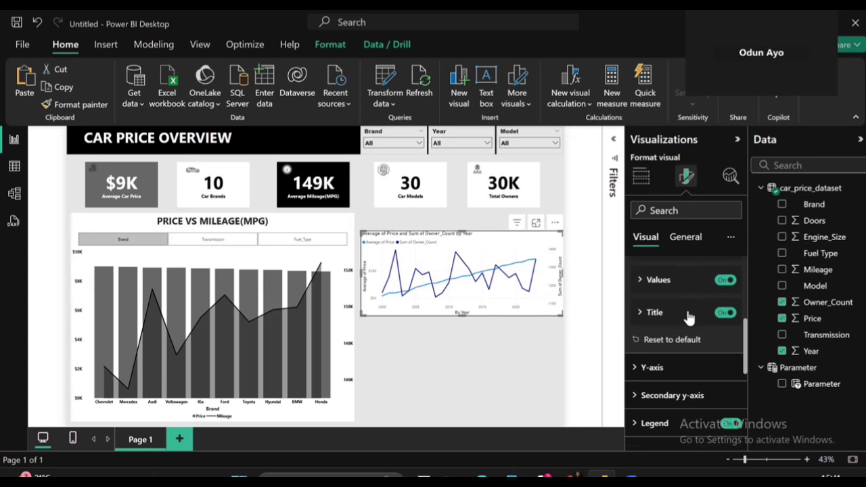
- Make the line chart's x-axis values bold and black
{"action": "left_click", "coordinate": [645, 281]}
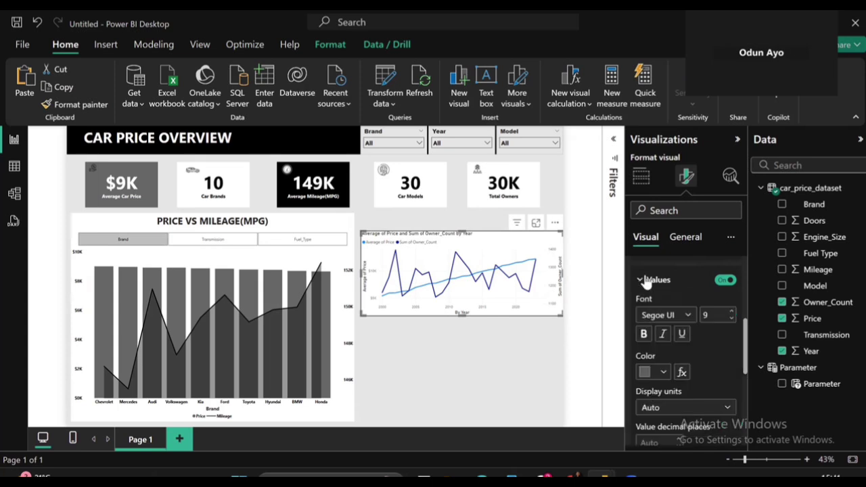
{"action": "left_click", "coordinate": [645, 334]}
{"action": "left_click", "coordinate": [665, 377]}
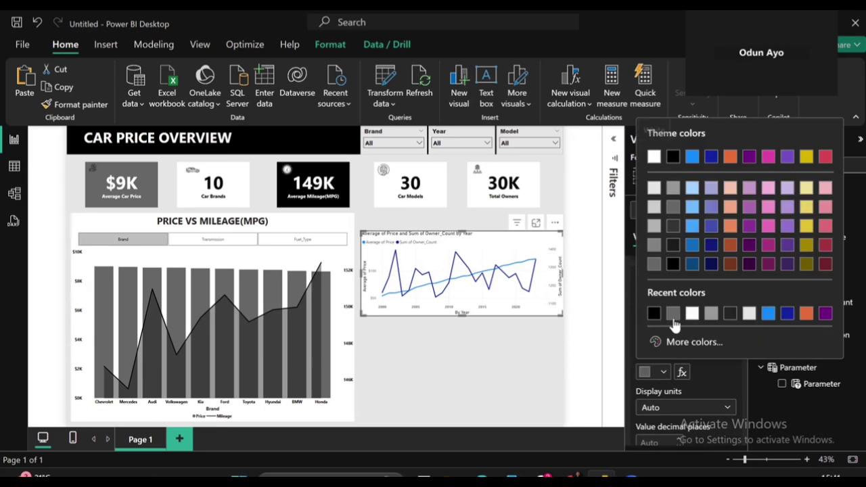
{"action": "left_click", "coordinate": [654, 316]}
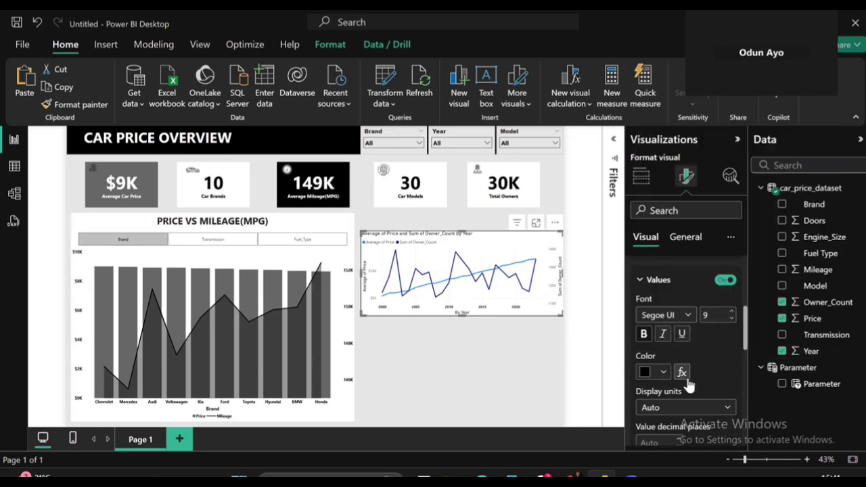
{"action": "scroll", "coordinate": [689, 385], "scroll_direction": "down", "scroll_amount": 3}
- Format the line chart's x-axis title in bold, black Segoe UI
{"action": "left_click", "coordinate": [662, 349]}
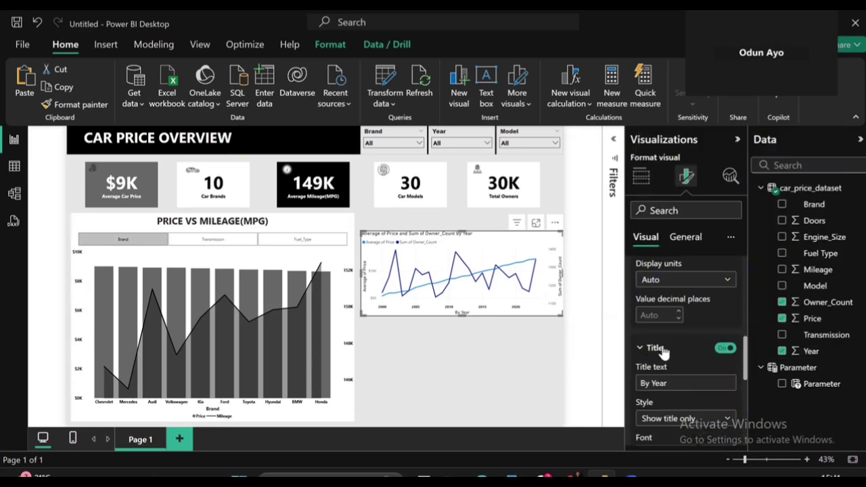
{"action": "scroll", "coordinate": [674, 381], "scroll_direction": "down", "scroll_amount": 3}
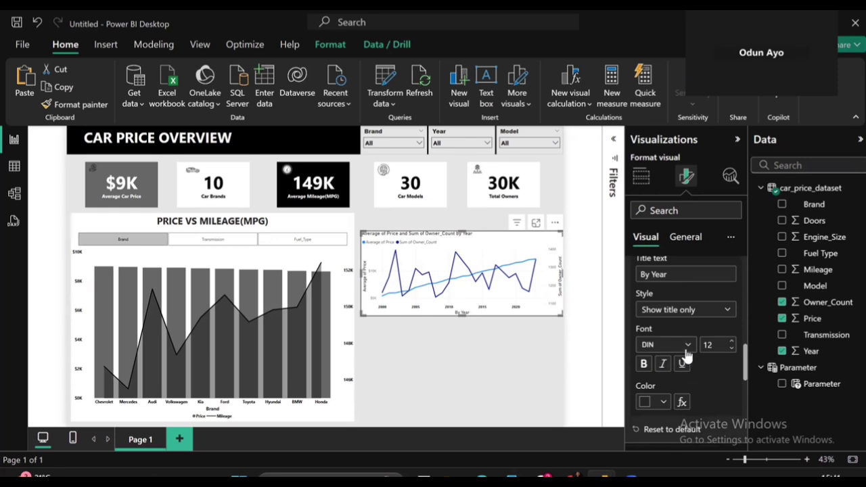
{"action": "left_click", "coordinate": [689, 347]}
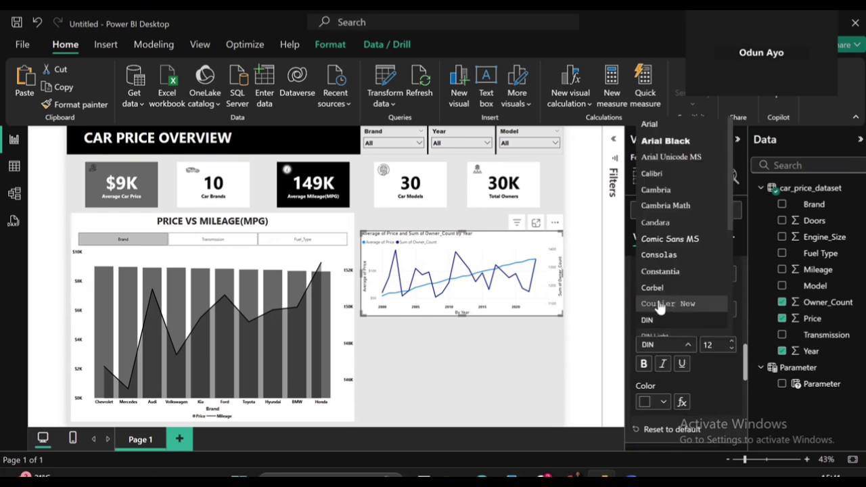
{"action": "scroll", "coordinate": [667, 257], "scroll_direction": "down", "scroll_amount": 5}
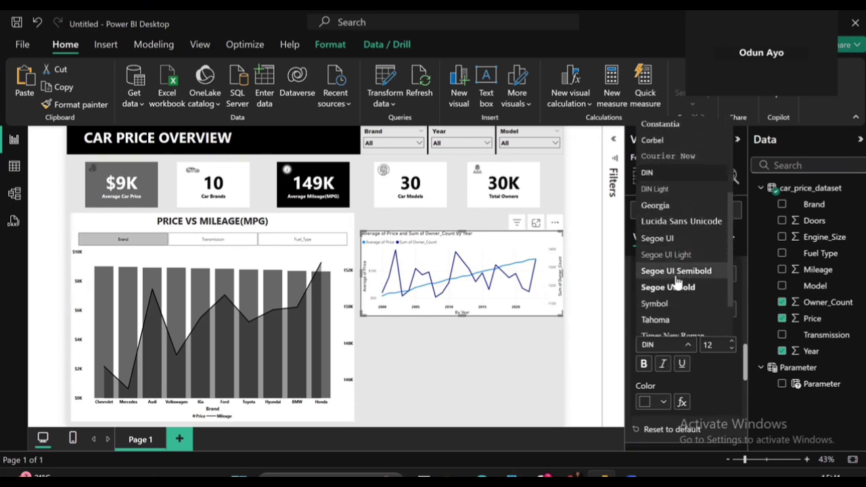
{"action": "left_click", "coordinate": [673, 239]}
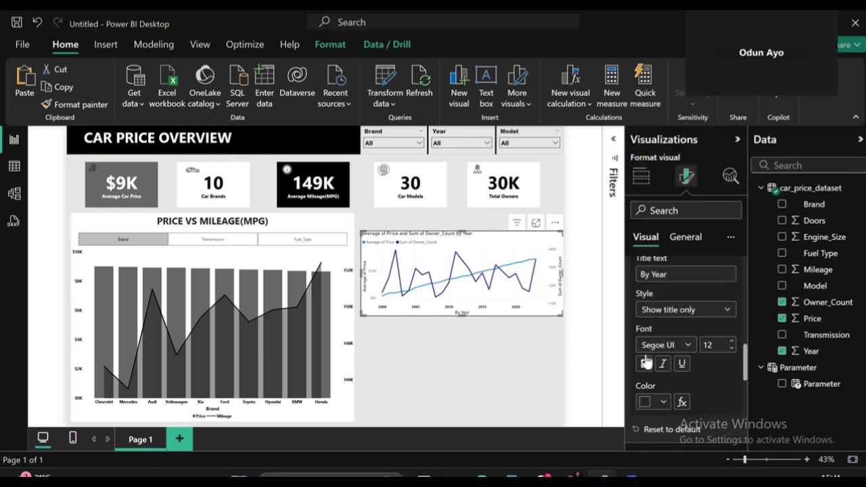
{"action": "left_click", "coordinate": [664, 403]}
{"action": "left_click", "coordinate": [652, 347]}
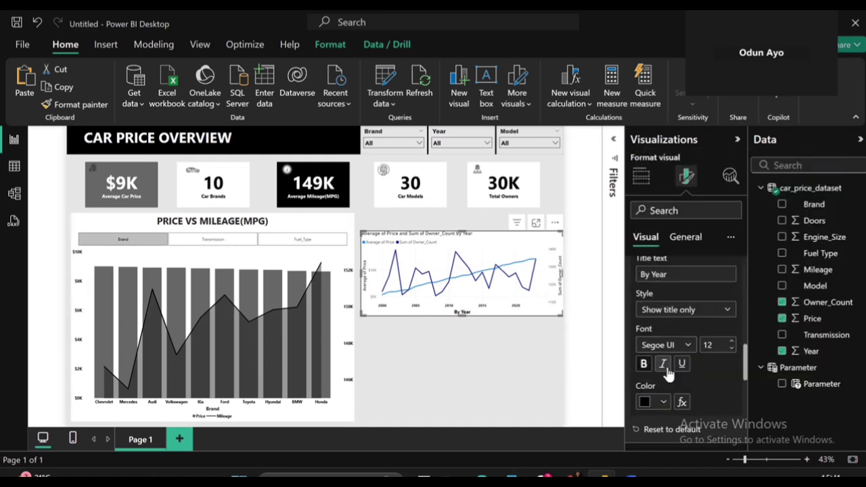
{"action": "scroll", "coordinate": [668, 375], "scroll_direction": "up", "scroll_amount": 1}
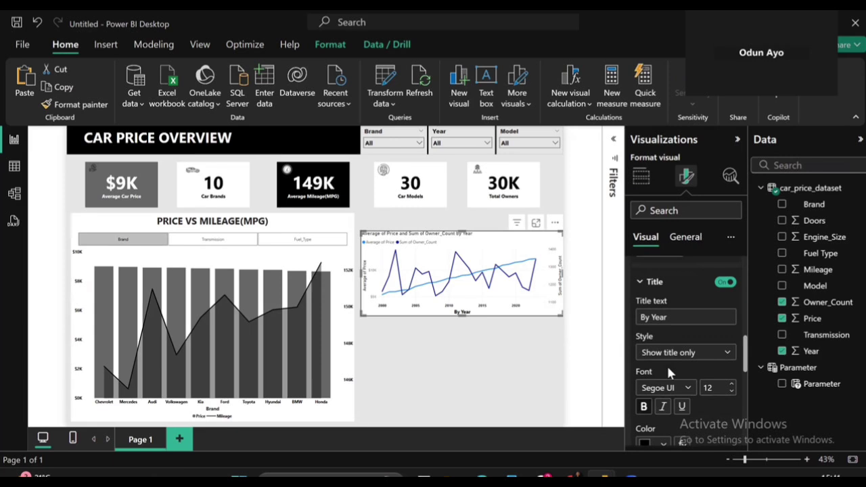
- Set the font size of the line chart's x-axis values to 10
{"action": "scroll", "coordinate": [668, 372], "scroll_direction": "down", "scroll_amount": 3}
{"action": "scroll", "coordinate": [668, 373], "scroll_direction": "up", "scroll_amount": 5}
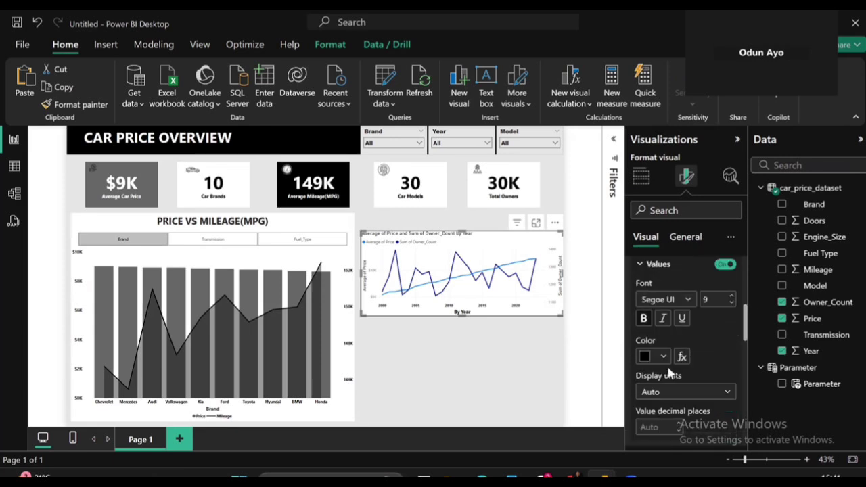
{"action": "scroll", "coordinate": [668, 372], "scroll_direction": "down", "scroll_amount": 3}
{"action": "scroll", "coordinate": [668, 372], "scroll_direction": "down", "scroll_amount": 1}
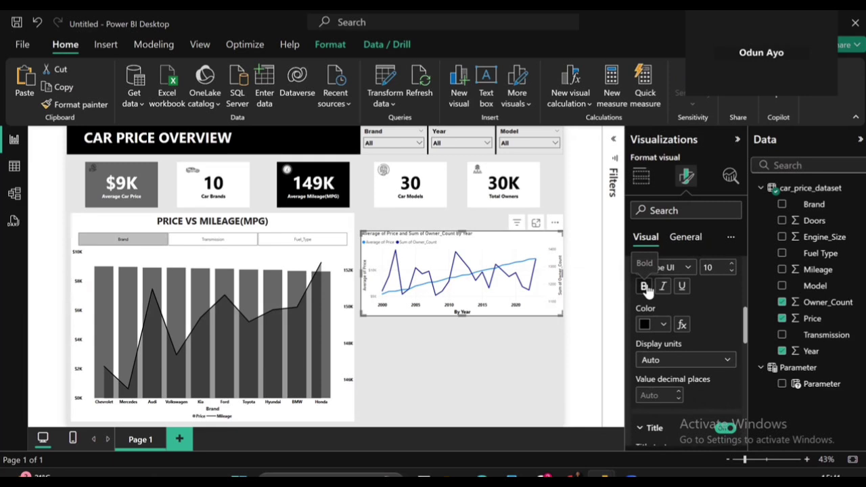
{"action": "scroll", "coordinate": [650, 298], "scroll_direction": "up", "scroll_amount": 5}
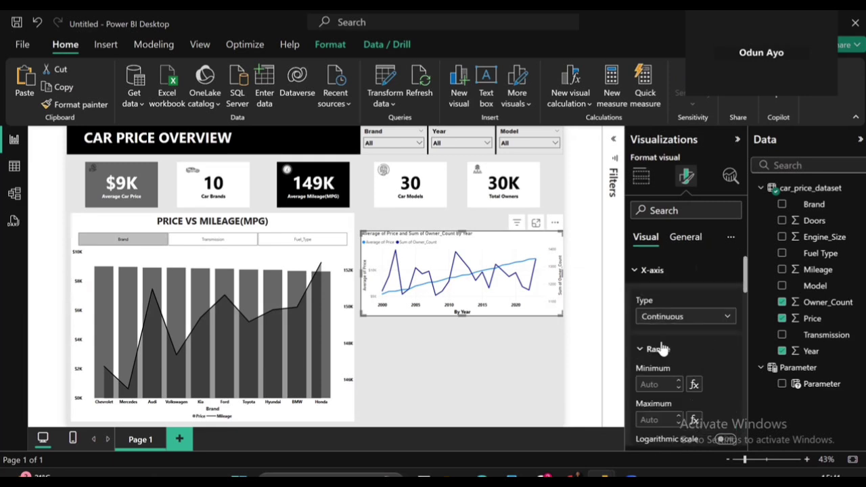
{"action": "left_click", "coordinate": [644, 273]}
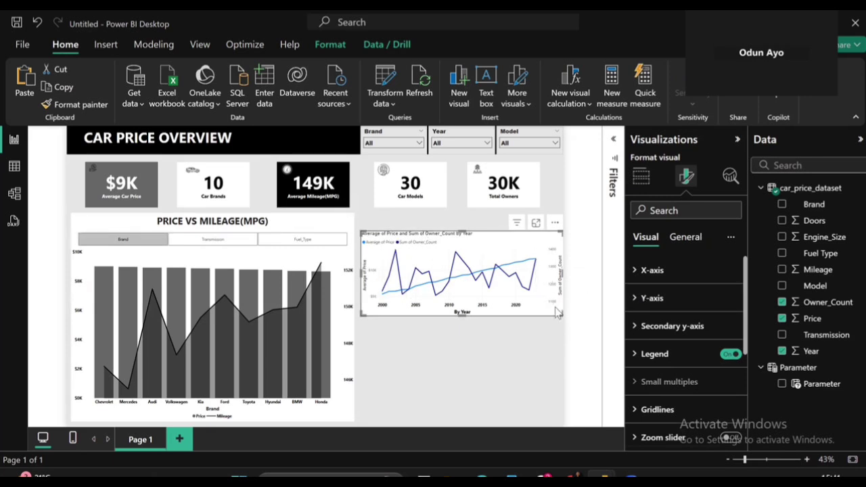
- Turn off the line chart's y-axis title and make the y-axis values bold and black
{"action": "scroll", "coordinate": [667, 348], "scroll_direction": "down", "scroll_amount": 1}
{"action": "left_click", "coordinate": [677, 276]}
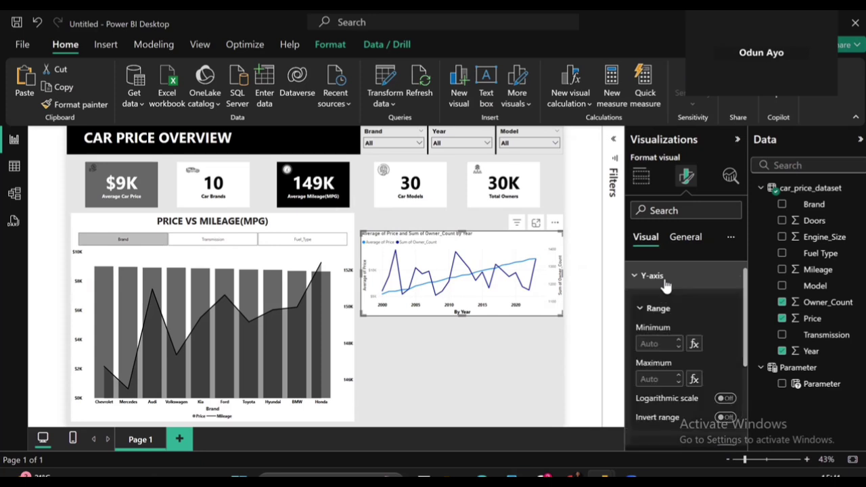
{"action": "scroll", "coordinate": [675, 306], "scroll_direction": "down", "scroll_amount": 3}
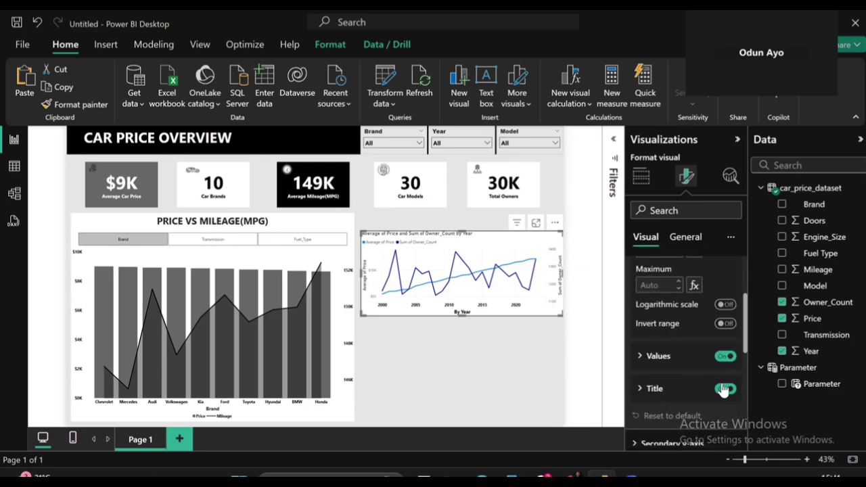
{"action": "left_click", "coordinate": [726, 390]}
{"action": "left_click", "coordinate": [661, 357]}
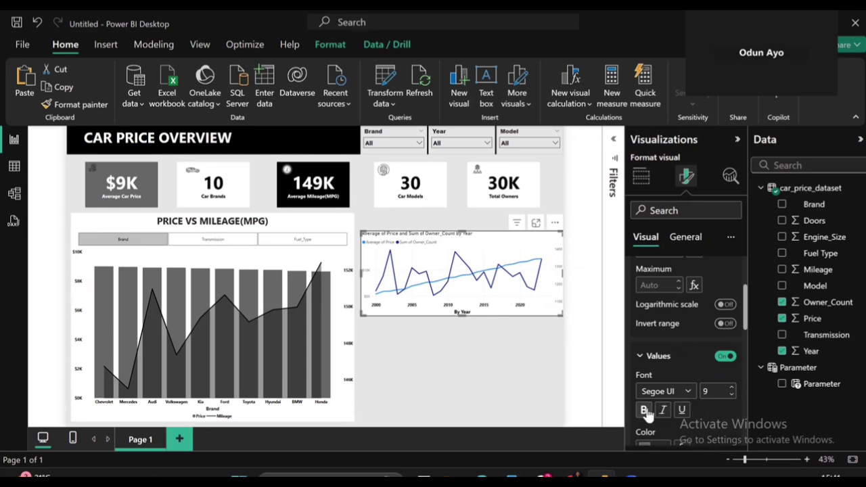
{"action": "scroll", "coordinate": [648, 406], "scroll_direction": "down", "scroll_amount": 2}
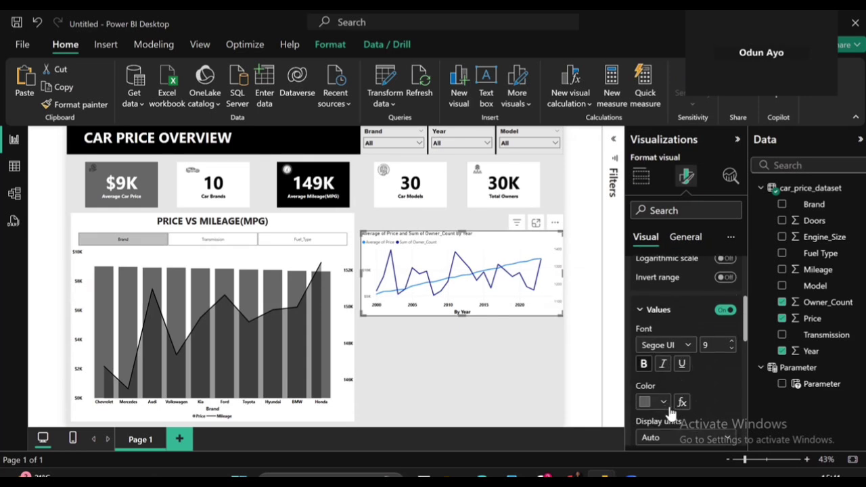
{"action": "left_click", "coordinate": [667, 406]}
{"action": "left_click", "coordinate": [654, 344]}
{"action": "scroll", "coordinate": [692, 375], "scroll_direction": "down", "scroll_amount": 6}
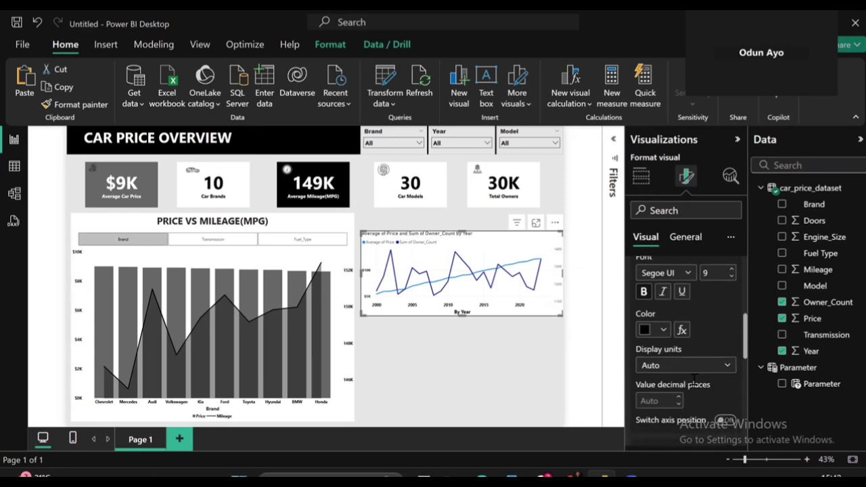
- Make the line chart's secondary y-axis values bold and black
{"action": "scroll", "coordinate": [694, 383], "scroll_direction": "down", "scroll_amount": 7}
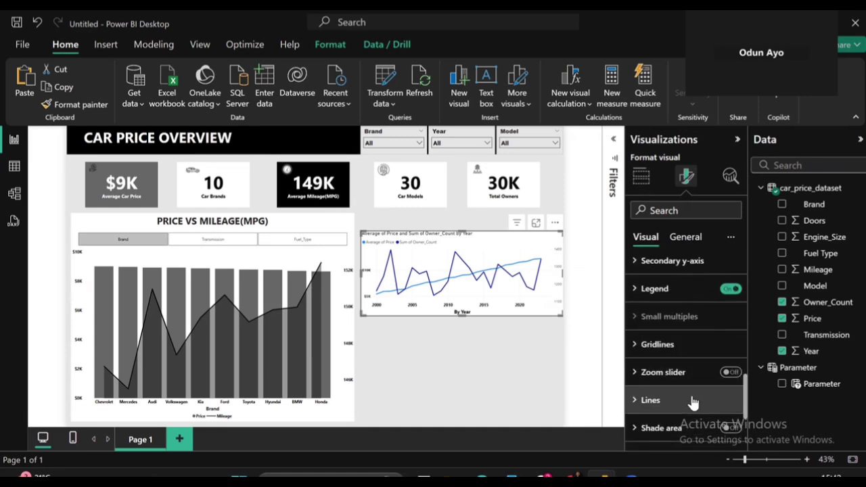
{"action": "scroll", "coordinate": [694, 403], "scroll_direction": "up", "scroll_amount": 10}
{"action": "scroll", "coordinate": [694, 403], "scroll_direction": "down", "scroll_amount": 5}
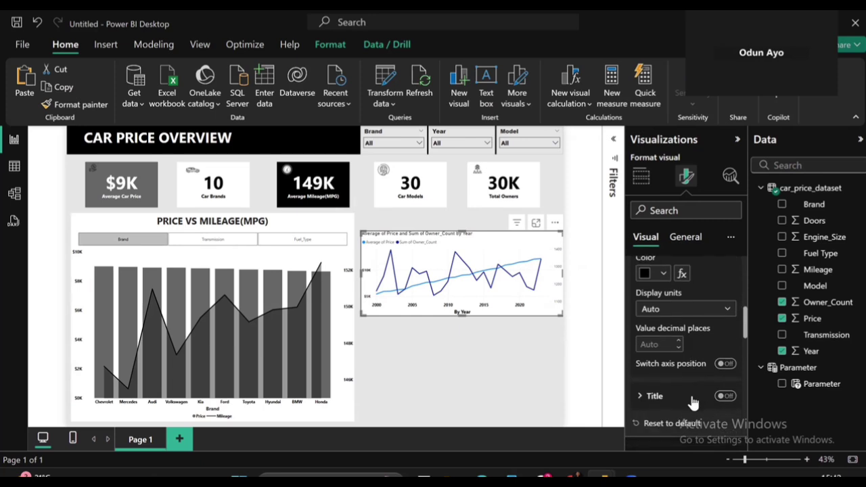
{"action": "left_click", "coordinate": [677, 383]}
{"action": "scroll", "coordinate": [680, 386], "scroll_direction": "down", "scroll_amount": 7}
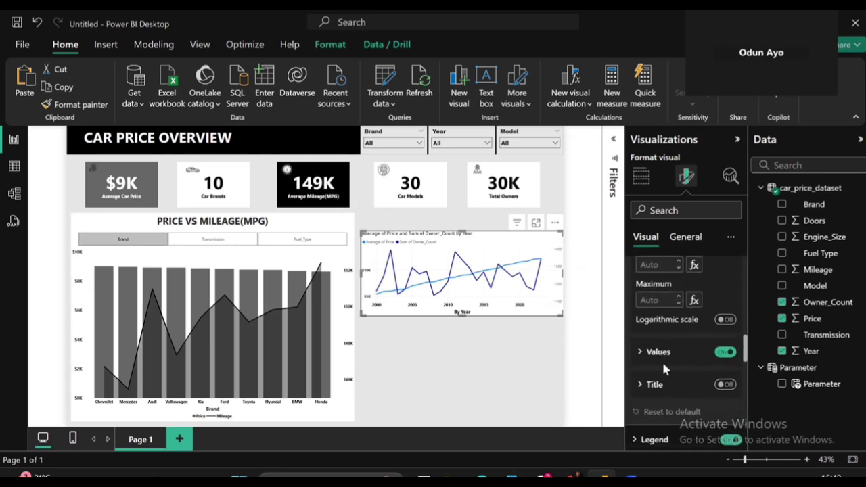
{"action": "left_click", "coordinate": [661, 358]}
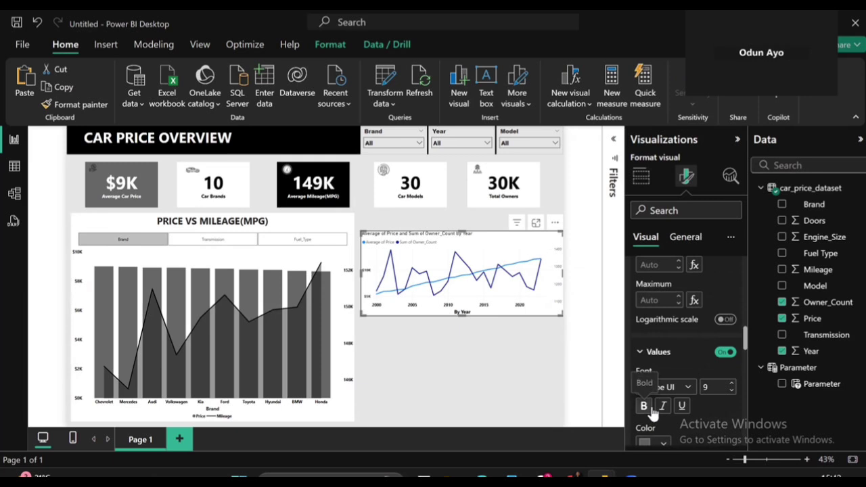
{"action": "scroll", "coordinate": [658, 406], "scroll_direction": "down", "scroll_amount": 2}
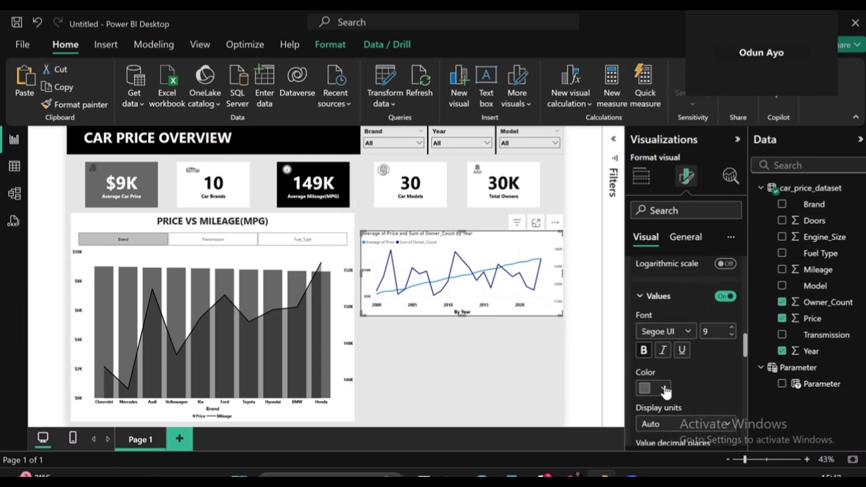
{"action": "left_click", "coordinate": [666, 389]}
{"action": "left_click", "coordinate": [652, 330]}
{"action": "scroll", "coordinate": [711, 338], "scroll_direction": "up", "scroll_amount": 5}
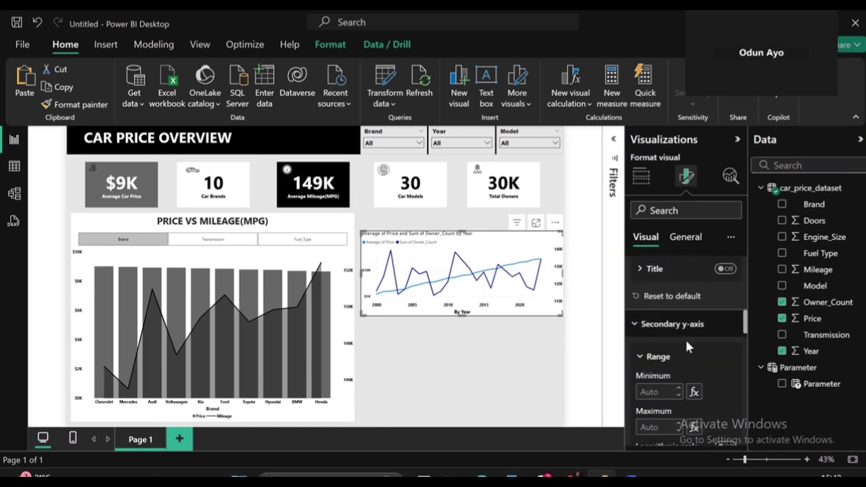
- Turn off the horizontal and vertical gridlines of the yearly price and owner-count line chart
{"action": "left_click", "coordinate": [687, 356]}
{"action": "scroll", "coordinate": [688, 357], "scroll_direction": "down", "scroll_amount": 6}
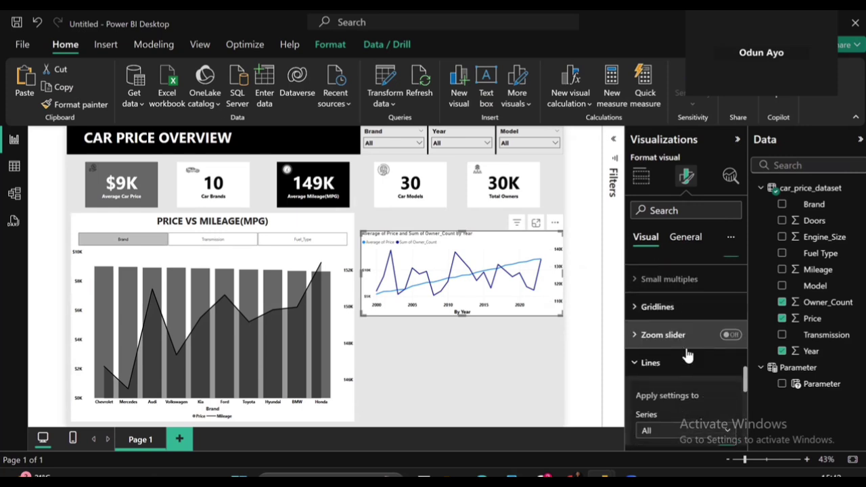
{"action": "scroll", "coordinate": [687, 356], "scroll_direction": "down", "scroll_amount": 6}
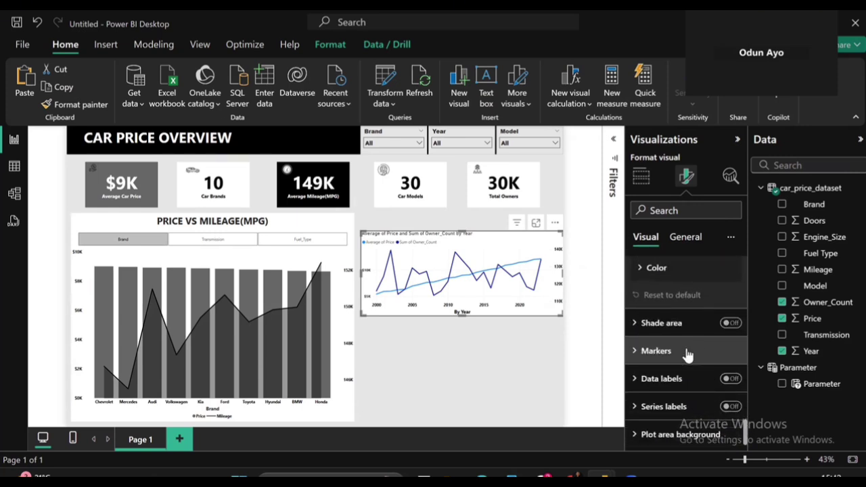
{"action": "scroll", "coordinate": [687, 356], "scroll_direction": "up", "scroll_amount": 6}
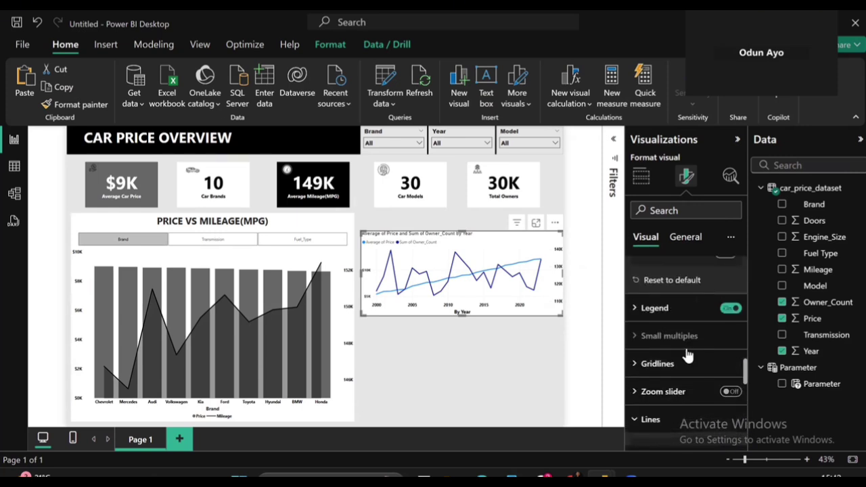
{"action": "left_click", "coordinate": [679, 365]}
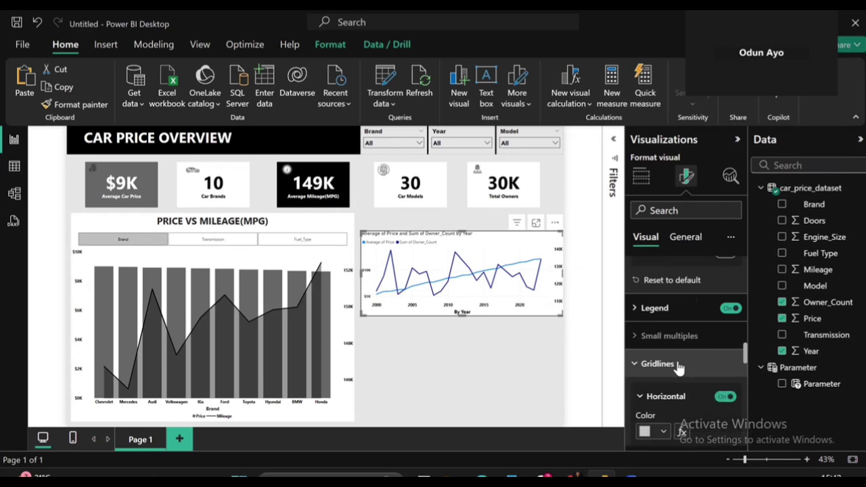
{"action": "scroll", "coordinate": [724, 346], "scroll_direction": "down", "scroll_amount": 5}
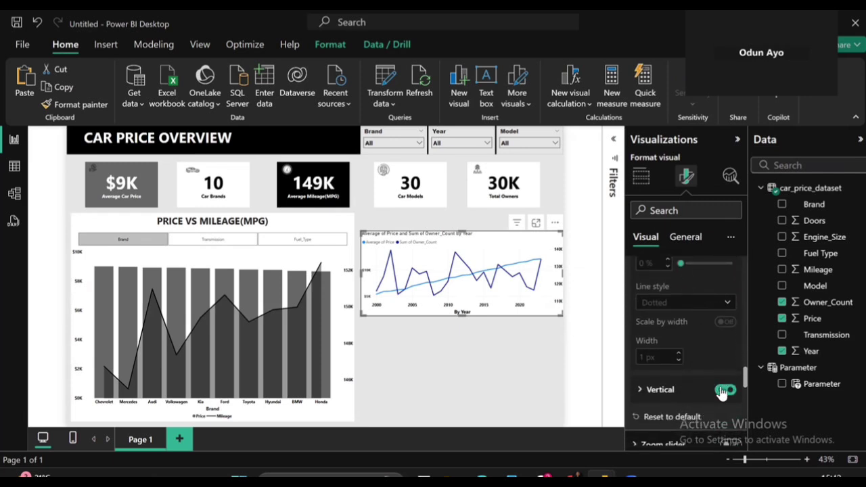
{"action": "left_click", "coordinate": [723, 391]}
- Change the Average of Price line in the yearly line chart to dark gray
{"action": "scroll", "coordinate": [723, 392], "scroll_direction": "down", "scroll_amount": 3}
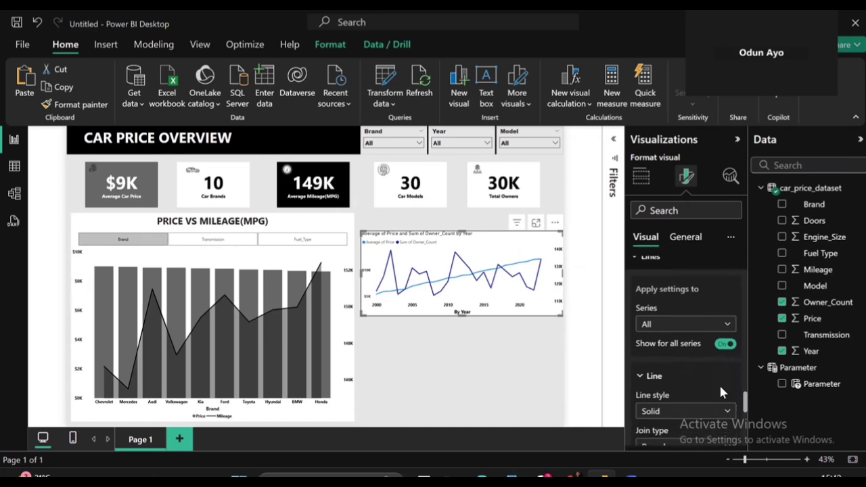
{"action": "scroll", "coordinate": [720, 384], "scroll_direction": "down", "scroll_amount": 5}
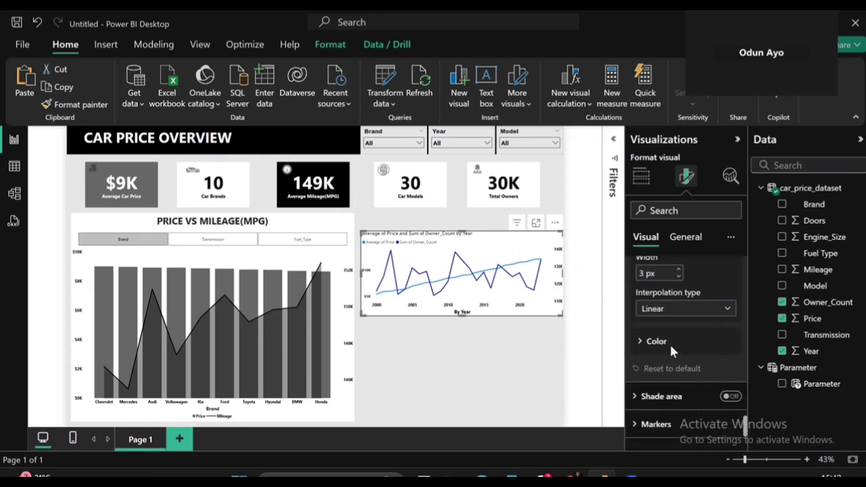
{"action": "left_click", "coordinate": [671, 347]}
{"action": "left_click", "coordinate": [663, 378]}
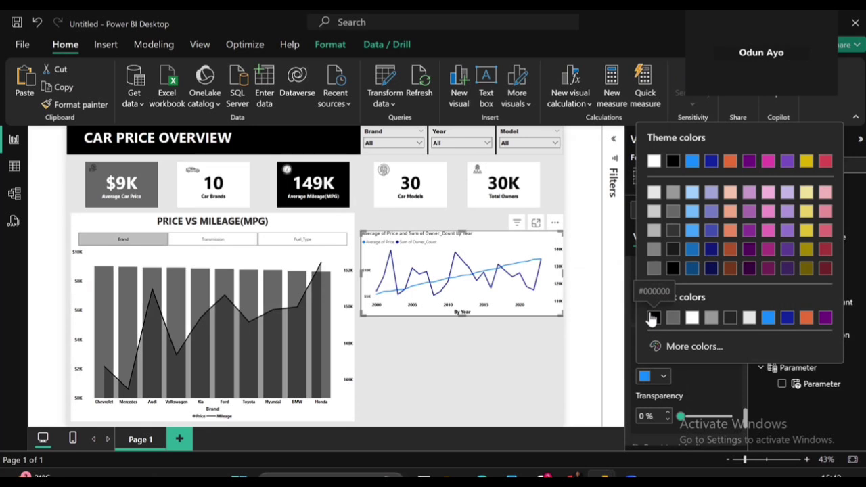
{"action": "left_click", "coordinate": [673, 318]}
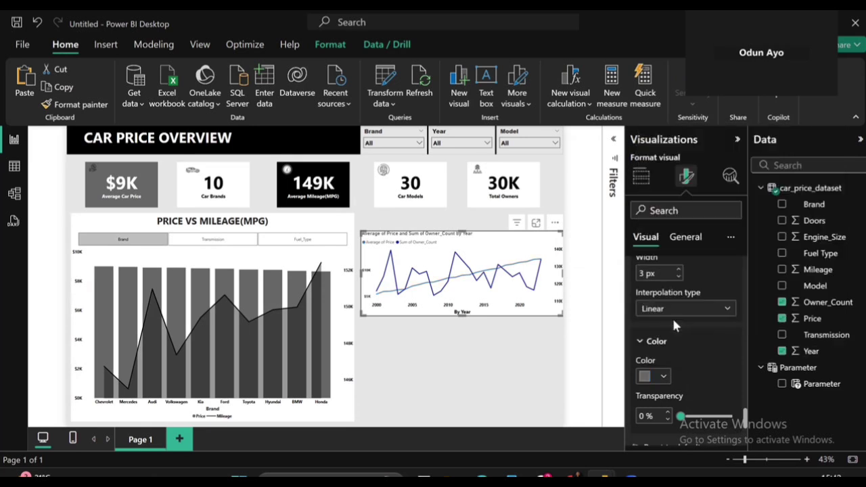
- Switch the line settings to the Average of Price series and turn on the line chart's shade area
{"action": "scroll", "coordinate": [672, 316], "scroll_direction": "up", "scroll_amount": 5}
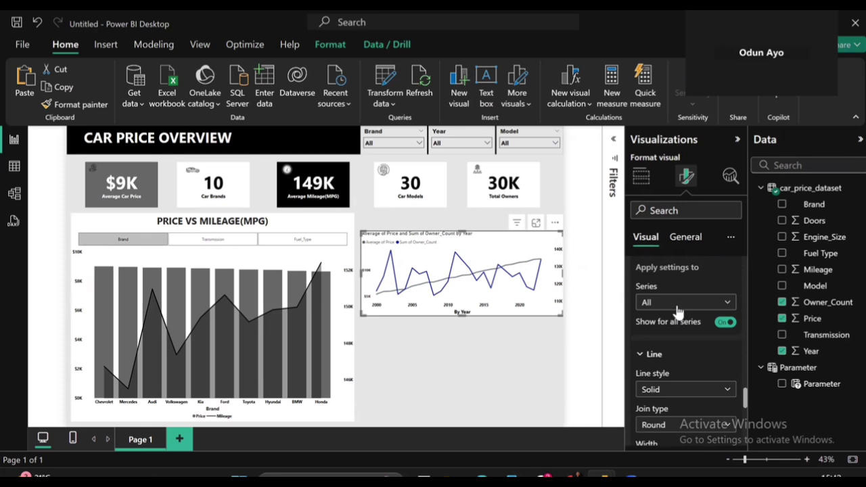
{"action": "left_click", "coordinate": [677, 303]}
{"action": "left_click", "coordinate": [670, 336]}
{"action": "scroll", "coordinate": [668, 330], "scroll_direction": "down", "scroll_amount": 3}
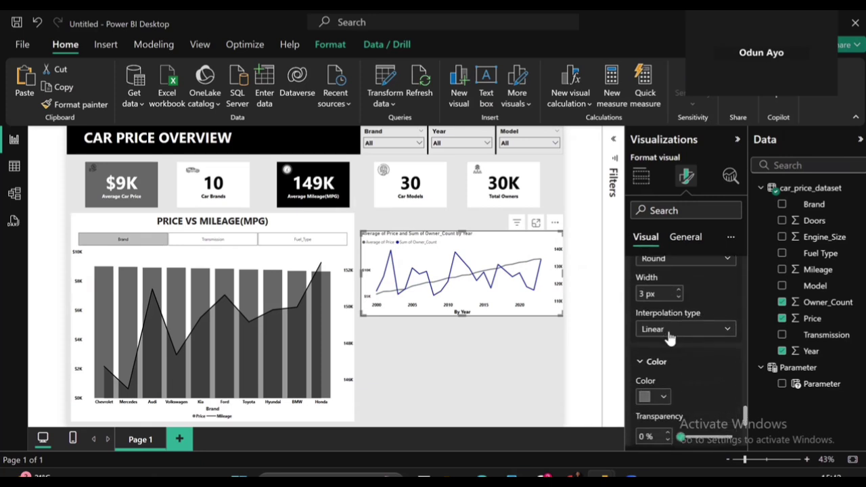
{"action": "scroll", "coordinate": [669, 335], "scroll_direction": "down", "scroll_amount": 3}
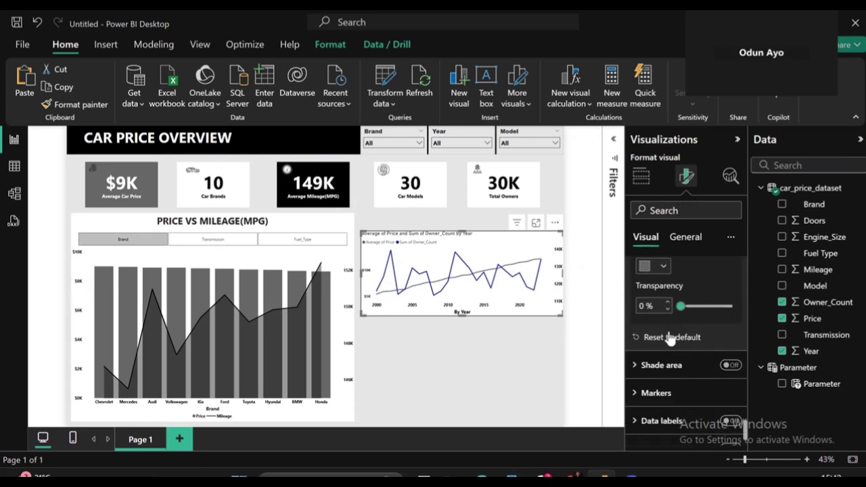
{"action": "left_click", "coordinate": [731, 364]}
- Change the Sum of Owner_Count line in the yearly line chart to black
{"action": "scroll", "coordinate": [662, 335], "scroll_direction": "up", "scroll_amount": 5}
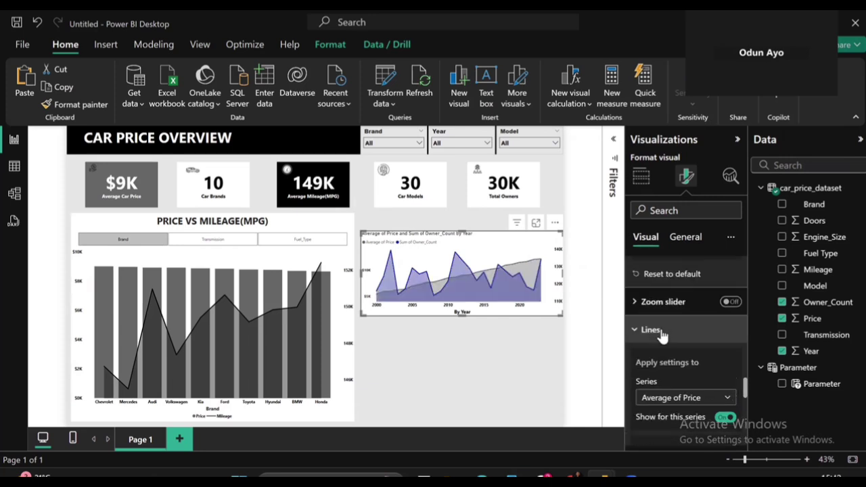
{"action": "left_click", "coordinate": [662, 326]}
{"action": "scroll", "coordinate": [661, 332], "scroll_direction": "up", "scroll_amount": 3}
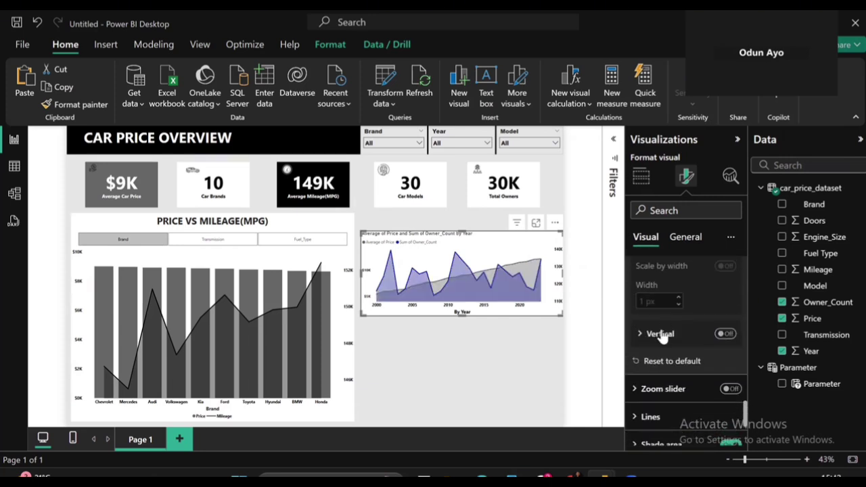
{"action": "scroll", "coordinate": [656, 386], "scroll_direction": "down", "scroll_amount": 1}
{"action": "left_click", "coordinate": [655, 379]}
{"action": "scroll", "coordinate": [655, 383], "scroll_direction": "down", "scroll_amount": 1}
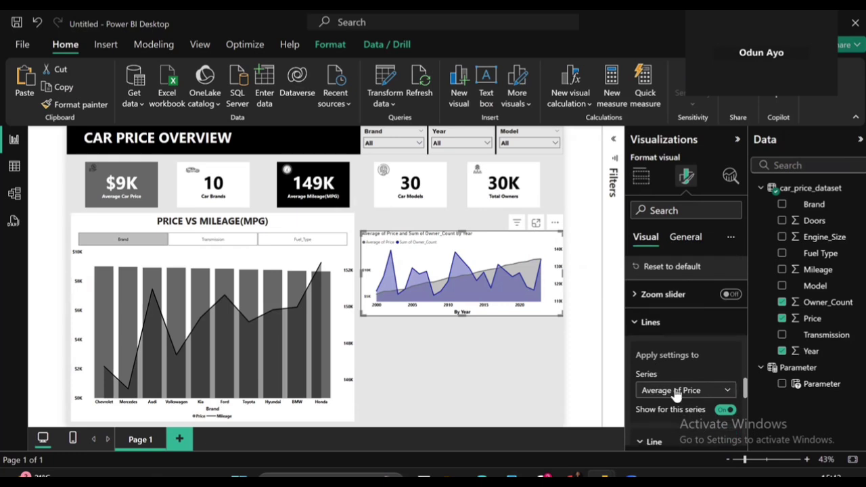
{"action": "left_click", "coordinate": [676, 391]}
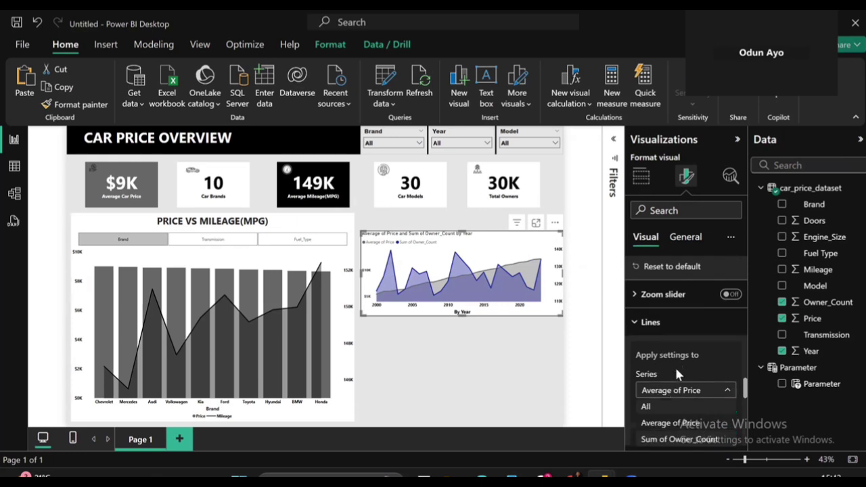
{"action": "left_click", "coordinate": [685, 442]}
{"action": "scroll", "coordinate": [673, 395], "scroll_direction": "down", "scroll_amount": 4}
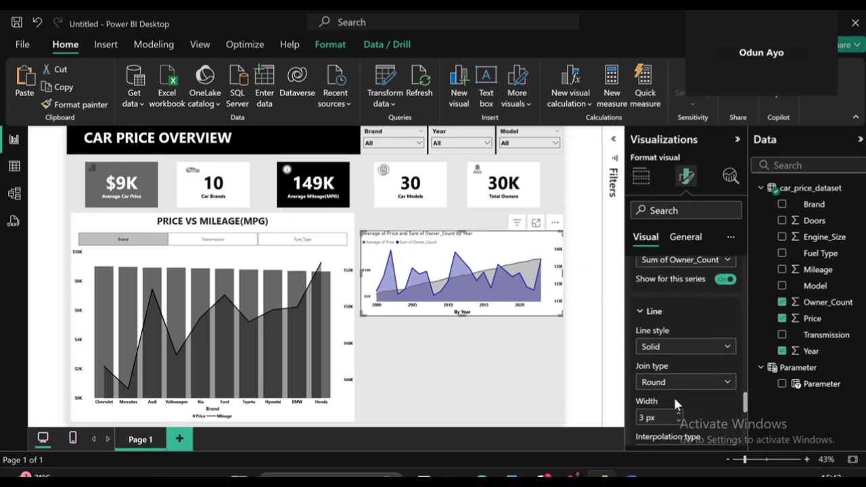
{"action": "scroll", "coordinate": [675, 405], "scroll_direction": "down", "scroll_amount": 5}
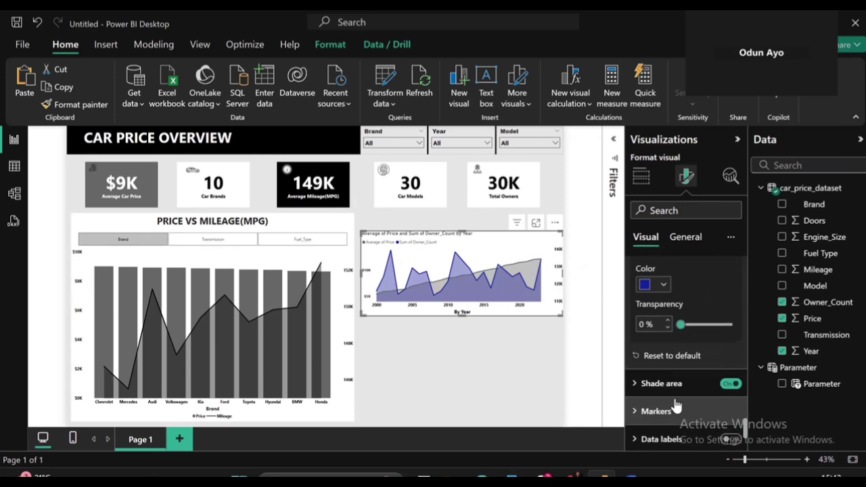
{"action": "left_click", "coordinate": [662, 343]}
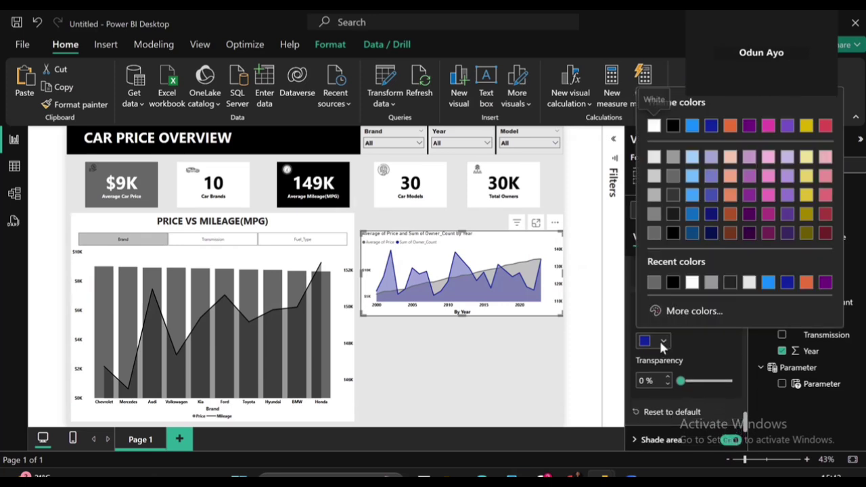
{"action": "left_click", "coordinate": [669, 284]}
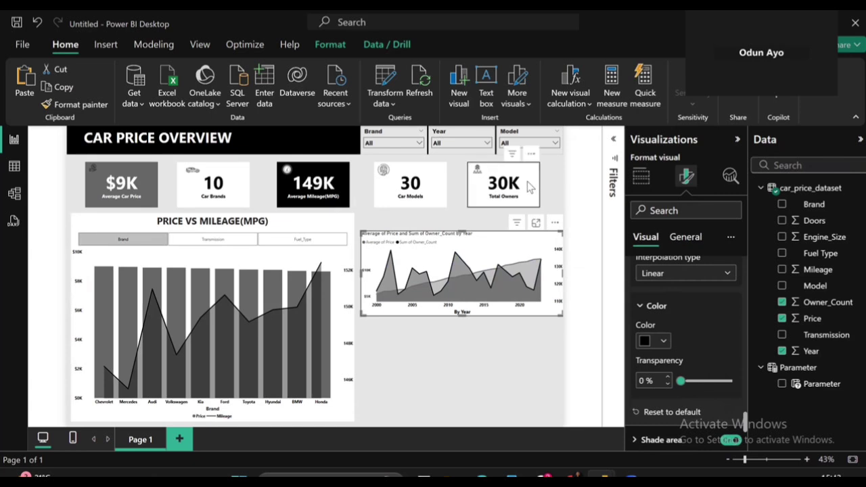
- Copy the Average Mileage(MPG) card's formatting onto the Total Owners card with Format Painter
{"action": "left_click", "coordinate": [329, 197]}
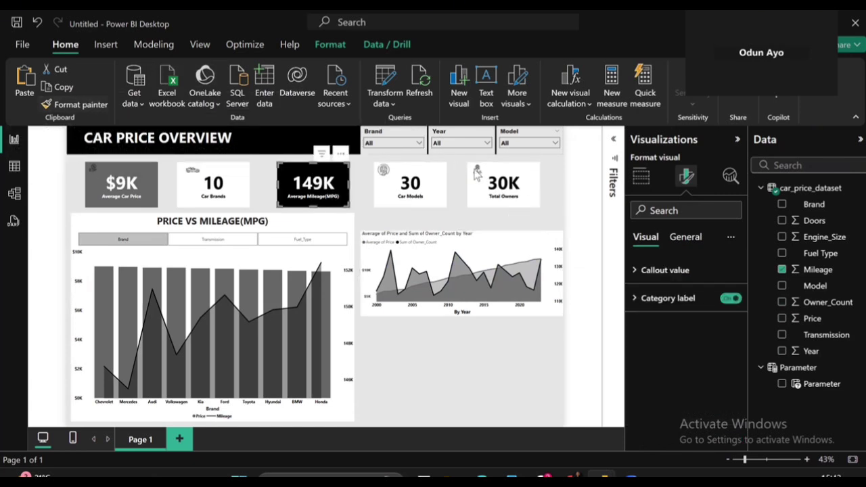
{"action": "left_click", "coordinate": [491, 190]}
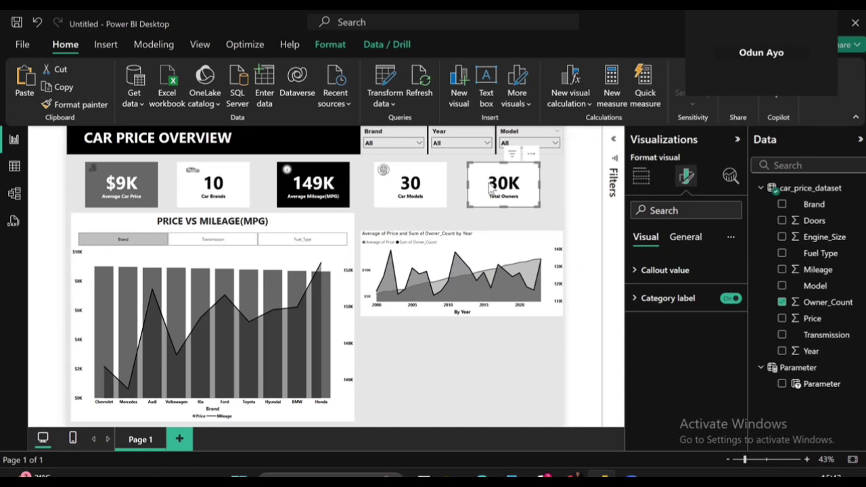
{"action": "left_click", "coordinate": [321, 193]}
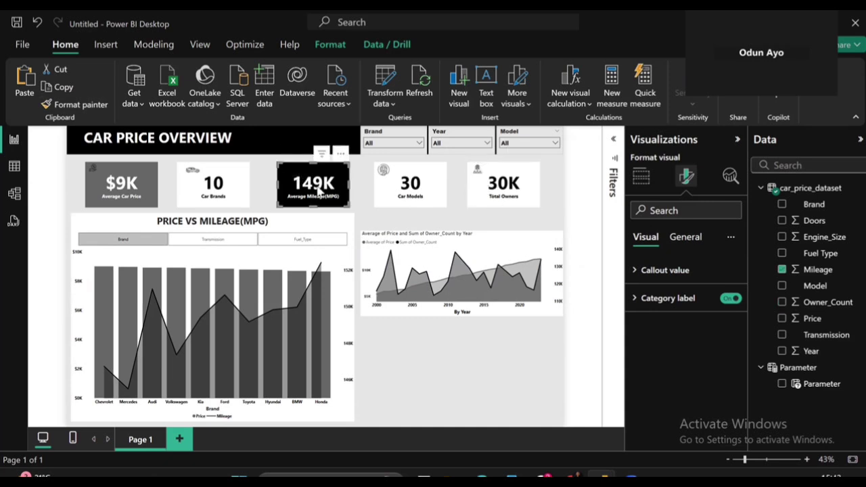
{"action": "left_click", "coordinate": [72, 102]}
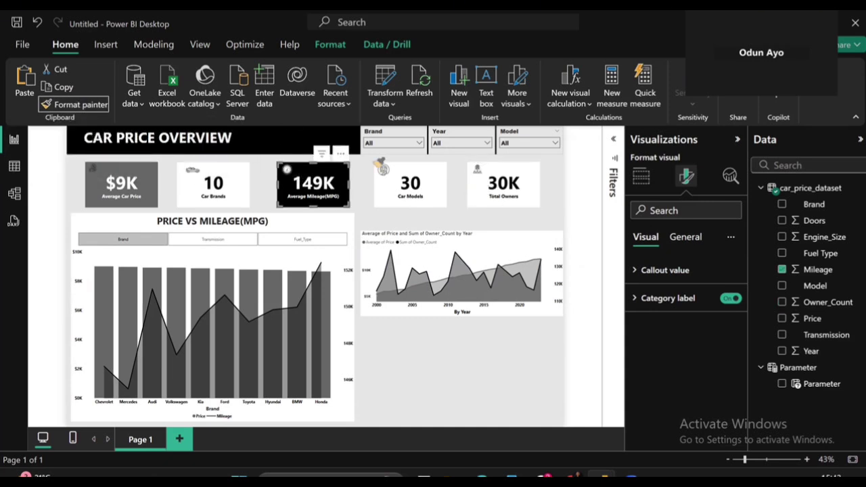
{"action": "left_click", "coordinate": [490, 188]}
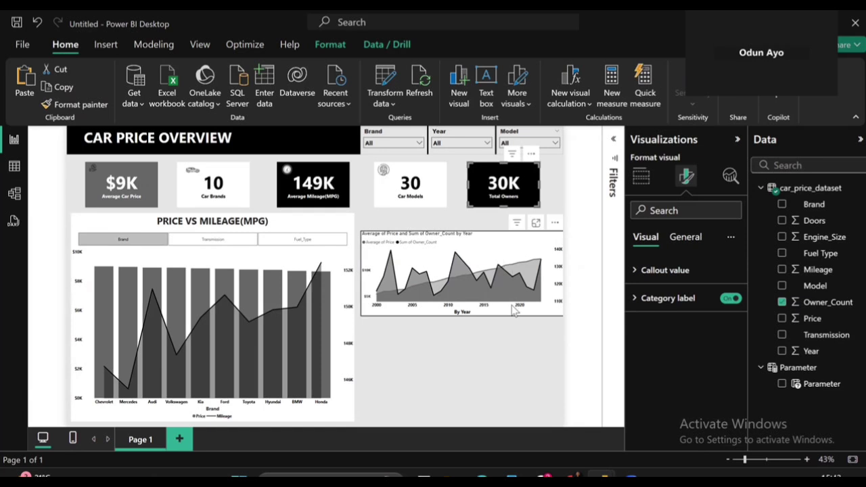
{"action": "left_click", "coordinate": [516, 360]}
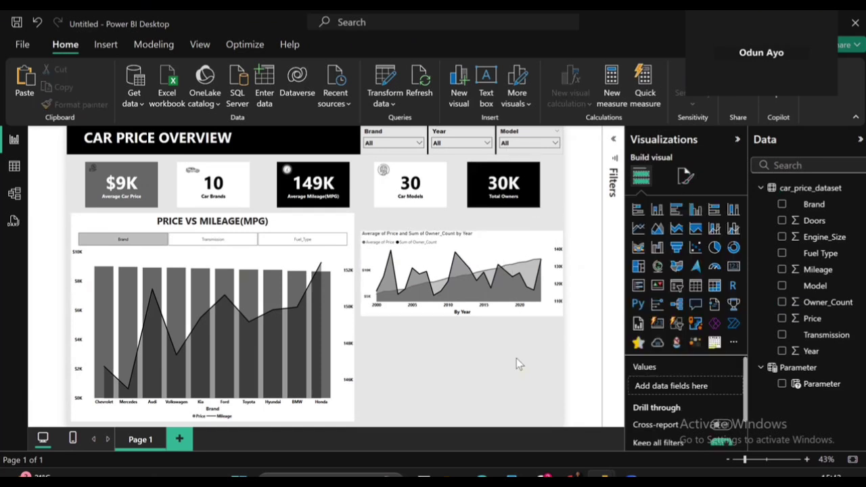
- Remove the people icon behind the Total Owners card and place the card back in line with the other cards
{"action": "left_click", "coordinate": [498, 194]}
{"action": "left_click_drag", "start_coordinate": [496, 189], "coordinate": [501, 211]}
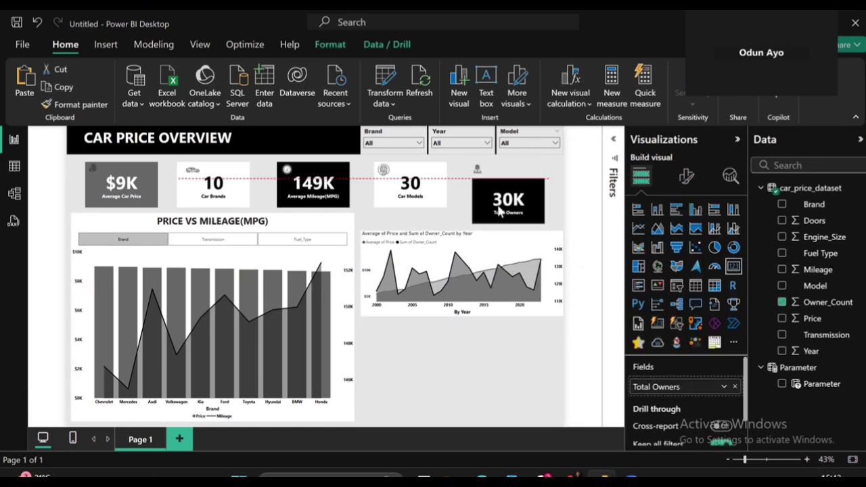
{"action": "left_click", "coordinate": [477, 169]}
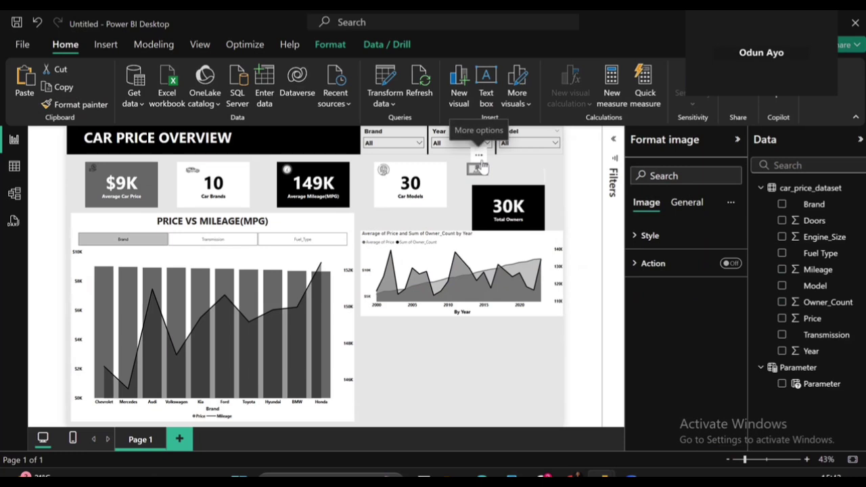
{"action": "left_click", "coordinate": [478, 155]}
{"action": "left_click", "coordinate": [495, 172]}
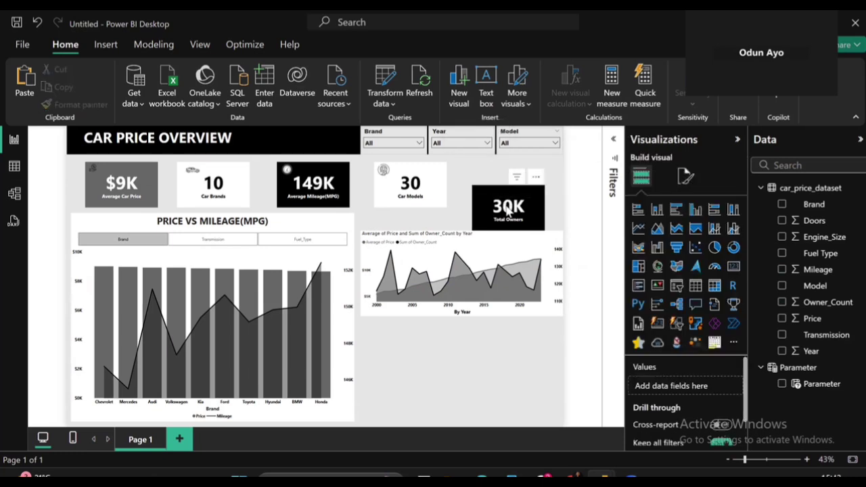
{"action": "left_click_drag", "start_coordinate": [505, 192], "coordinate": [506, 189]}
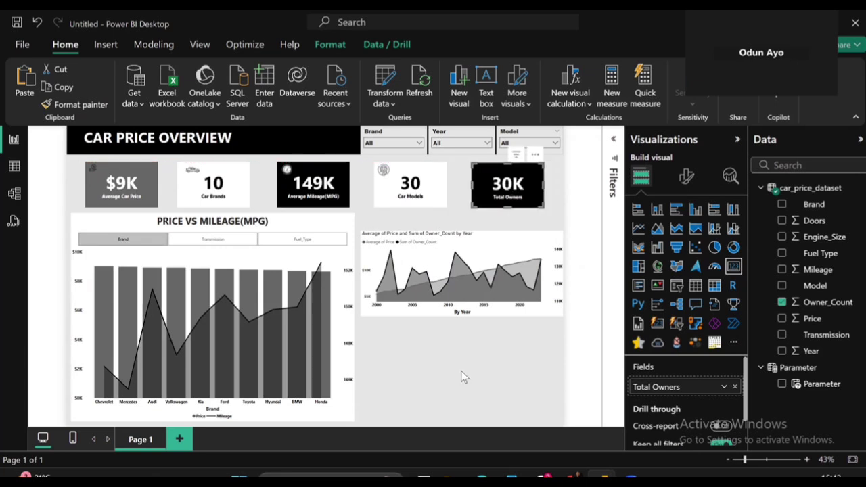
- Set the legend position of the yearly line chart to Top center
{"action": "left_click", "coordinate": [533, 310]}
{"action": "left_click", "coordinate": [687, 176]}
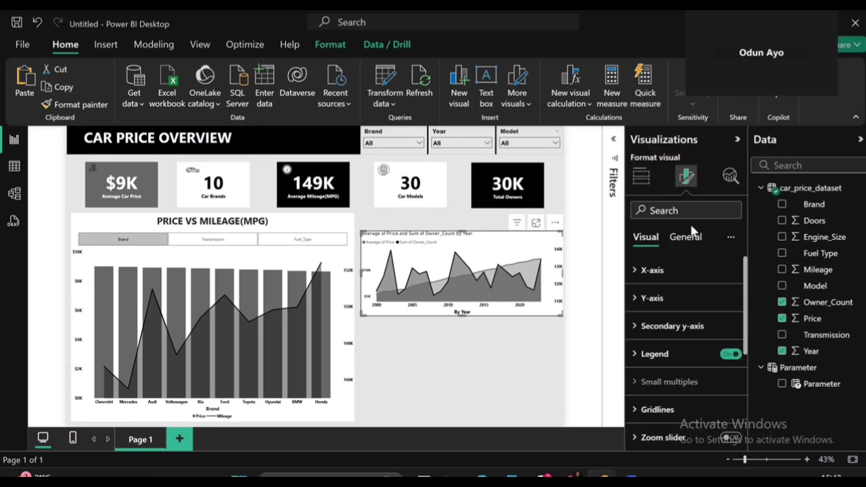
{"action": "scroll", "coordinate": [657, 383], "scroll_direction": "down", "scroll_amount": 2}
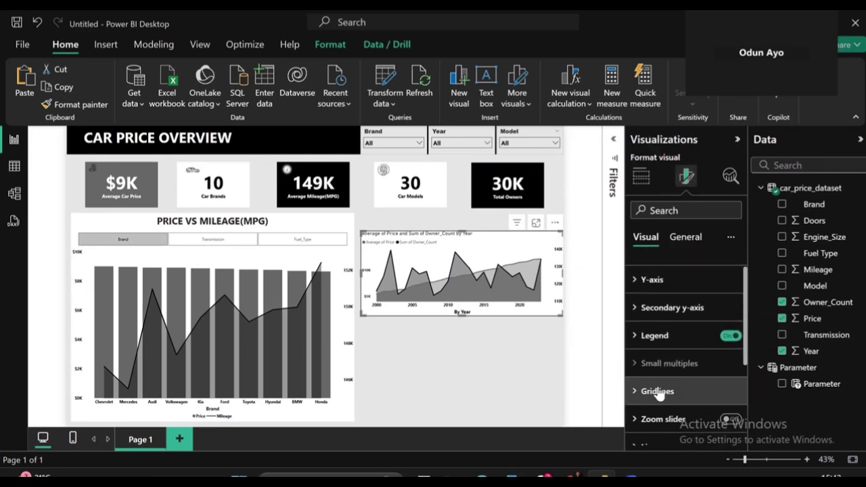
{"action": "scroll", "coordinate": [658, 385], "scroll_direction": "up", "scroll_amount": 1}
{"action": "left_click", "coordinate": [655, 342]}
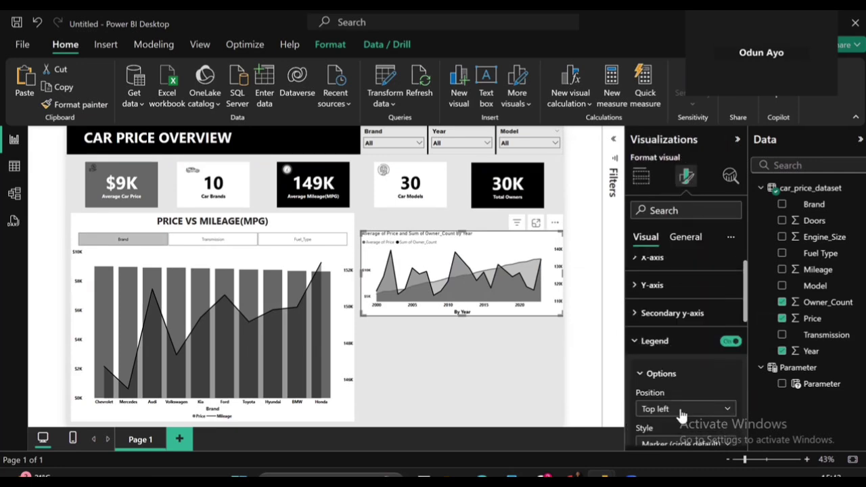
{"action": "scroll", "coordinate": [683, 416], "scroll_direction": "down", "scroll_amount": 2}
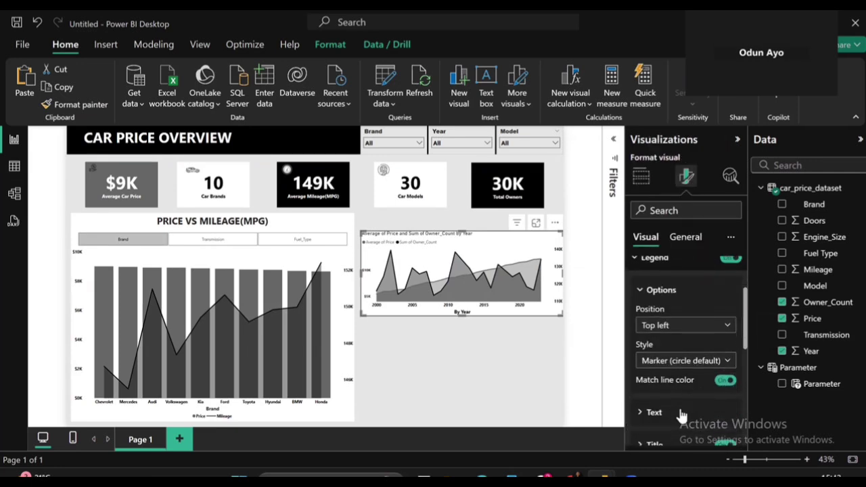
{"action": "left_click", "coordinate": [689, 323]}
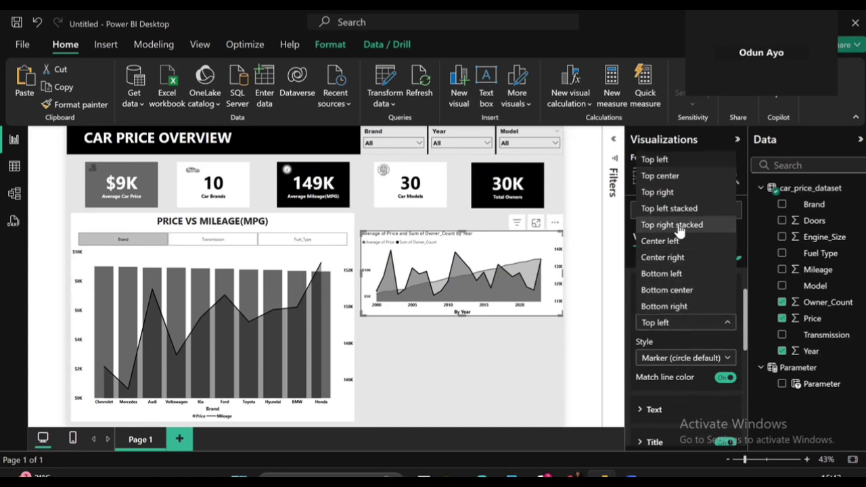
{"action": "left_click", "coordinate": [671, 179]}
- Make the line chart's legend text bold and black
{"action": "scroll", "coordinate": [667, 368], "scroll_direction": "down", "scroll_amount": 2}
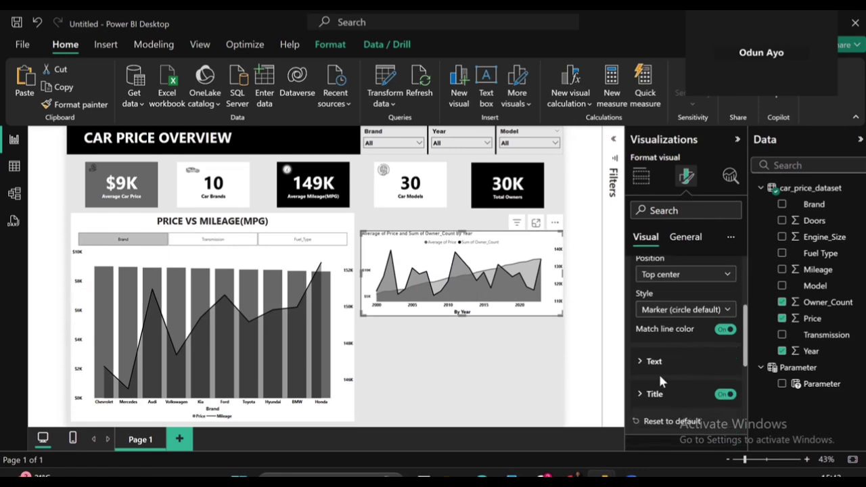
{"action": "left_click", "coordinate": [655, 365]}
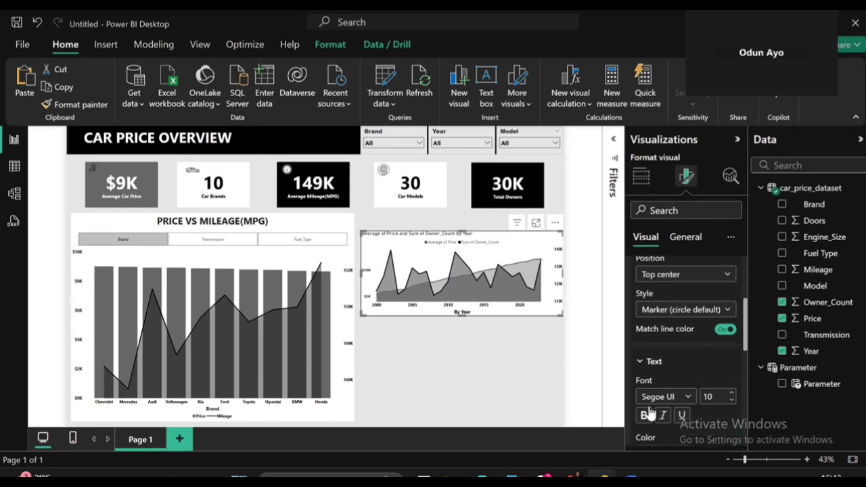
{"action": "scroll", "coordinate": [648, 419], "scroll_direction": "down", "scroll_amount": 2}
{"action": "scroll", "coordinate": [648, 417], "scroll_direction": "down", "scroll_amount": 1}
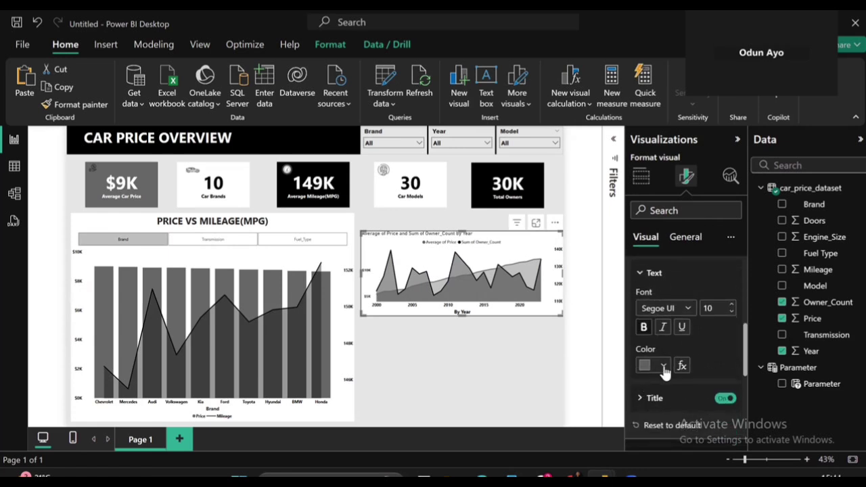
{"action": "left_click", "coordinate": [665, 368]}
{"action": "left_click", "coordinate": [652, 306]}
{"action": "scroll", "coordinate": [674, 385], "scroll_direction": "down", "scroll_amount": 2}
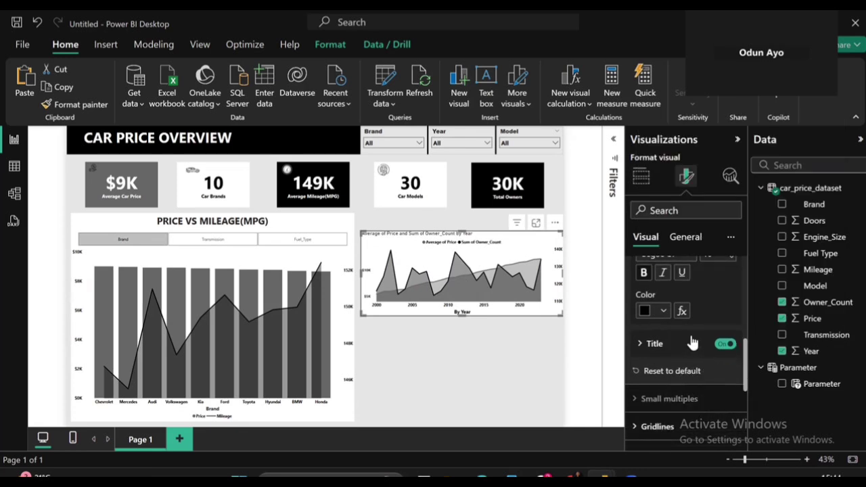
- Turn off the line chart's legend title and set the legend style to Line
{"action": "scroll", "coordinate": [693, 344], "scroll_direction": "up", "scroll_amount": 3}
{"action": "scroll", "coordinate": [686, 332], "scroll_direction": "down", "scroll_amount": 2}
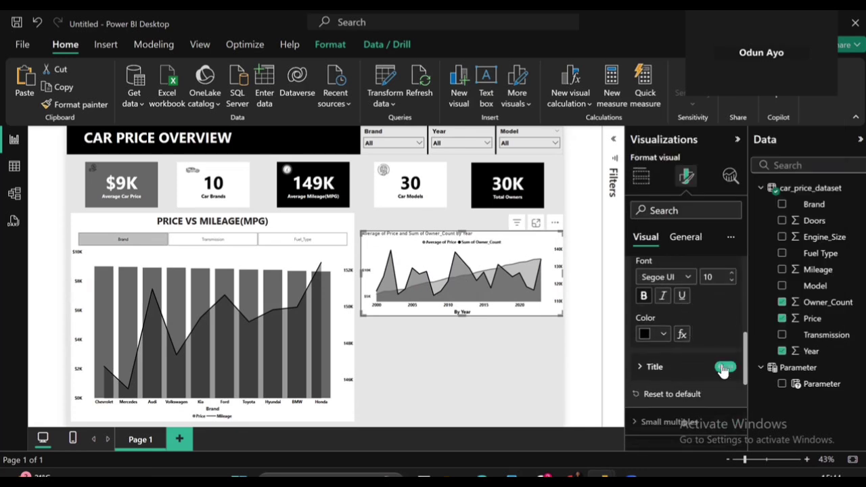
{"action": "scroll", "coordinate": [680, 327], "scroll_direction": "up", "scroll_amount": 3}
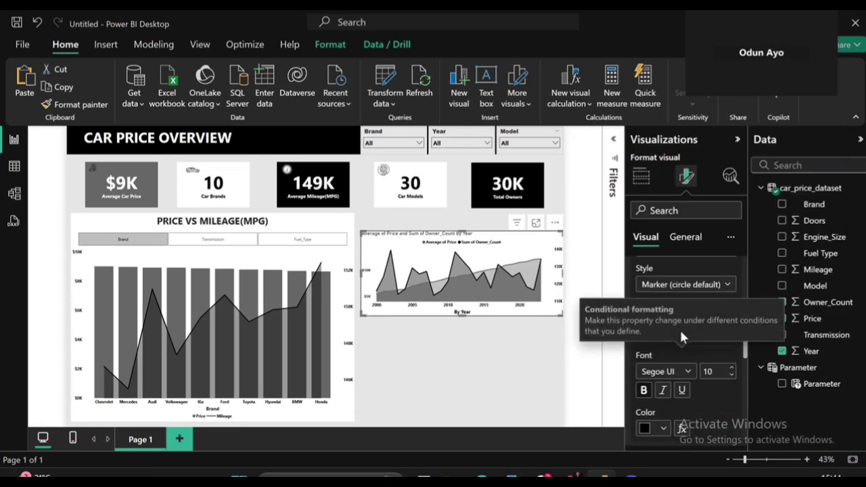
{"action": "left_click", "coordinate": [723, 285]}
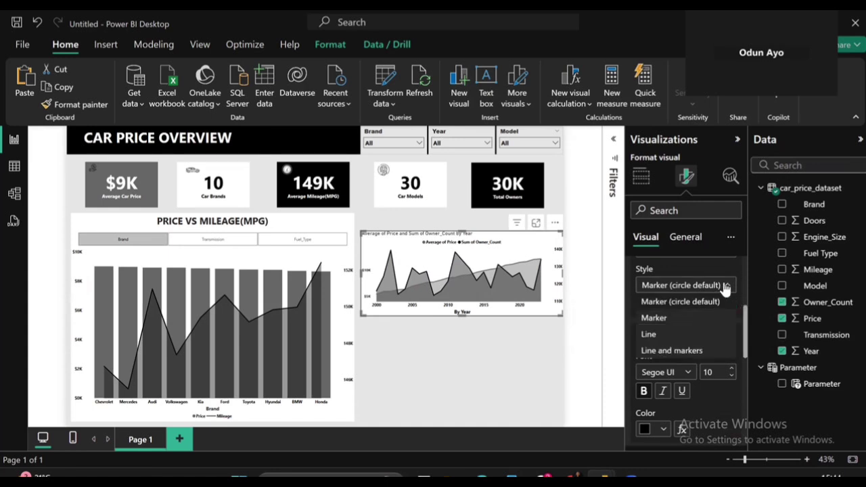
{"action": "left_click", "coordinate": [670, 334]}
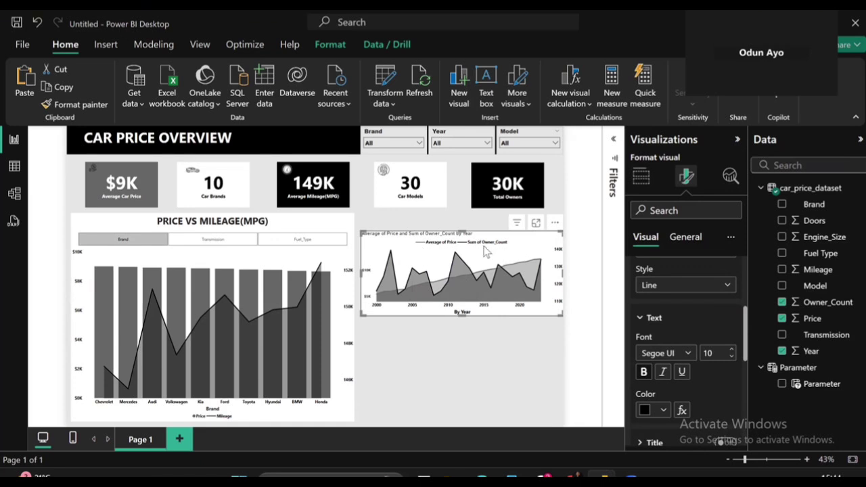
- Rename the line chart's Average of Price value to Average Price
{"action": "left_click", "coordinate": [641, 176]}
{"action": "scroll", "coordinate": [673, 400], "scroll_direction": "down", "scroll_amount": 1}
{"action": "scroll", "coordinate": [674, 404], "scroll_direction": "down", "scroll_amount": 2}
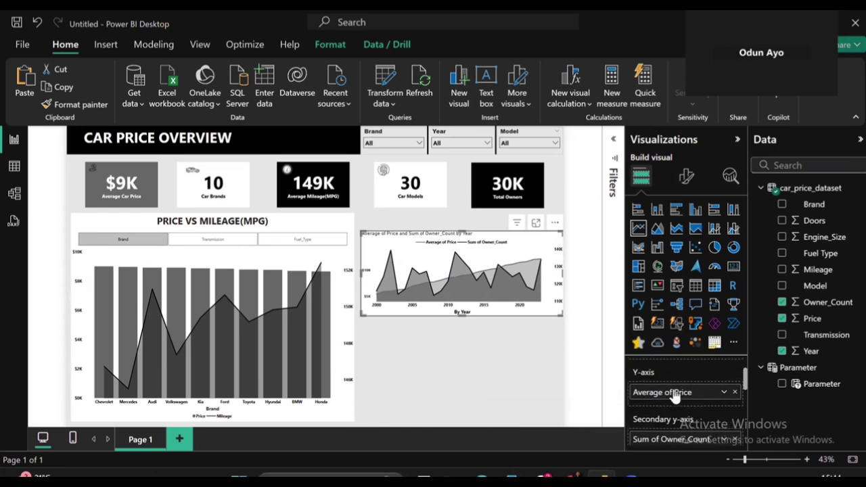
{"action": "key", "text": "Return"}
- Rename the line chart's Sum of Owner_Count value on the secondary y-axis to Total Owners
{"action": "double_click", "coordinate": [674, 442]}
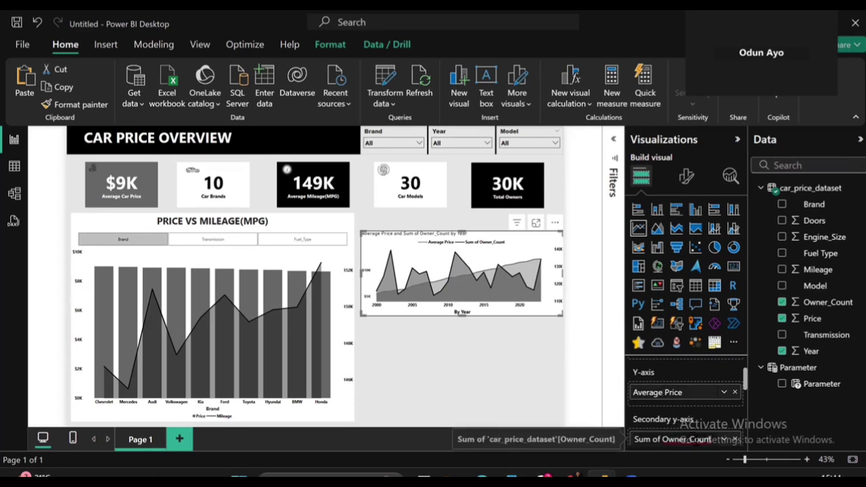
{"action": "scroll", "coordinate": [704, 440], "scroll_direction": "down", "scroll_amount": 5}
{"action": "scroll", "coordinate": [711, 414], "scroll_direction": "up", "scroll_amount": 3}
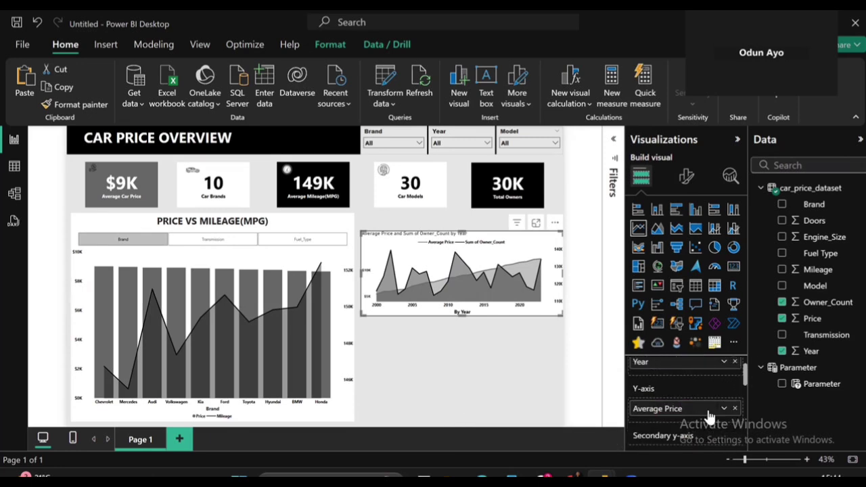
{"action": "scroll", "coordinate": [707, 407], "scroll_direction": "down", "scroll_amount": 2}
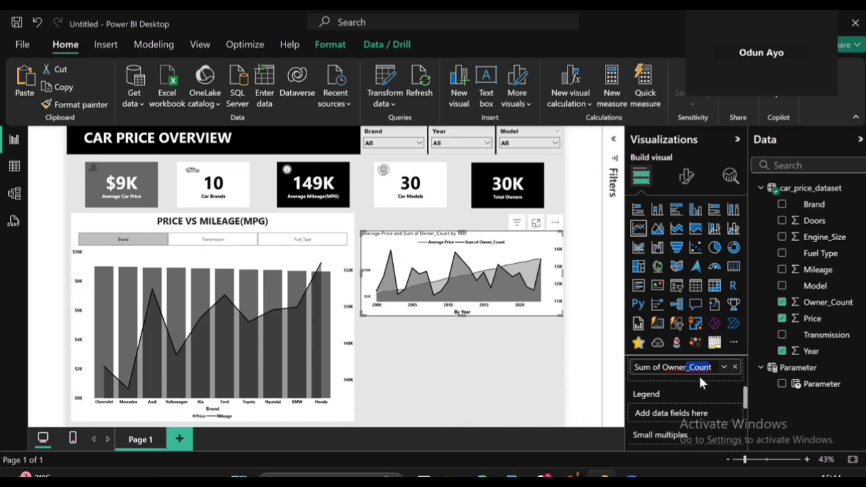
{"action": "key", "text": "BackSpace"}
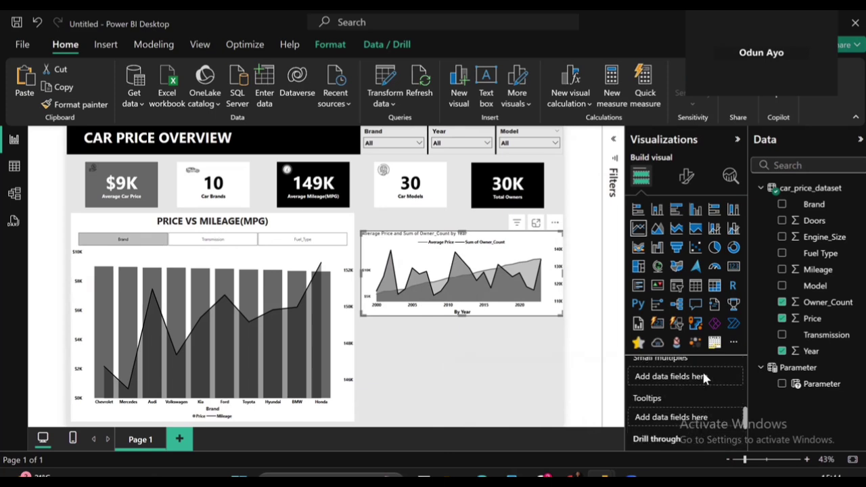
{"action": "type", "text": "st"}
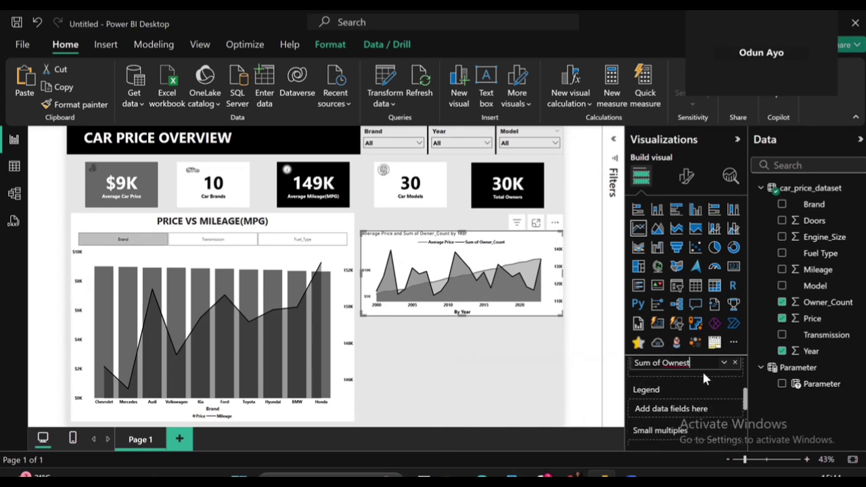
{"action": "key", "text": "BackSpace"}
{"action": "key", "text": "BackSpace"}
{"action": "type", "text": "rs"}
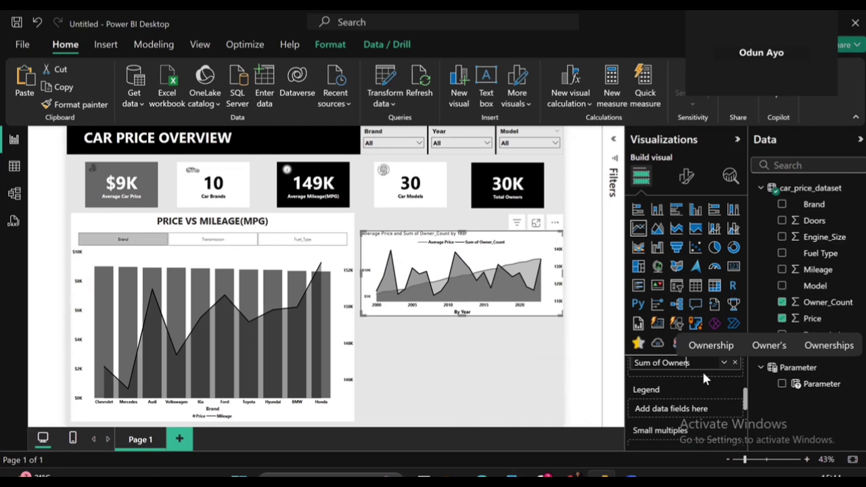
{"action": "key", "text": "Return"}
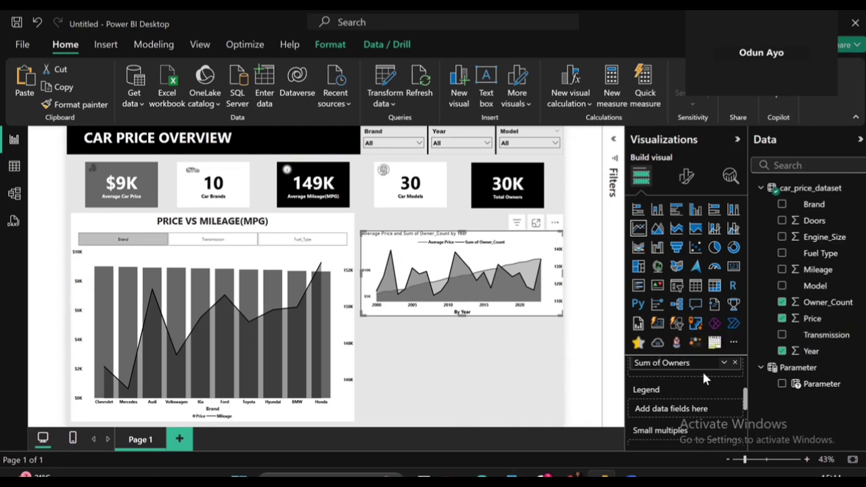
{"action": "key", "text": "ctrl+Left"}
{"action": "key", "text": "shift+Home"}
{"action": "key", "text": "BackSpace"}
{"action": "type", "text": "Total"}
{"action": "key", "text": "Return"}
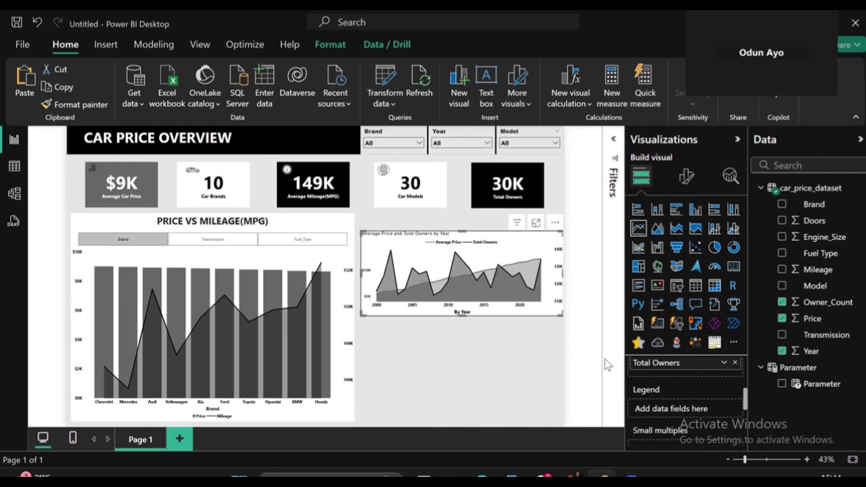
- Extend the line chart upward level with the PRICE VS MILEAGE(MPG) chart's top edge and format its title in Segoe UI Bold, bold, size 16
{"action": "left_click", "coordinate": [686, 177]}
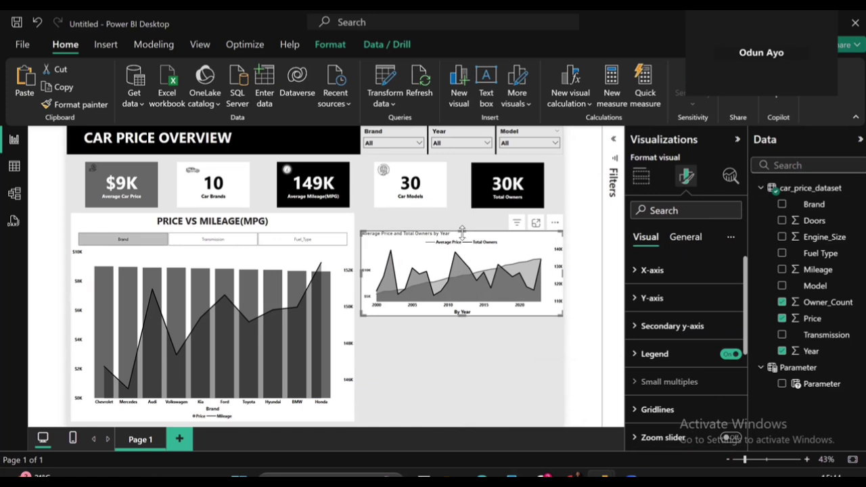
{"action": "left_click_drag", "start_coordinate": [462, 231], "coordinate": [463, 215]}
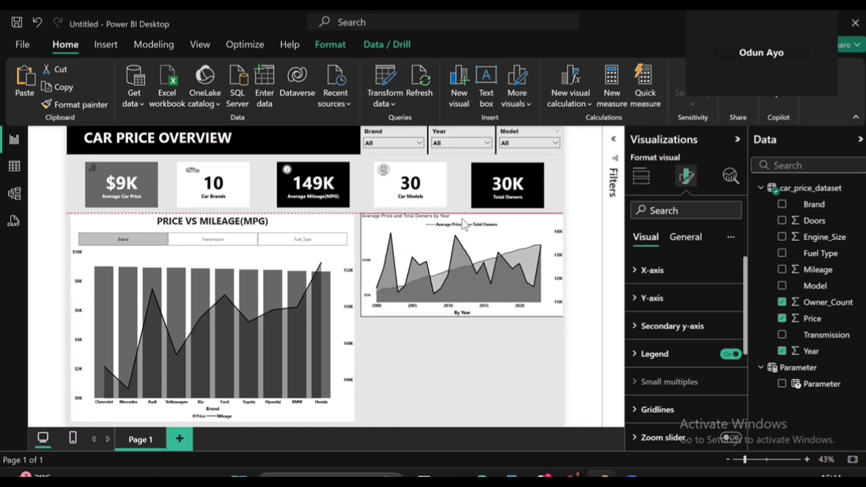
{"action": "left_click", "coordinate": [687, 236]}
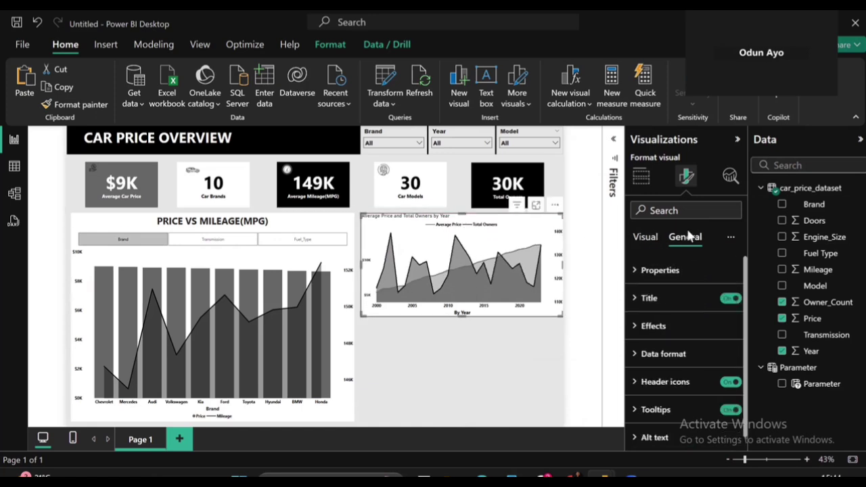
{"action": "left_click", "coordinate": [679, 302]}
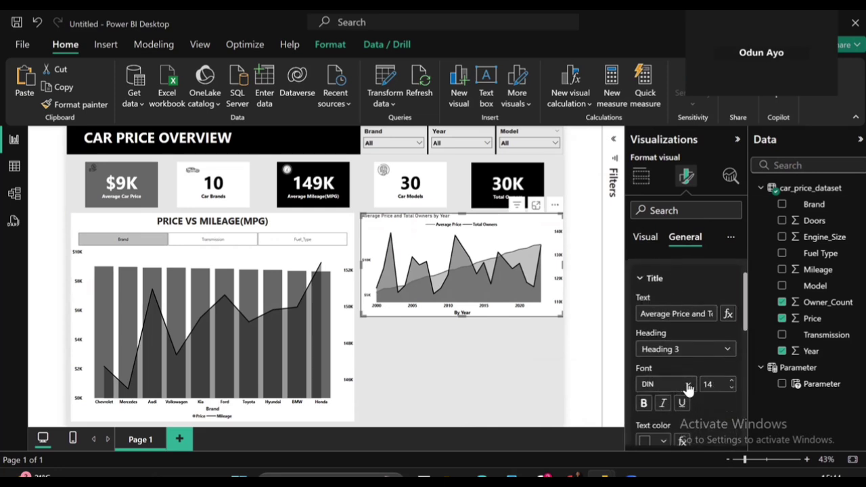
{"action": "left_click", "coordinate": [689, 386]}
{"action": "scroll", "coordinate": [679, 291], "scroll_direction": "down", "scroll_amount": 5}
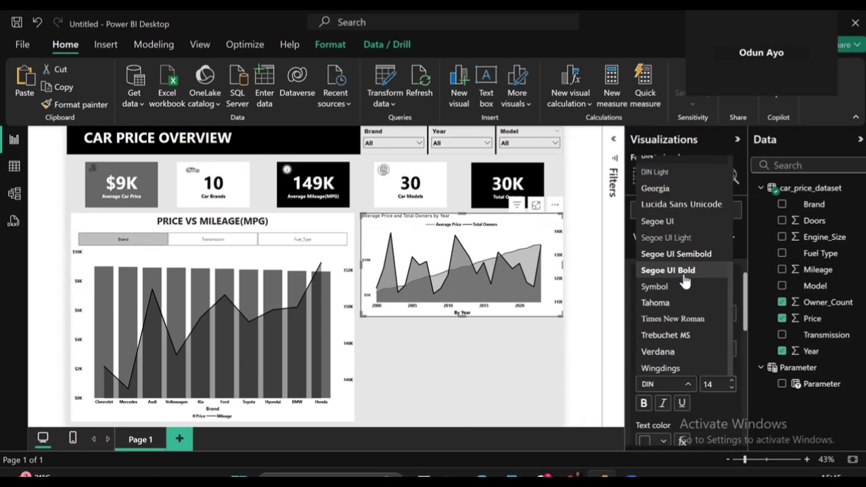
{"action": "left_click", "coordinate": [685, 271]}
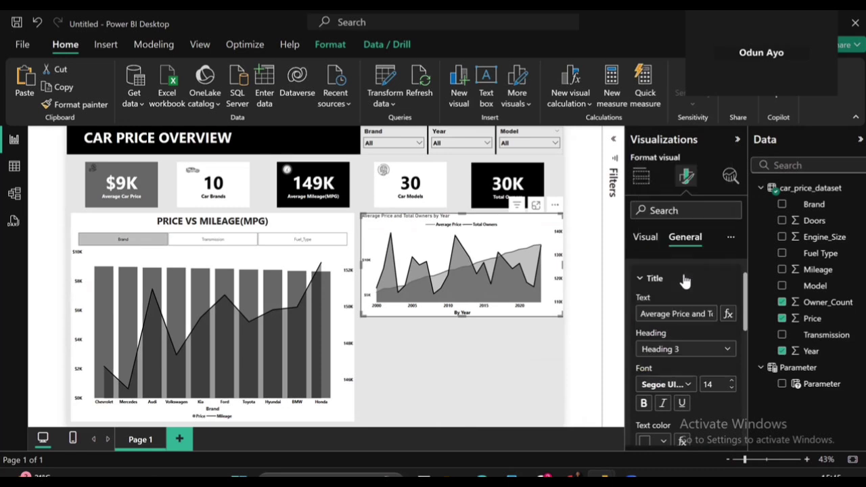
{"action": "left_click", "coordinate": [645, 404]}
{"action": "scroll", "coordinate": [692, 376], "scroll_direction": "down", "scroll_amount": 3}
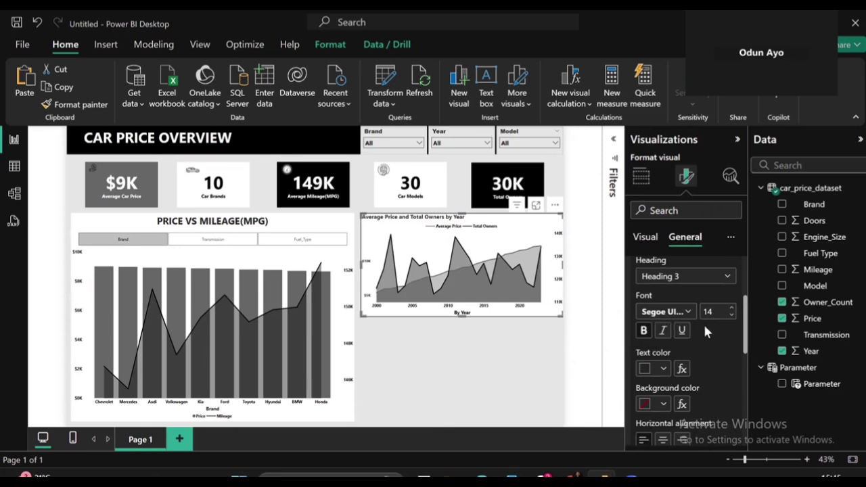
{"action": "double_click", "coordinate": [732, 309]}
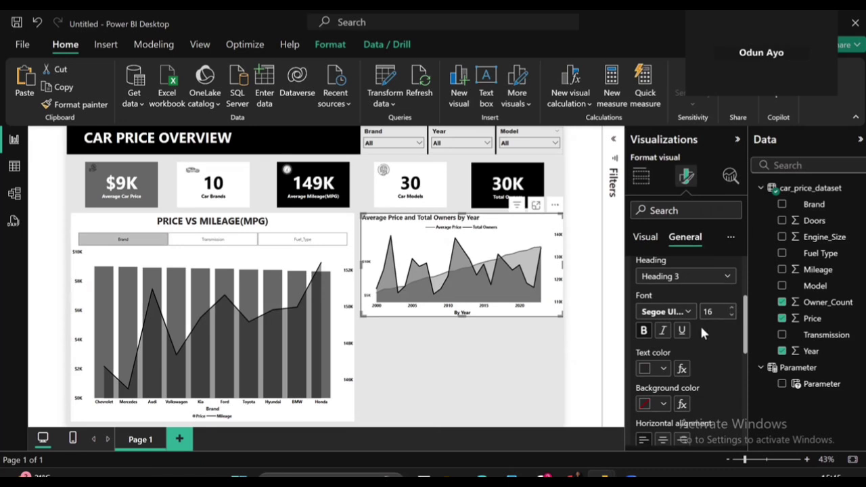
- Replace the line chart's title text with PRICE VS TOTAL OWNERS
{"action": "scroll", "coordinate": [700, 323], "scroll_direction": "up", "scroll_amount": 3}
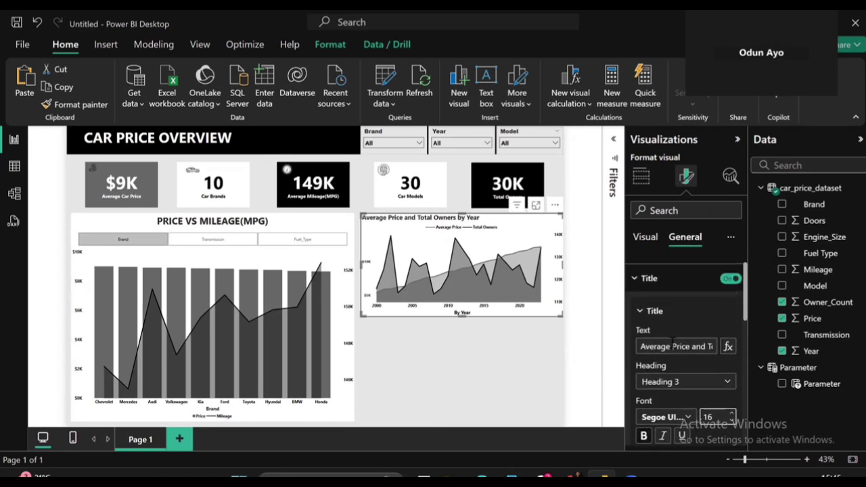
{"action": "left_click", "coordinate": [303, 245]}
{"action": "left_click_drag", "start_coordinate": [644, 345], "coordinate": [746, 353]}
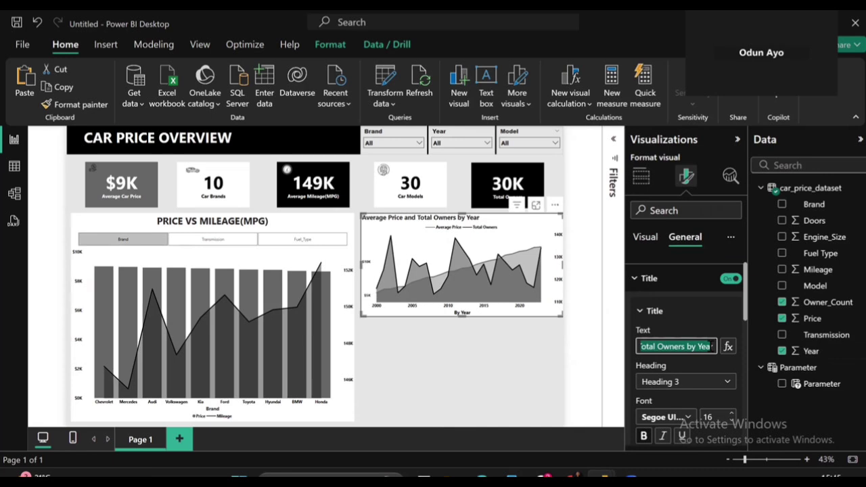
{"action": "type", "text": "Avr"}
{"action": "scroll", "coordinate": [709, 342], "scroll_direction": "down", "scroll_amount": 3}
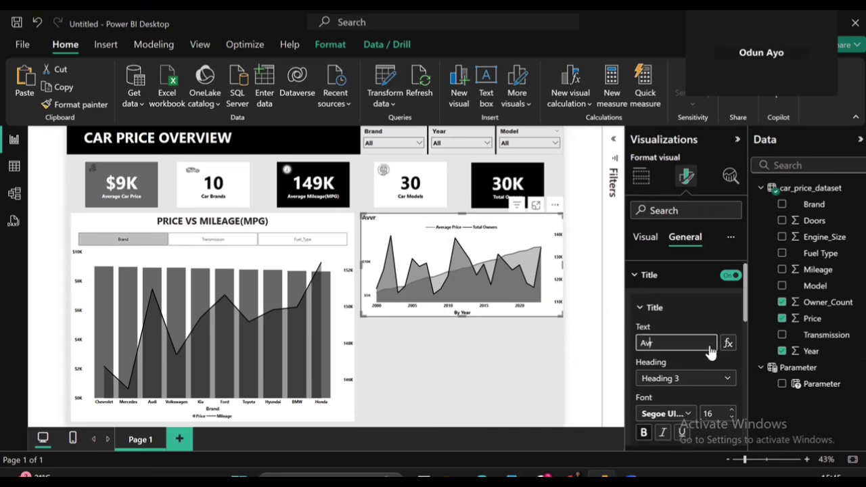
{"action": "scroll", "coordinate": [708, 342], "scroll_direction": "up", "scroll_amount": 3}
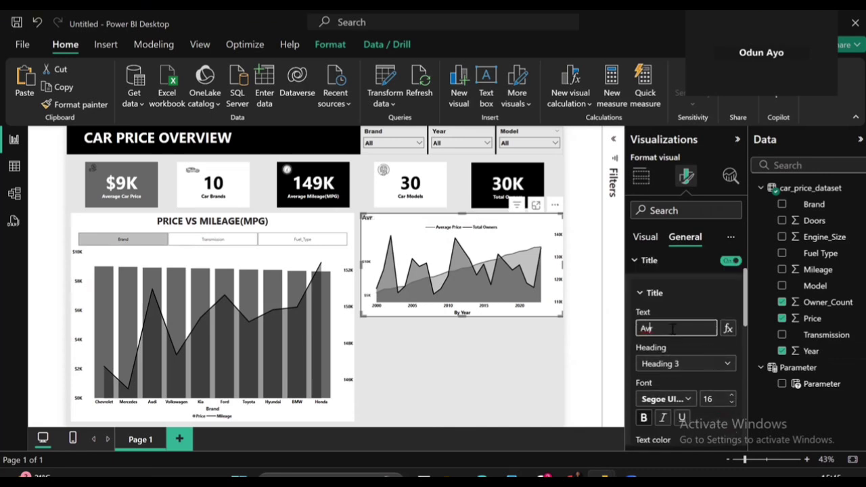
{"action": "key", "text": "BackSpace"}
{"action": "key", "text": "BackSpace"}
{"action": "type", "text": "VERAGE"}
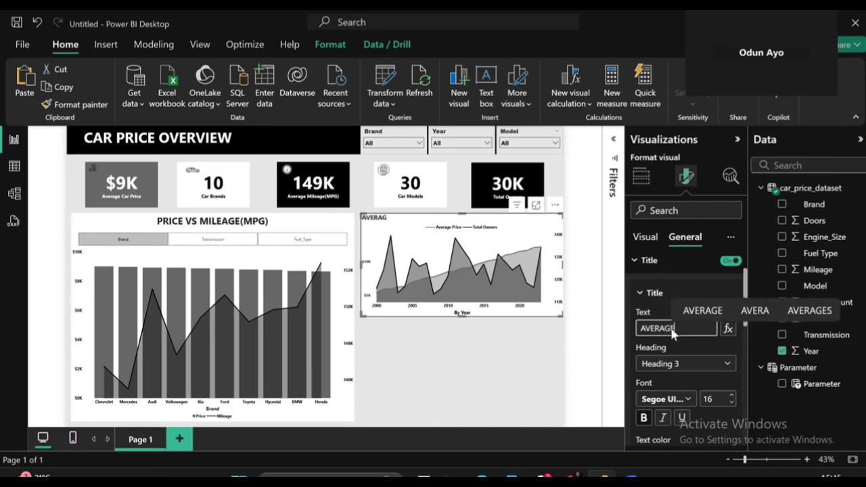
{"action": "type", "text": " PRIC"}
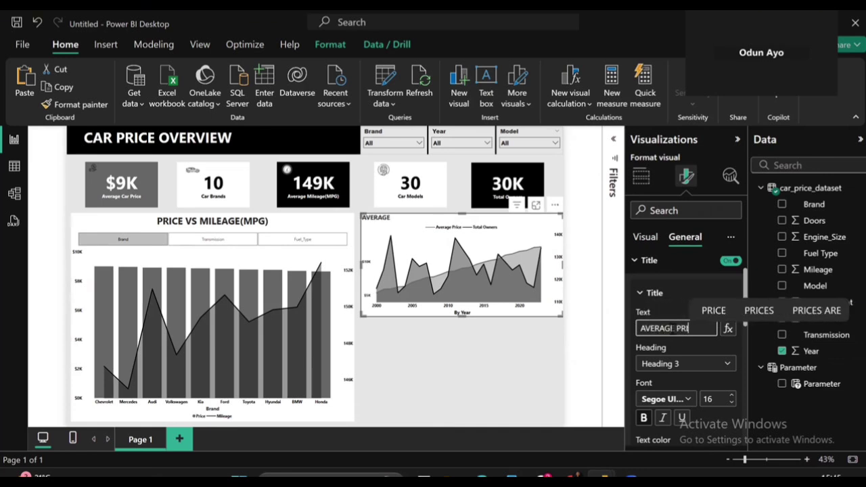
{"action": "key", "text": "BackSpace"}
{"action": "key", "text": "BackSpace"}
{"action": "key", "text": "BackSpace"}
{"action": "key", "text": "BackSpace"}
{"action": "key", "text": "BackSpace"}
{"action": "key", "text": "BackSpace"}
{"action": "key", "text": "BackSpace"}
{"action": "key", "text": "BackSpace"}
{"action": "key", "text": "BackSpace"}
{"action": "key", "text": "BackSpace"}
{"action": "key", "text": "BackSpace"}
{"action": "key", "text": "BackSpace"}
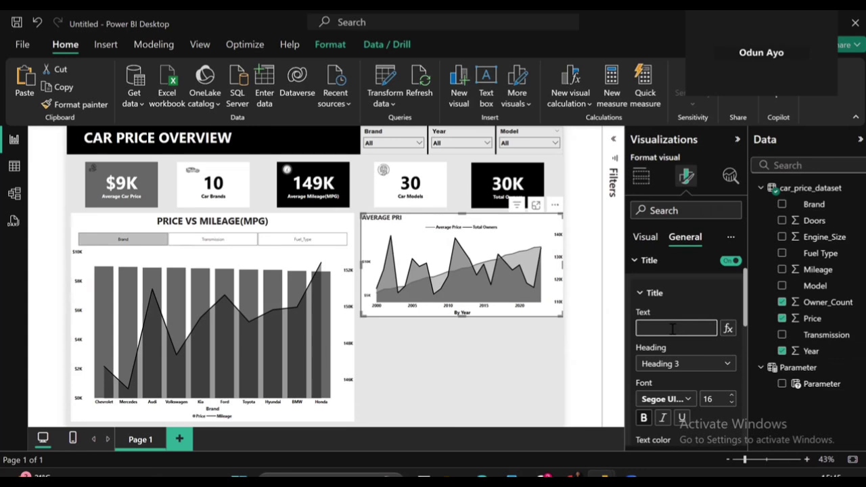
{"action": "type", "text": "PRICE V"}
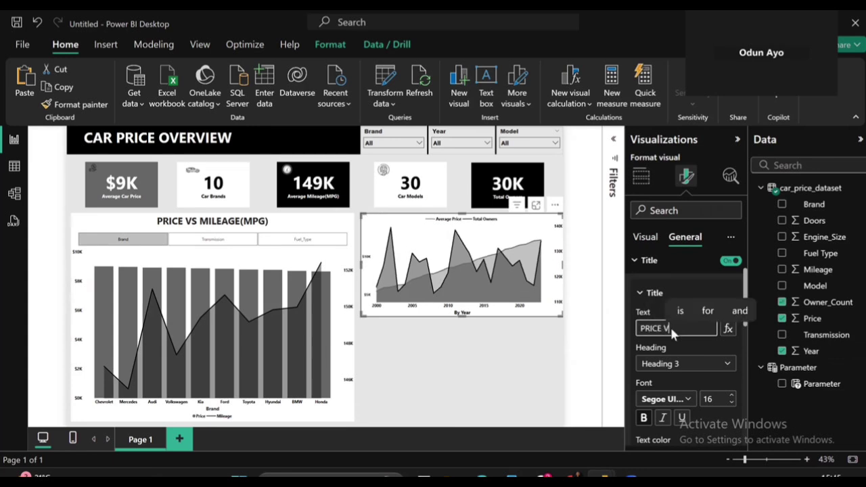
{"action": "type", "text": "S TOTA"}
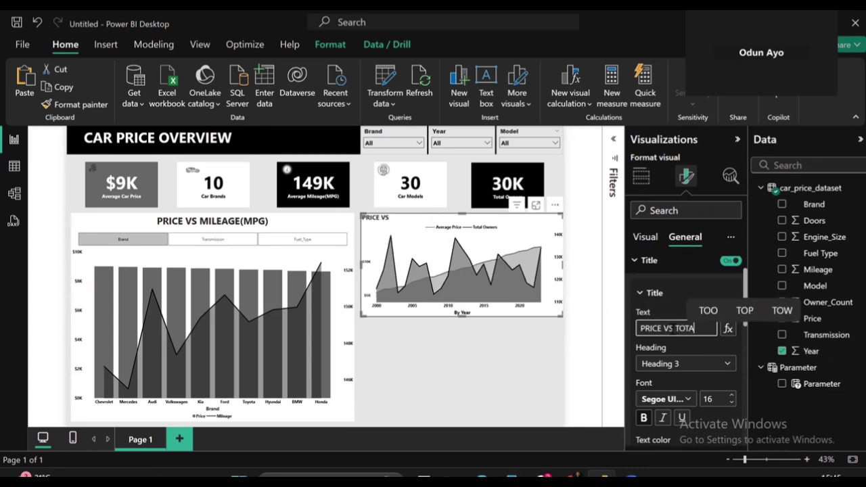
{"action": "type", "text": "L OWNERS"}
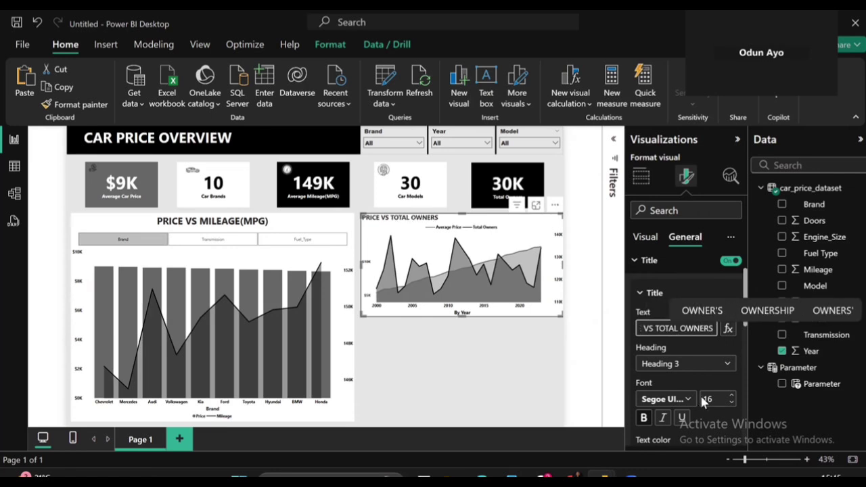
- Center the PRICE VS TOTAL OWNERS chart title horizontally and set its font size to 24
{"action": "scroll", "coordinate": [702, 396], "scroll_direction": "down", "scroll_amount": 3}
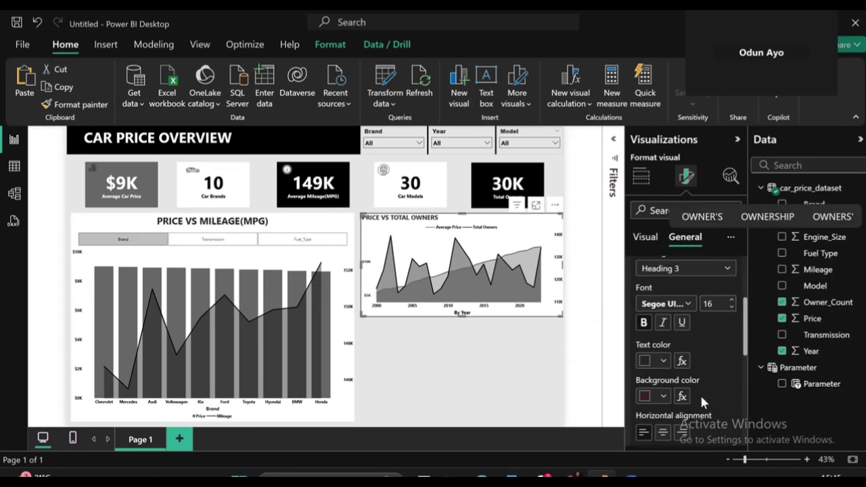
{"action": "left_click", "coordinate": [663, 433]}
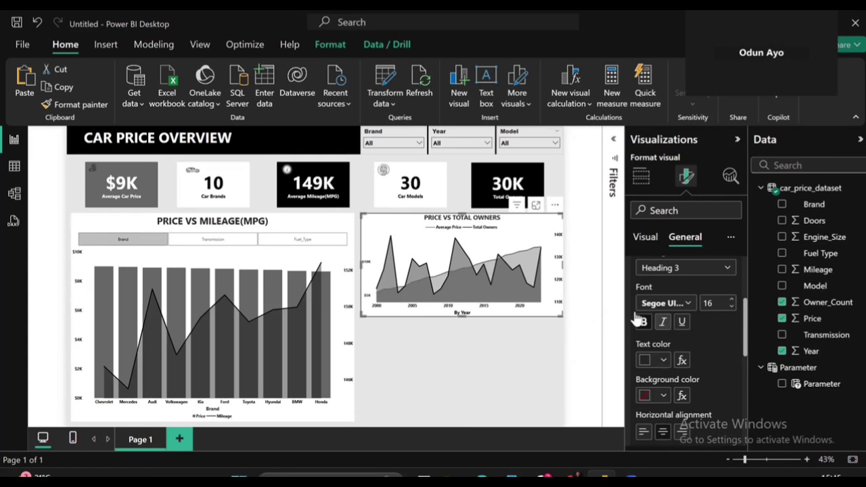
{"action": "left_click", "coordinate": [268, 220]}
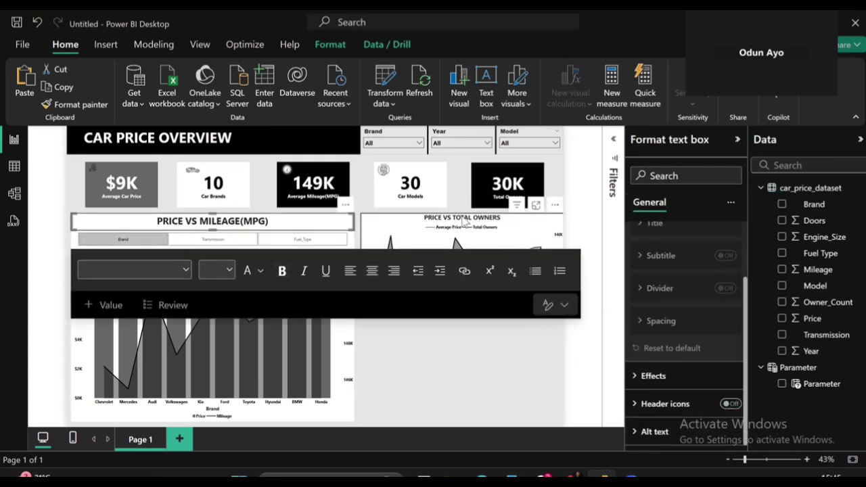
{"action": "left_click", "coordinate": [464, 223]}
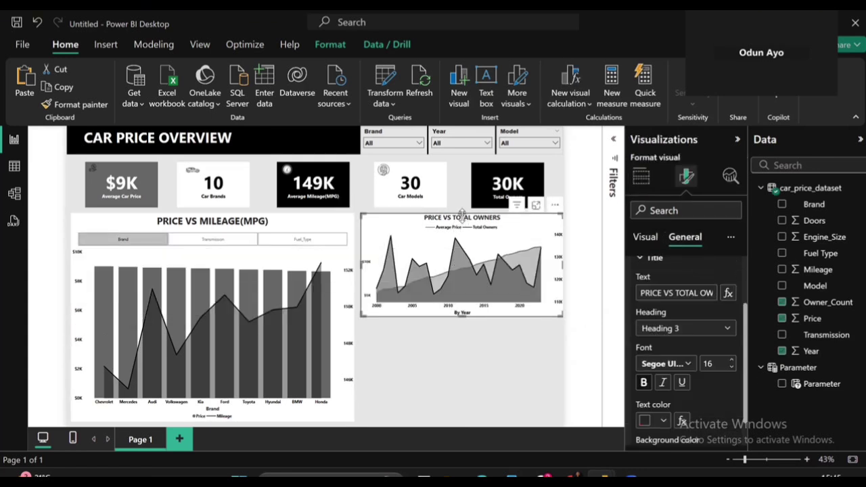
{"action": "left_click", "coordinate": [716, 363]}
{"action": "type", "text": "24"}
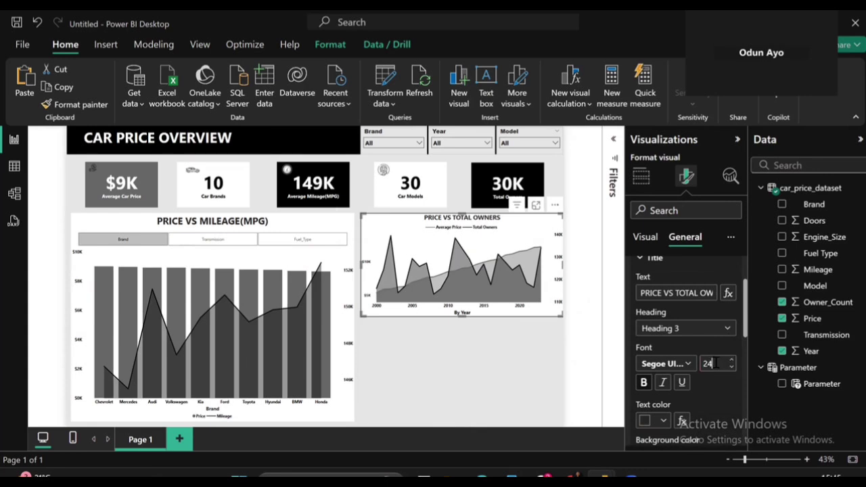
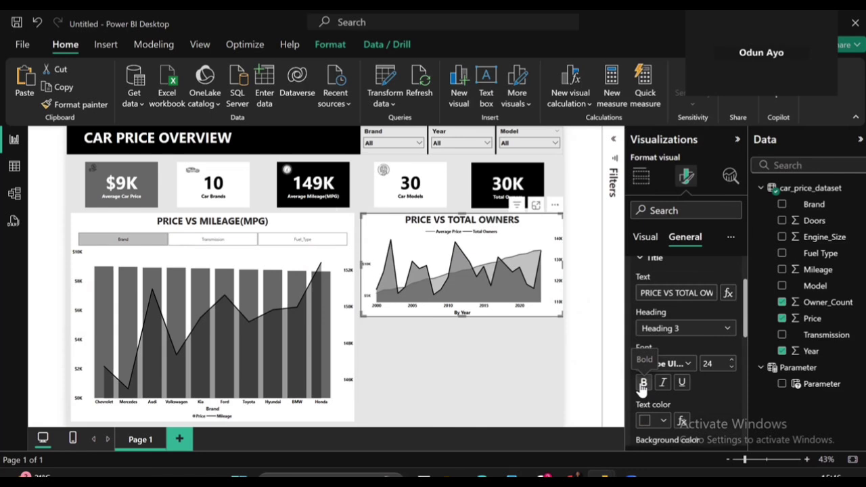
{"action": "scroll", "coordinate": [711, 397], "scroll_direction": "down", "scroll_amount": 2}
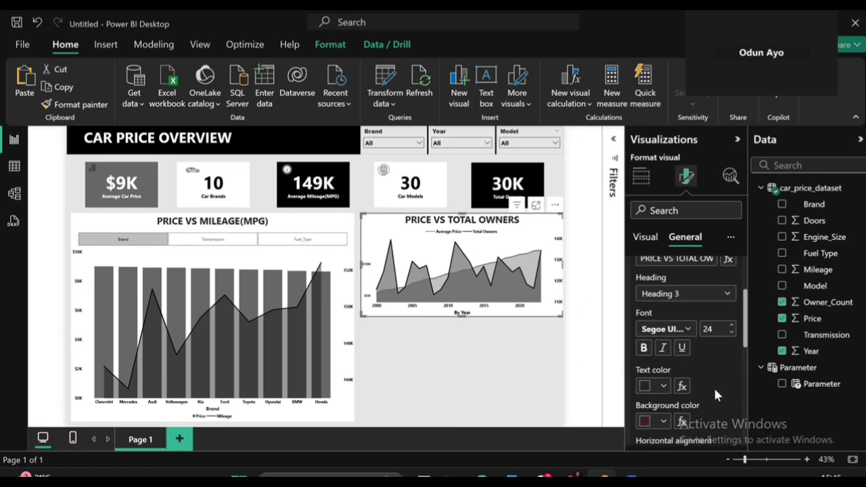
{"action": "scroll", "coordinate": [716, 396], "scroll_direction": "down", "scroll_amount": 1}
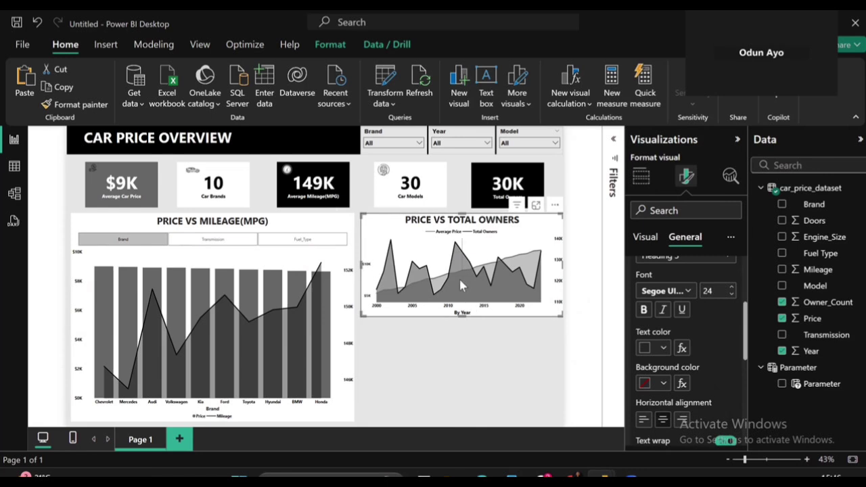
- Duplicate the PRICE VS TOTAL OWNERS chart and place the copy directly below the original, nudged slightly left
{"action": "mouse_move", "coordinate": [460, 281]}
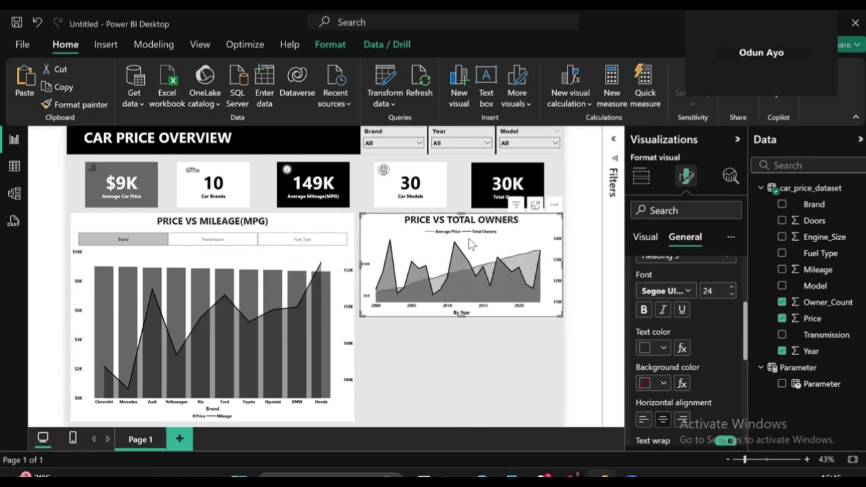
{"action": "key", "text": "ctrl+c"}
{"action": "key", "text": "ctrl+v"}
{"action": "left_click_drag", "start_coordinate": [476, 299], "coordinate": [472, 347]}
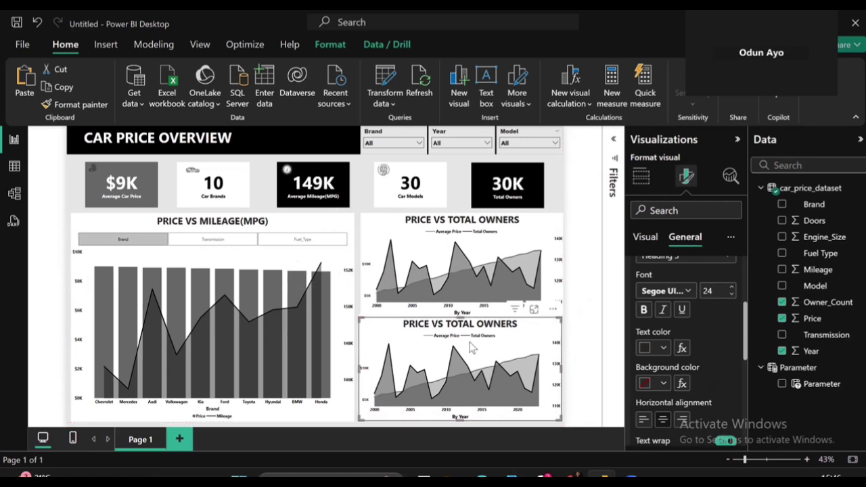
{"action": "key", "text": "Left"}
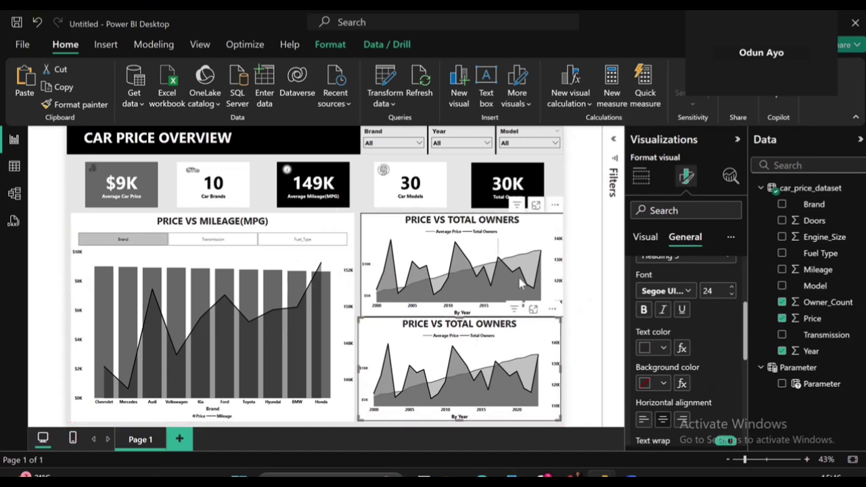
- Nudge the upper PRICE VS TOTAL OWNERS chart left to line up with the copy below it
{"action": "left_click", "coordinate": [558, 234]}
{"action": "key", "text": "Left"}
{"action": "key", "text": "Left"}
{"action": "key", "text": "Left"}
{"action": "key", "text": "Left"}
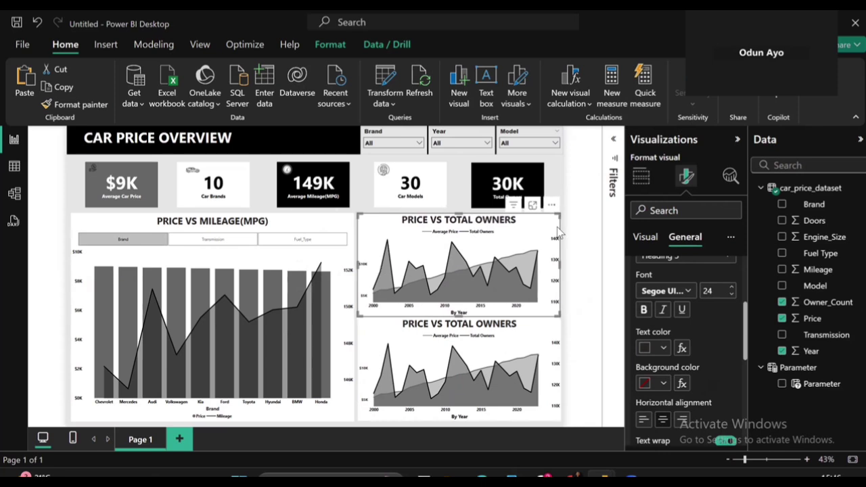
- Turn off the lower chart copy's title and replace its Year field with Brand
{"action": "left_click", "coordinate": [464, 325]}
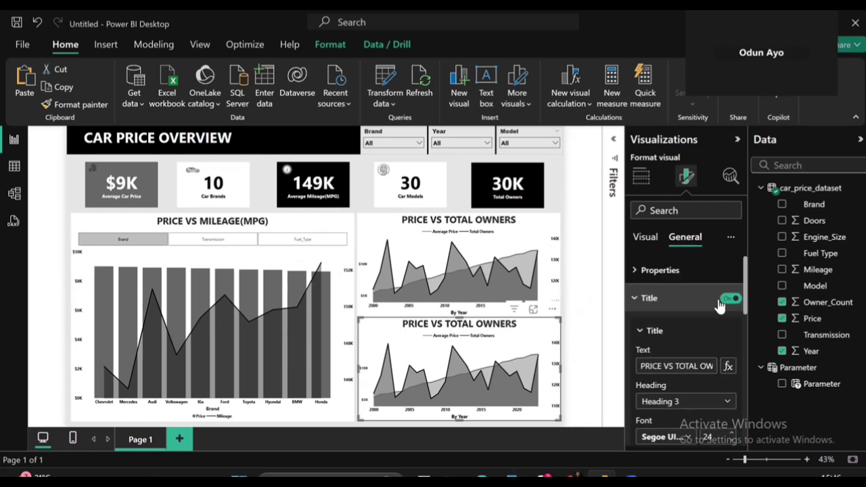
{"action": "left_click", "coordinate": [730, 300]}
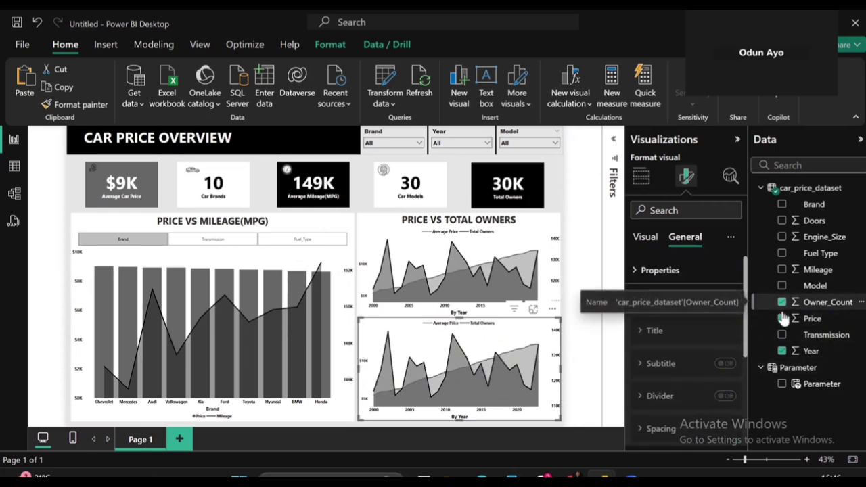
{"action": "left_click", "coordinate": [789, 353]}
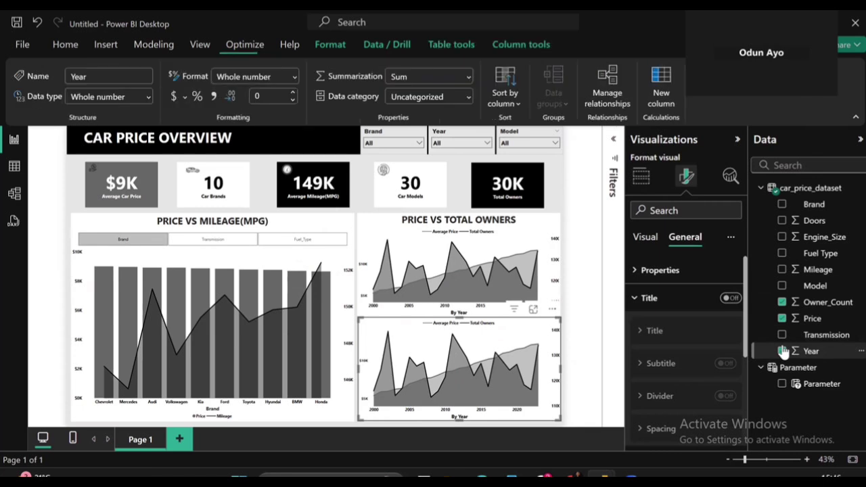
{"action": "left_click", "coordinate": [782, 351]}
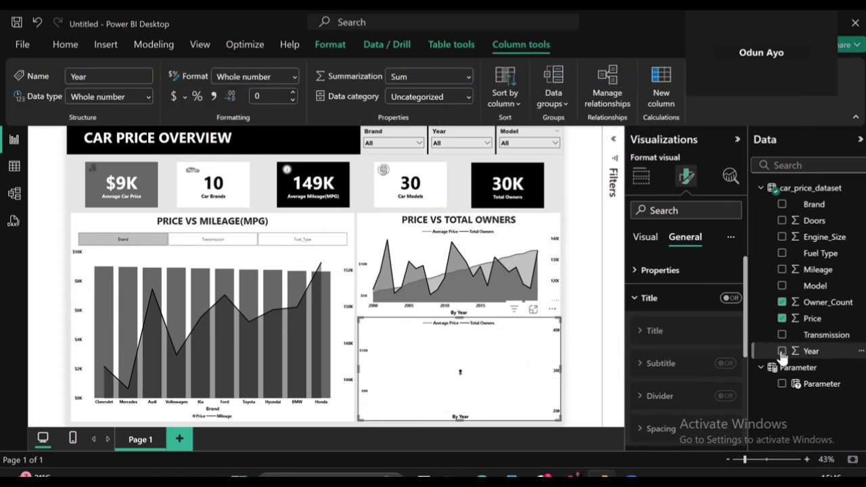
{"action": "left_click", "coordinate": [782, 204]}
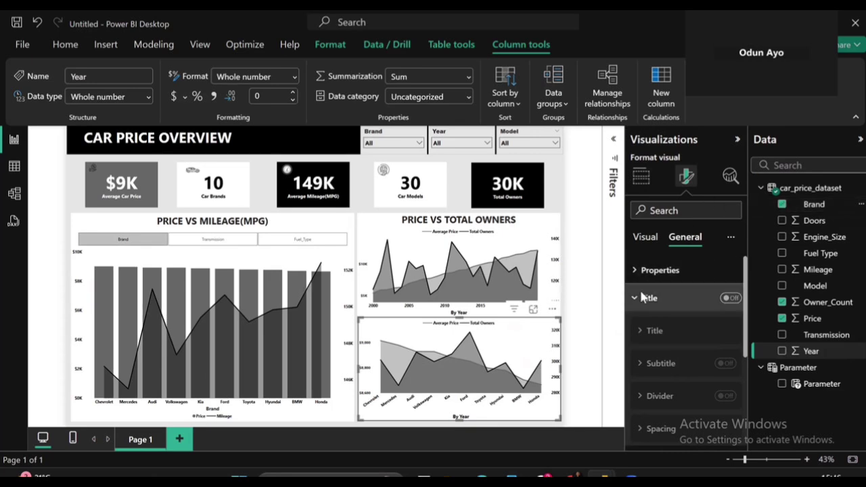
- Change the lower chart's x-axis title text to By Brand
{"action": "left_click", "coordinate": [645, 241]}
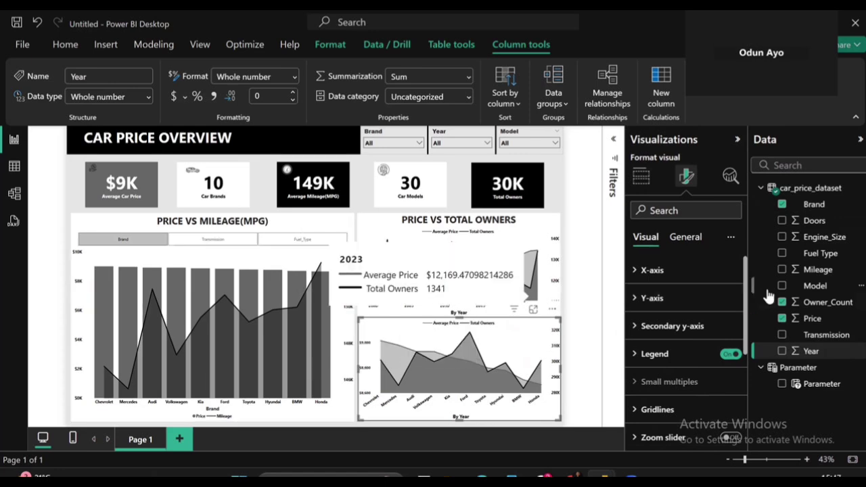
{"action": "left_click", "coordinate": [668, 284]}
{"action": "scroll", "coordinate": [647, 337], "scroll_direction": "down", "scroll_amount": 4}
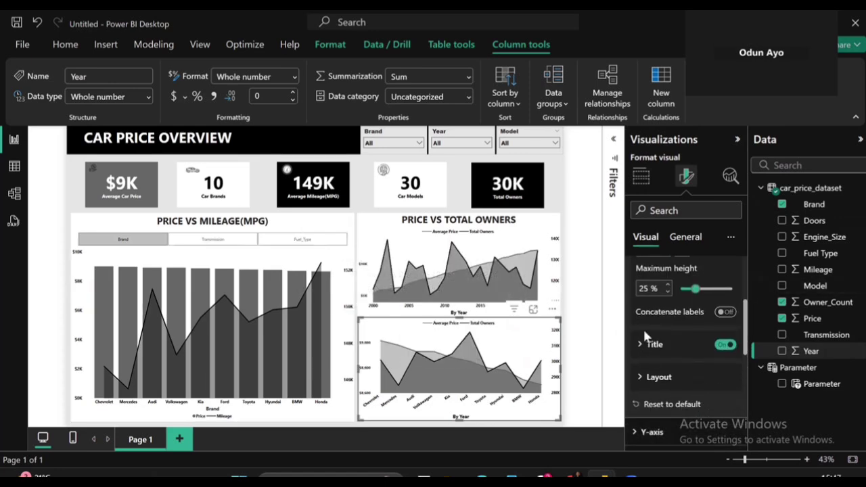
{"action": "left_click", "coordinate": [650, 352]}
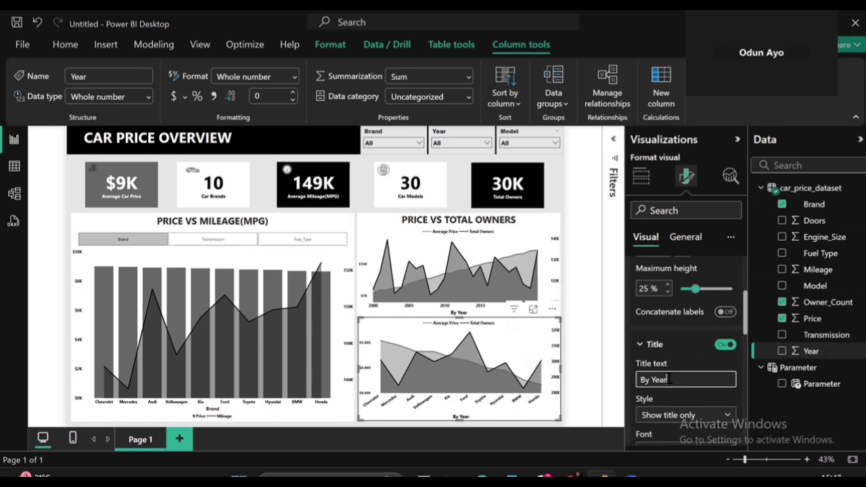
{"action": "left_click_drag", "start_coordinate": [667, 380], "coordinate": [652, 380]}
{"action": "type", "text": "Brand"}
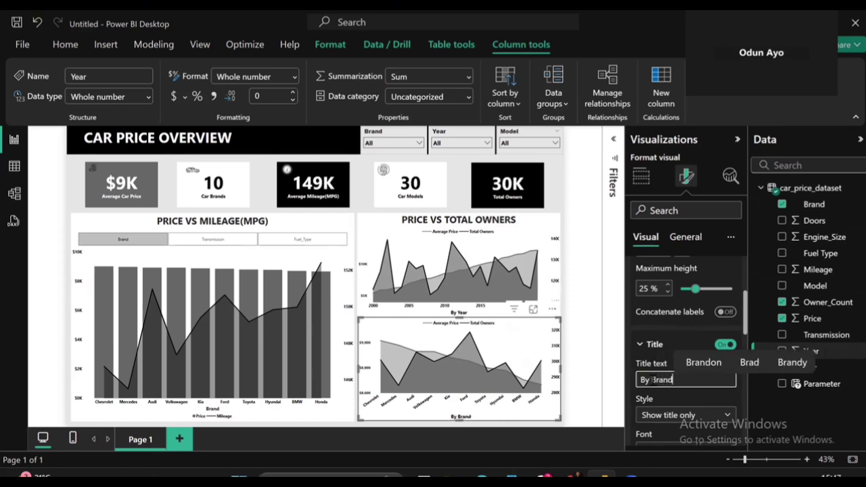
{"action": "left_click", "coordinate": [697, 399]}
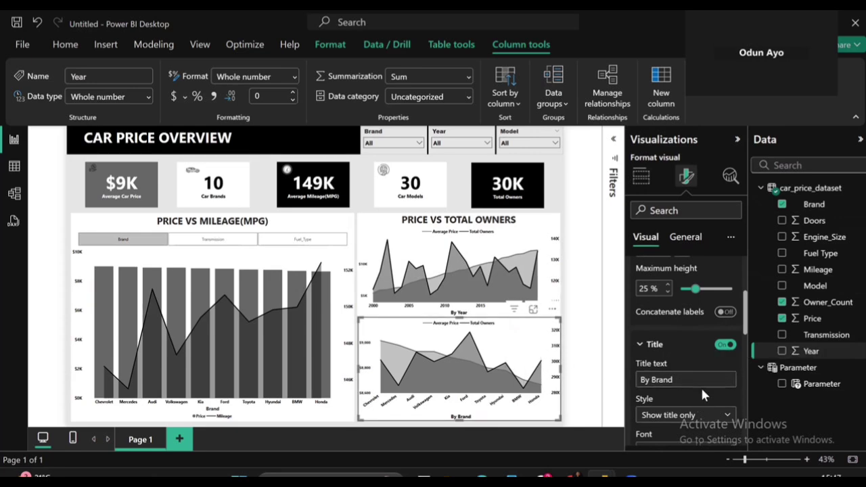
{"action": "scroll", "coordinate": [701, 386], "scroll_direction": "up", "scroll_amount": 5}
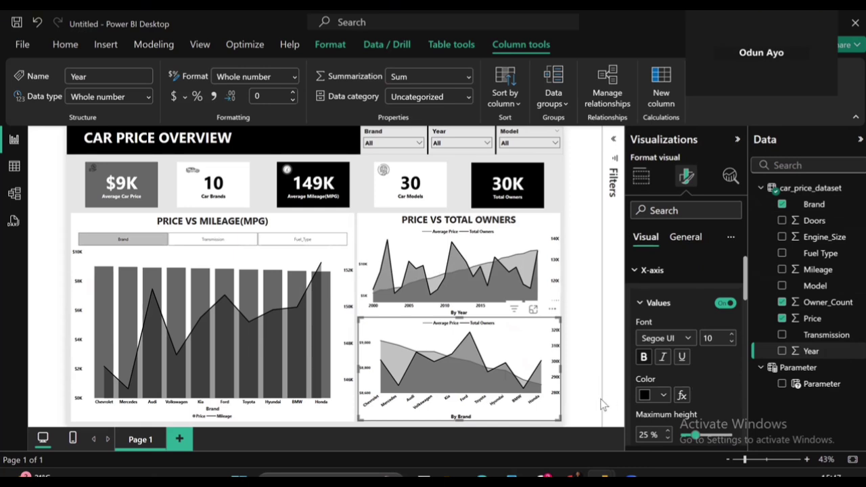
- Switch to the Car Price report window to check its reference dashboard layout
{"action": "mouse_move", "coordinate": [575, 474]}
{"action": "mouse_move", "coordinate": [602, 477]}
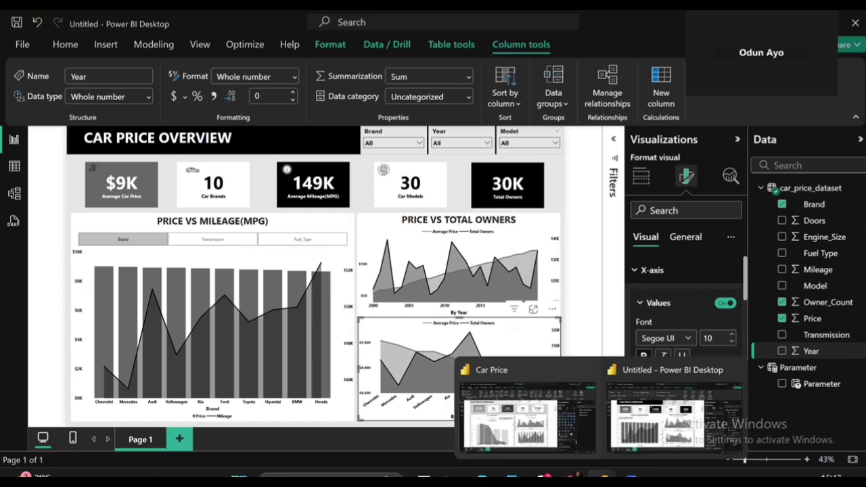
{"action": "left_click", "coordinate": [572, 450]}
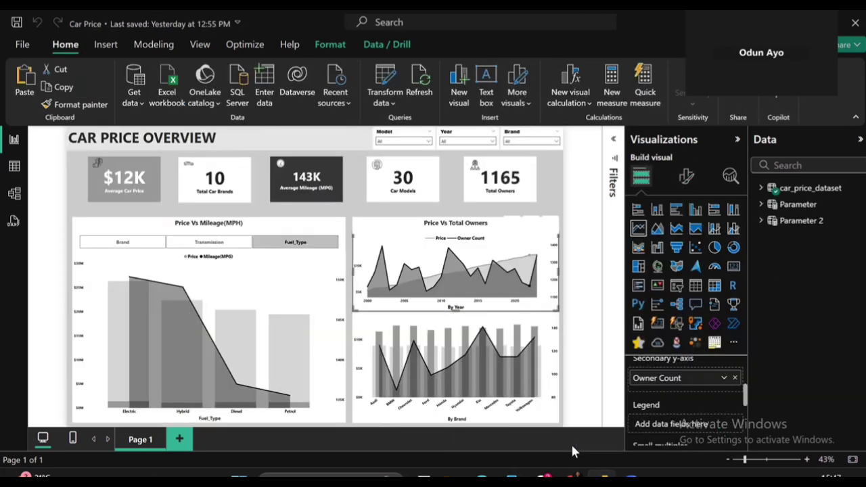
- Switch back to the Untitled report and nudge the two price versus total owners charts into alignment
{"action": "mouse_move", "coordinate": [594, 474]}
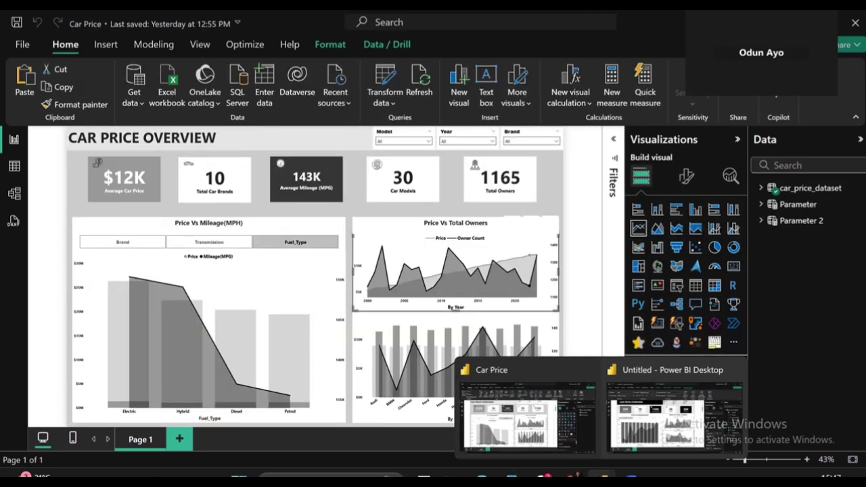
{"action": "left_click", "coordinate": [622, 440]}
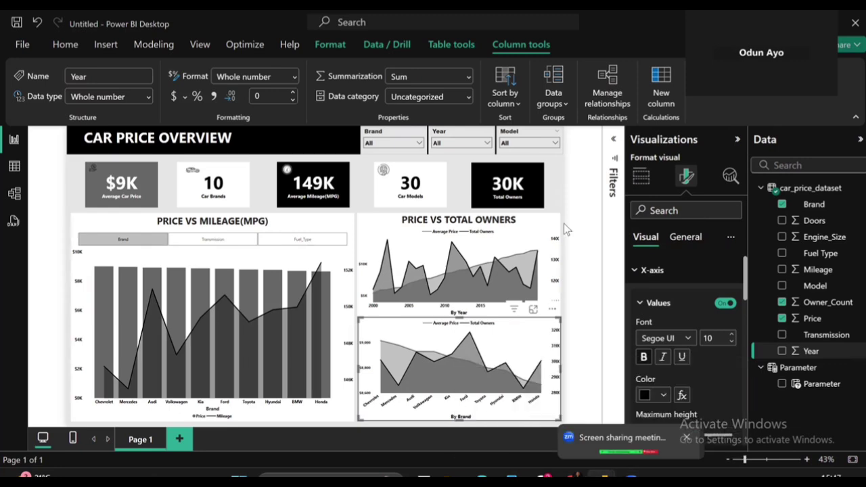
{"action": "left_click", "coordinate": [553, 179]}
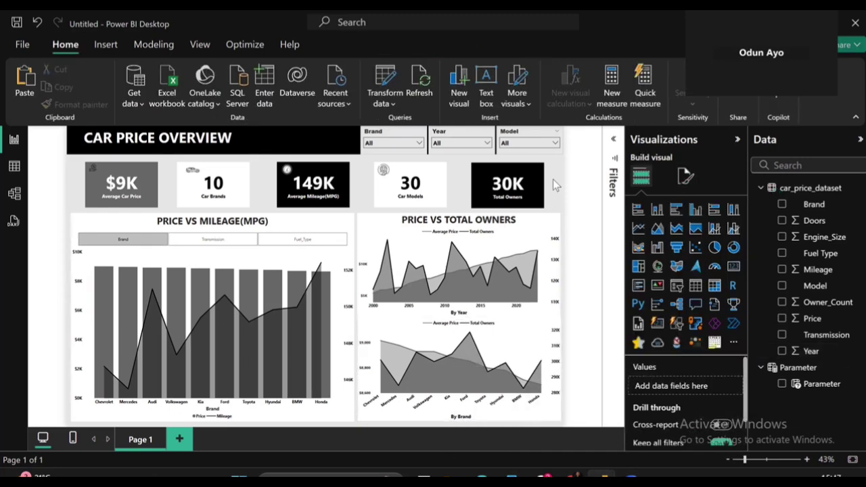
{"action": "left_click", "coordinate": [545, 241]}
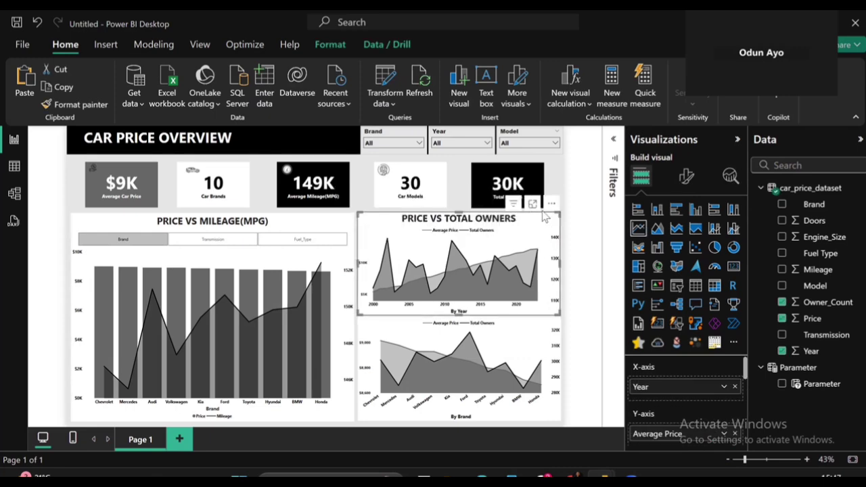
{"action": "left_click", "coordinate": [559, 171]}
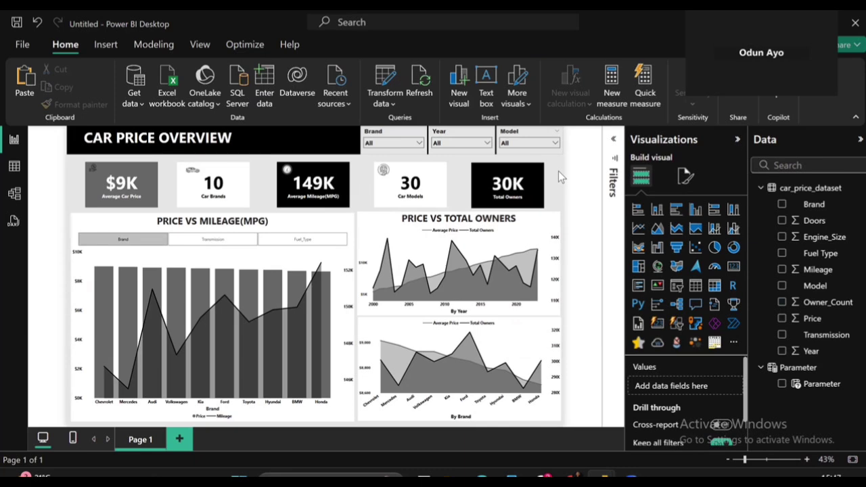
{"action": "left_click", "coordinate": [535, 329]}
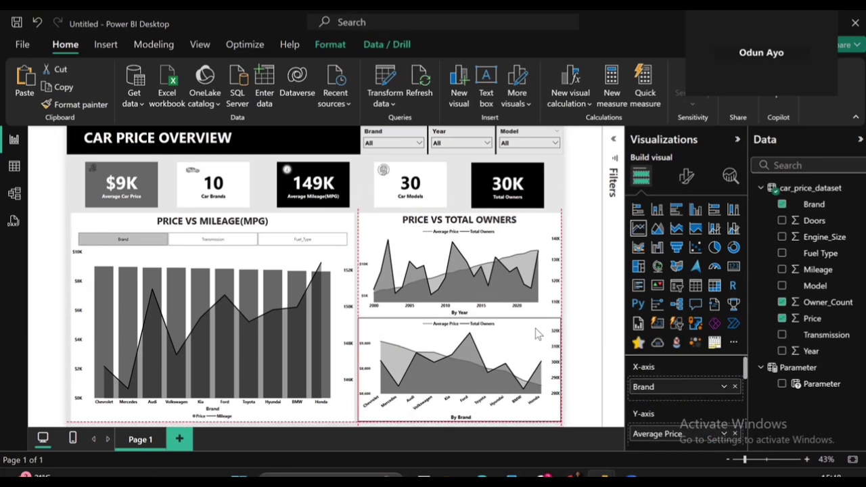
{"action": "left_click", "coordinate": [556, 185]}
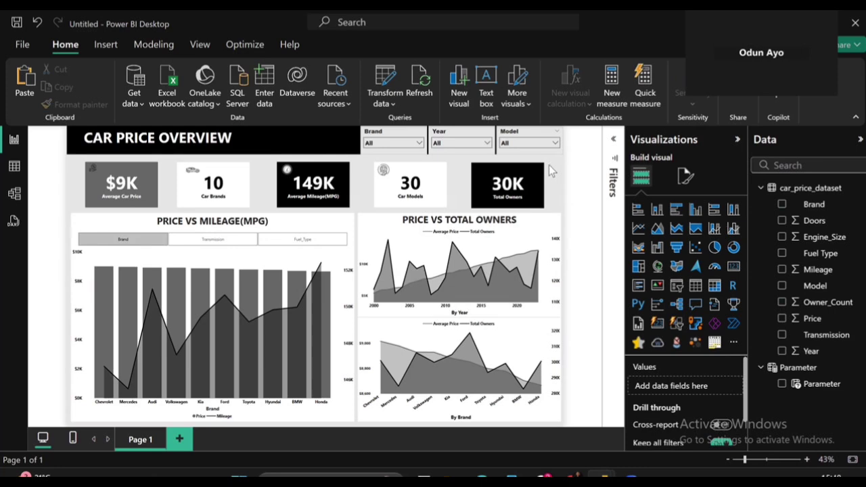
- Turn off the legend of the lower By Brand chart
{"action": "left_click", "coordinate": [526, 344]}
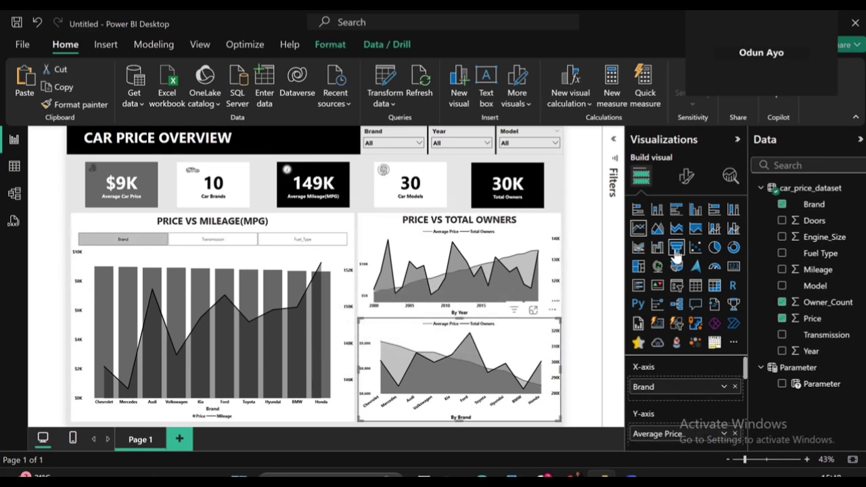
{"action": "left_click", "coordinate": [687, 179]}
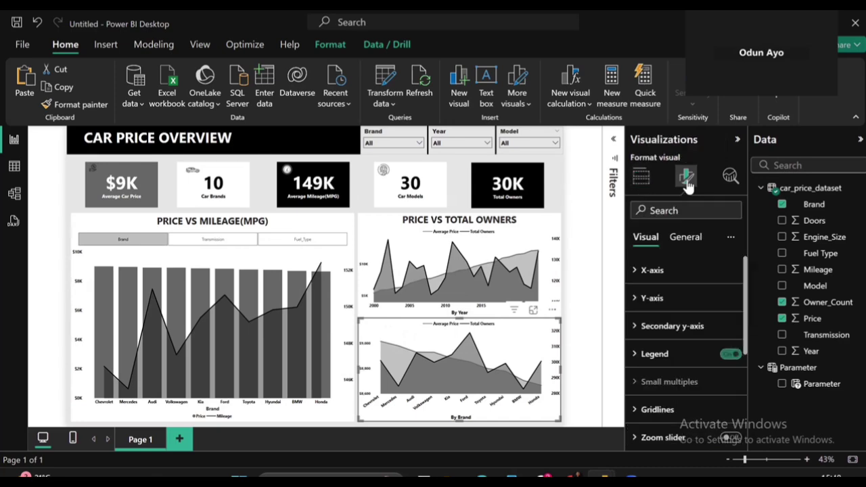
{"action": "left_click", "coordinate": [683, 242]}
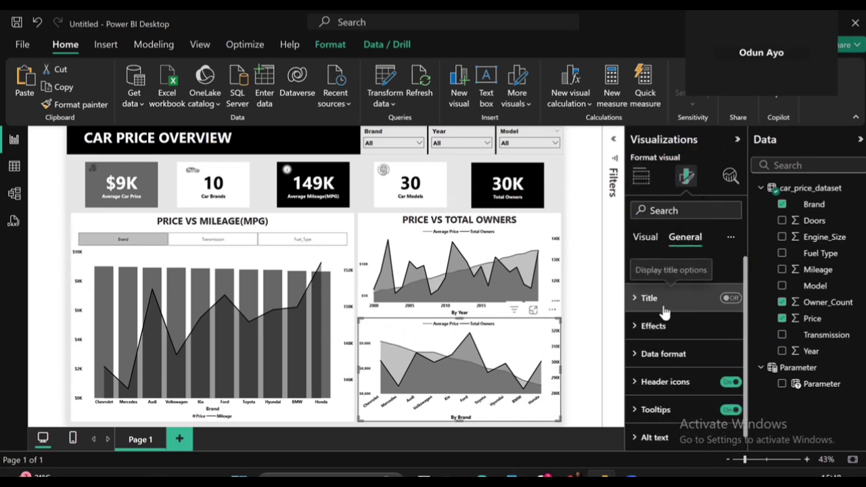
{"action": "left_click", "coordinate": [647, 237]}
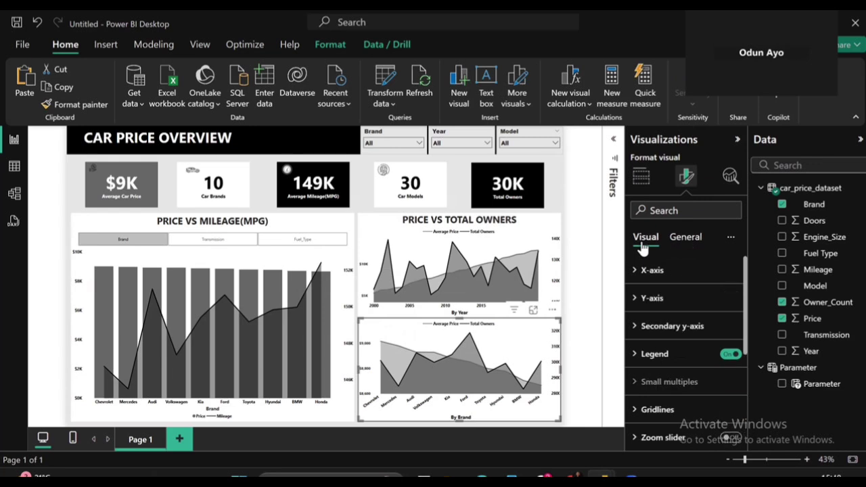
{"action": "left_click", "coordinate": [731, 355]}
{"action": "left_click", "coordinate": [553, 185]}
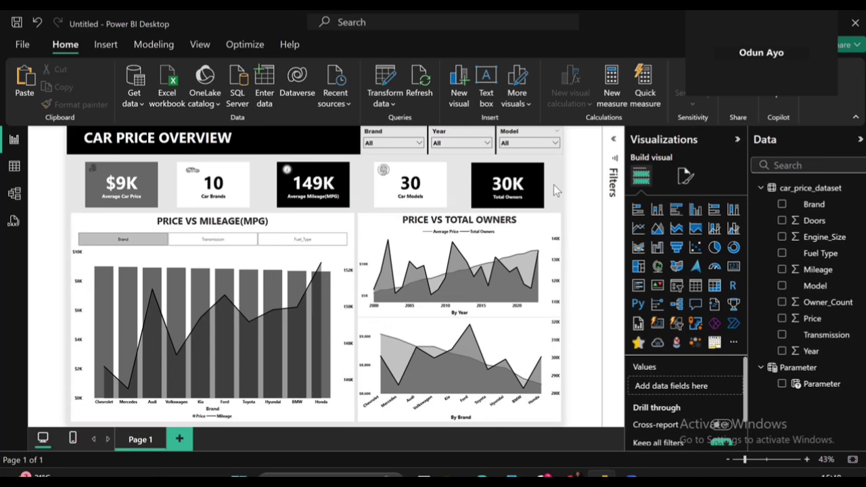
- Set the font size of the upper By Year chart's secondary y-axis values to 9
{"action": "left_click", "coordinate": [544, 260]}
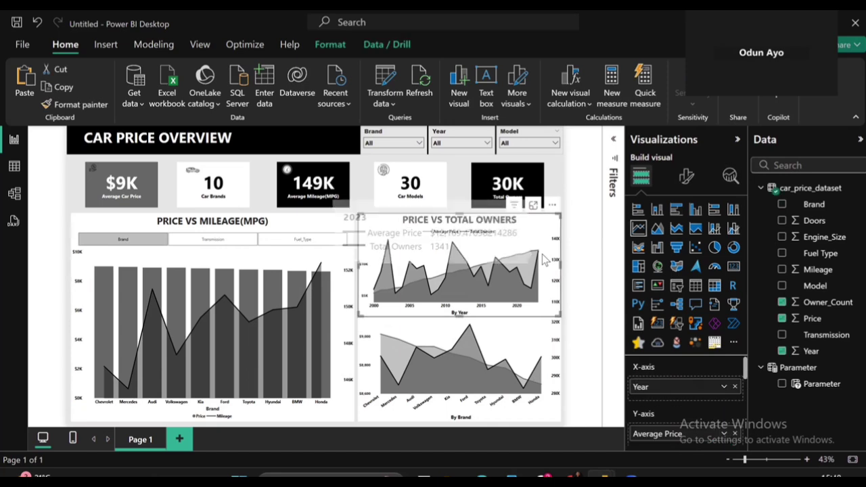
{"action": "left_click", "coordinate": [687, 183]}
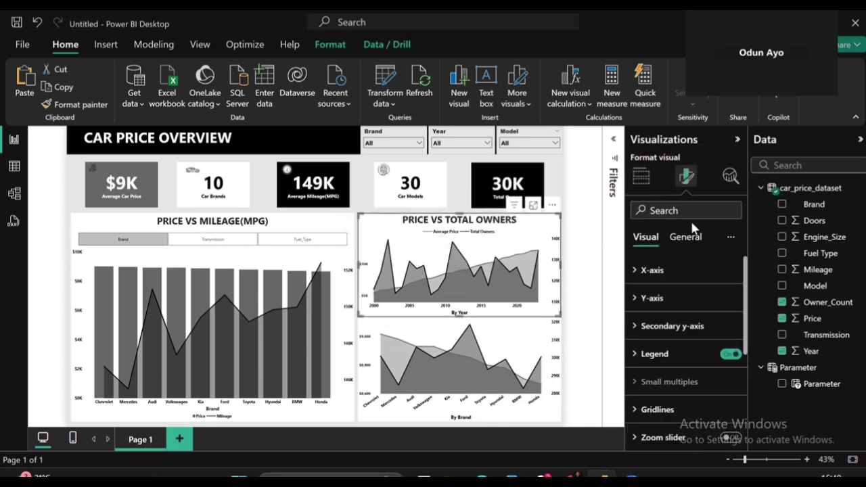
{"action": "left_click", "coordinate": [678, 296]}
{"action": "left_click", "coordinate": [677, 297]}
{"action": "left_click", "coordinate": [685, 326]}
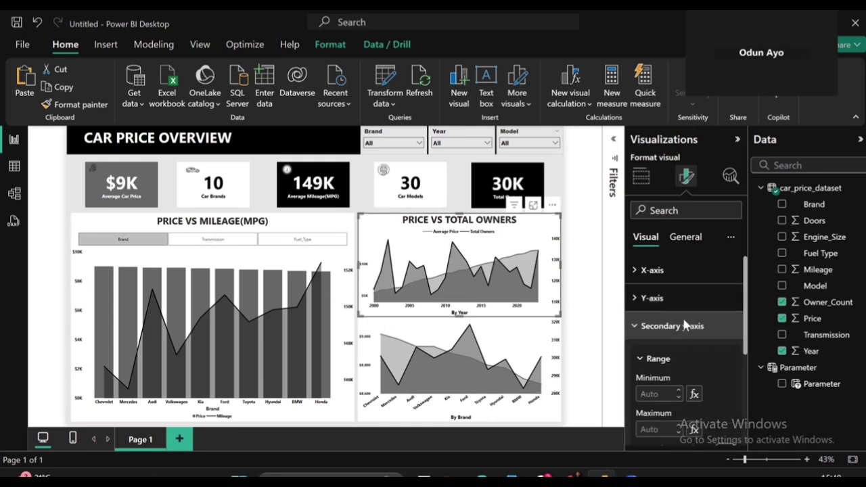
{"action": "scroll", "coordinate": [682, 387], "scroll_direction": "down", "scroll_amount": 3}
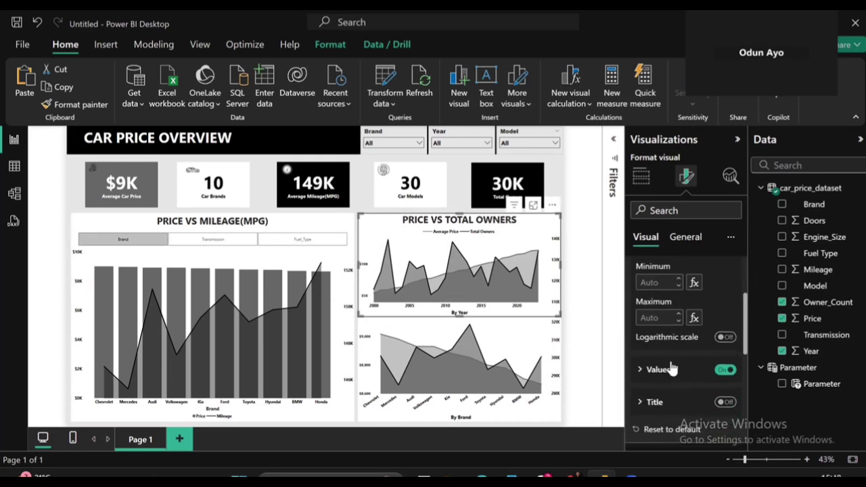
{"action": "left_click", "coordinate": [675, 370]}
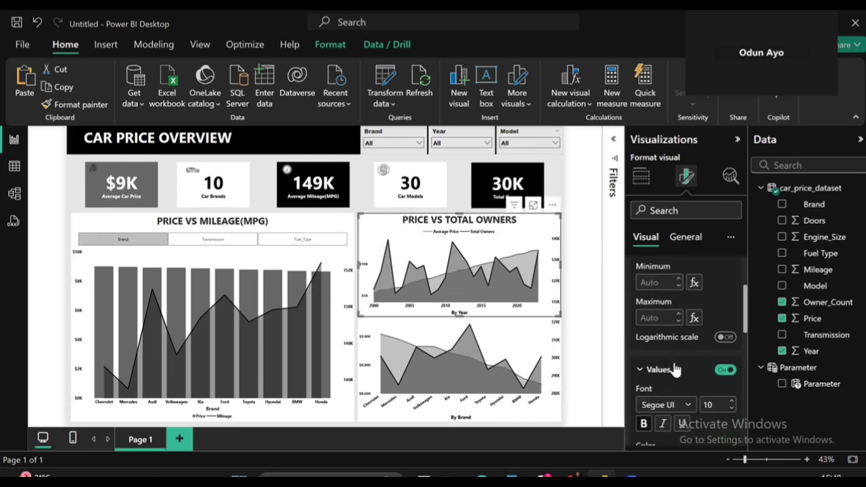
{"action": "left_click", "coordinate": [731, 409]}
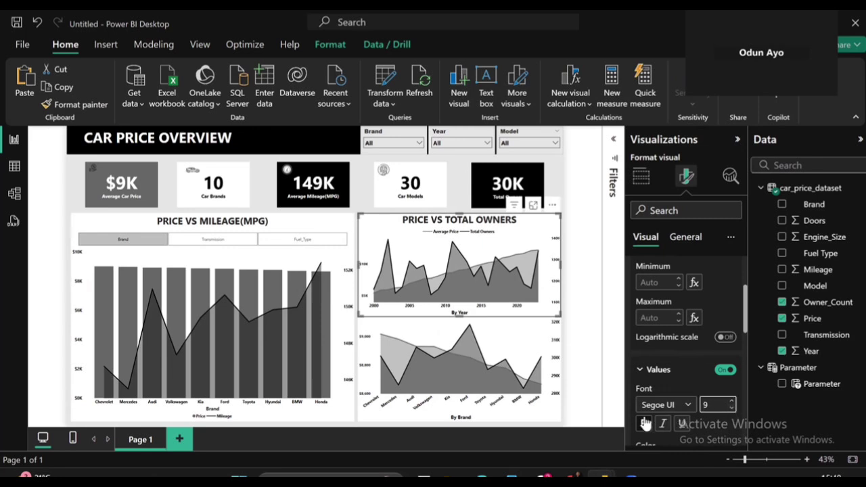
- Set the lower By Brand chart's secondary y-axis values to font size 9
{"action": "left_click", "coordinate": [552, 379]}
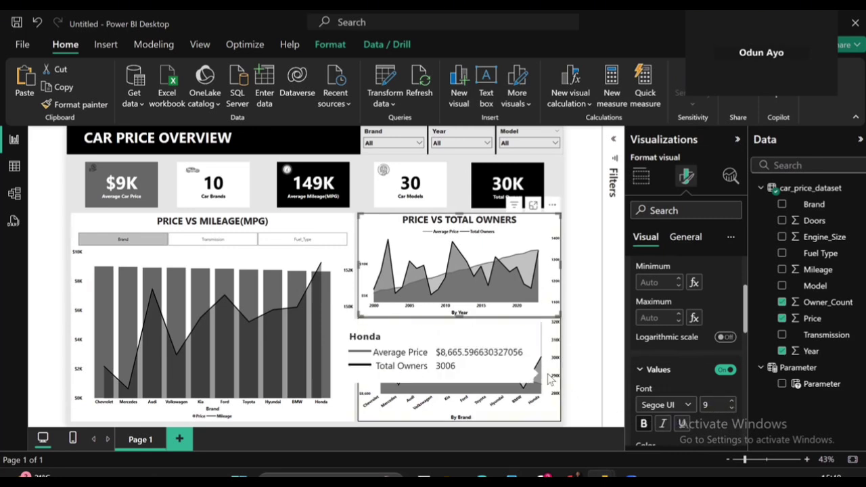
{"action": "left_click", "coordinate": [731, 409]}
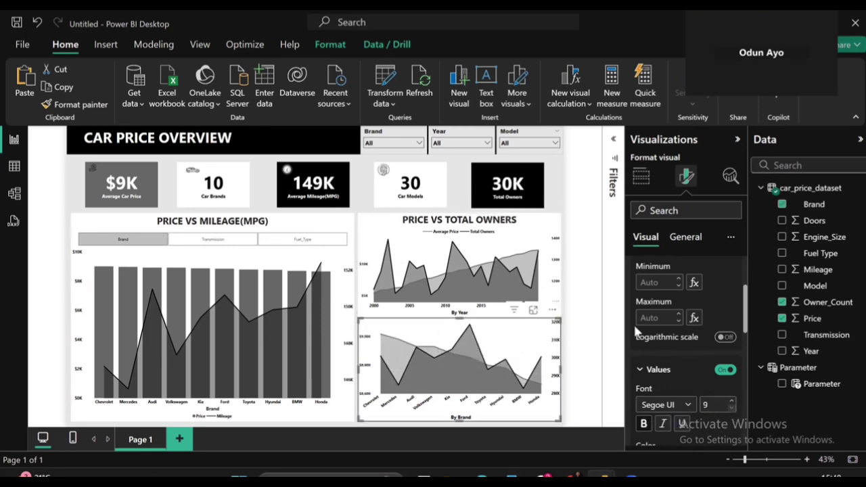
{"action": "left_click", "coordinate": [549, 173]}
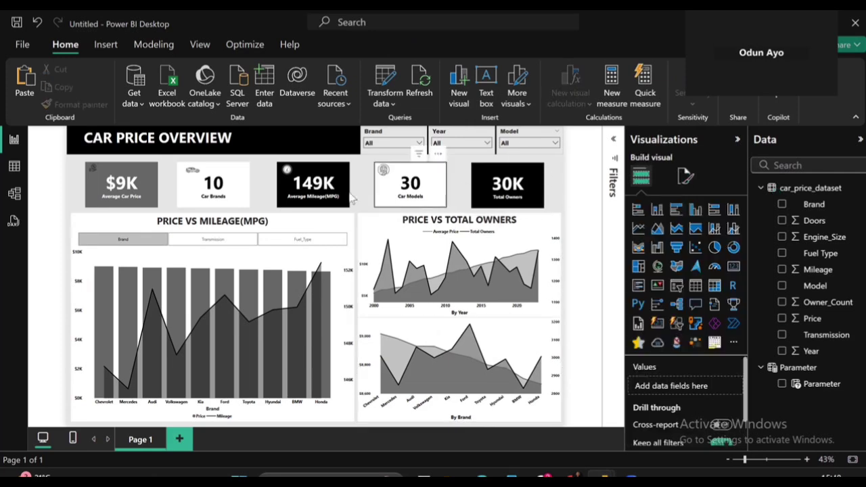
- Test the PRICE VS MILEAGE(MPG) slicer with Transmission and Fuel_Type, and return it to Brand
{"action": "left_click", "coordinate": [204, 241]}
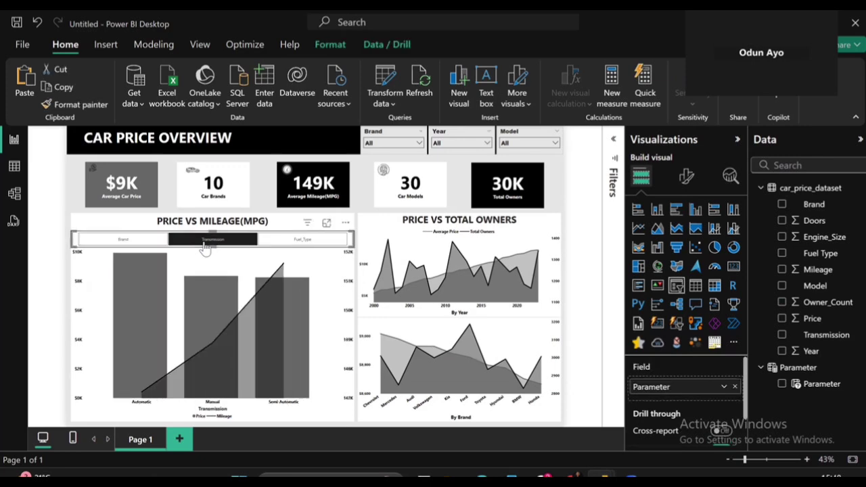
{"action": "left_click", "coordinate": [275, 243]}
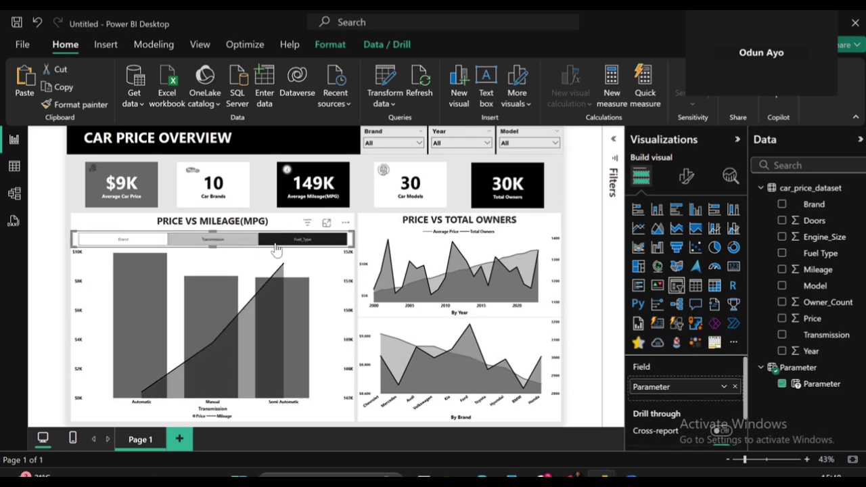
{"action": "left_click", "coordinate": [132, 241]}
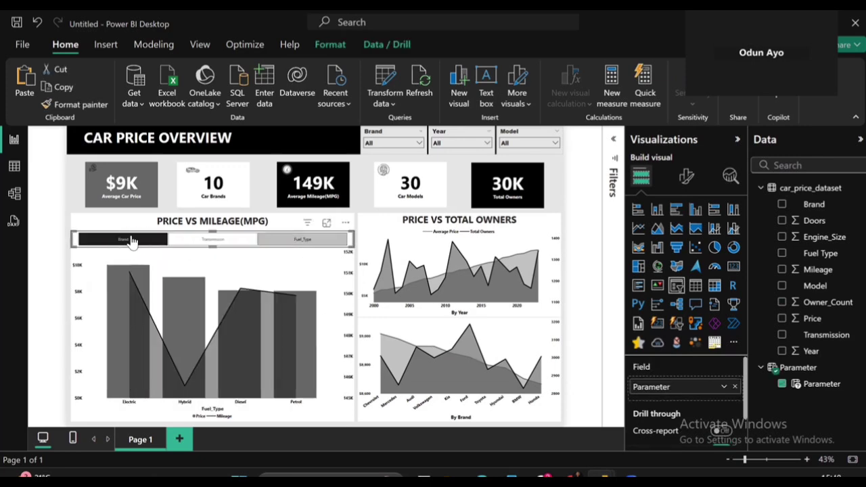
{"action": "left_click", "coordinate": [549, 175]}
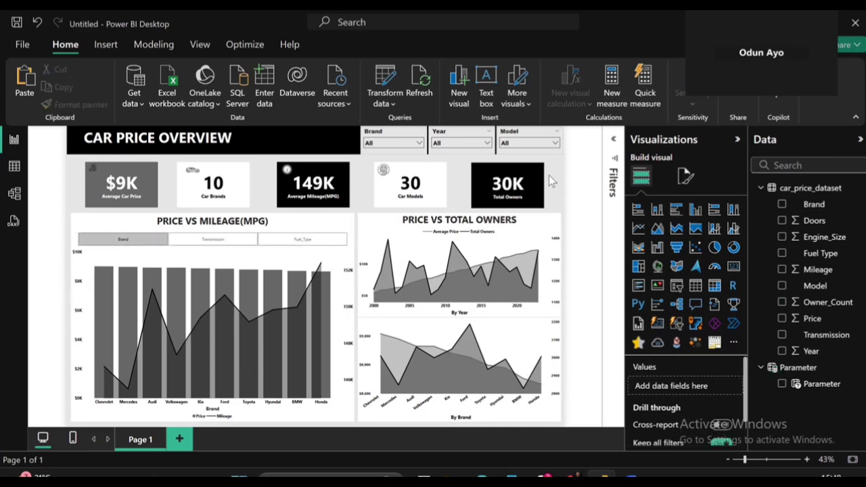
- Collapse the ribbon, export the report to PDF and look through the exported page
{"action": "left_click", "coordinate": [855, 118]}
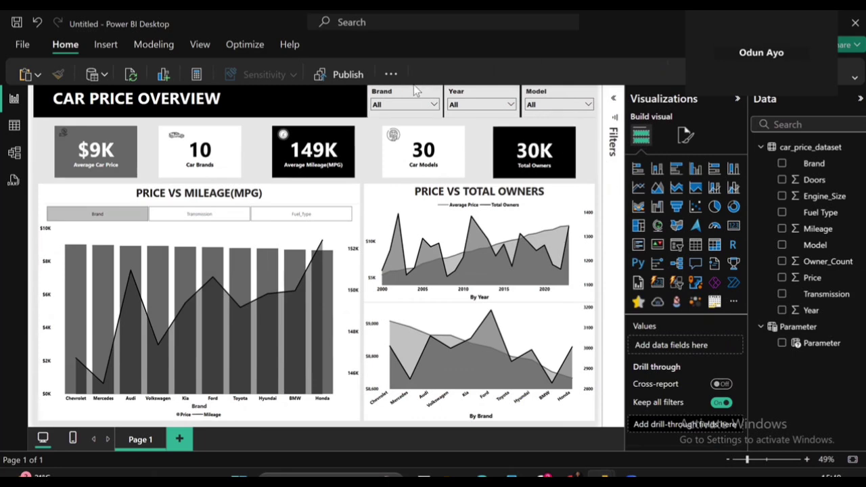
{"action": "left_click", "coordinate": [18, 47]}
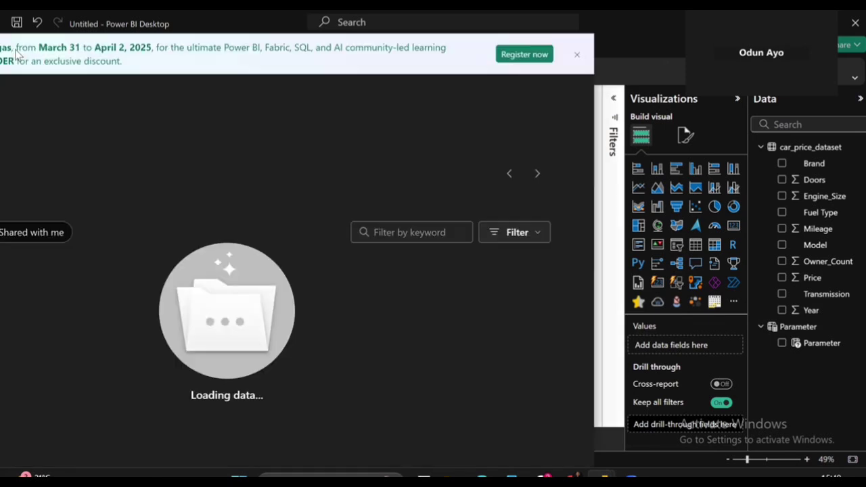
{"action": "left_click", "coordinate": [42, 287]}
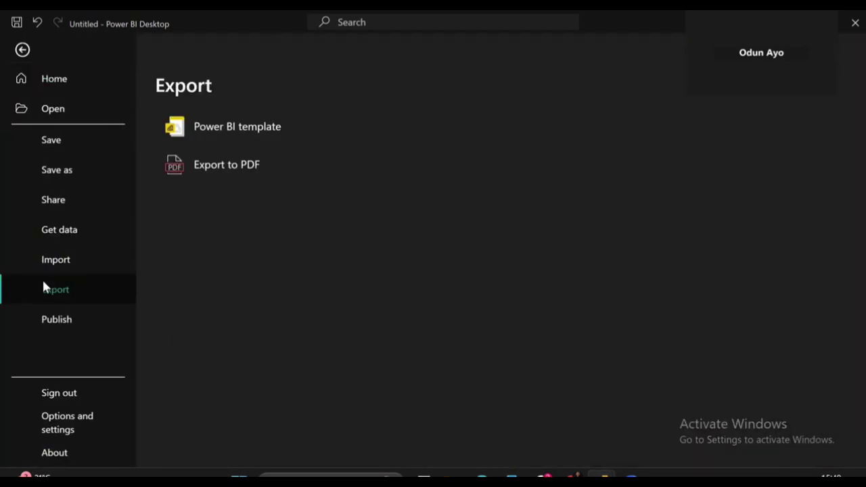
{"action": "left_click", "coordinate": [228, 165]}
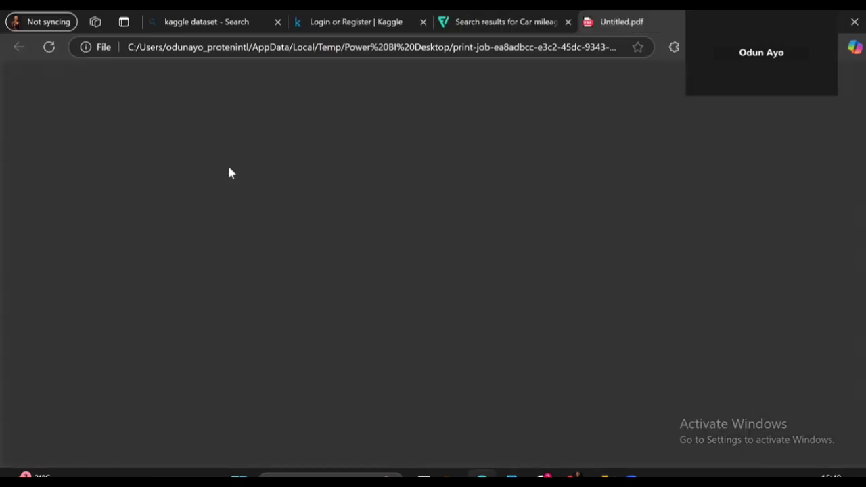
{"action": "scroll", "coordinate": [760, 127], "scroll_direction": "down", "scroll_amount": 3}
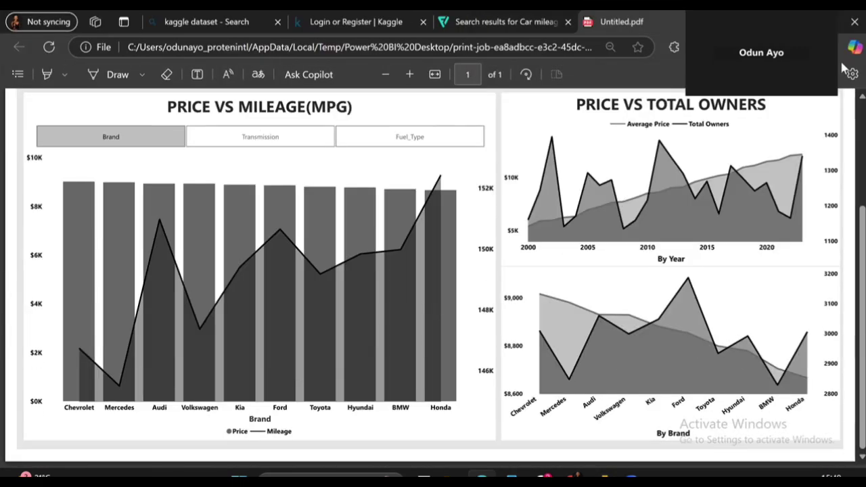
{"action": "left_click", "coordinate": [797, 75]}
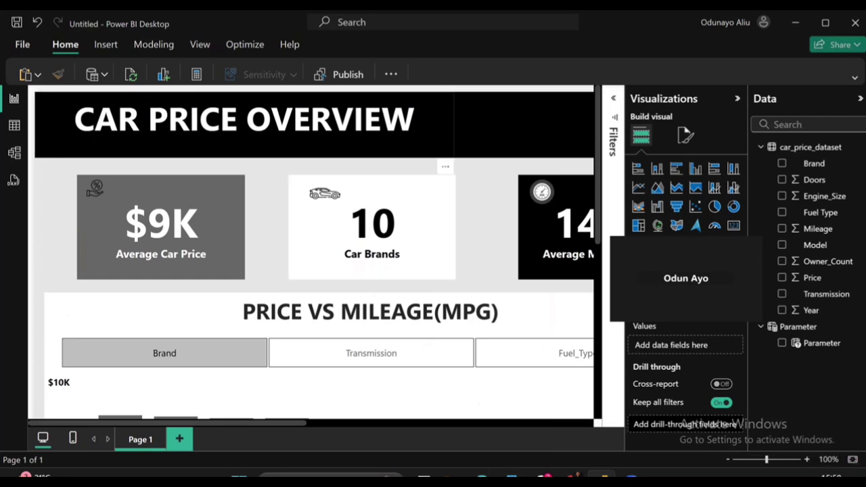
- Check the report's export options again and return to the report page
{"action": "left_click", "coordinate": [20, 46]}
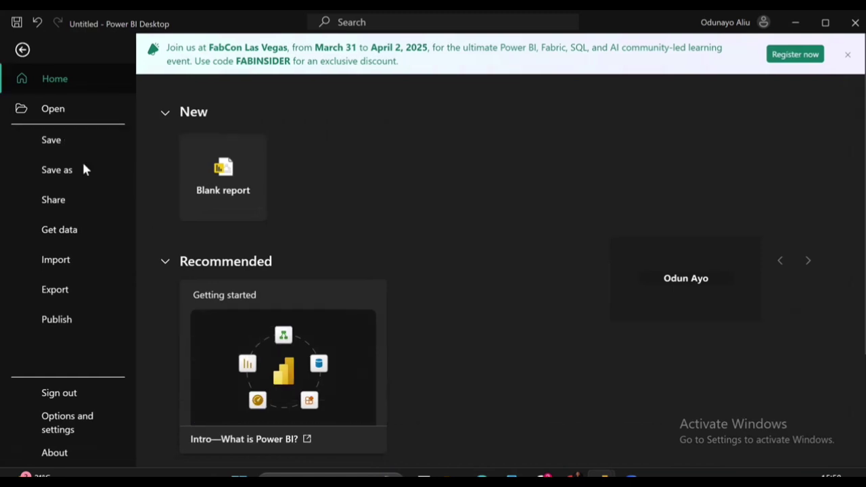
{"action": "left_click", "coordinate": [46, 291]}
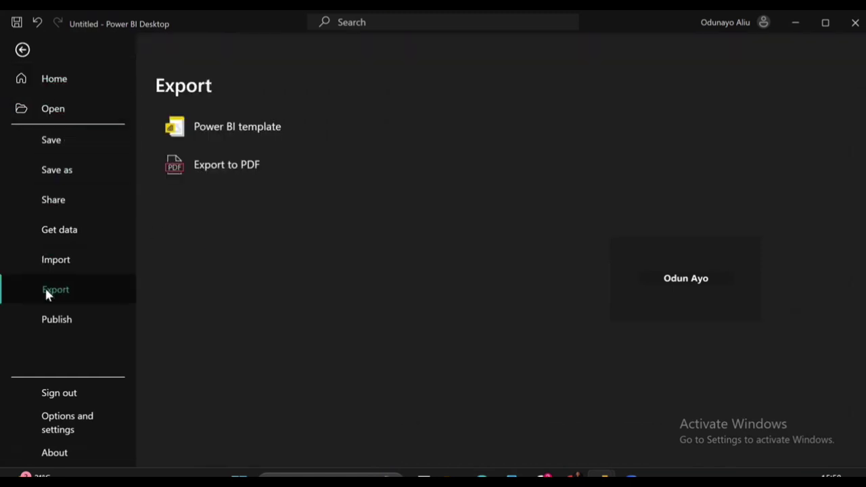
{"action": "left_click", "coordinate": [22, 49]}
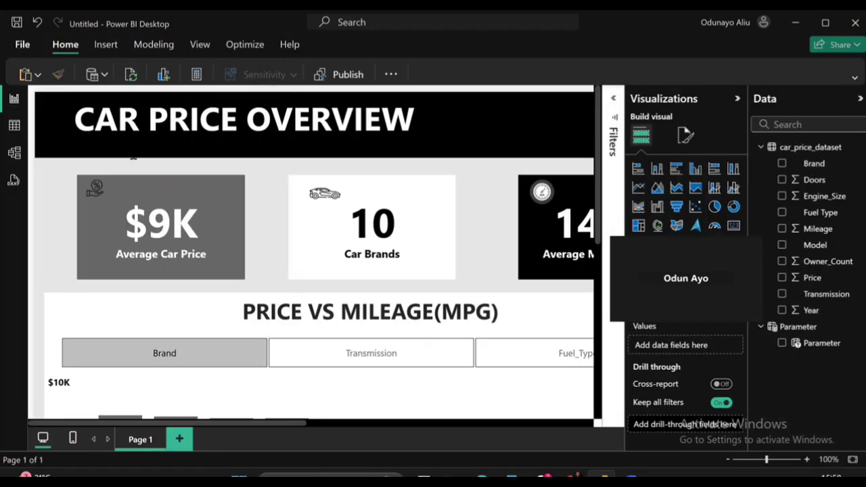
- Fit the report page to the window and view the PRICE VS MILEAGE(MPG) chart by Transmission and by Fuel_Type
{"action": "left_click", "coordinate": [853, 461]}
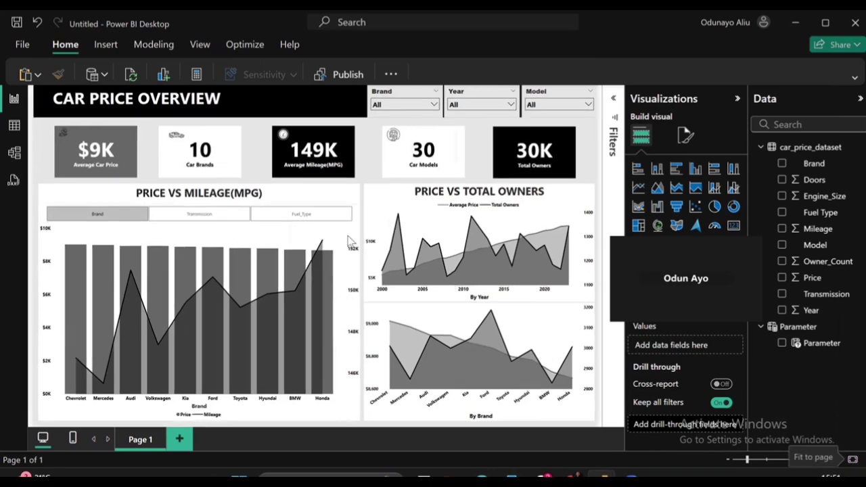
{"action": "left_click", "coordinate": [217, 215]}
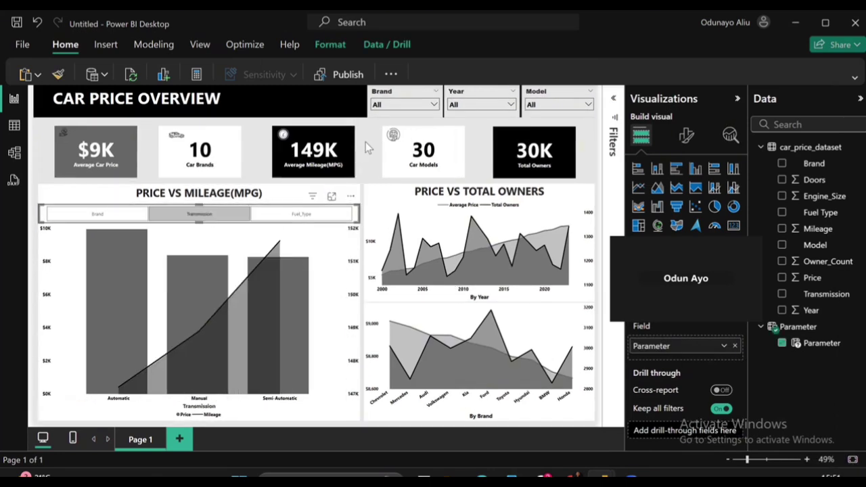
{"action": "left_click", "coordinate": [278, 222]}
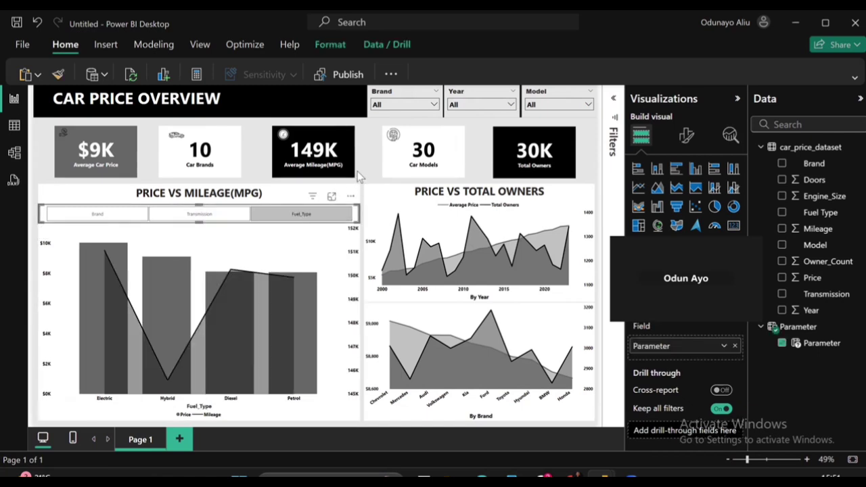